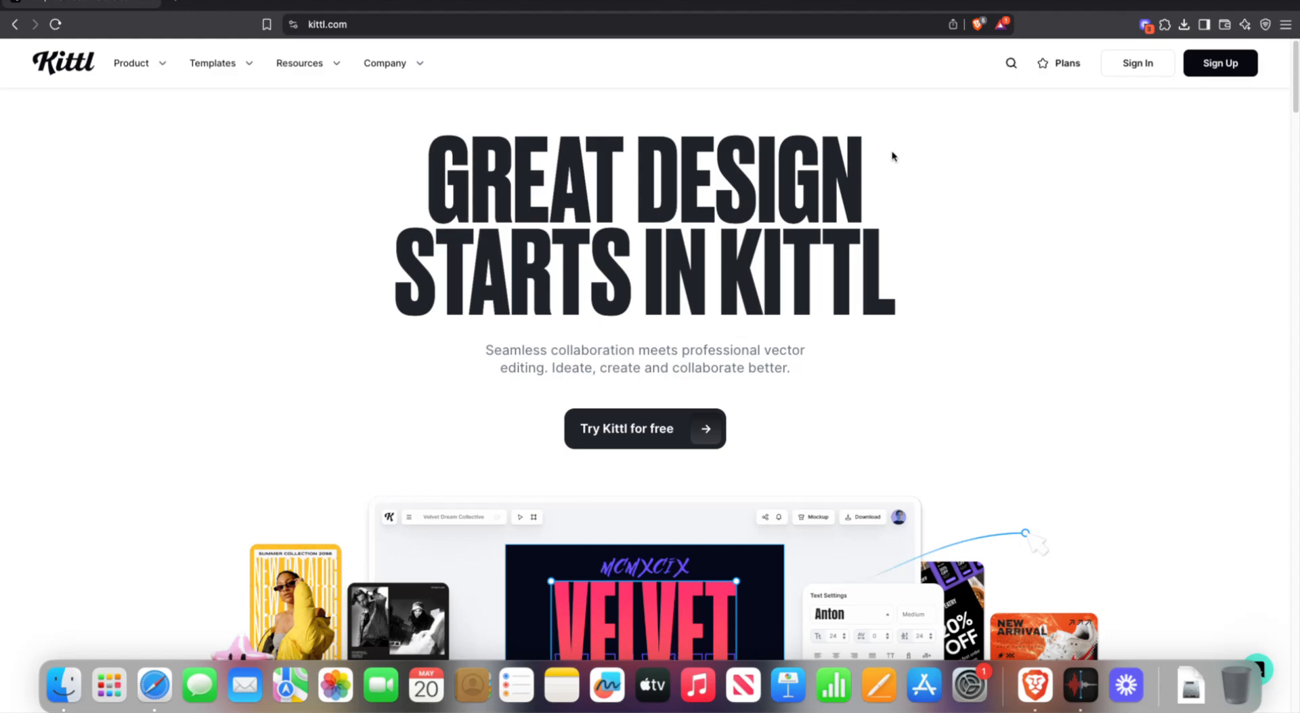
- Try signing in to Kittl with a Google account from the Sign In window
left_click(1138, 65)
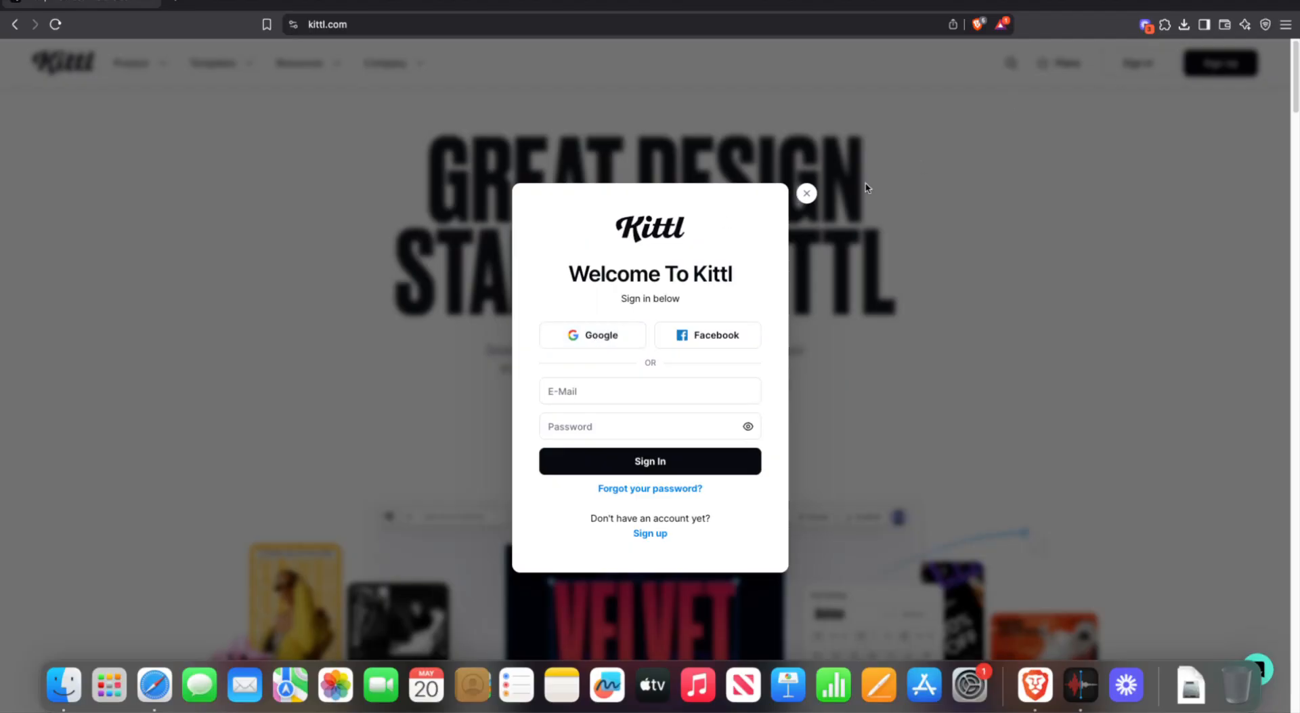
left_click(808, 194)
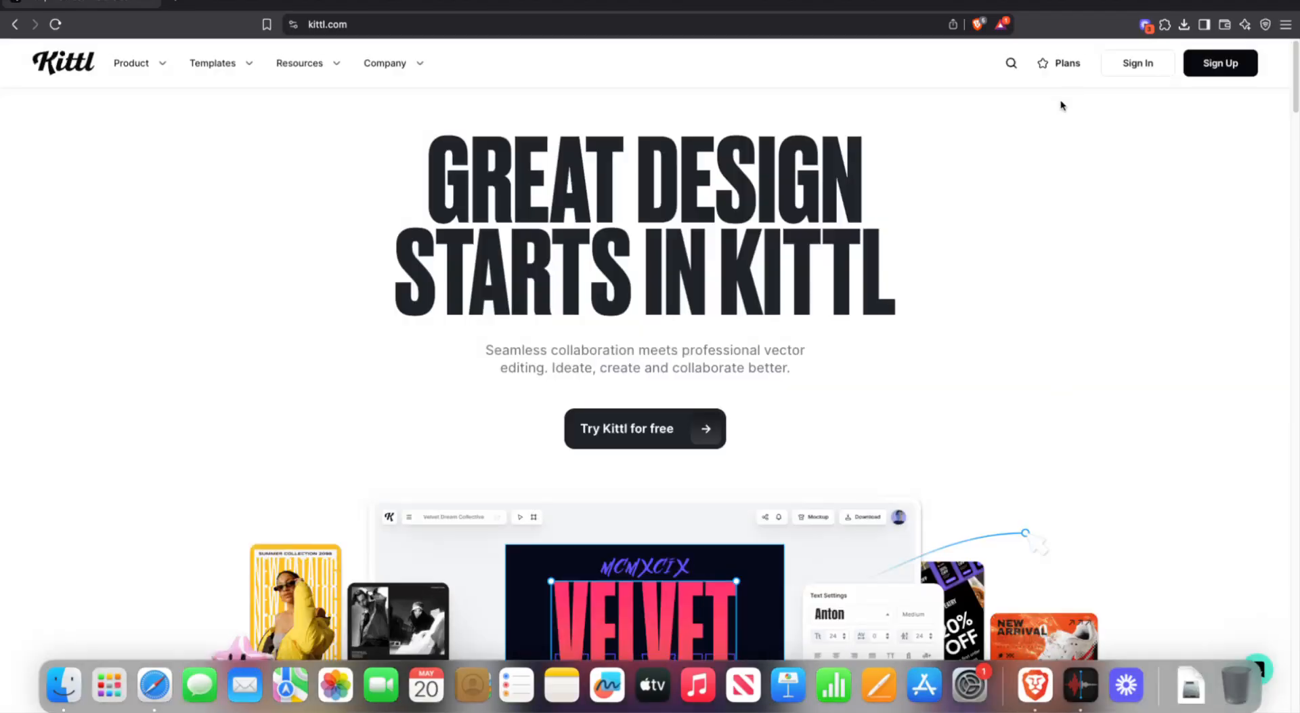
left_click(1119, 66)
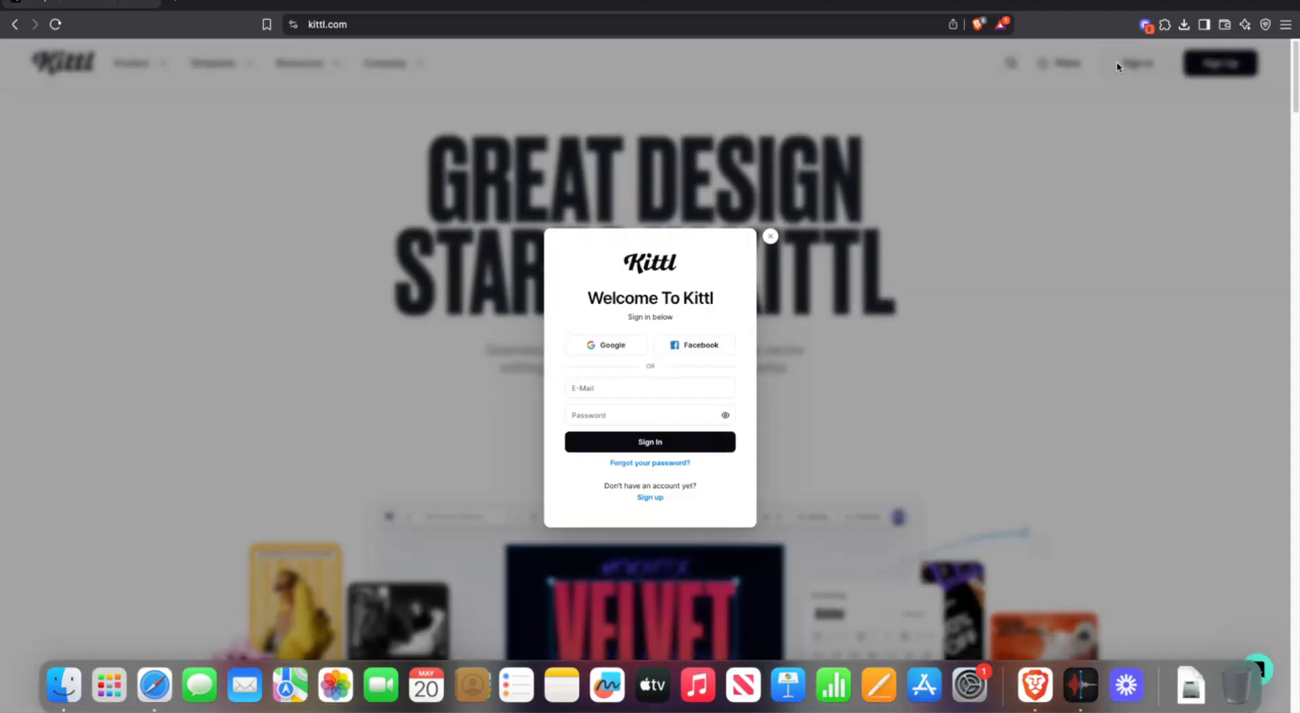
left_click(612, 334)
left_click(614, 334)
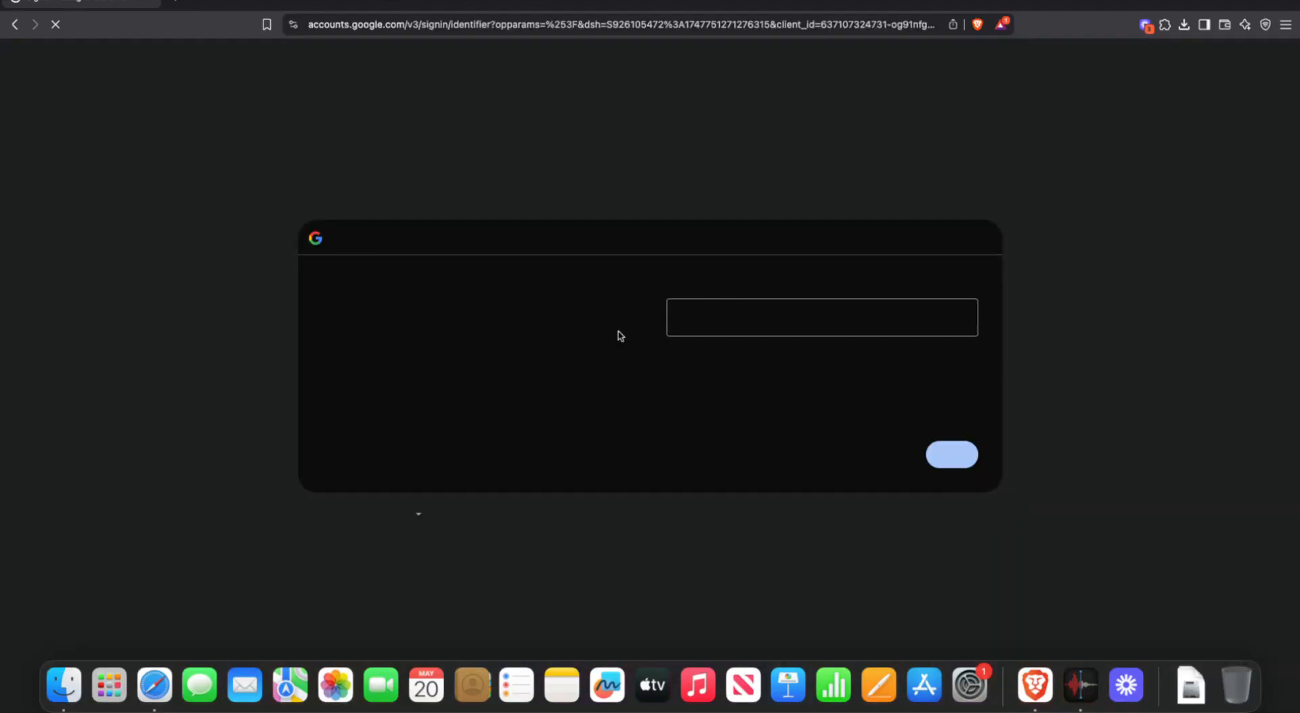
left_click(699, 320)
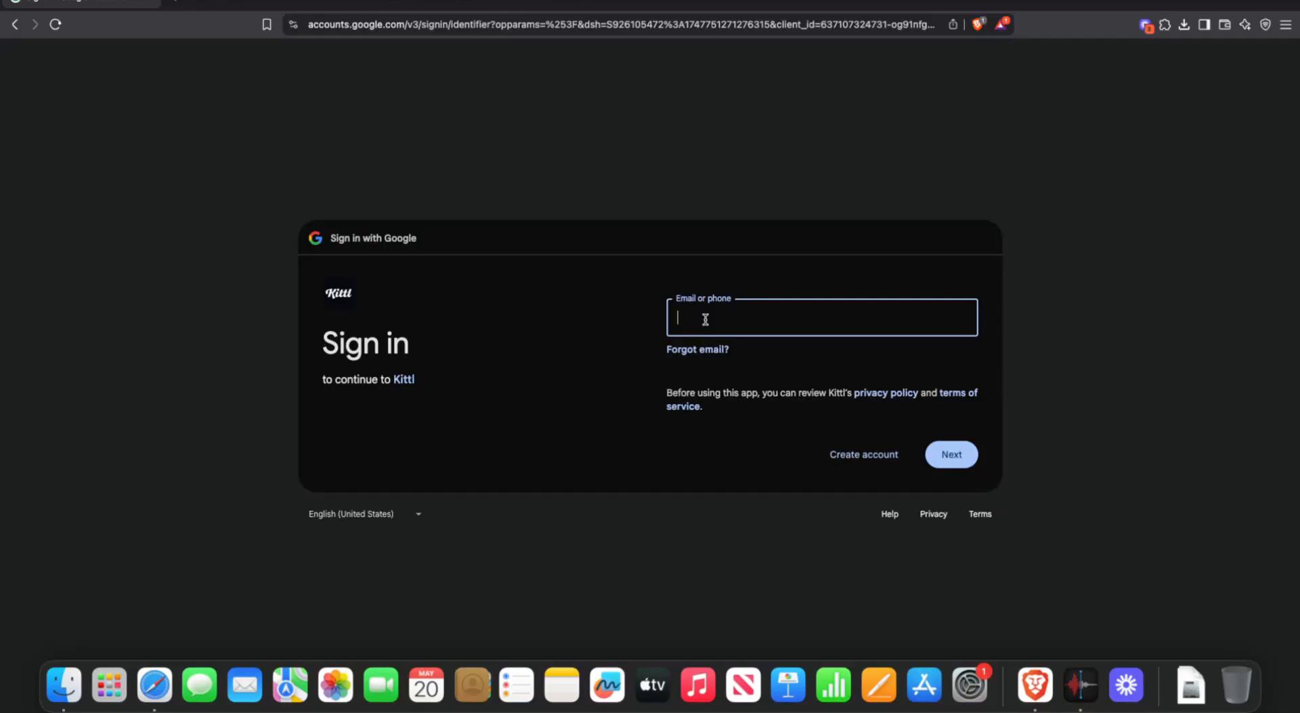
- Return to the Kittl homepage and choose Google in the Create Free Account sign-up
left_click(200, 207)
key("super+Left")
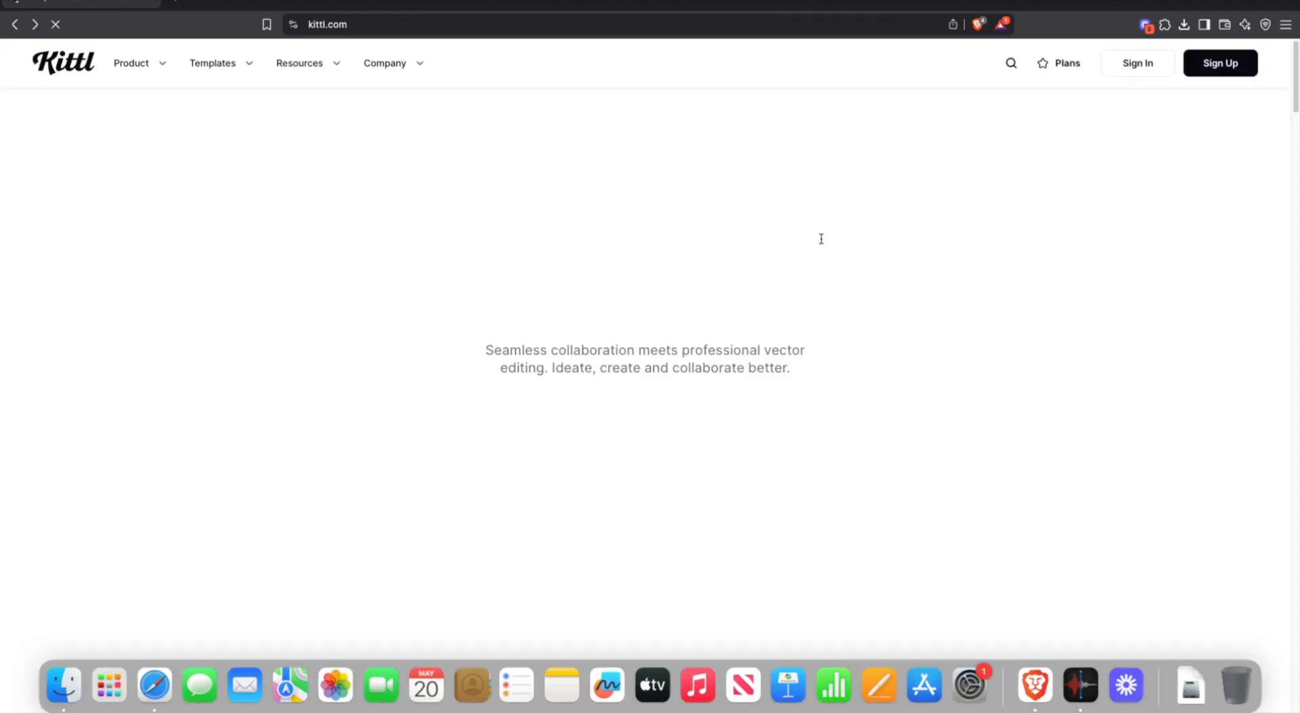
left_click(1225, 63)
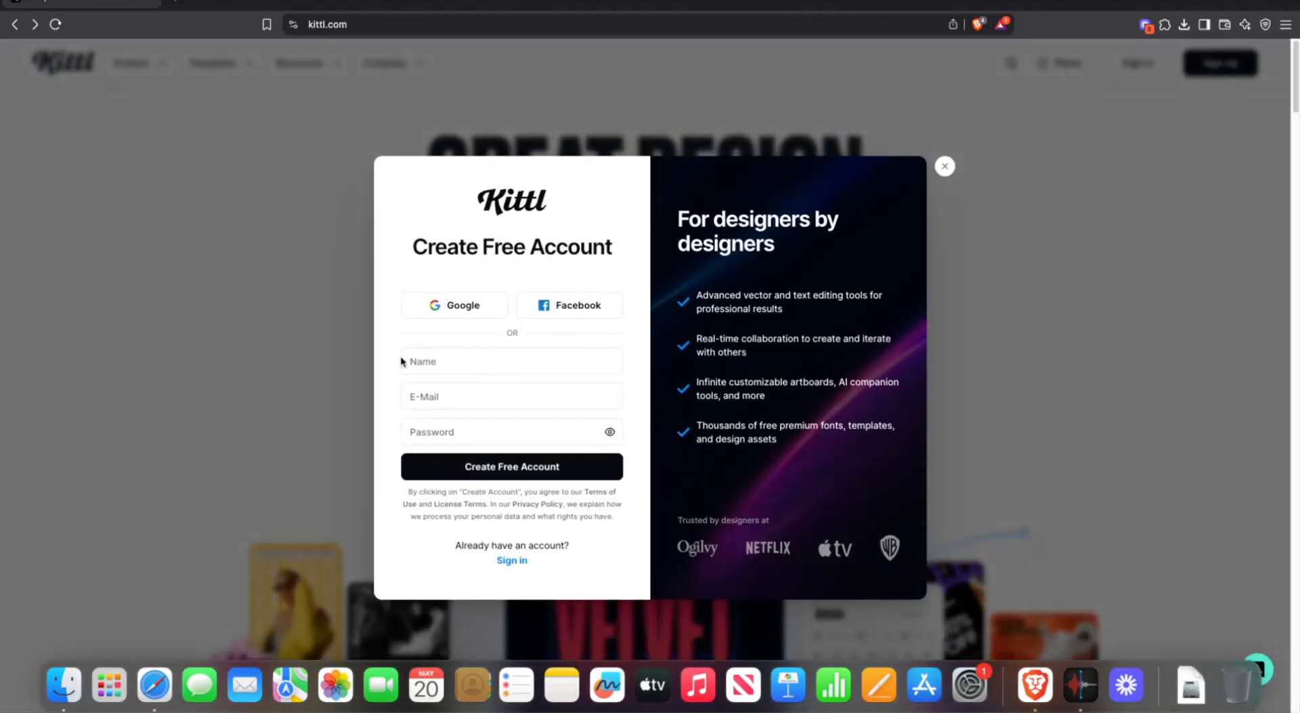
left_click(449, 307)
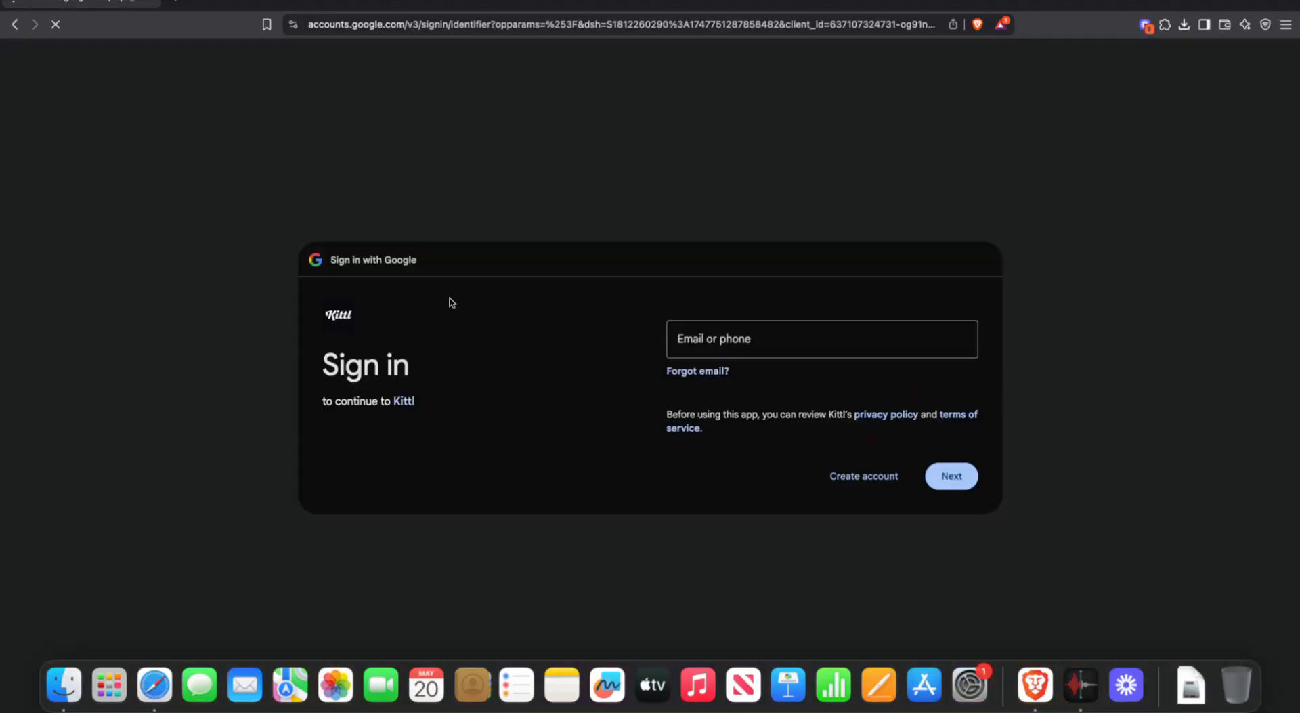
- Type the account's e-mail address, correcting typos, and submit it to reach the password step
left_click(716, 306)
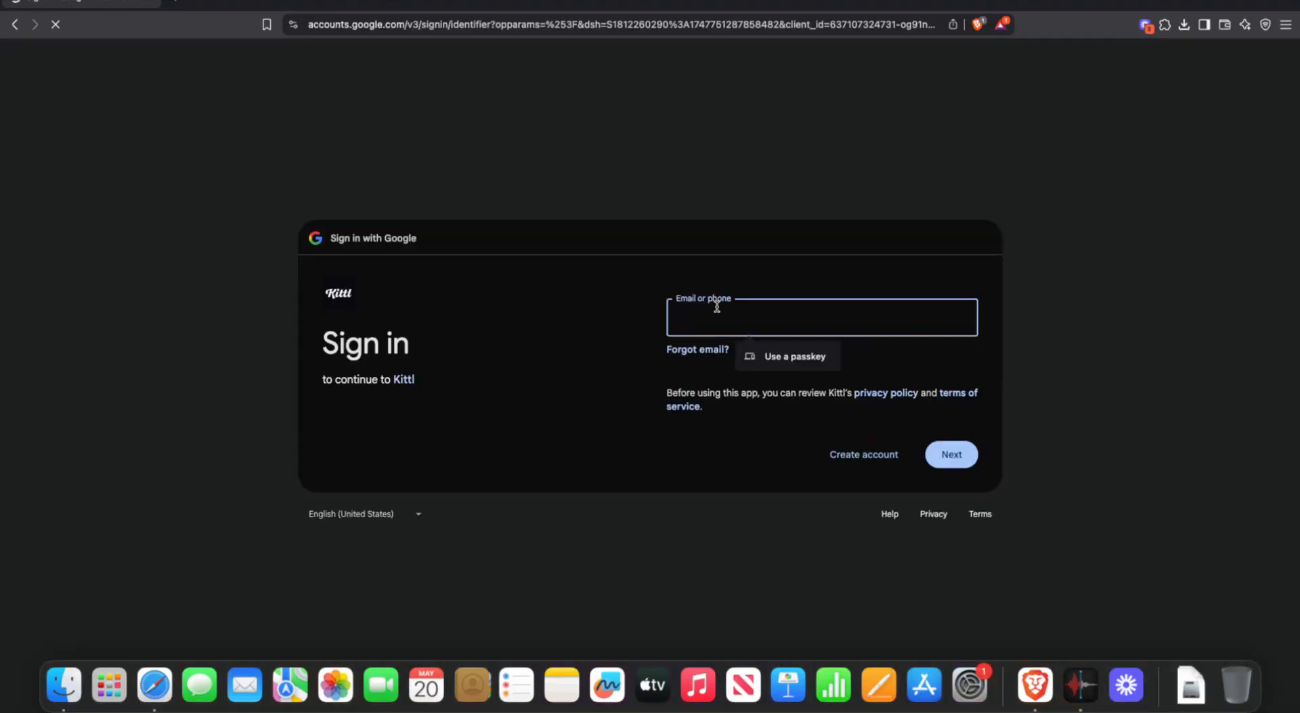
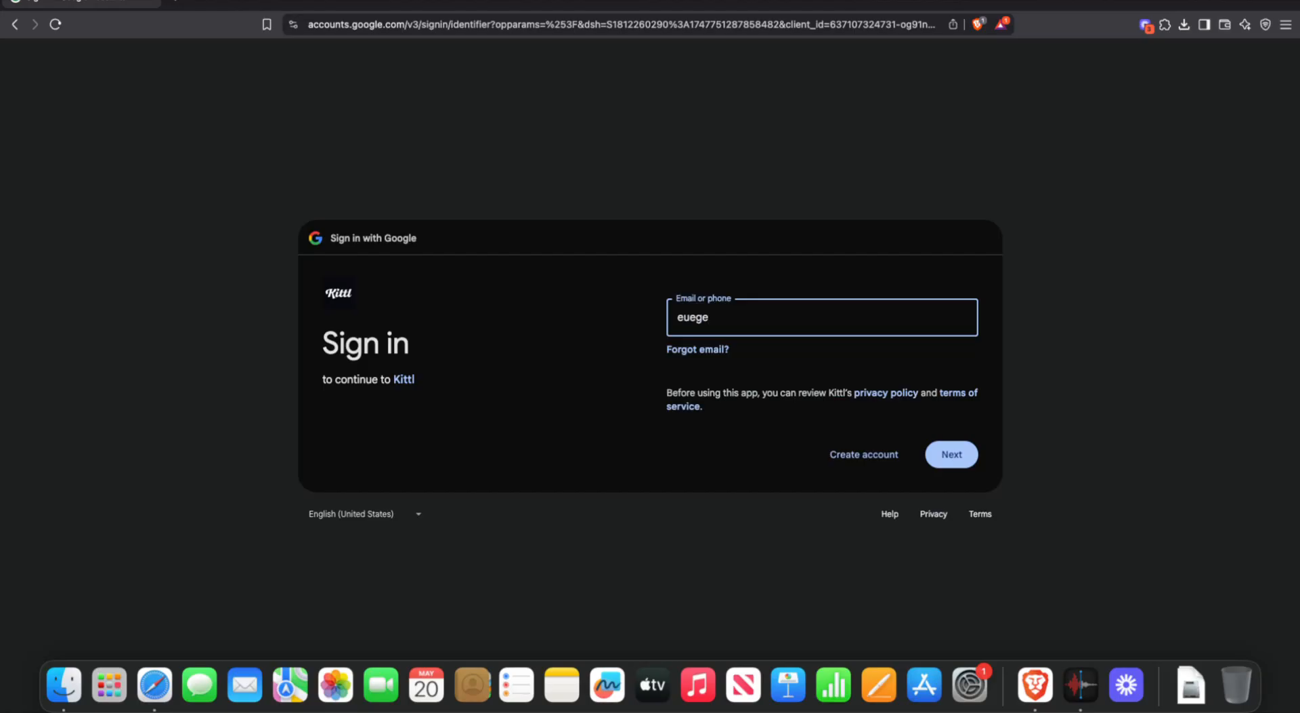
key("ctrl+super+space")
key("Escape")
key("Caps_Lock")
key("Caps_Lock")
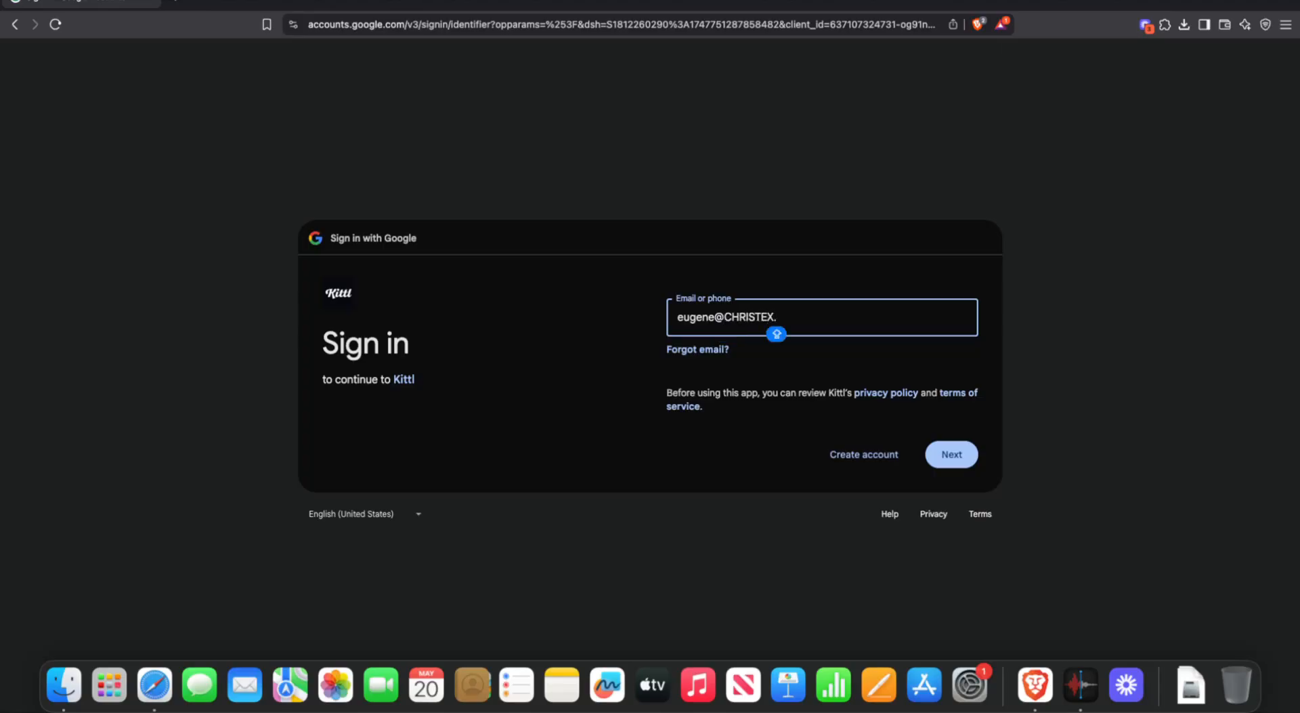
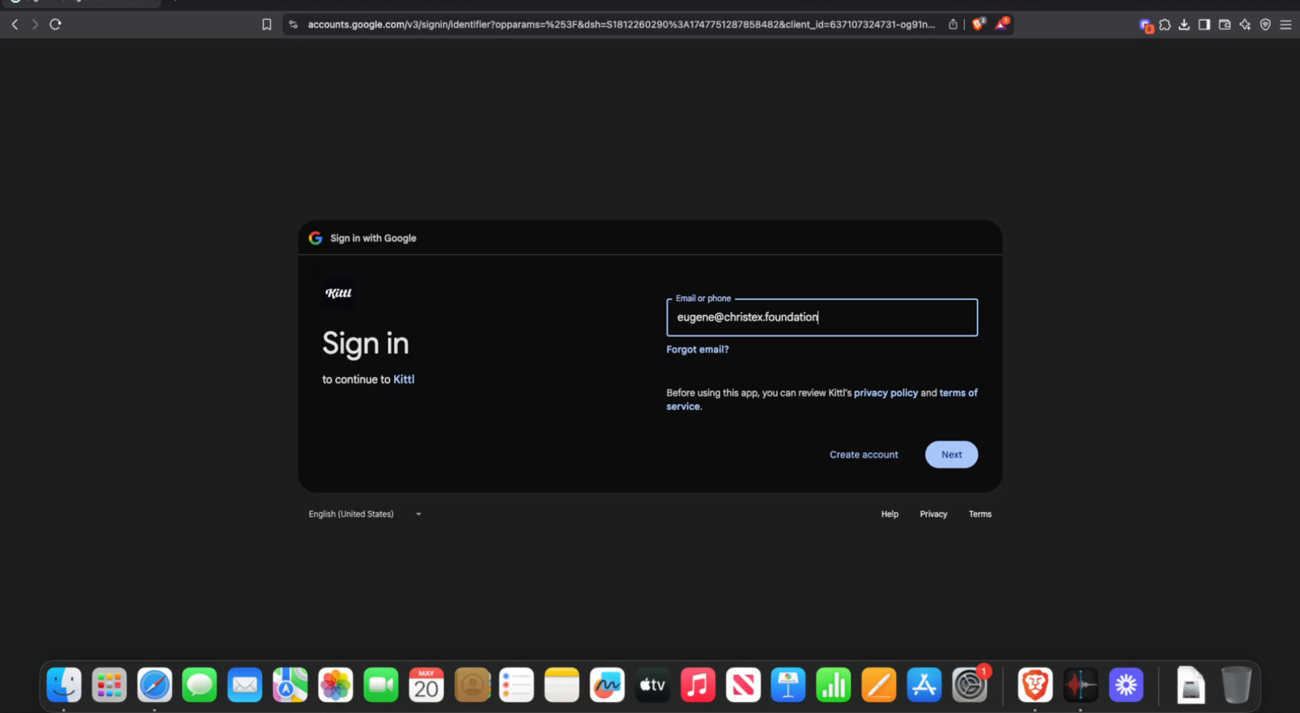
key("Return")
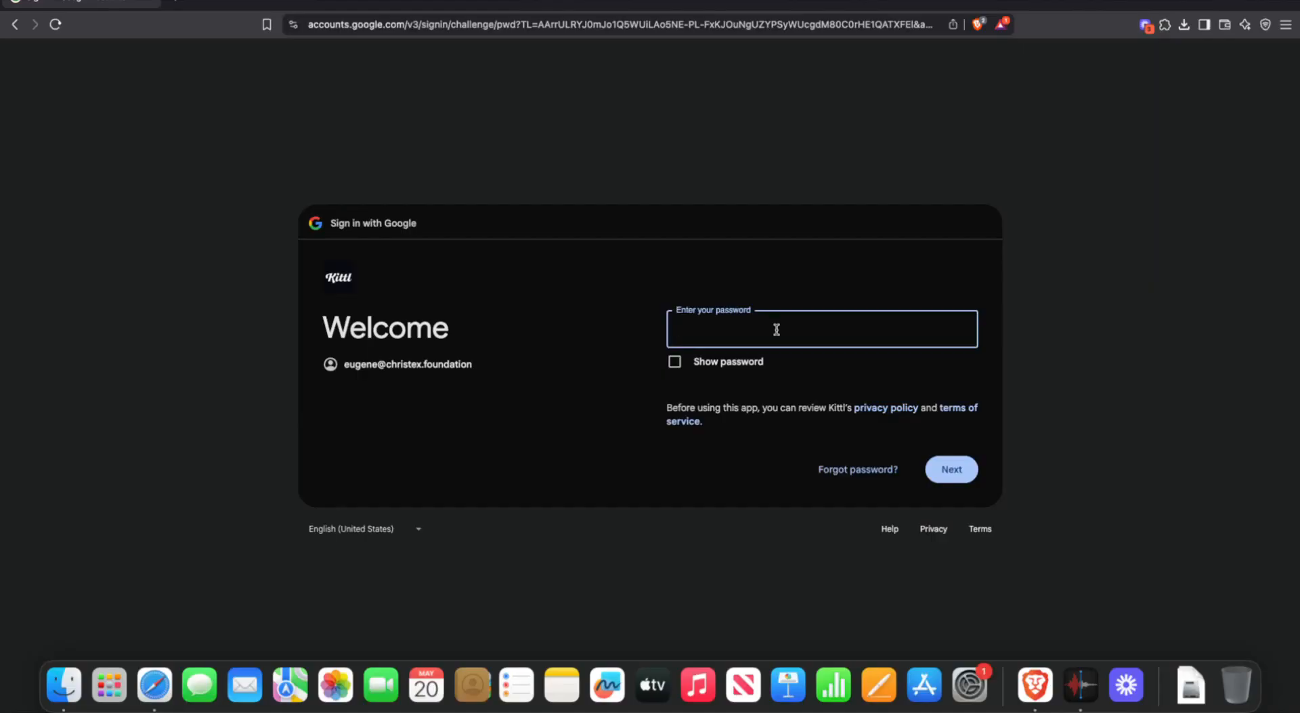
- Type the account password and toggle its visibility to check it
type("••••••••••")
left_click(674, 363)
left_click(673, 362)
left_click(674, 363)
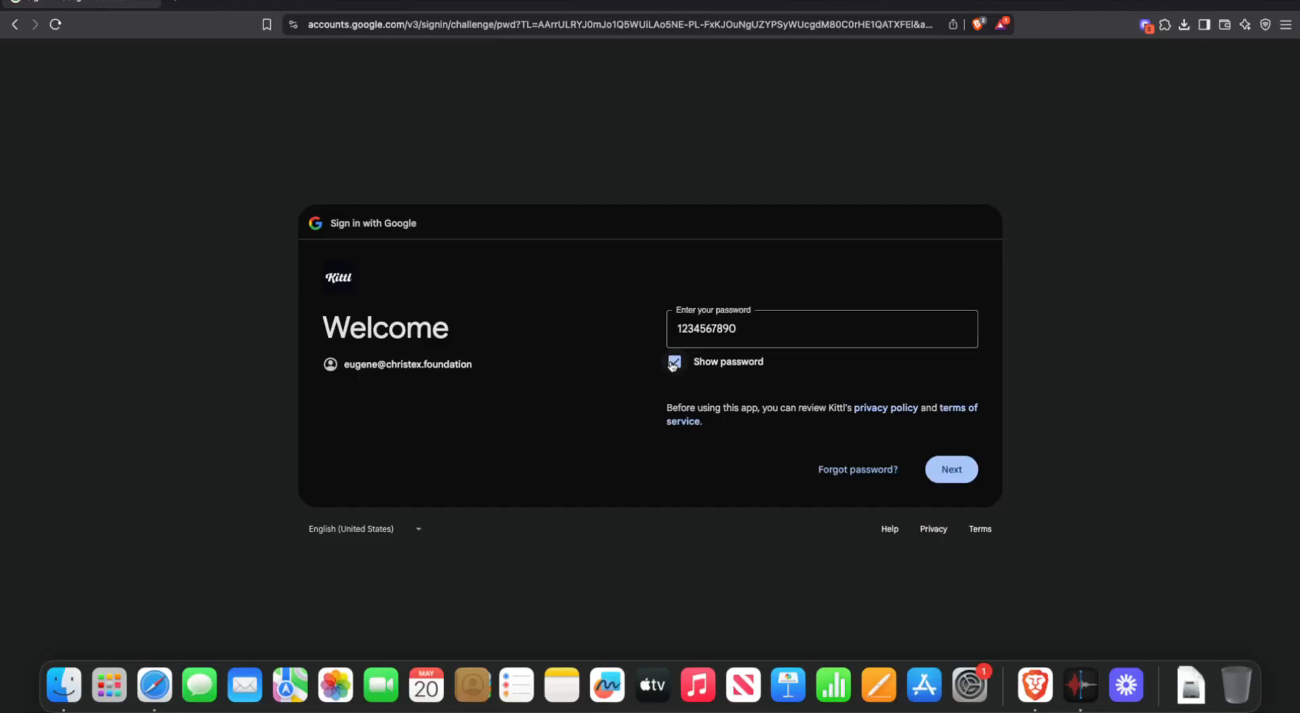
left_click(674, 363)
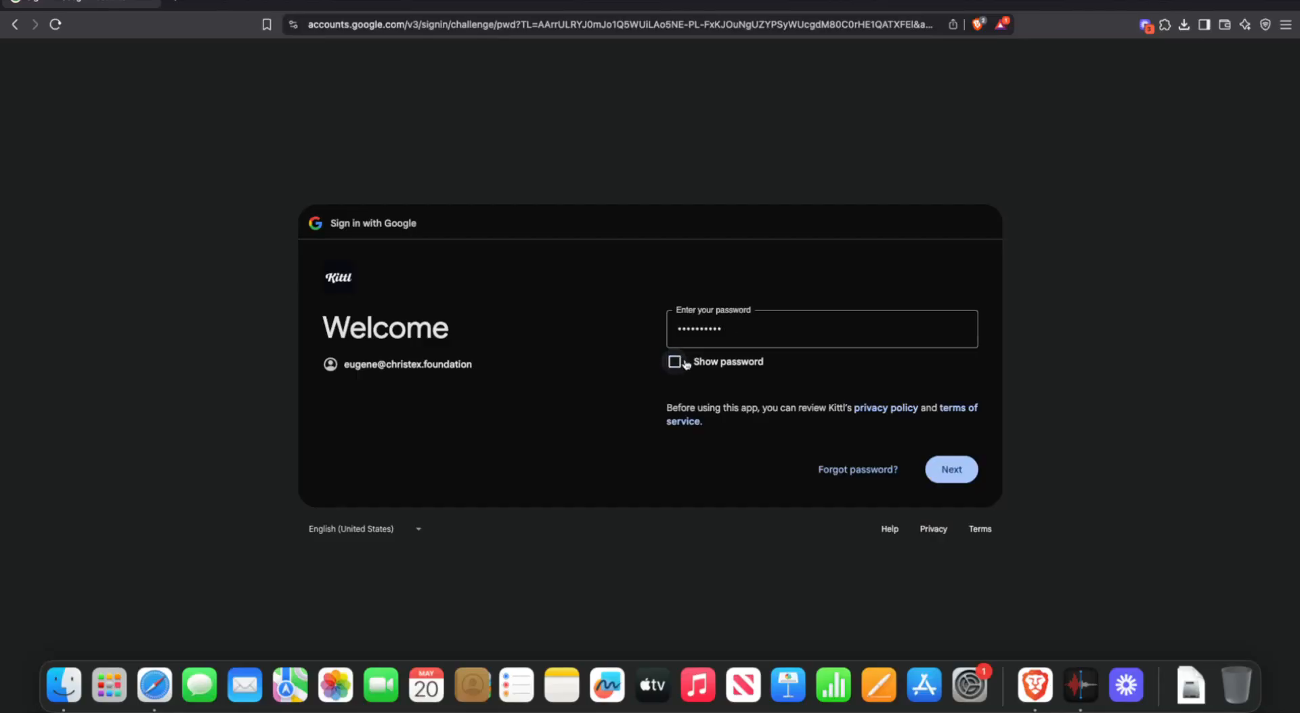
- Submit the password and, after it is rejected, choose Forgot password
left_click(942, 464)
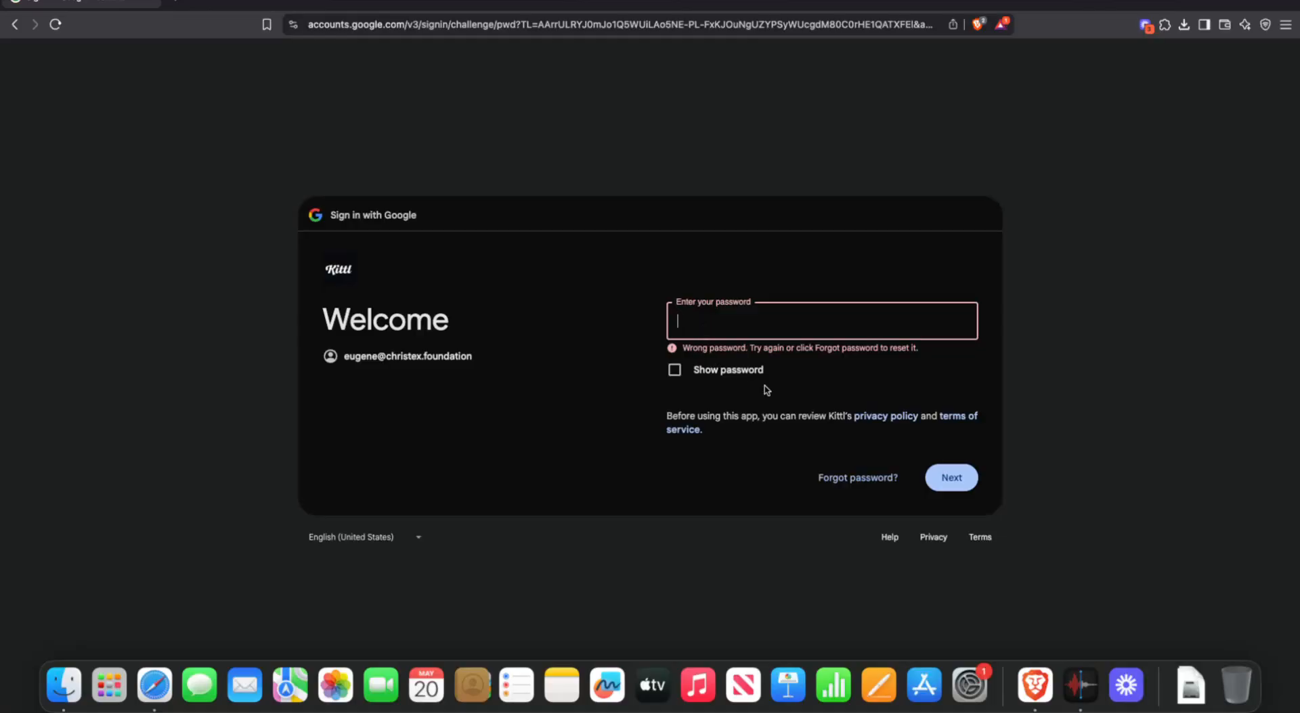
left_click(854, 477)
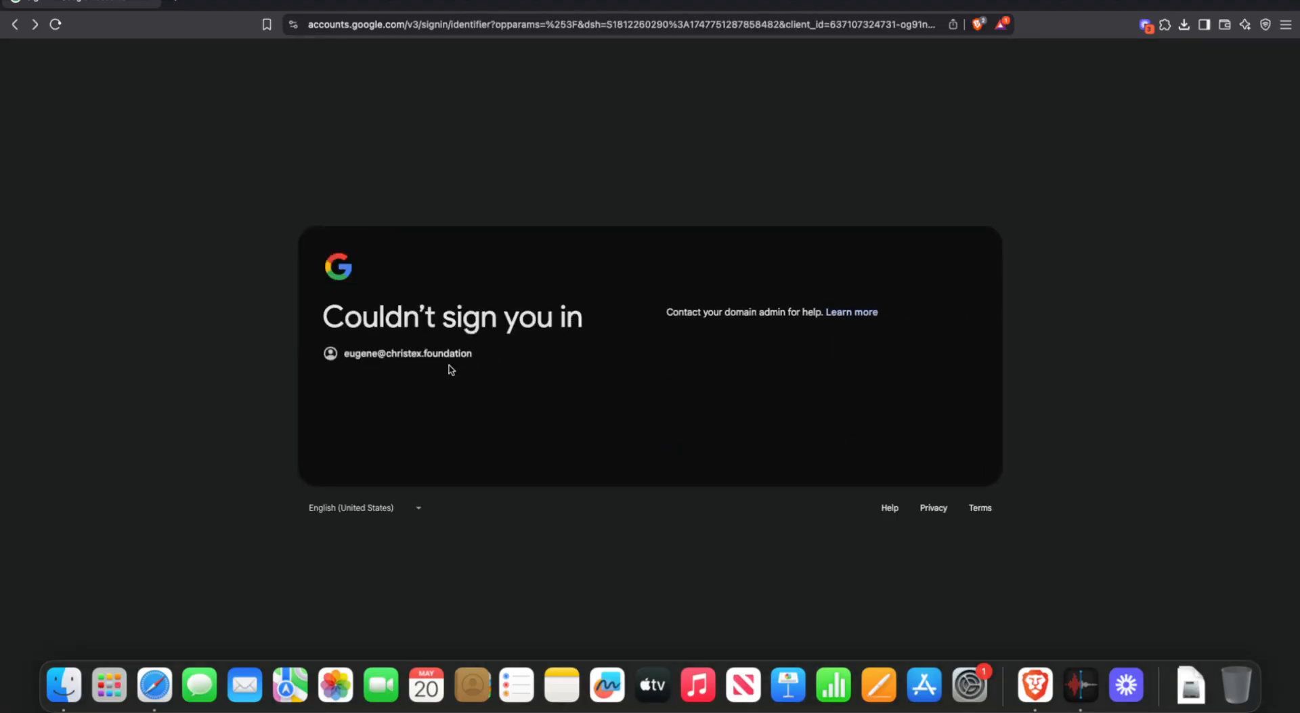
scroll(453, 370, "left", 5)
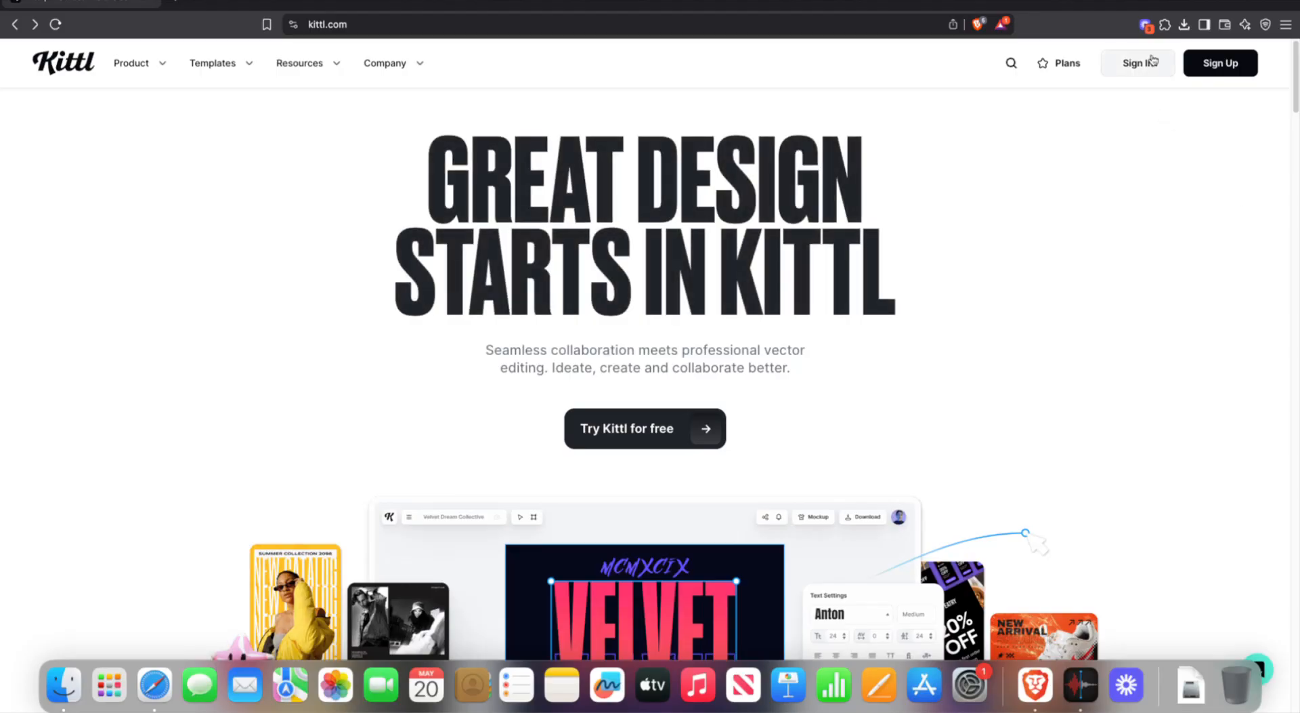
- Open Kittl's free account sign-up again and choose to continue with Google
left_click(1212, 64)
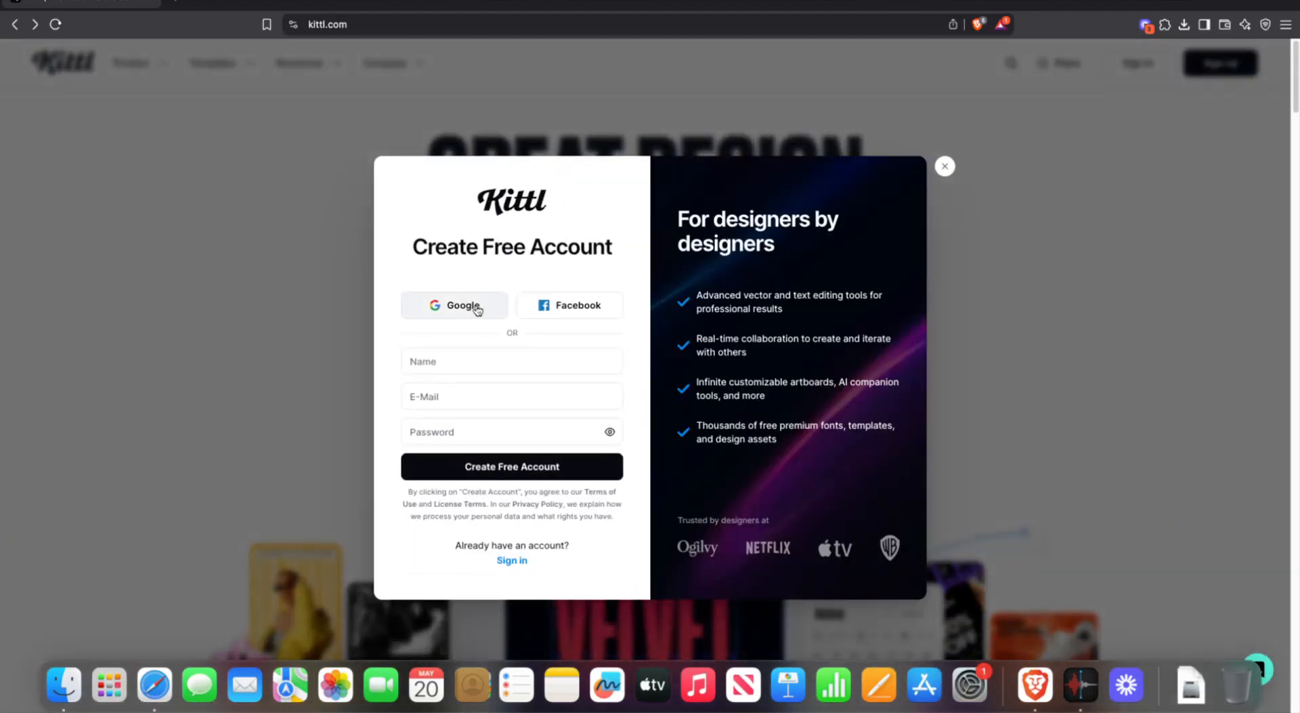
left_click(477, 310)
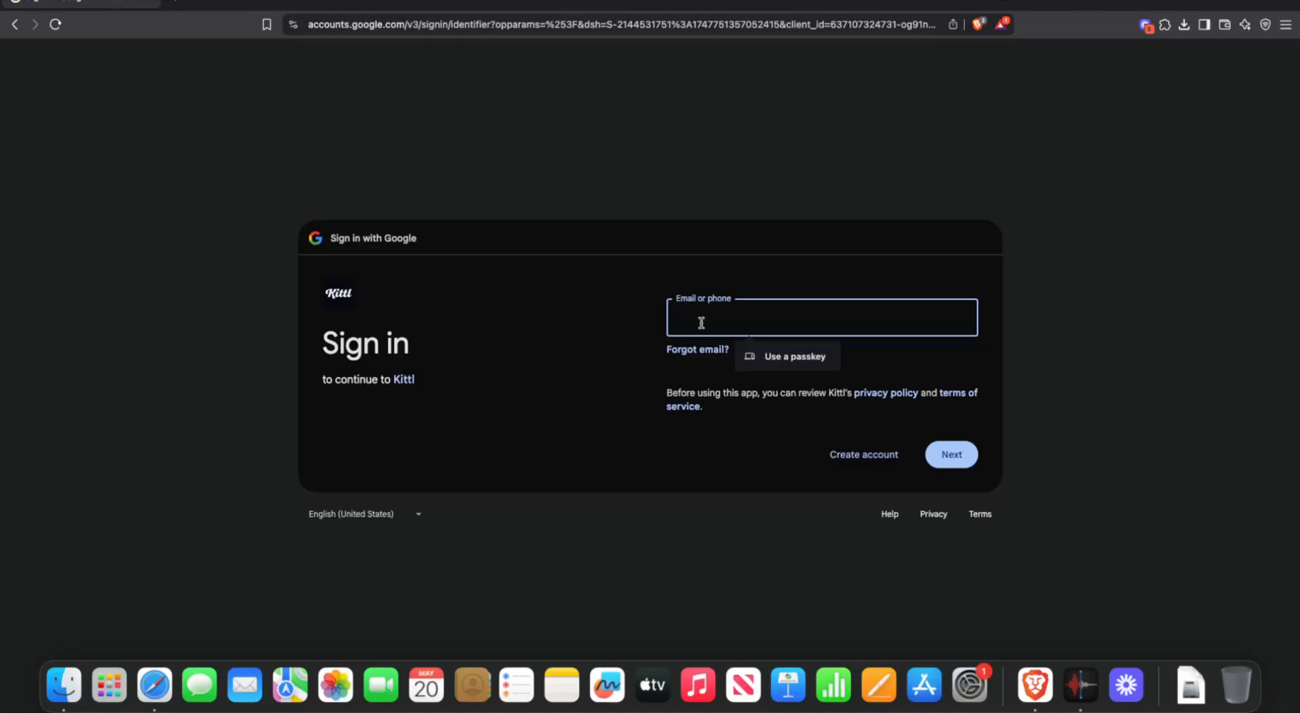
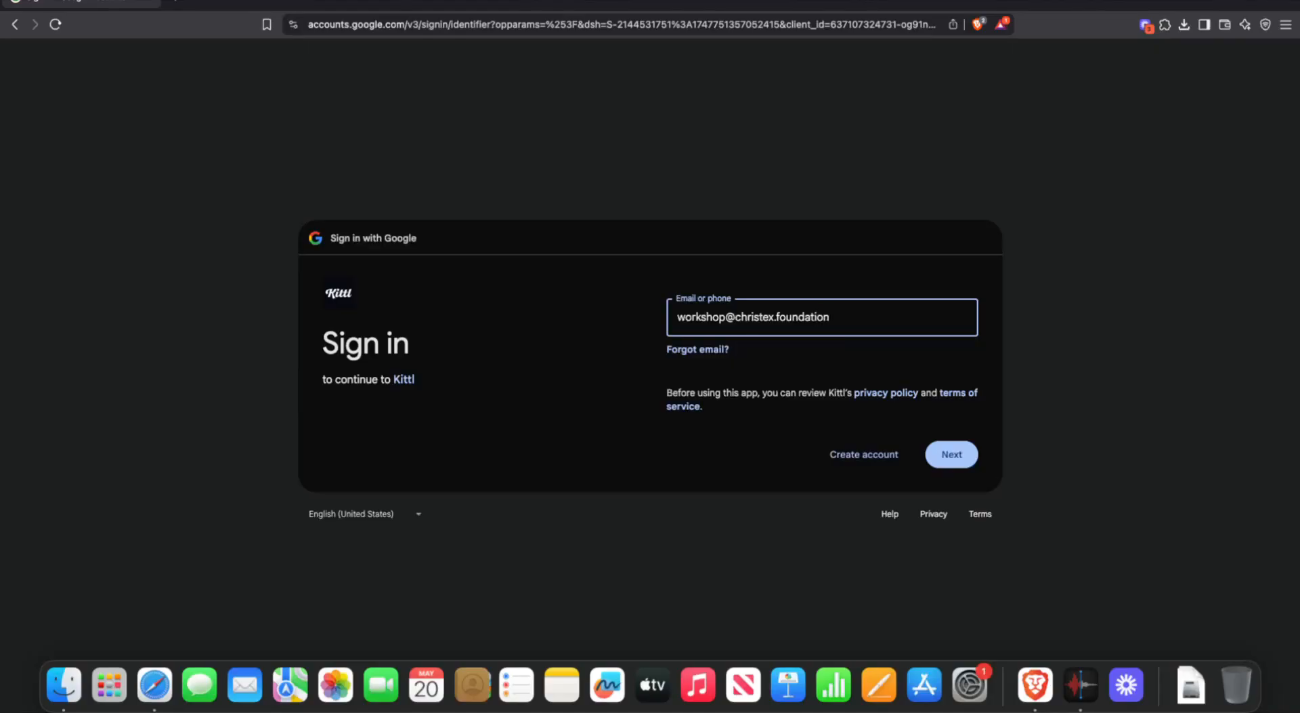
- Enter the account e-mail and password, retyping the password after an error, to reach Kittl Home
left_click(941, 452)
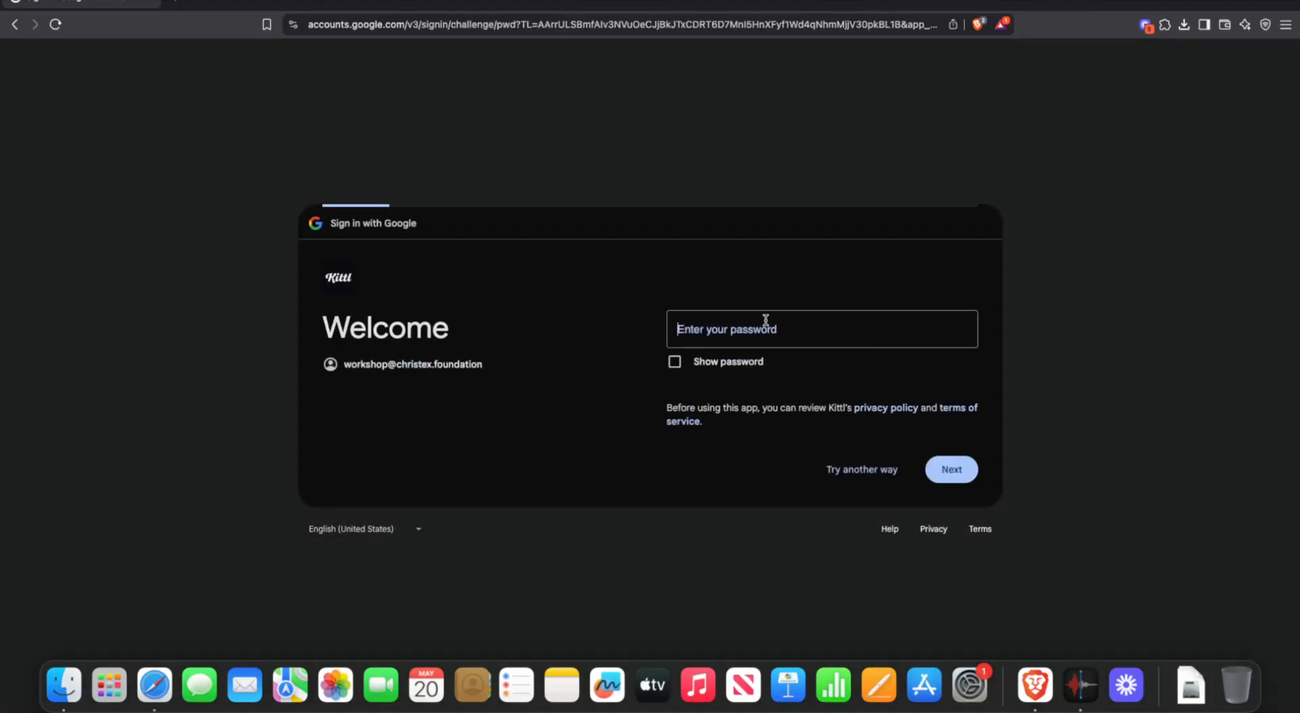
type("•••••")
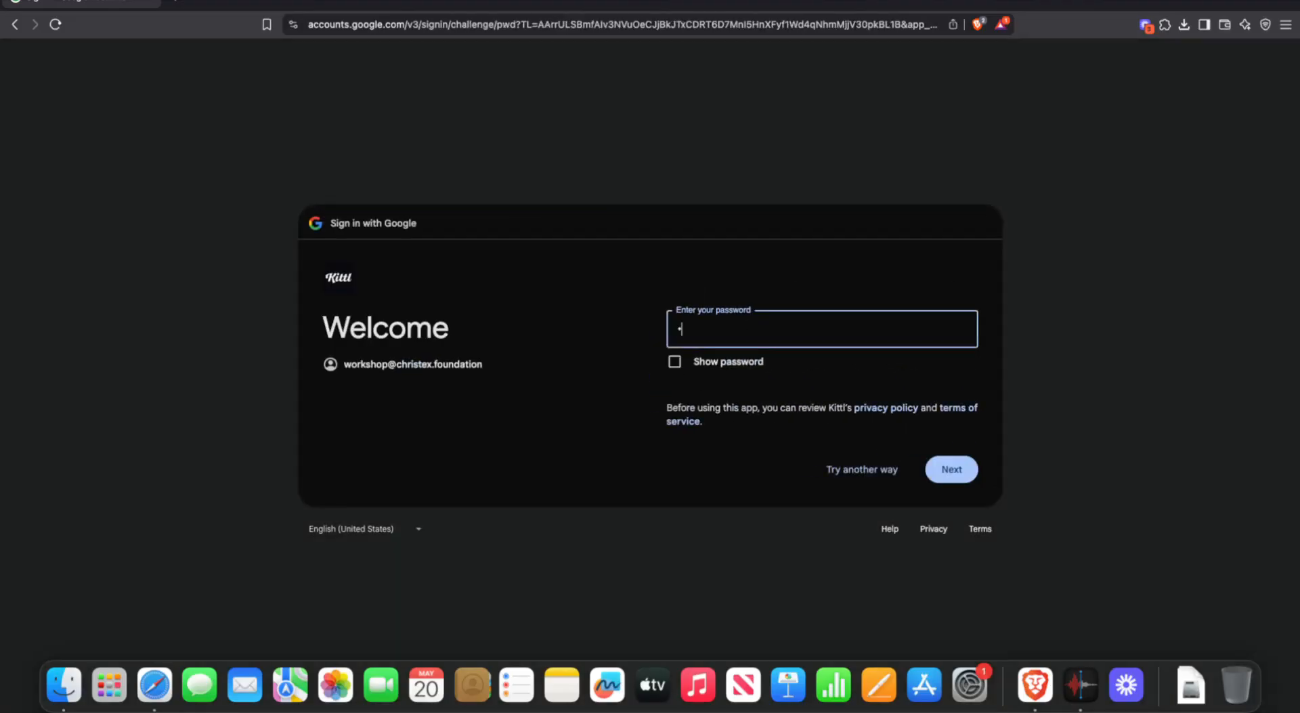
type("•••••••••••••")
key("Return")
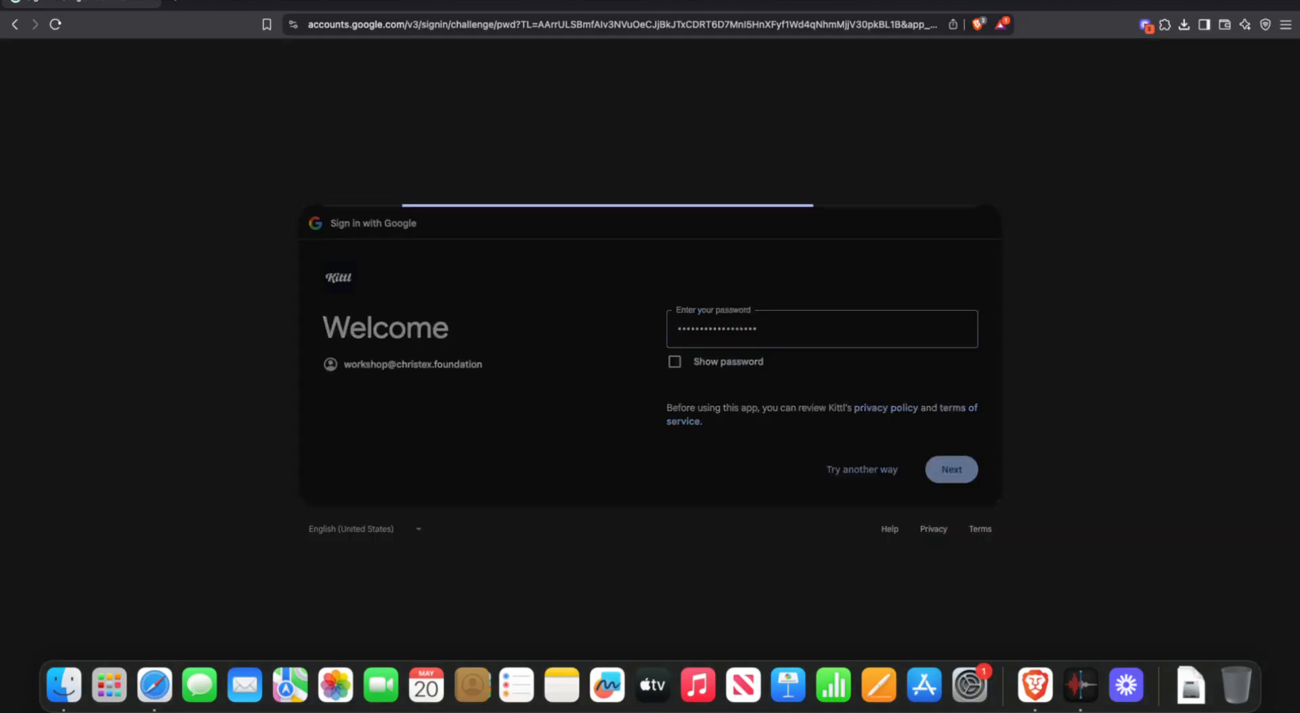
type("•••")
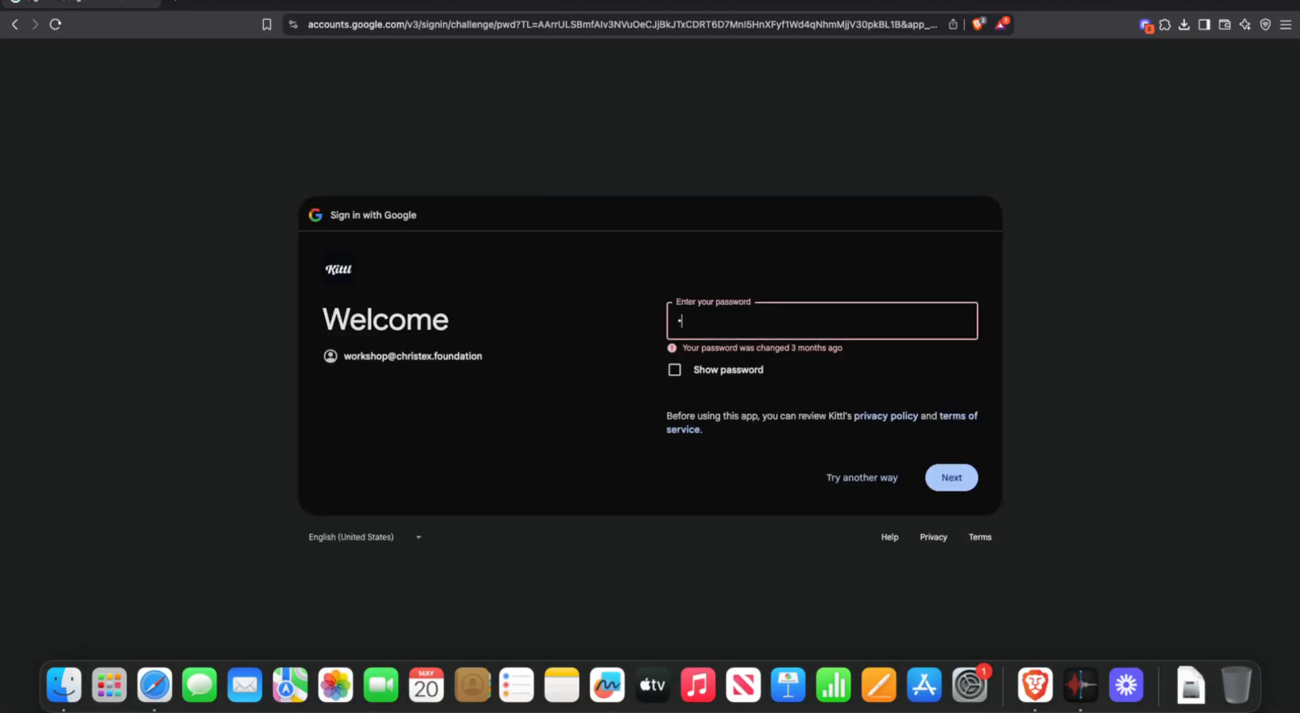
type("••••••••••••")
key("Return")
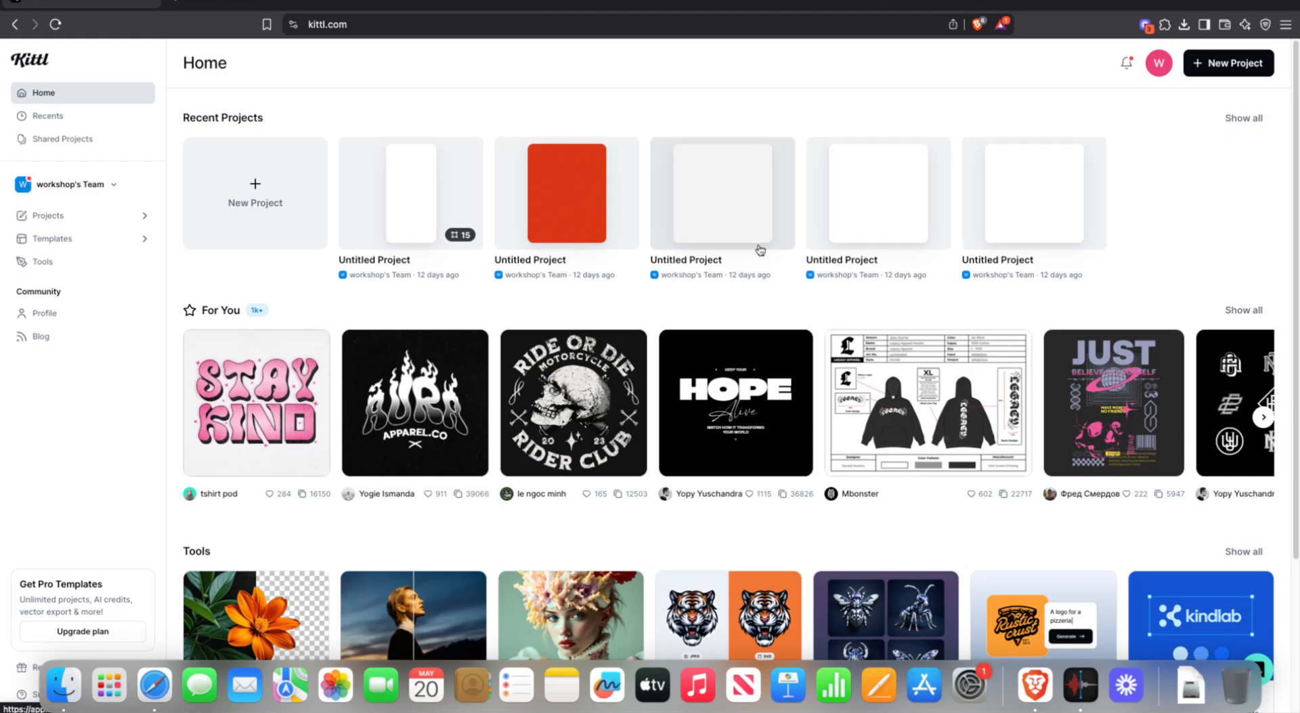
left_click(262, 204)
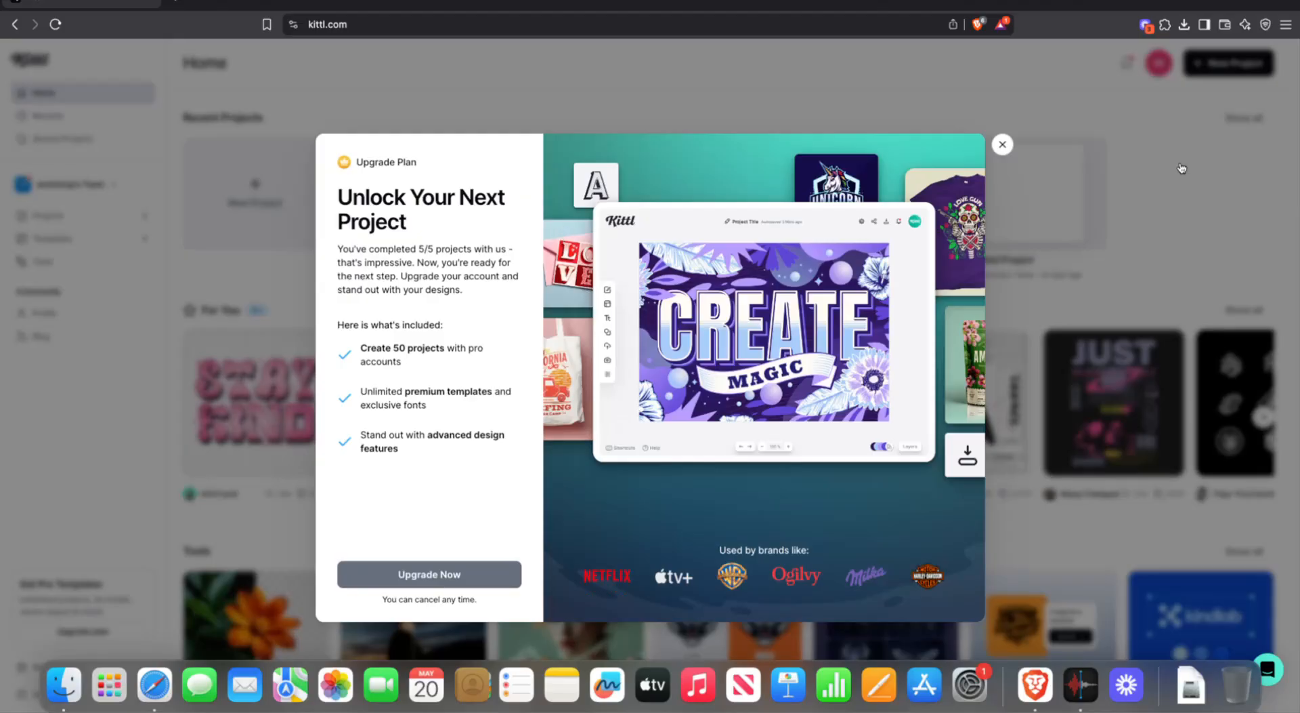
left_click(1002, 144)
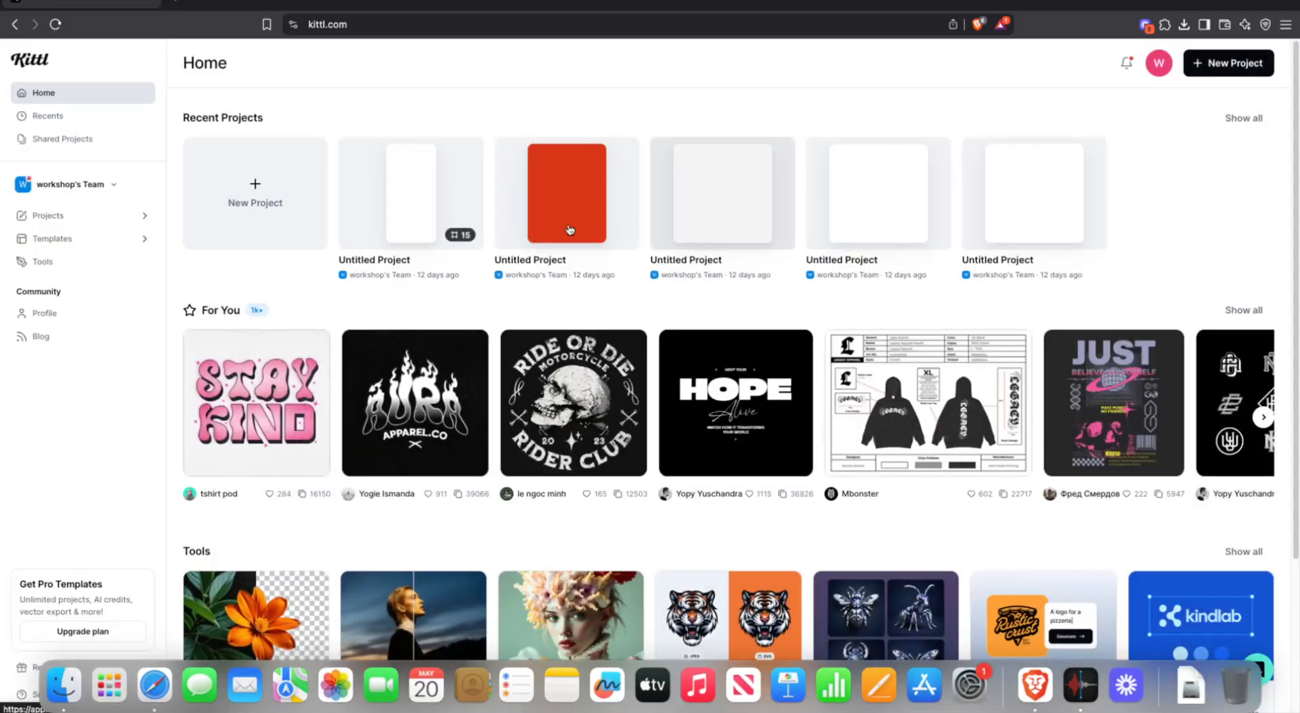
right_click(464, 193)
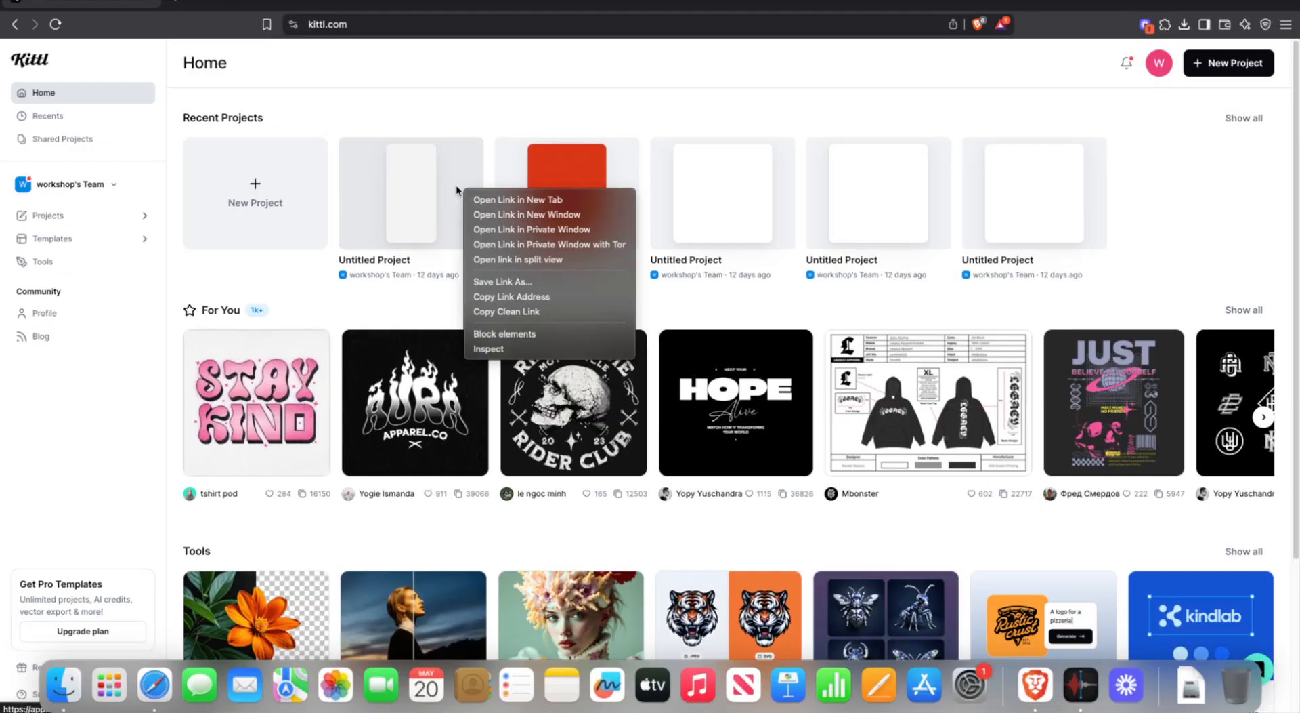
left_click(437, 100)
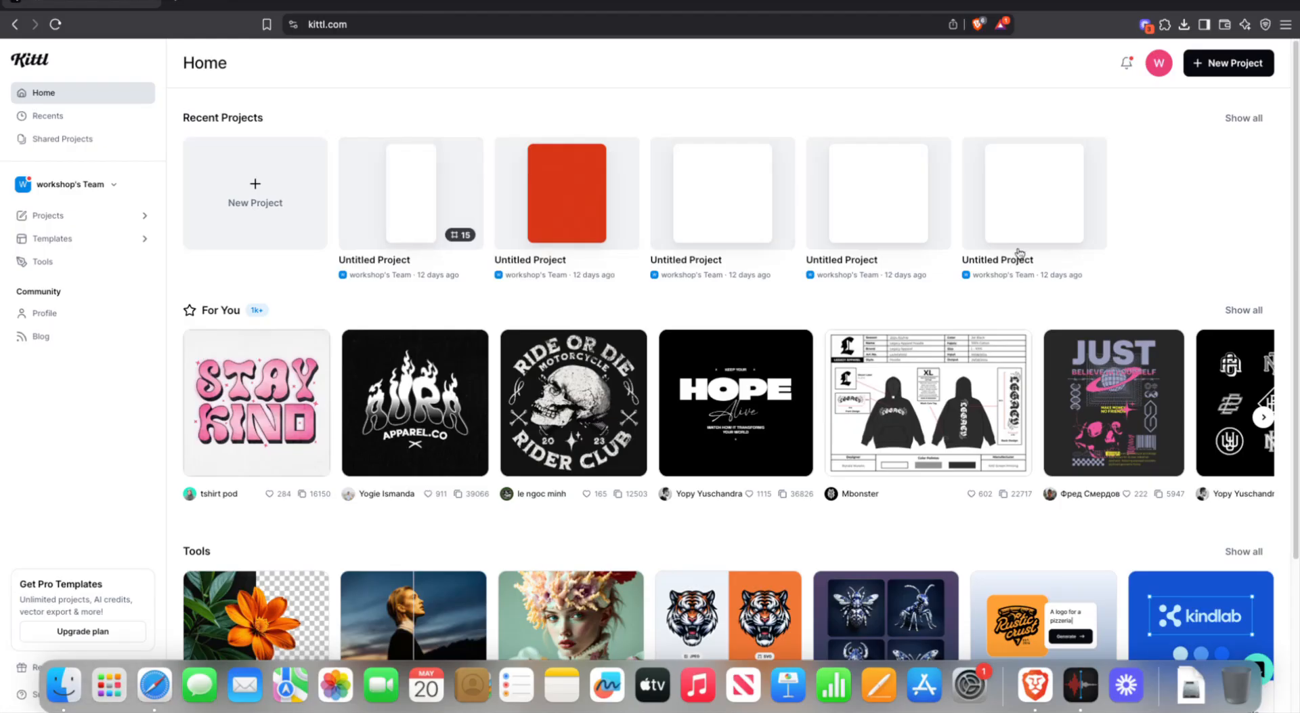
- Open the red 'public speaking competition' project from Show all in a new tab
left_click(1240, 119)
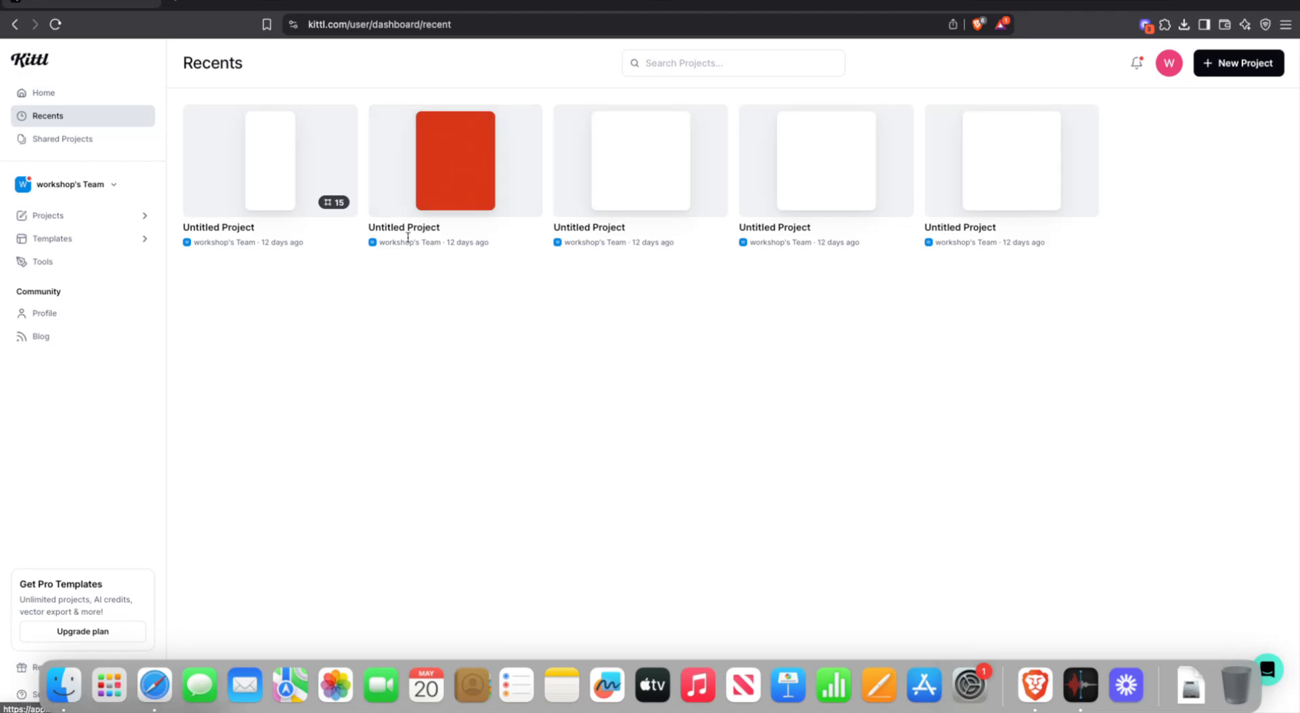
right_click(424, 196)
left_click(387, 241)
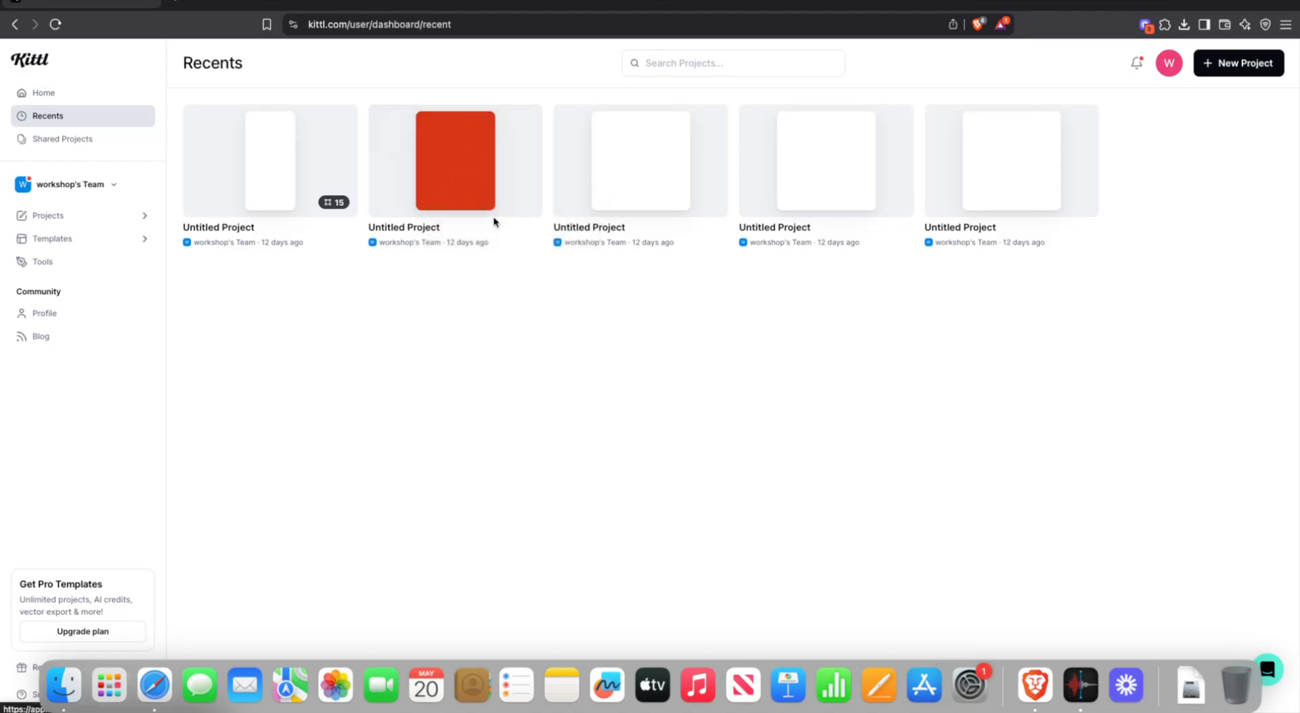
left_click(384, 112)
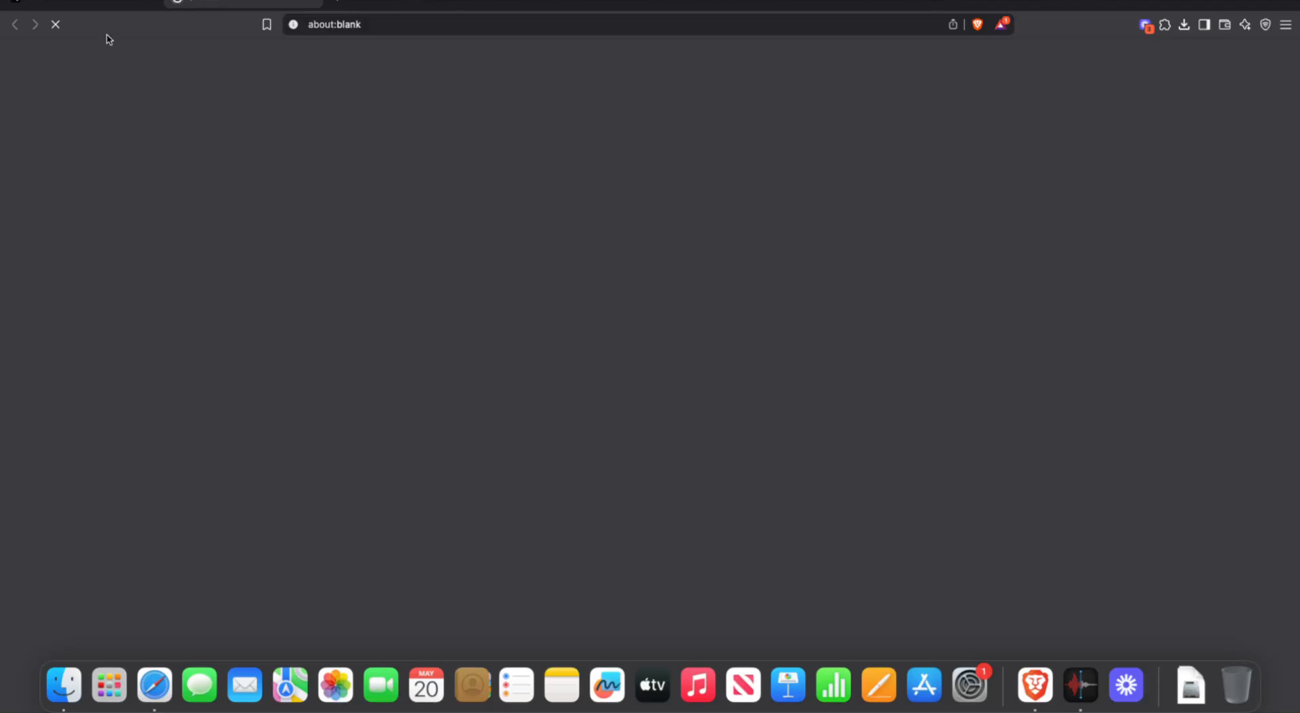
left_click(95, 3)
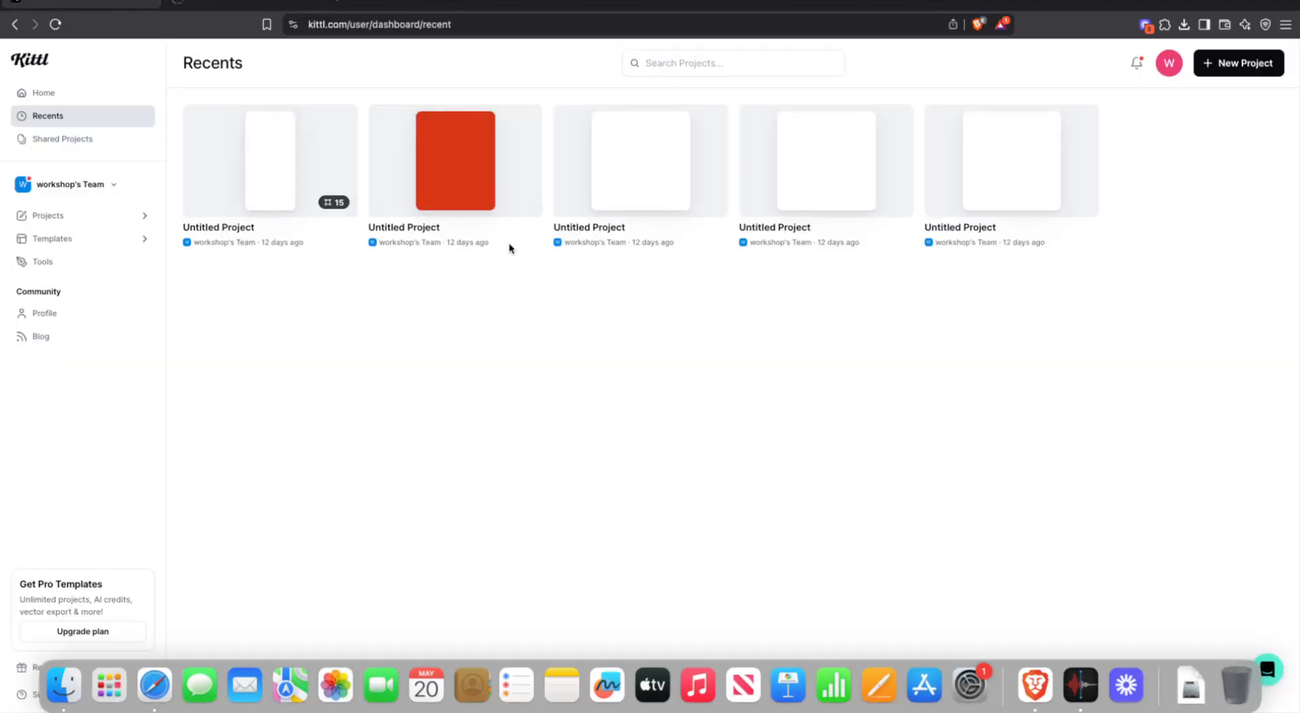
left_click(236, 6)
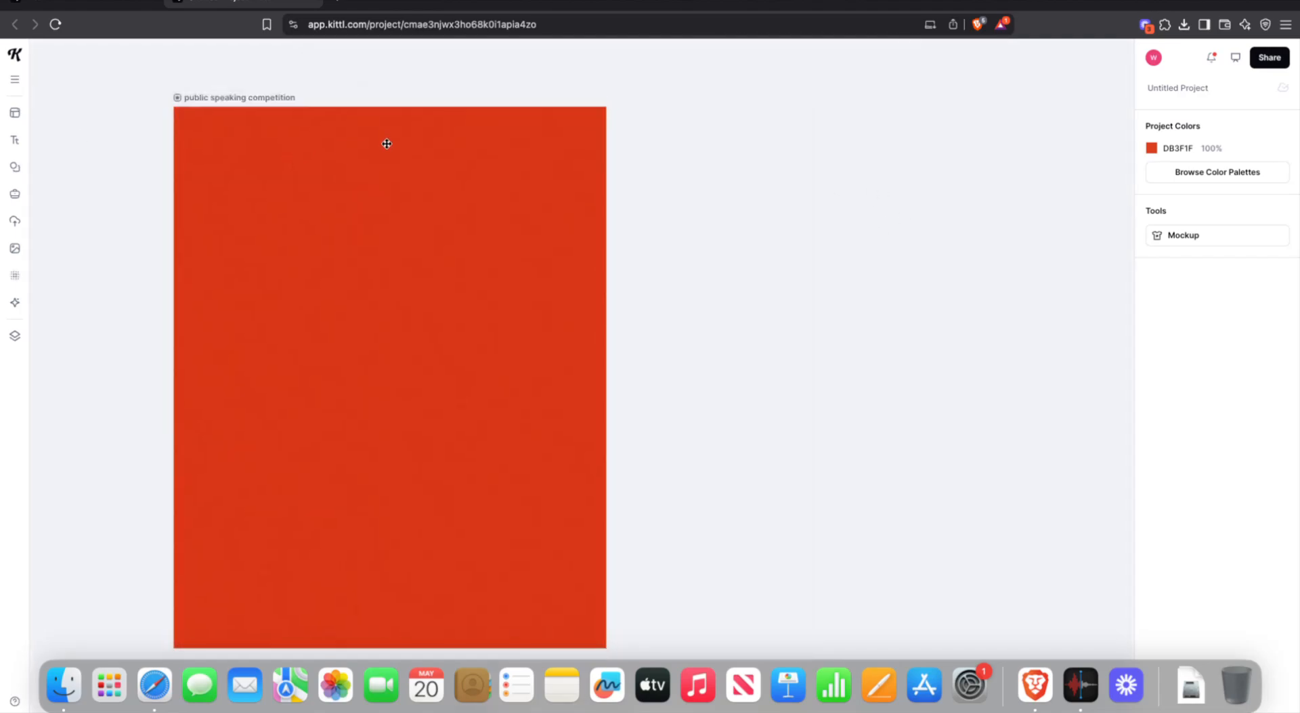
- Switch back to the Recents dashboard tab and dismiss the red project's link menu
scroll(387, 144, "left", 2)
scroll(386, 144, "down", 9)
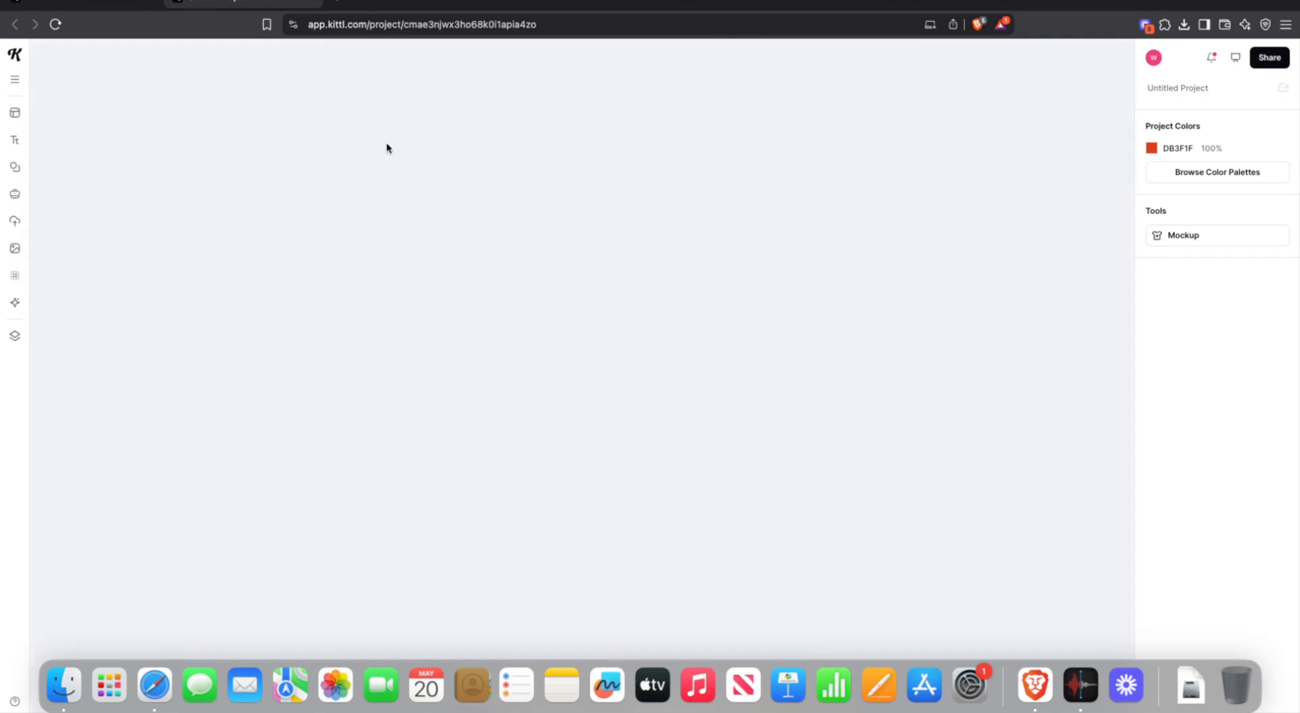
scroll(387, 142, "up", 9)
left_click(85, 7)
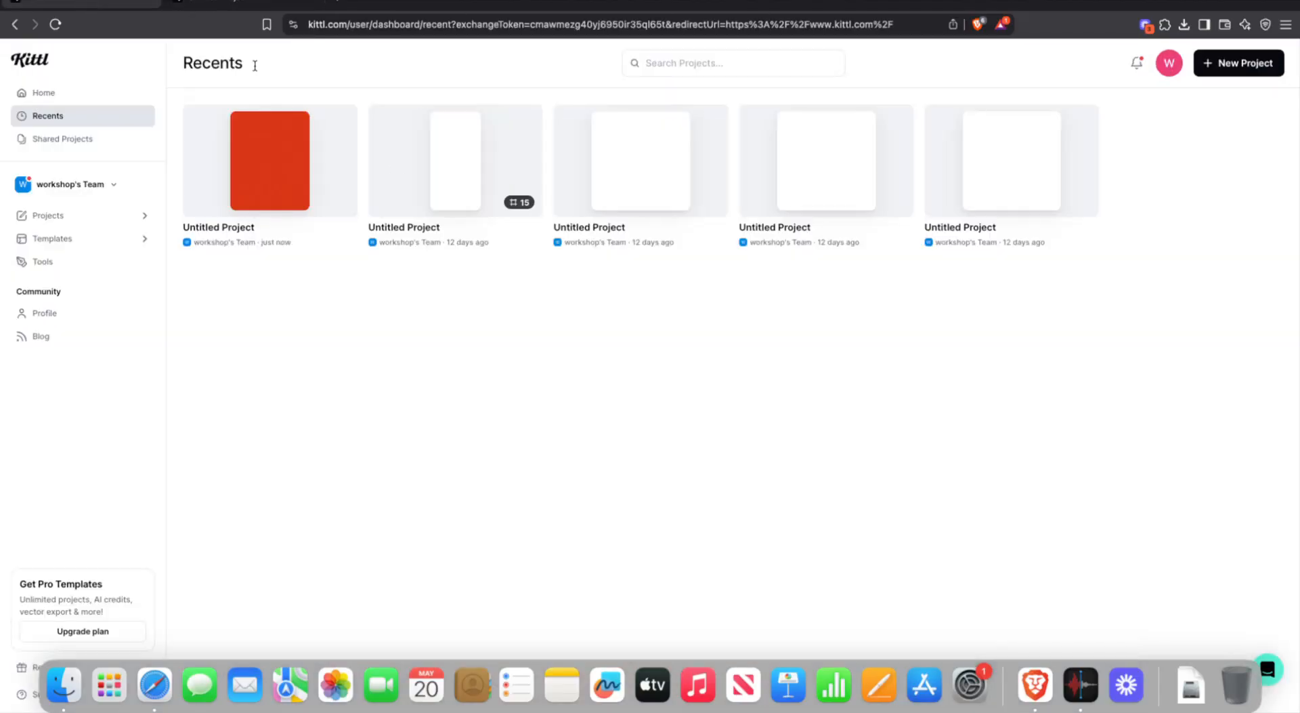
right_click(316, 162)
left_click(641, 367)
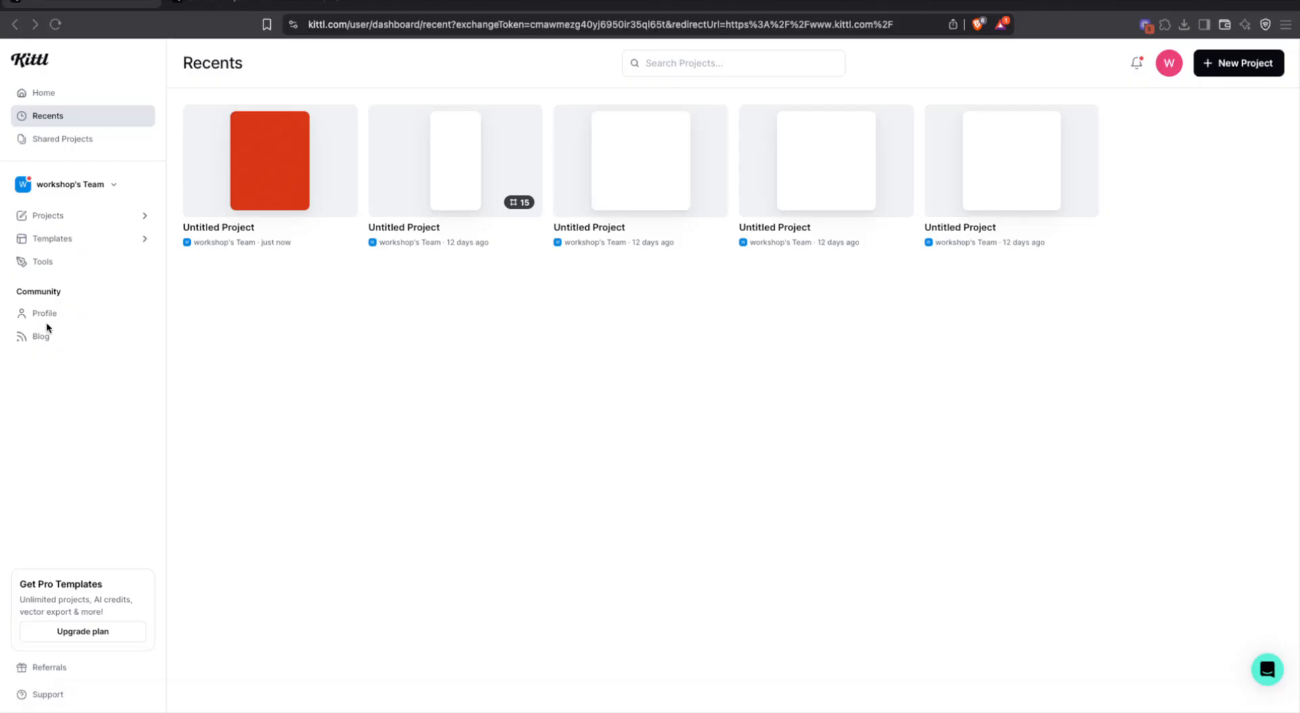
- Open the team's Projects page and select the Untitled Project cards
left_click(112, 215)
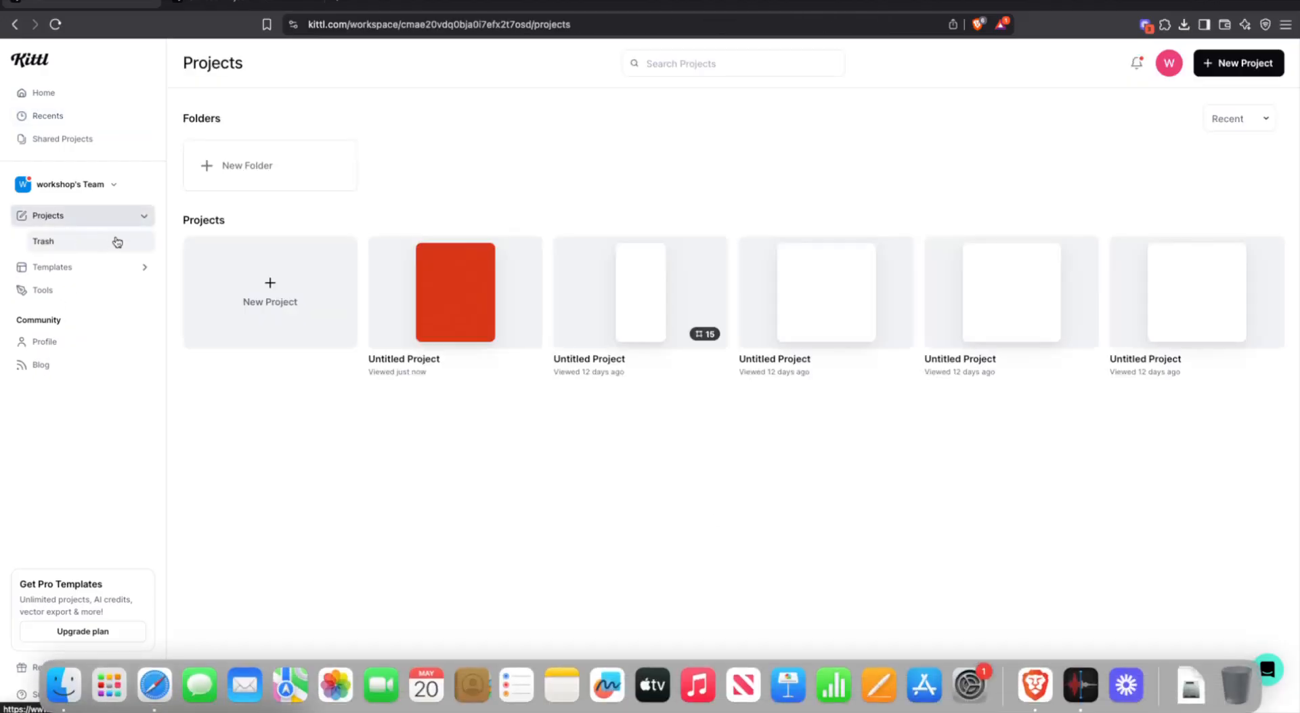
left_click(1273, 253)
left_click(1122, 250)
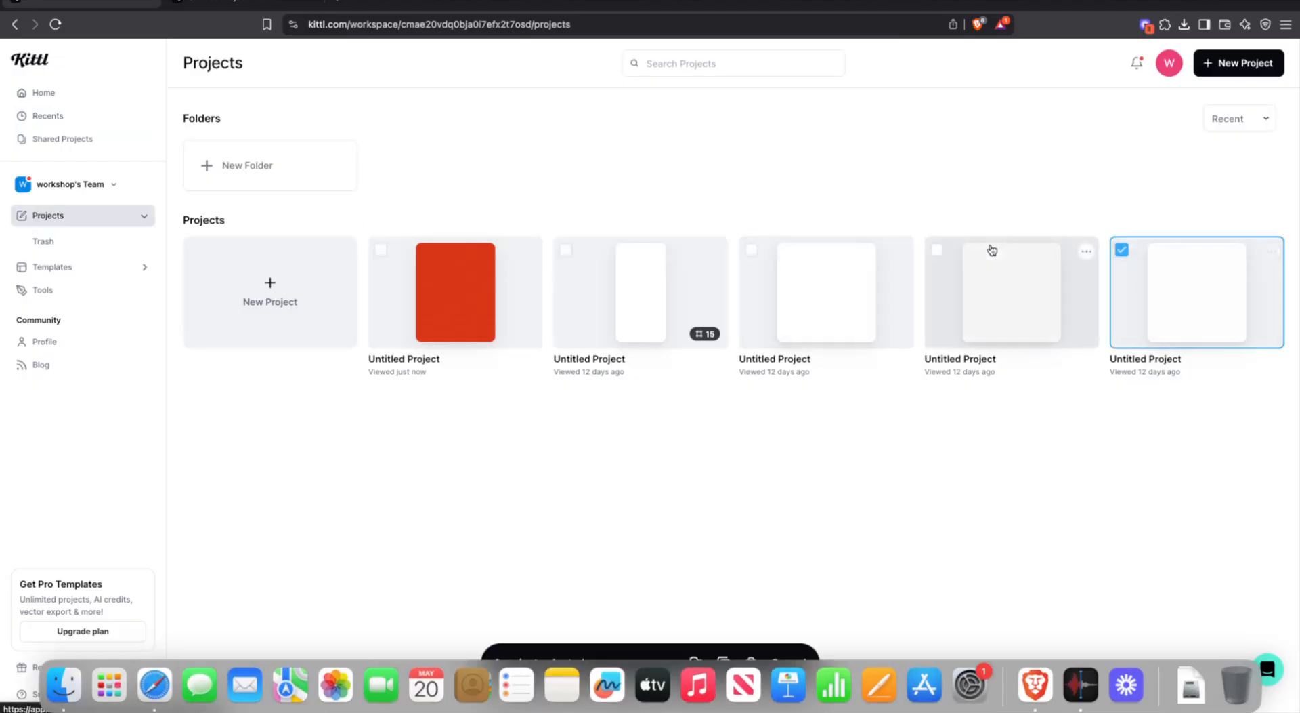
left_click(941, 251)
left_click(760, 255)
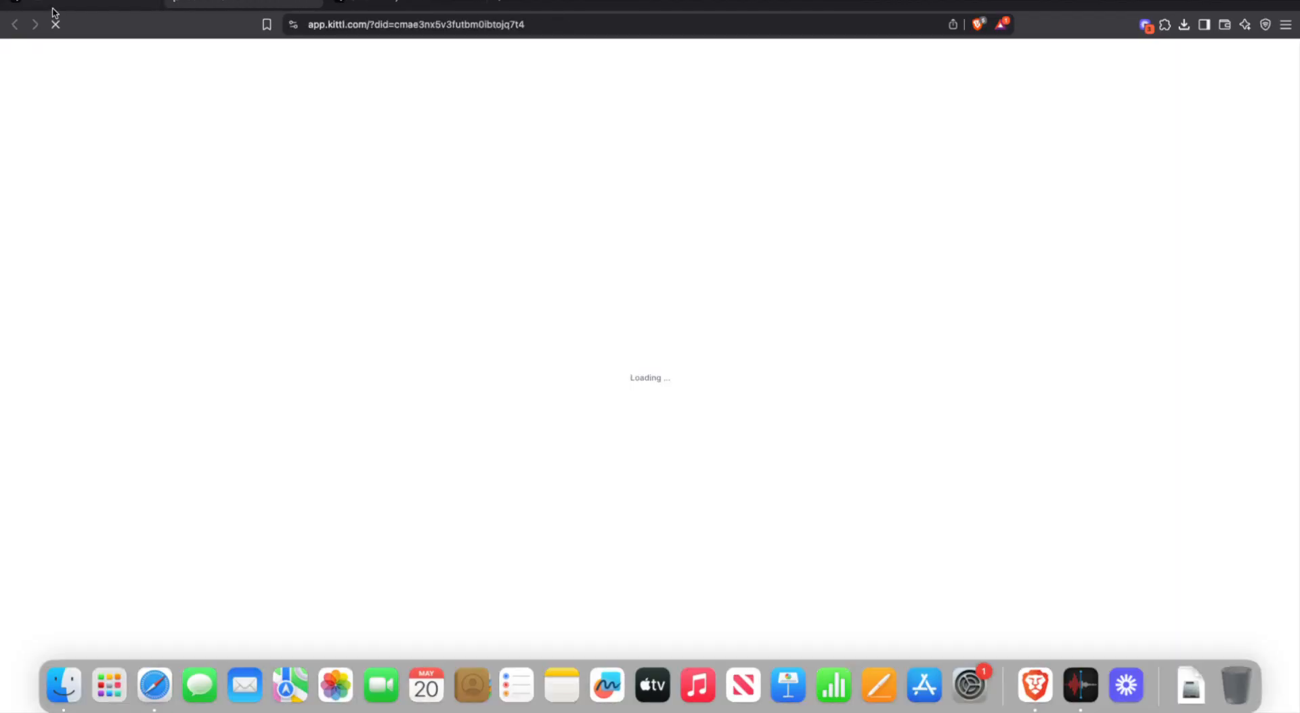
left_click(54, 7)
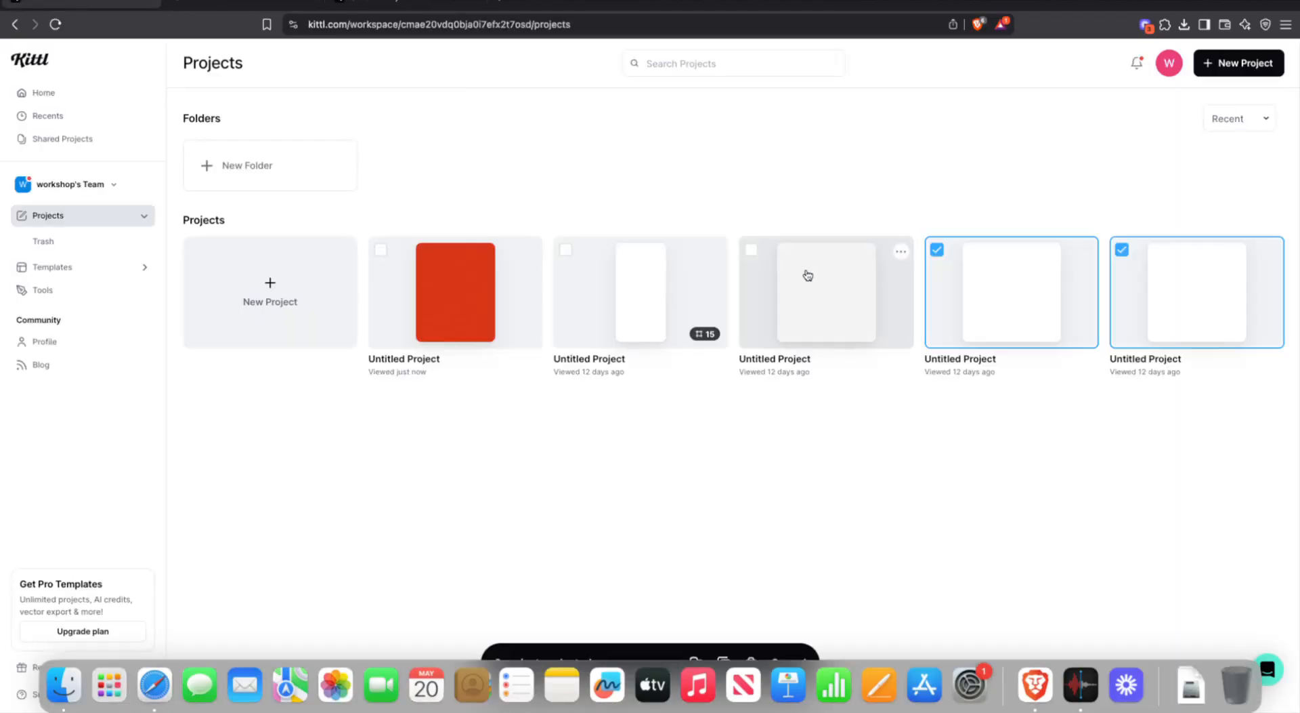
left_click(752, 251)
left_click(567, 251)
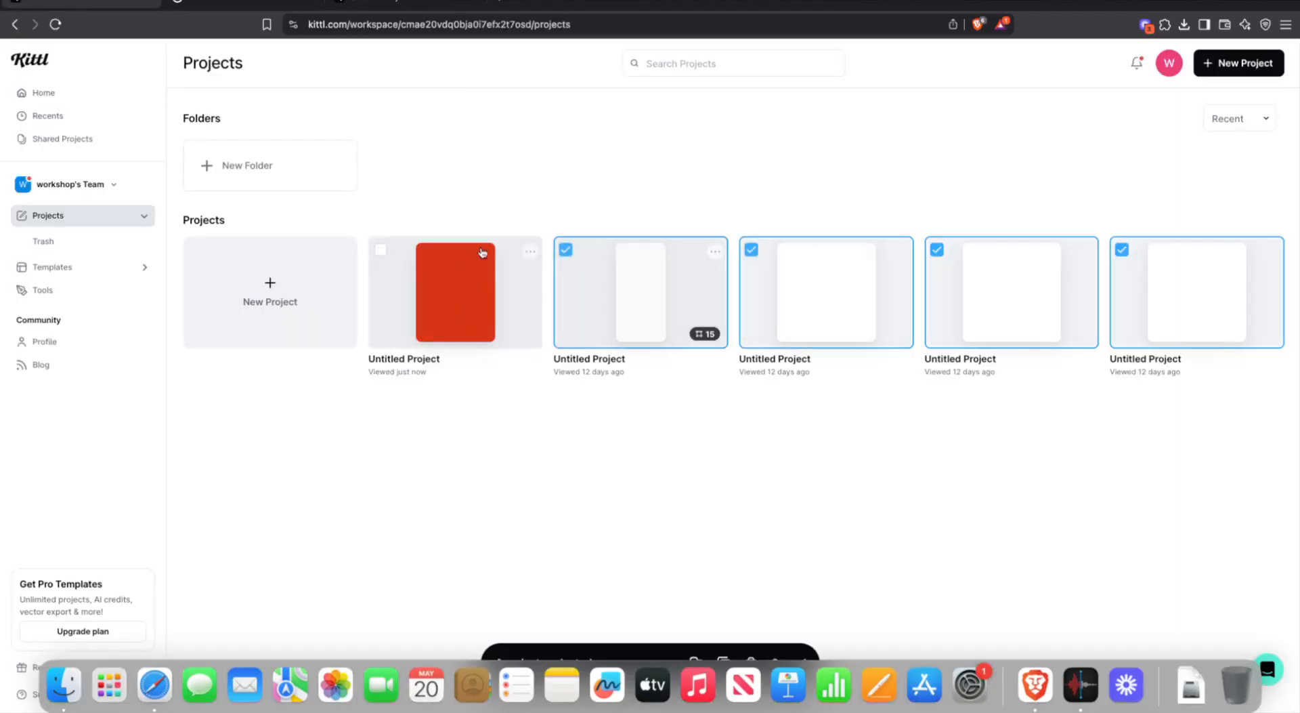
left_click(380, 249)
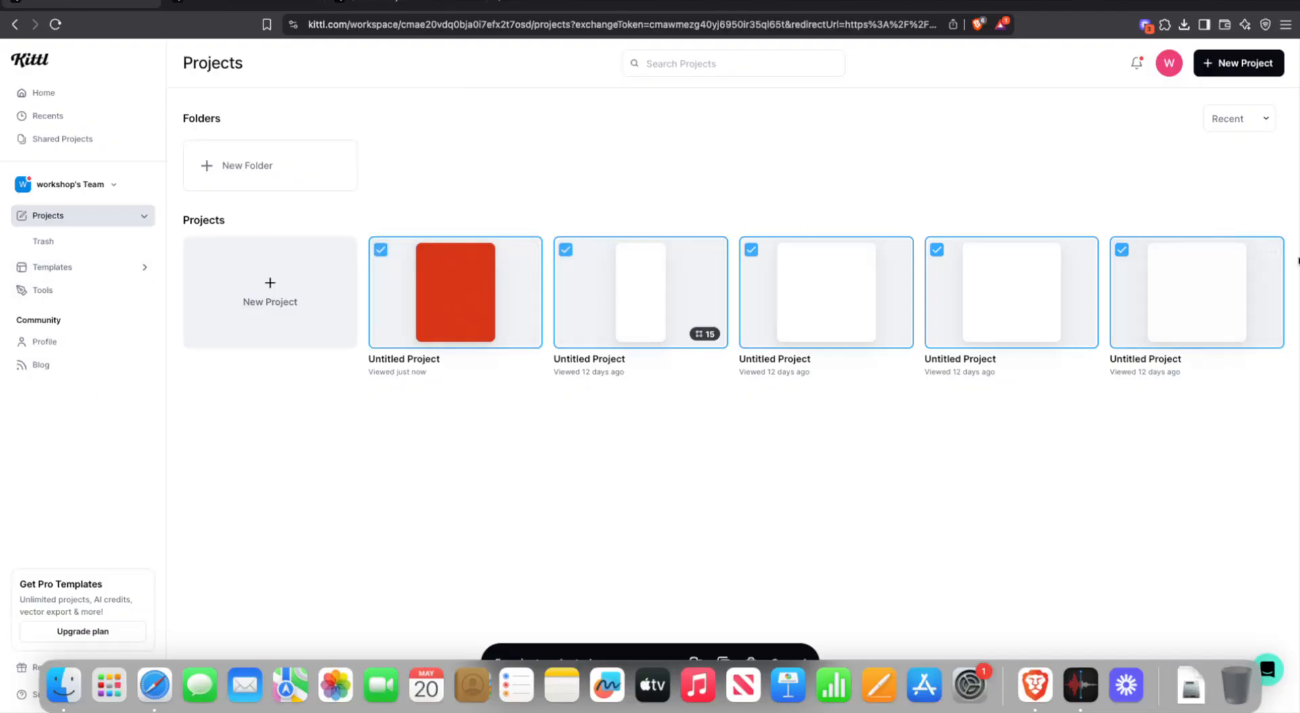
- Delete the last three Untitled Projects, confirming each deletion
left_click(1273, 255)
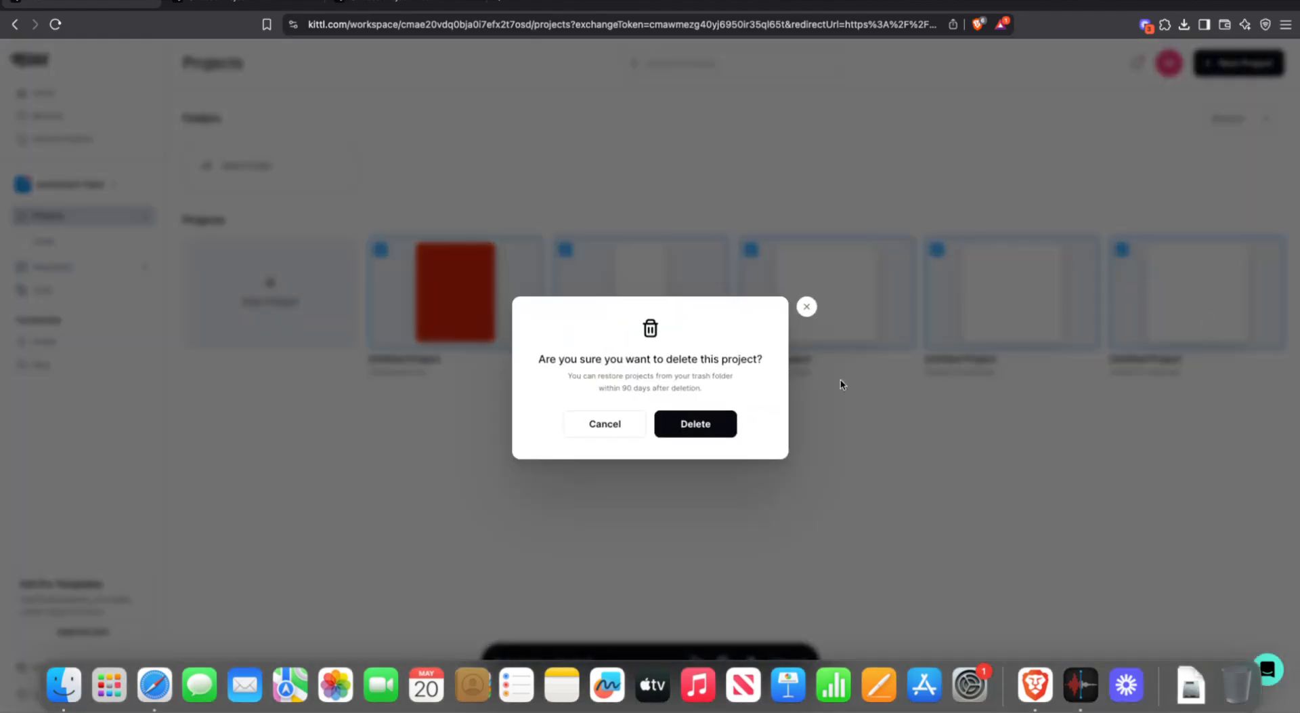
left_click(669, 426)
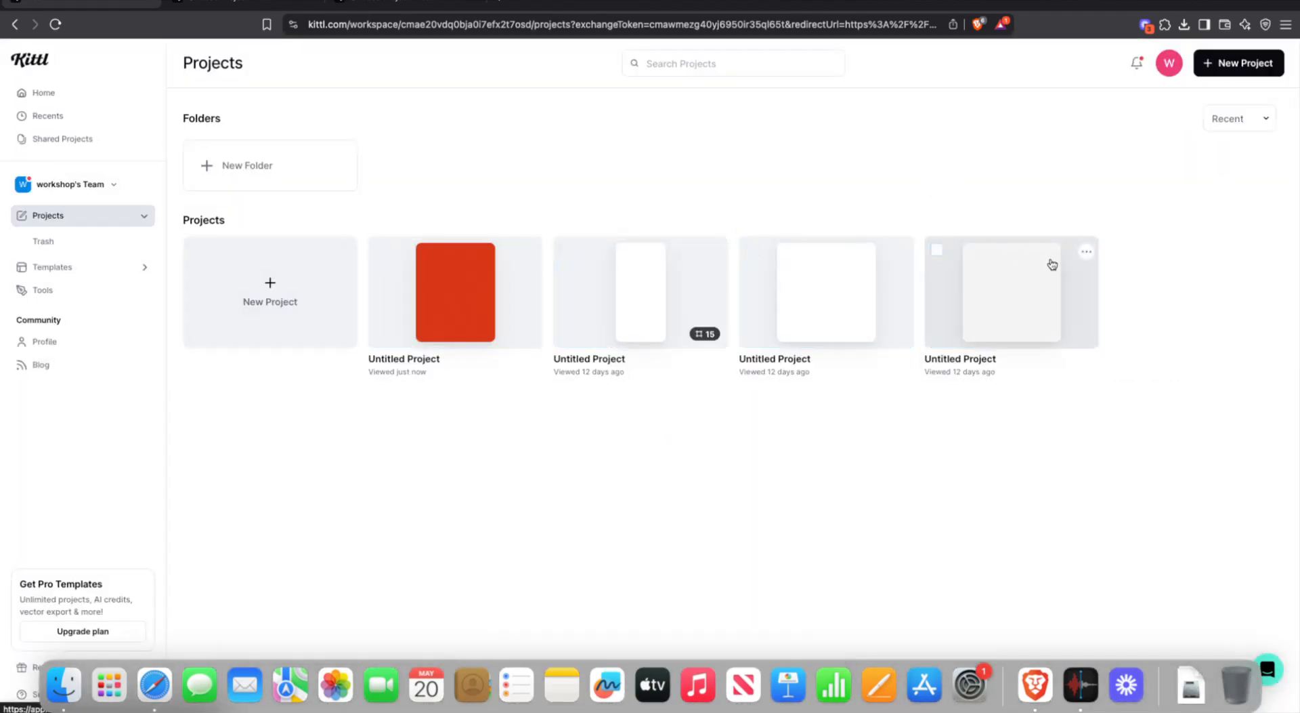
left_click(1086, 252)
left_click(1008, 323)
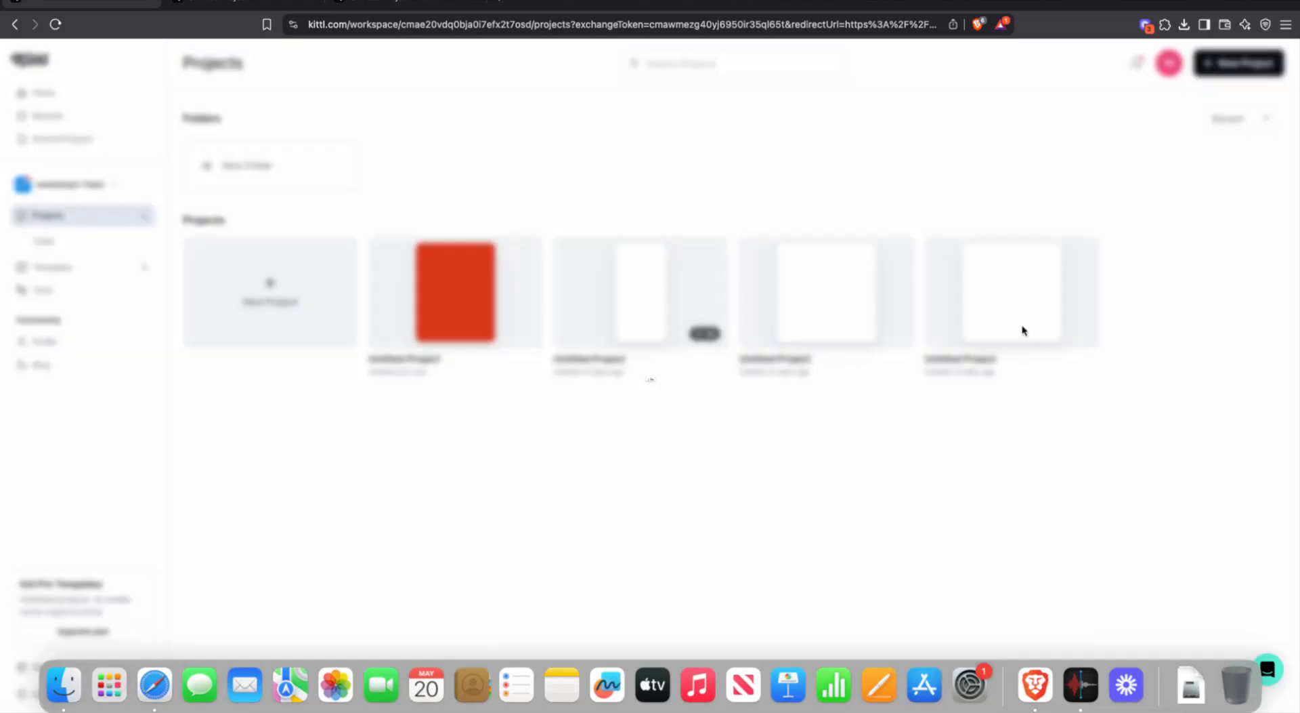
left_click(692, 422)
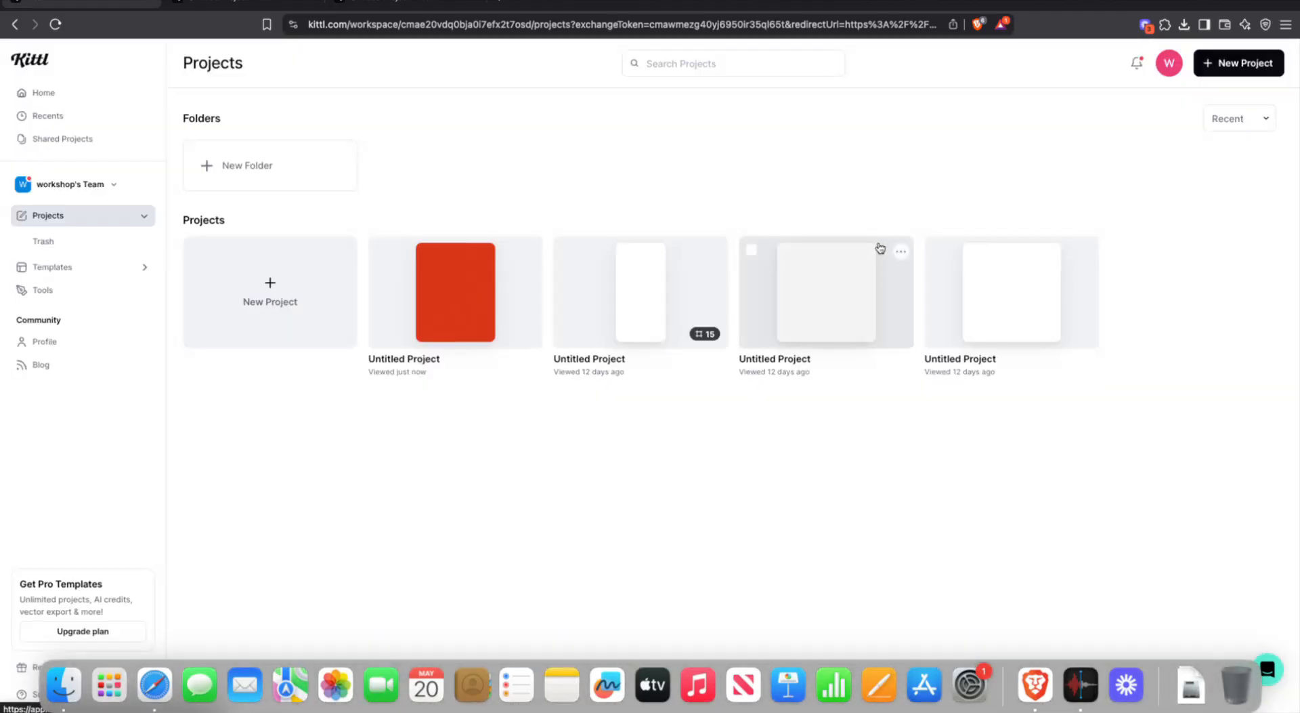
left_click(901, 251)
left_click(801, 324)
left_click(698, 419)
- Delete the third, tall white and red projects, then start a new project
left_click(719, 255)
left_click(685, 323)
left_click(692, 422)
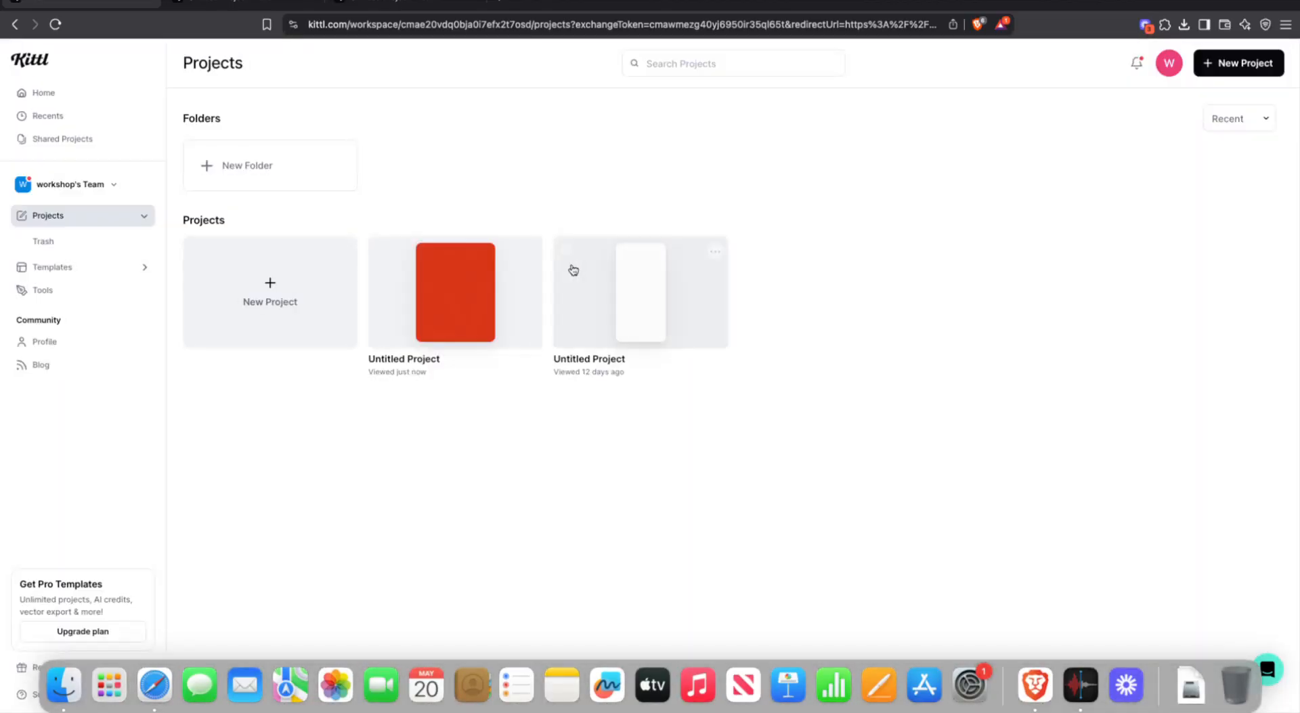
left_click(522, 254)
left_click(495, 332)
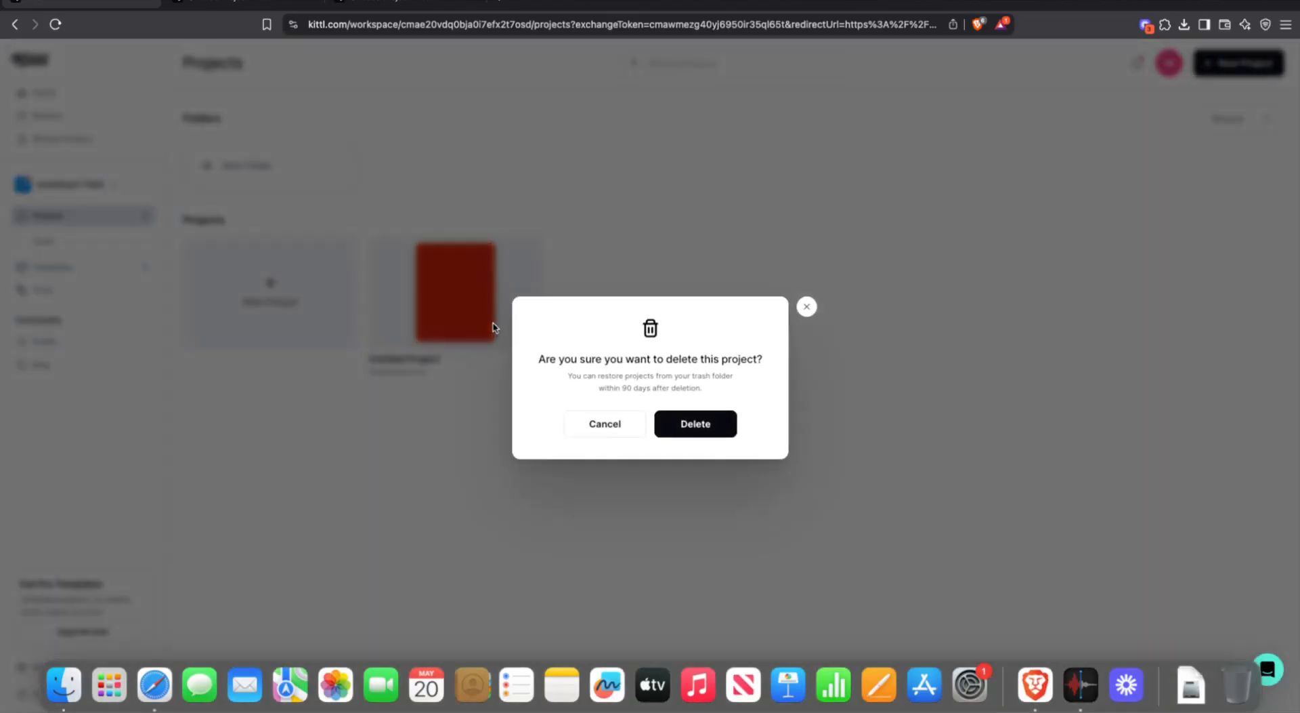
left_click(718, 420)
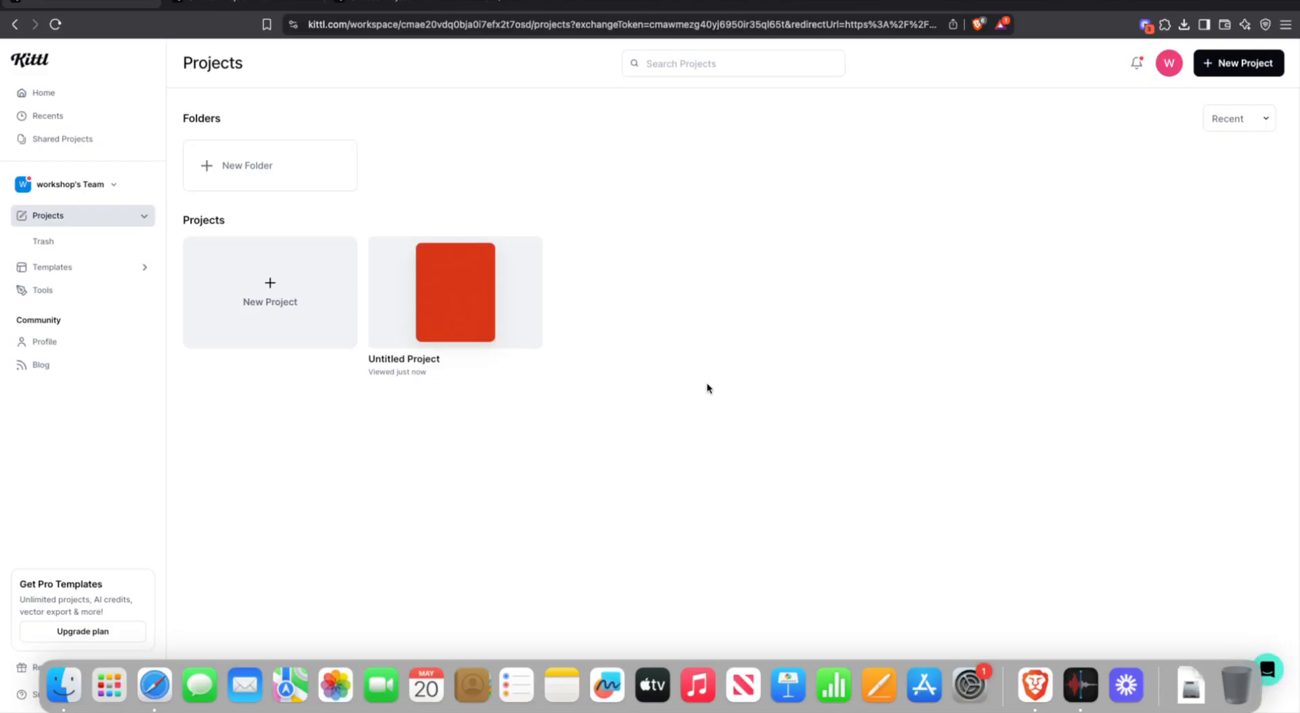
left_click(530, 252)
left_click(451, 323)
left_click(661, 421)
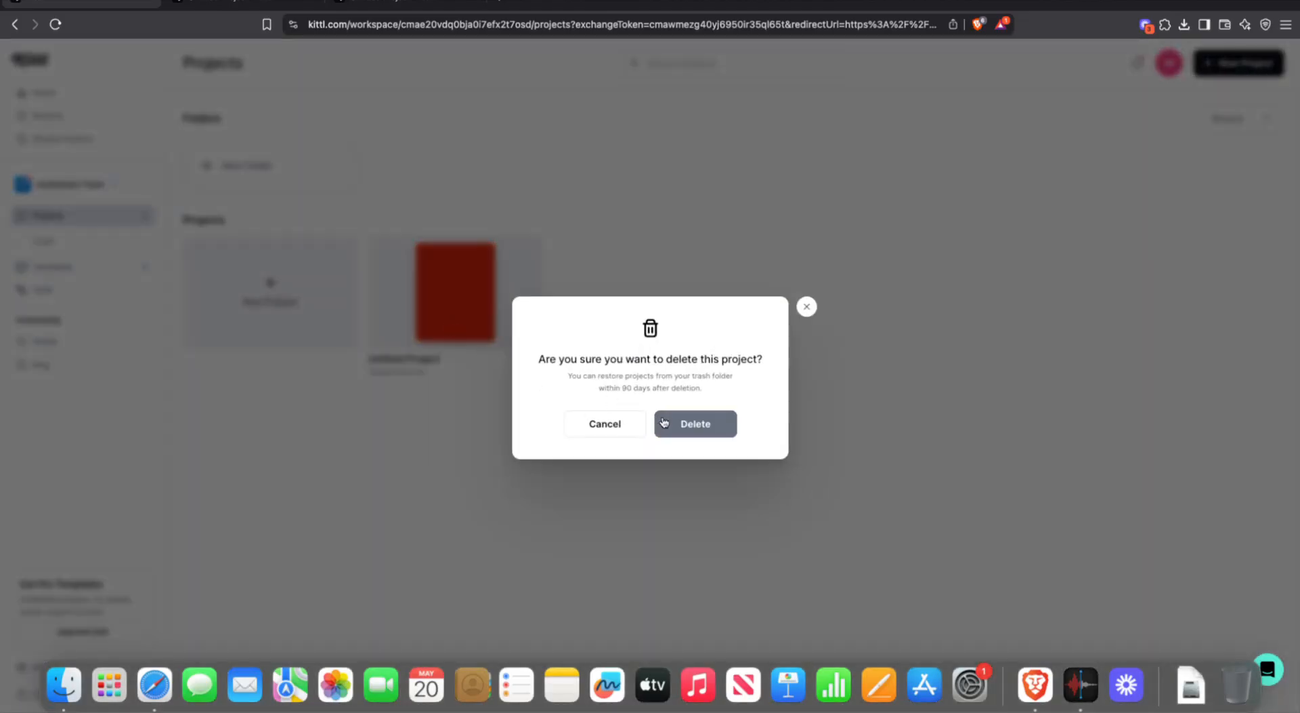
left_click(285, 302)
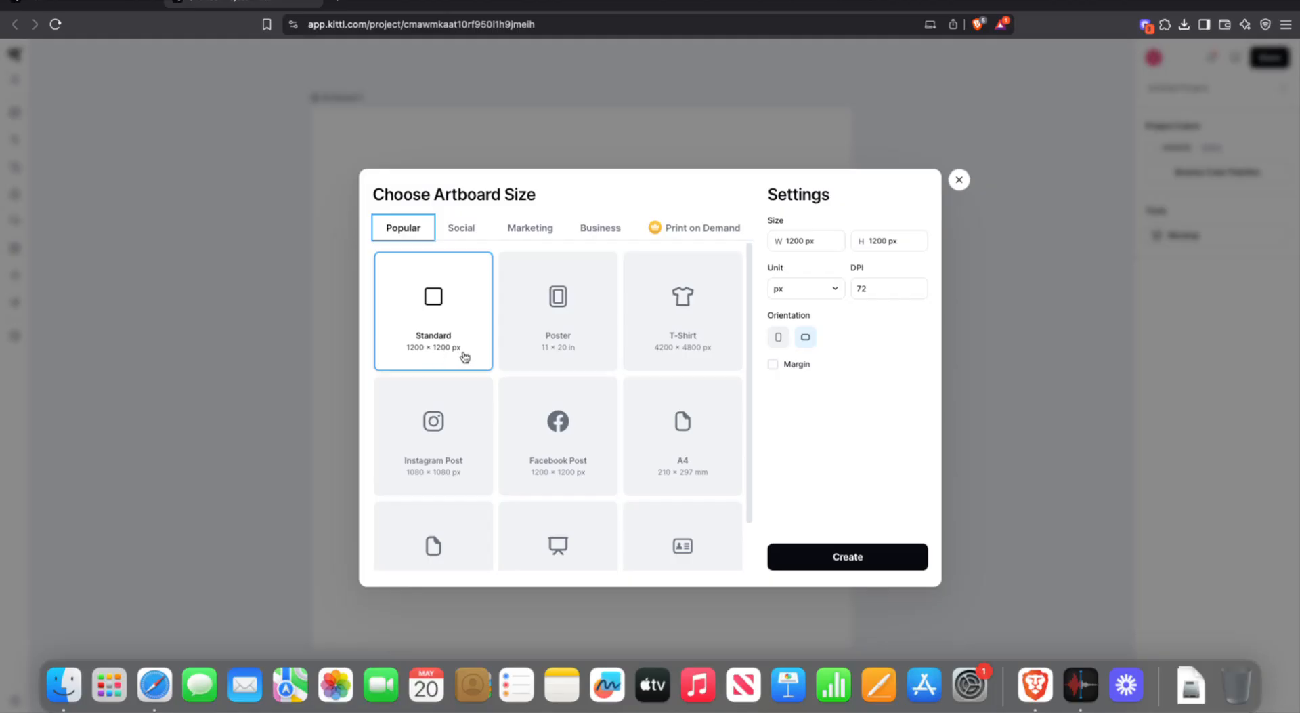
- Review the 1200 × 1200 px artboard size and list the units inch, px and mm
scroll(545, 337, "down", 2)
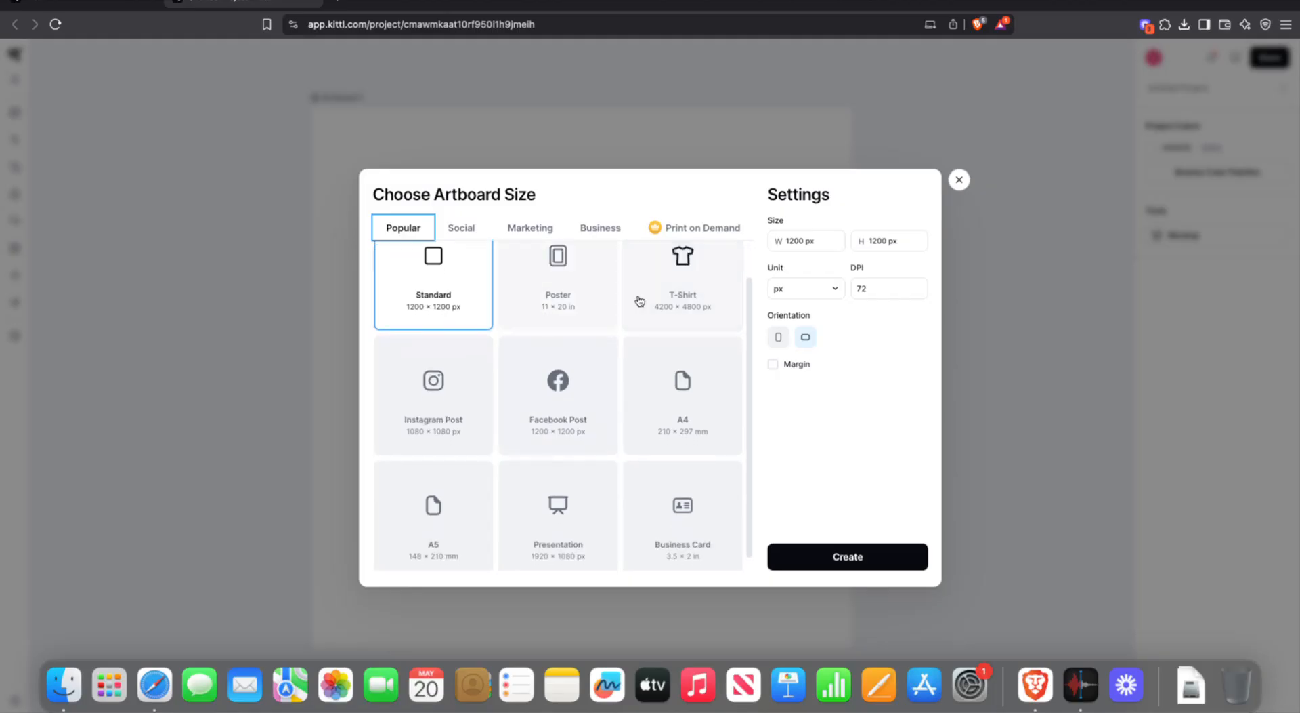
scroll(643, 319, "down", 1)
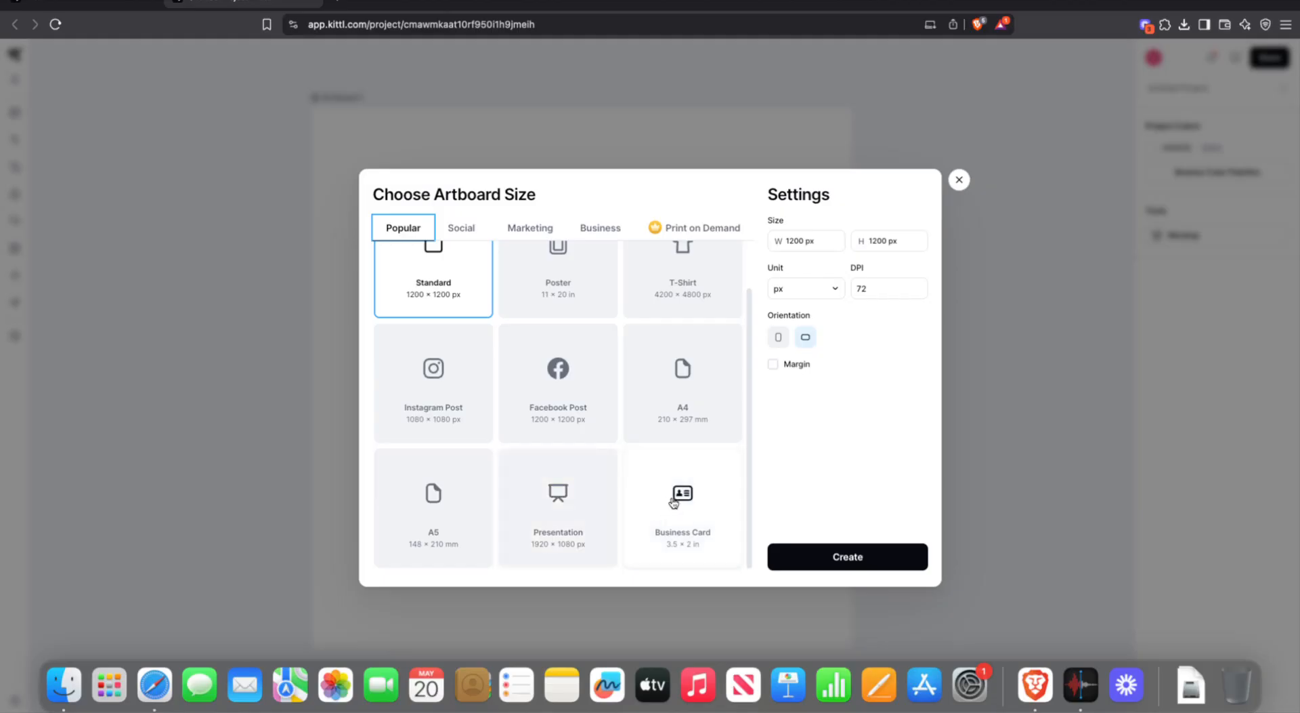
scroll(576, 460, "up", 3)
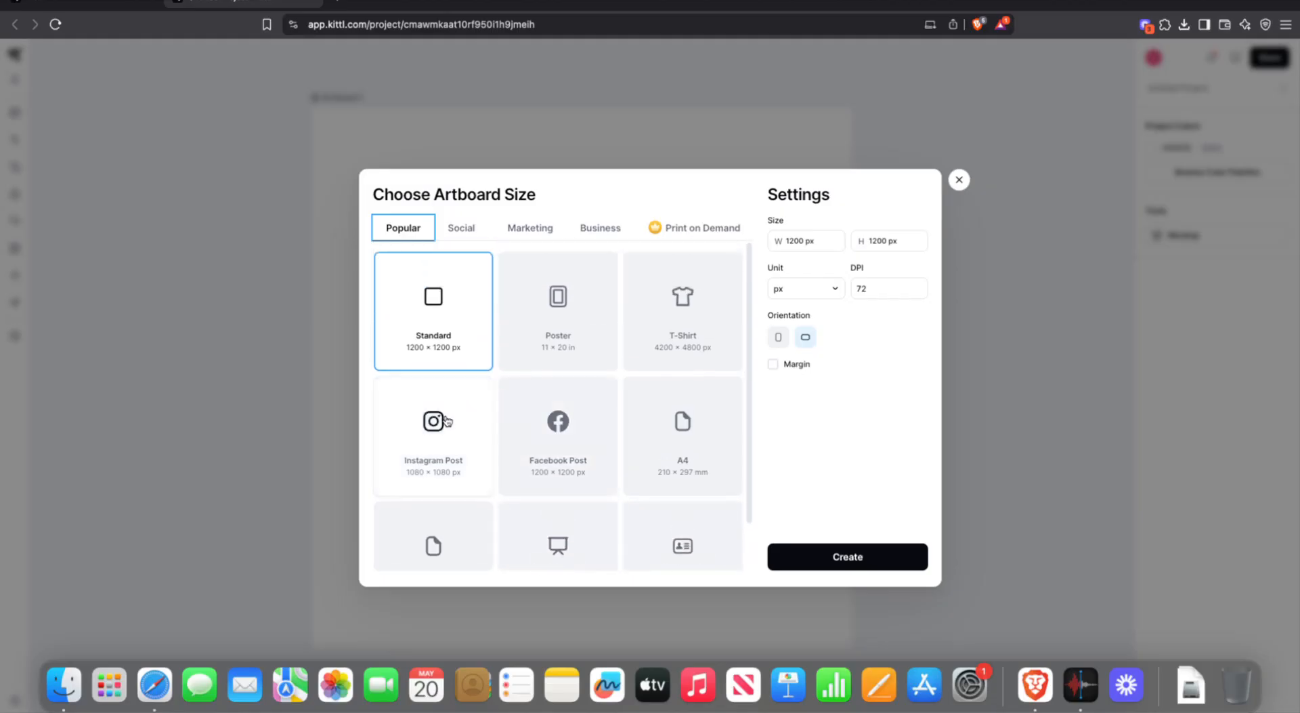
left_click(823, 242)
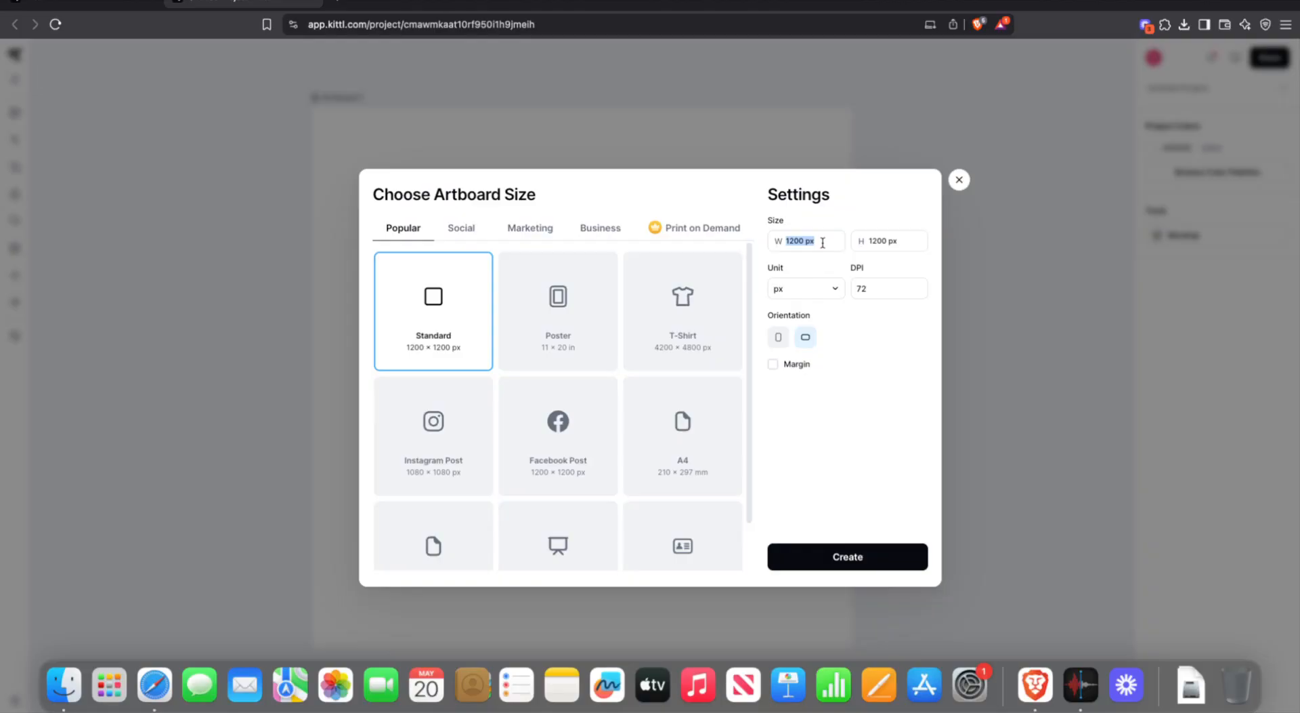
left_click(835, 290)
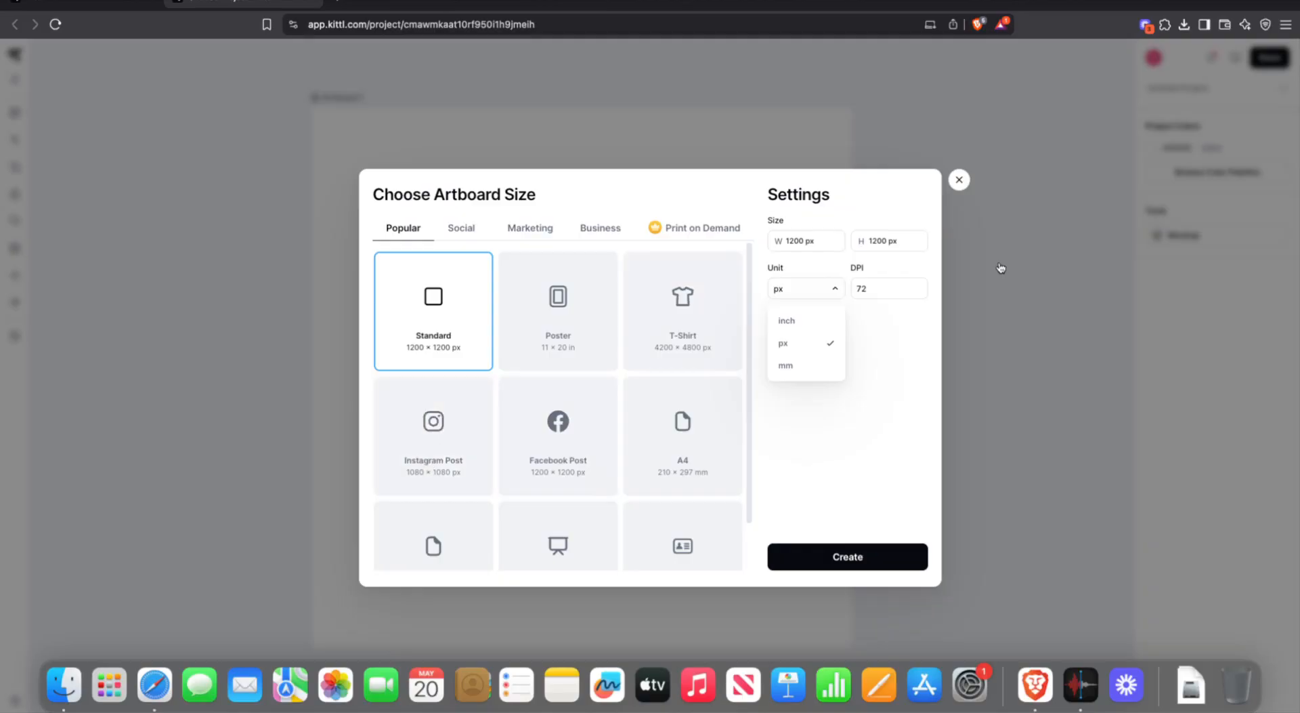
- Keep px as the artboard unit and leave DPI at 72
left_click(875, 289)
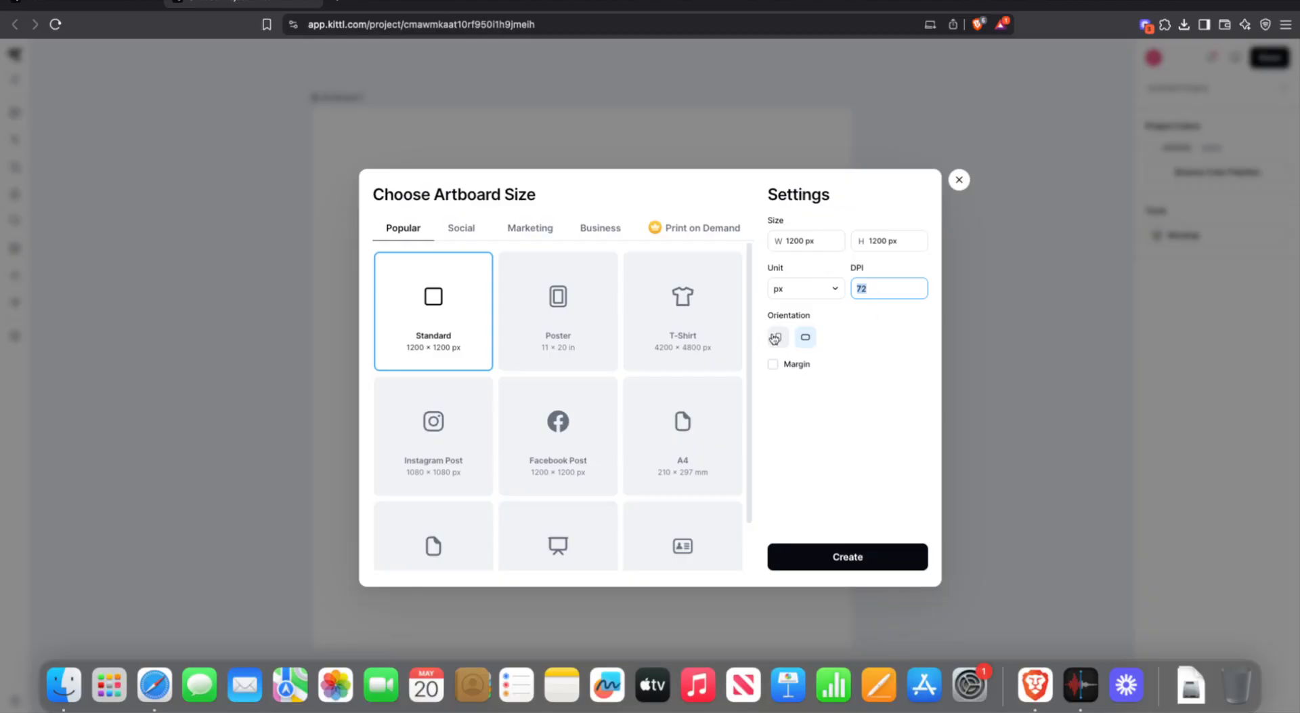
left_click(846, 343)
- Choose the 1080 × 1080 px Instagram Post size, leaving the margin turned off
left_click(449, 457)
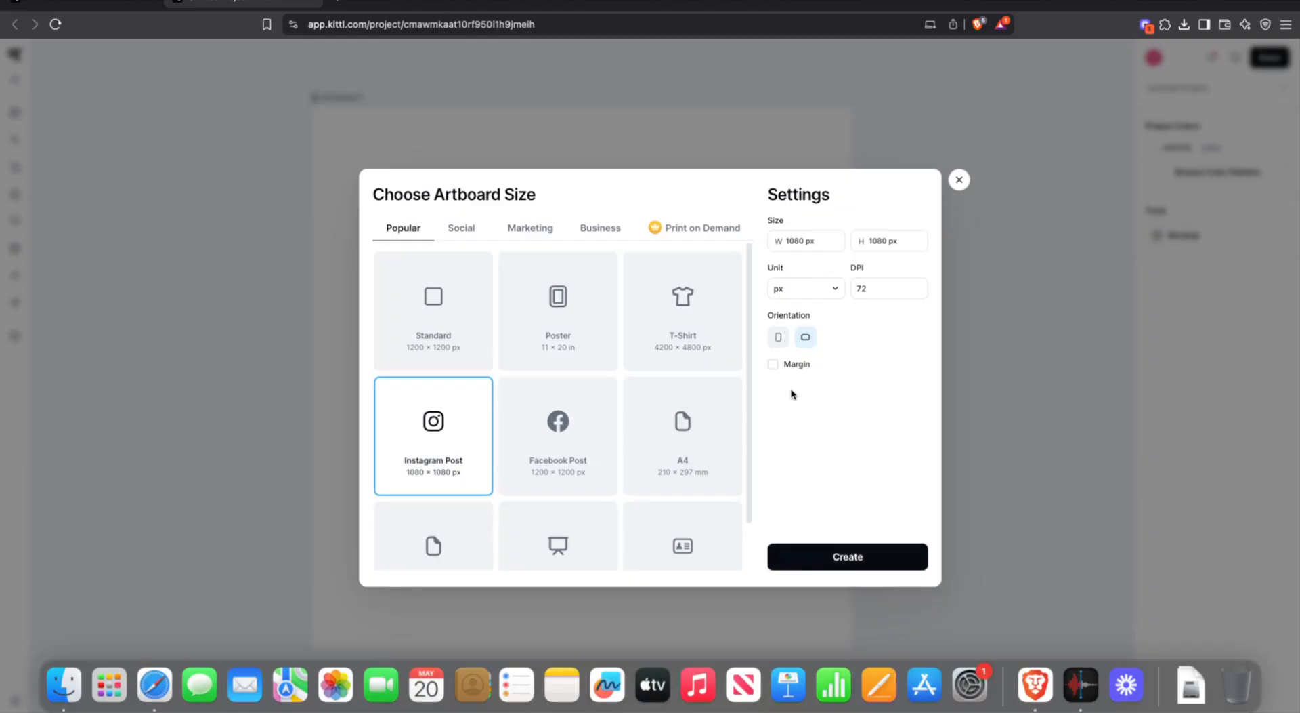
left_click(772, 364)
left_click(773, 366)
- Create the blank Instagram Post artboard, then bring up Kittl's main menu
left_click(832, 563)
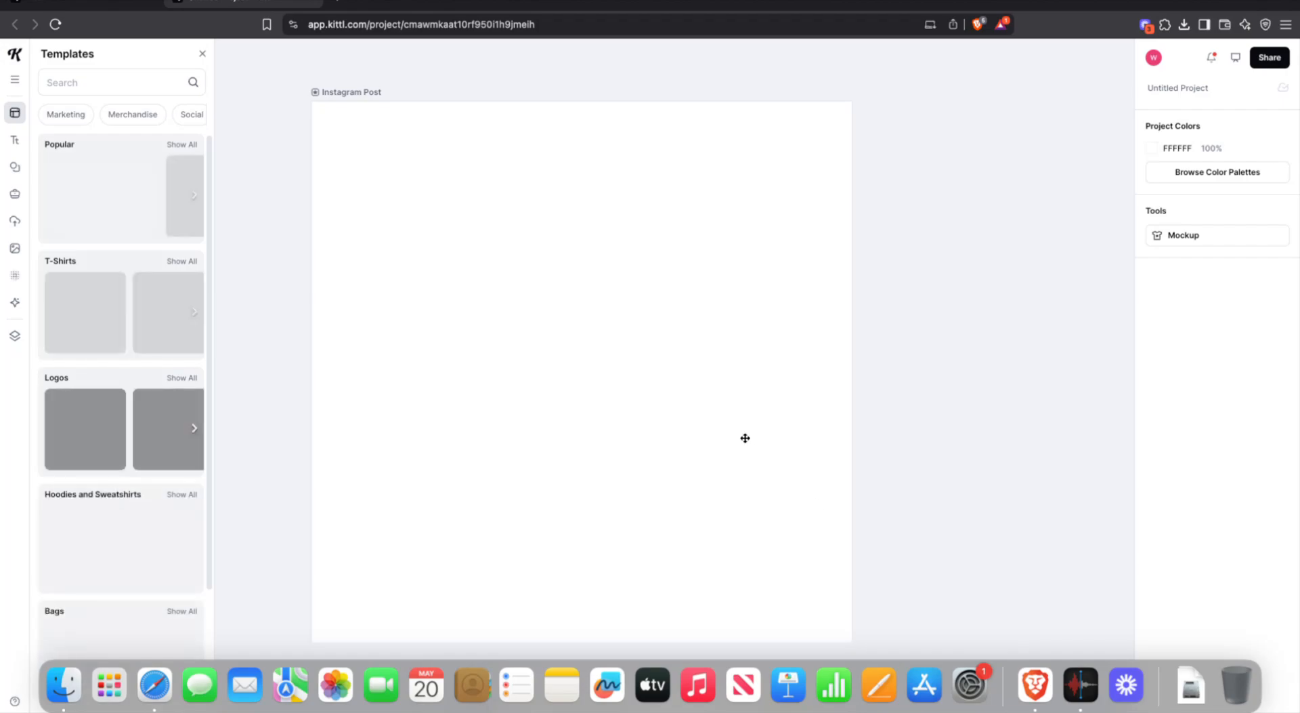
scroll(746, 441, "down", 3)
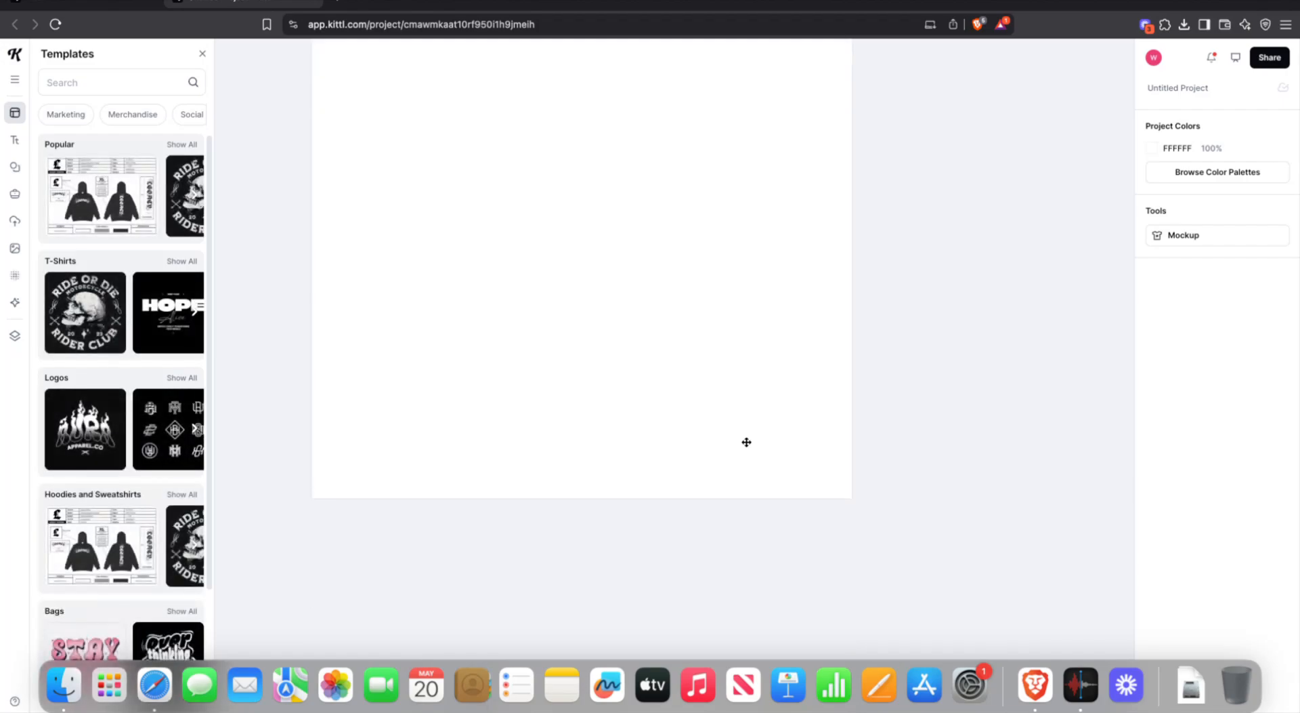
scroll(746, 443, "up", 3)
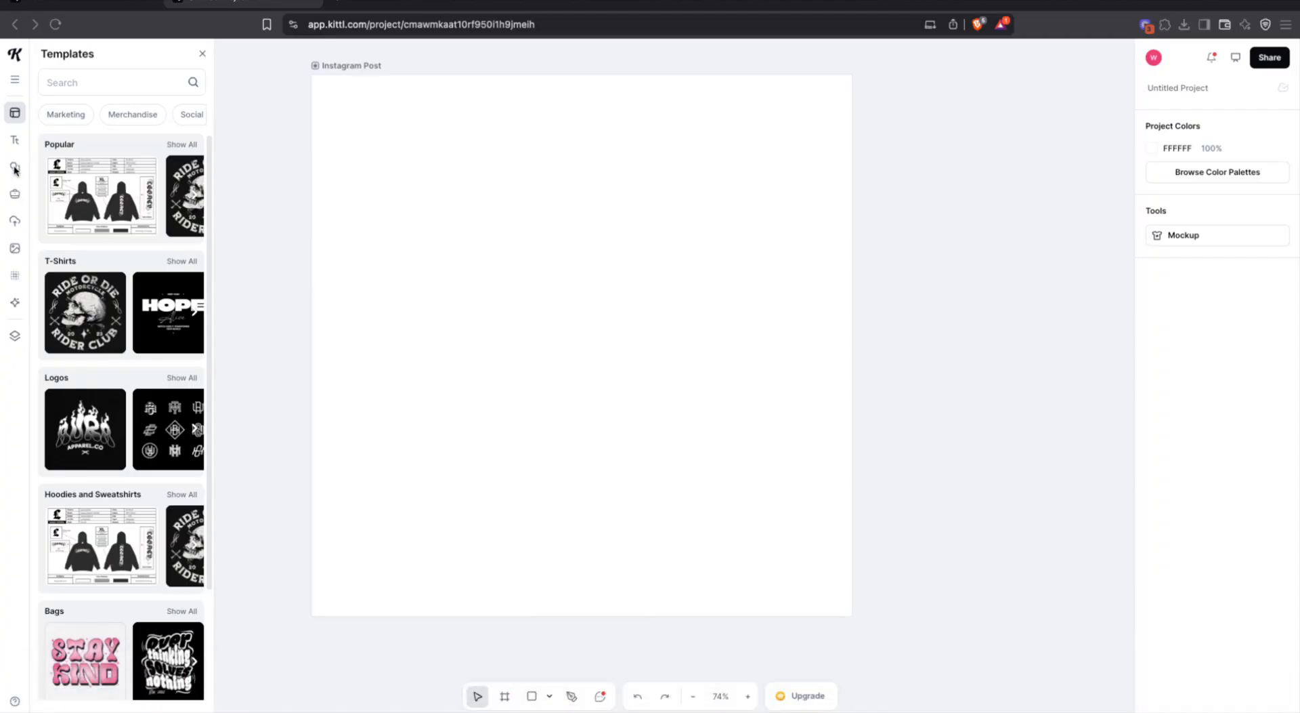
left_click(15, 80)
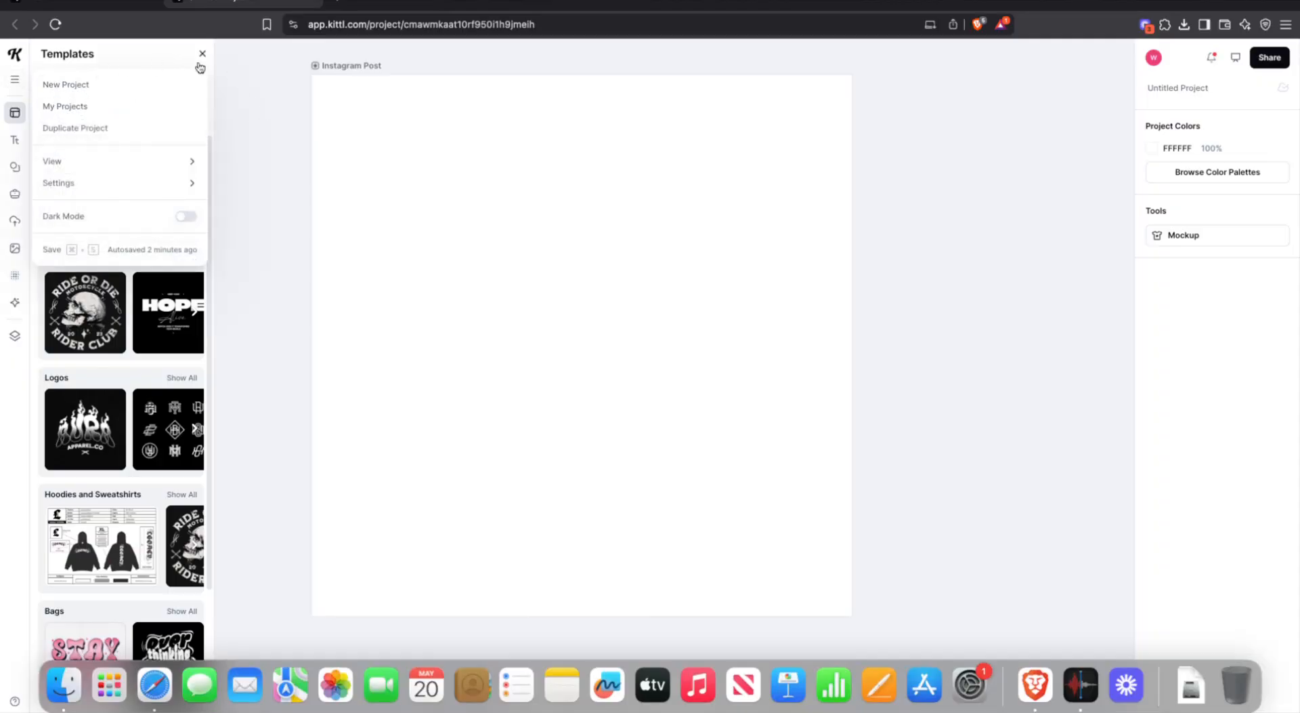
- Dismiss the main menu dropdown to get back to the Templates categories
left_click(271, 127)
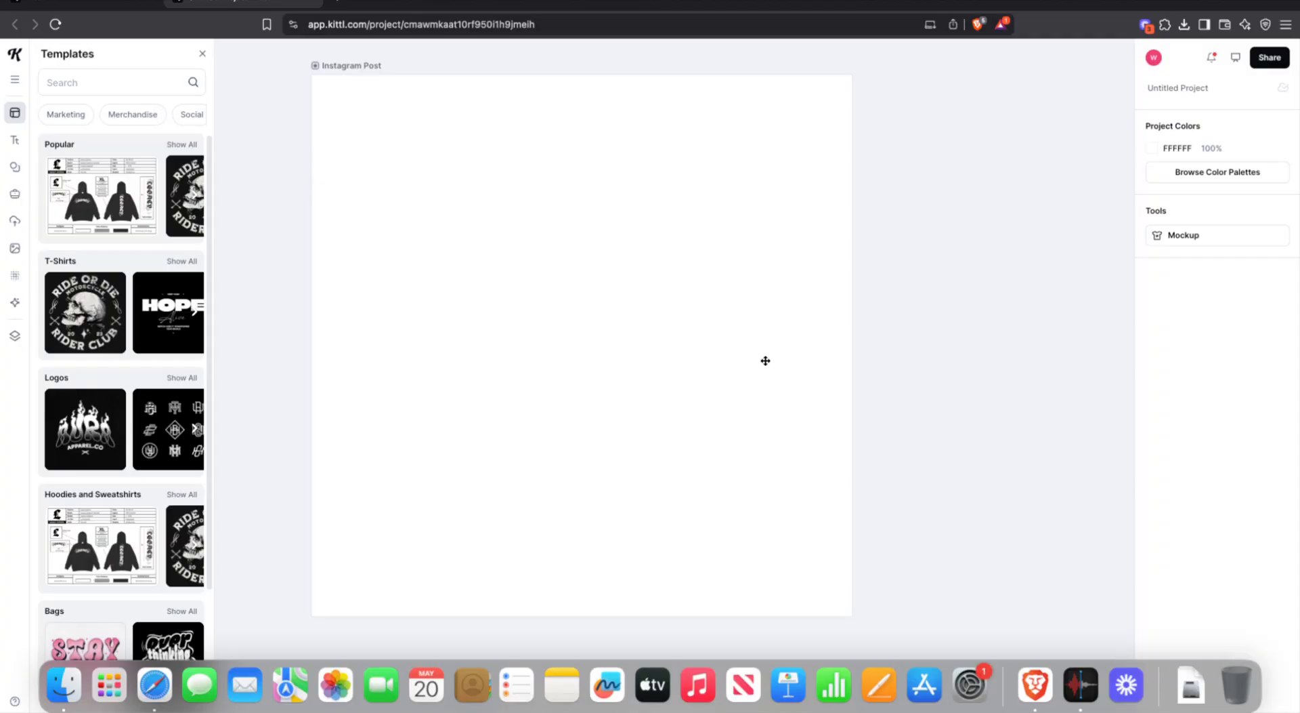
- Rename the project from Untitled Project to 'InstaPost'
left_click(1172, 88)
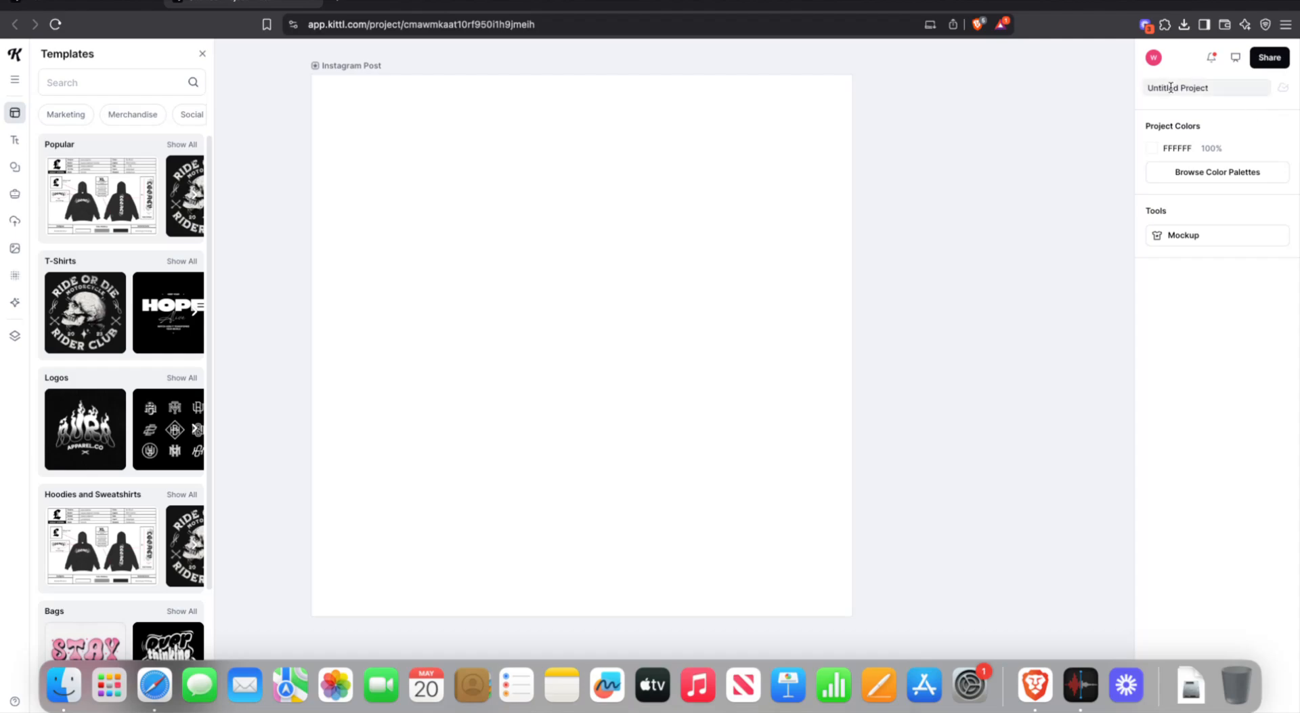
key("super+a")
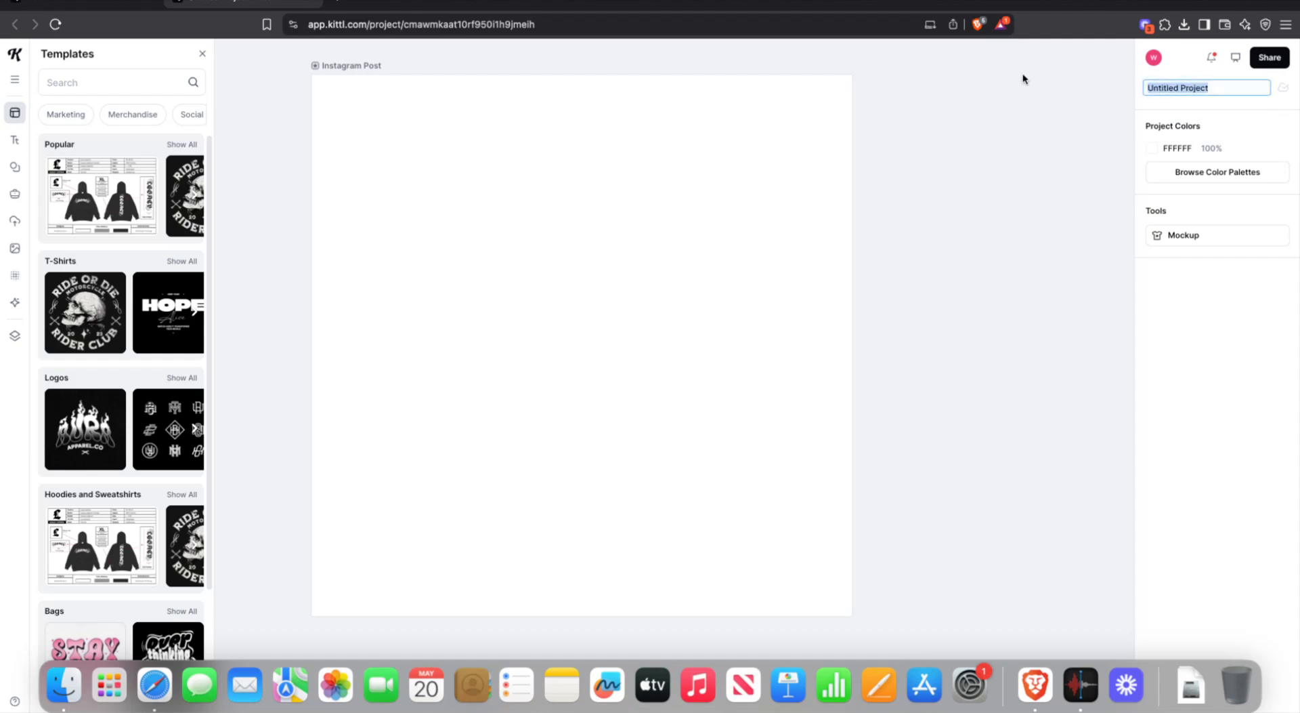
type("InstaPost")
- Set the project canvas colour to solid black 000000
left_click(1165, 148)
mouse_move(1023, 301)
left_mouse_down()
mouse_move(928, 355)
mouse_move(890, 403)
mouse_move(1091, 231)
mouse_move(793, 282)
mouse_move(909, 316)
mouse_move(1041, 268)
mouse_move(752, 311)
mouse_move(1097, 242)
mouse_move(872, 363)
mouse_move(937, 226)
mouse_move(1103, 220)
mouse_move(914, 354)
mouse_move(1158, 218)
mouse_move(860, 279)
mouse_move(819, 438)
left_mouse_up()
left_click(881, 127)
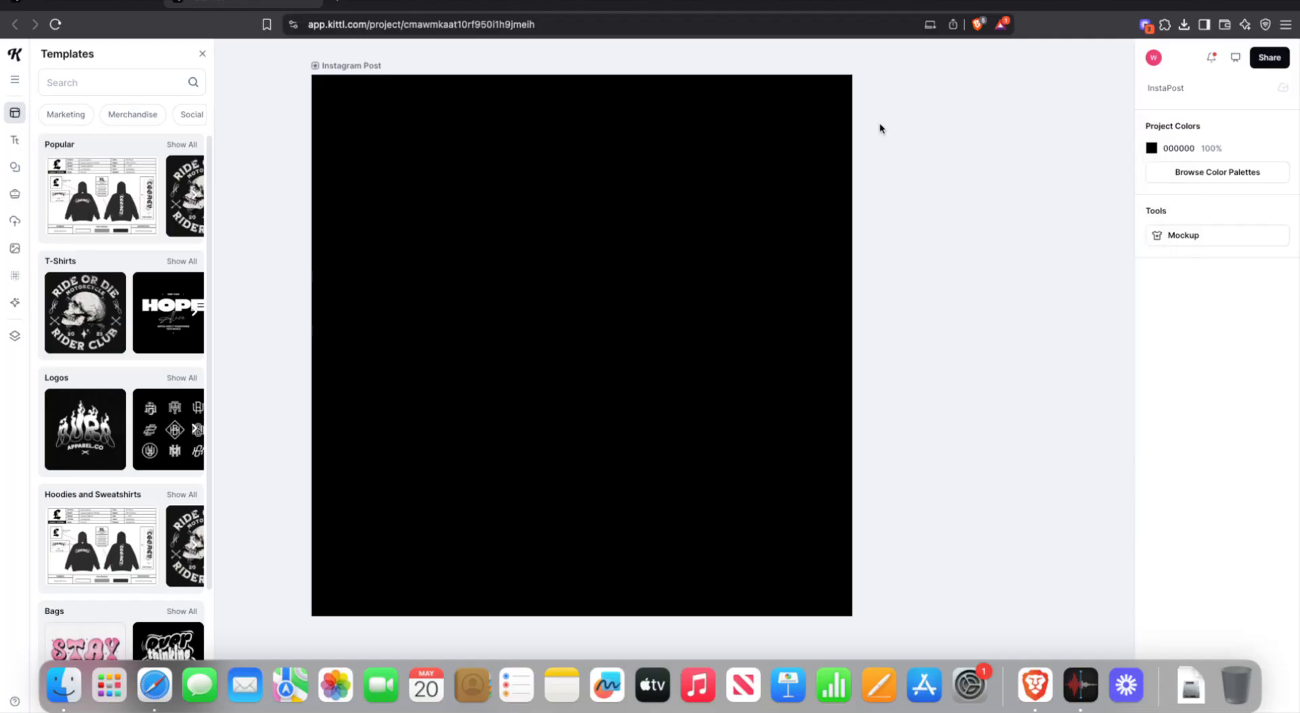
left_click(729, 315)
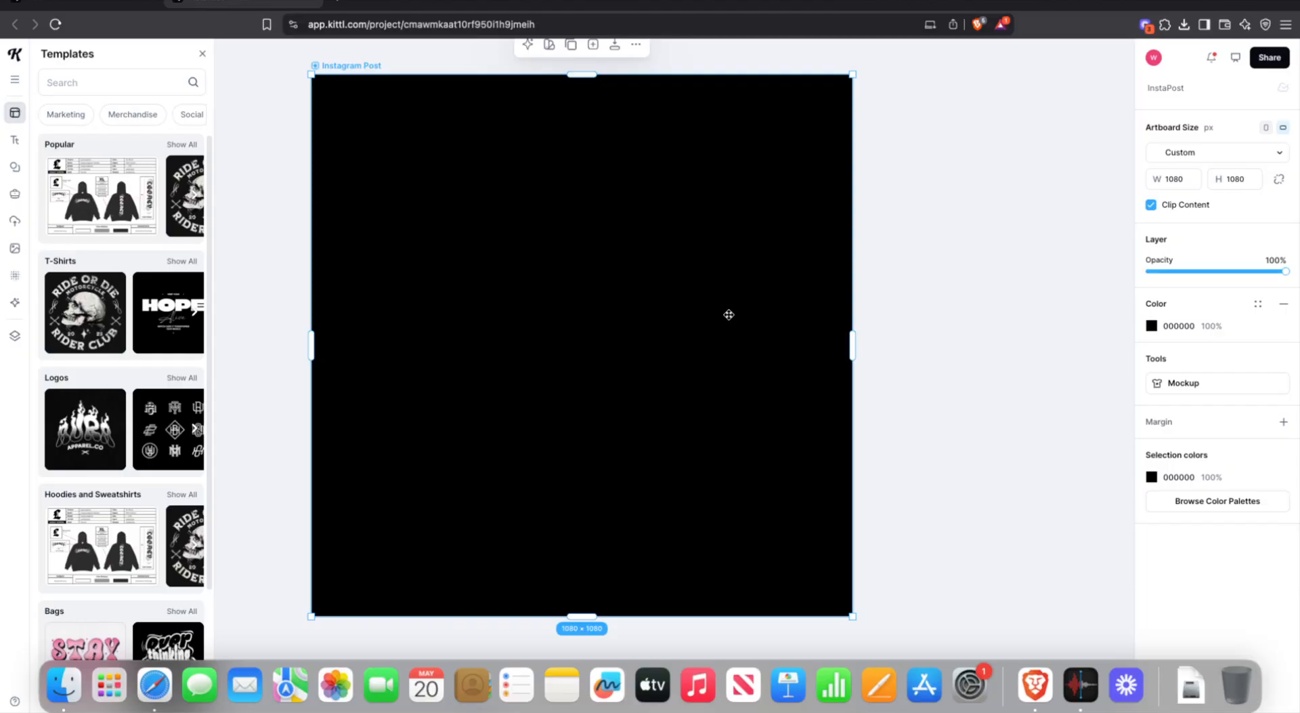
left_click(1012, 177)
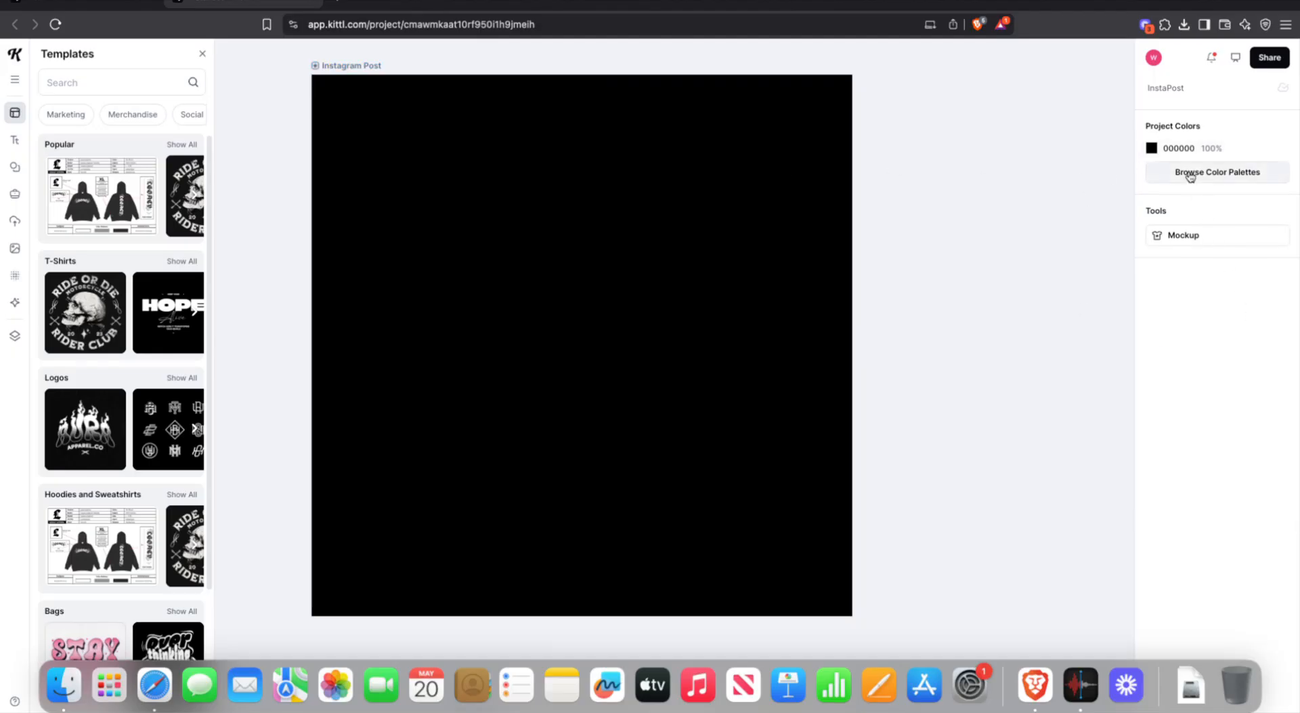
- Drag the Solid Color picker from 000000 black to pure white FFFFFF for the canvas
left_click(1151, 148)
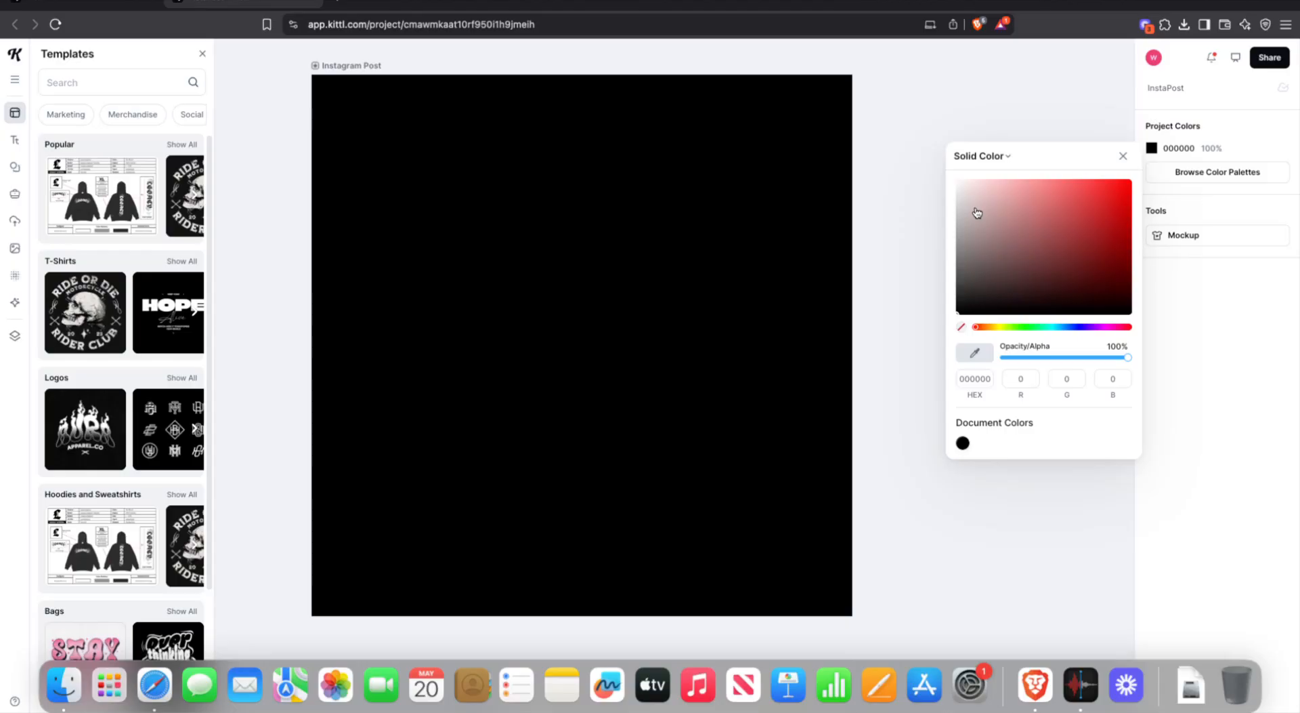
left_click_drag(990, 217, 948, 341)
left_click_drag(991, 269, 913, 121)
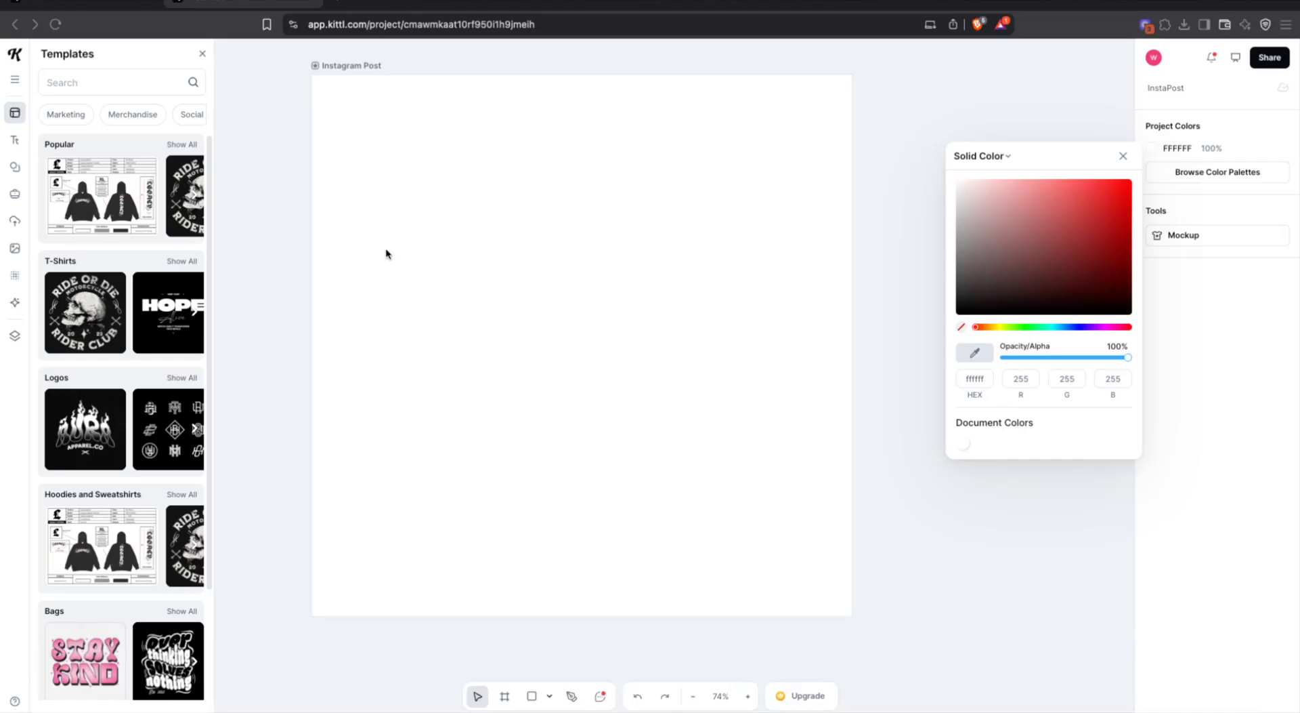
- Return to Templates and scroll through the categories, ending back at the Popular row
left_click(17, 115)
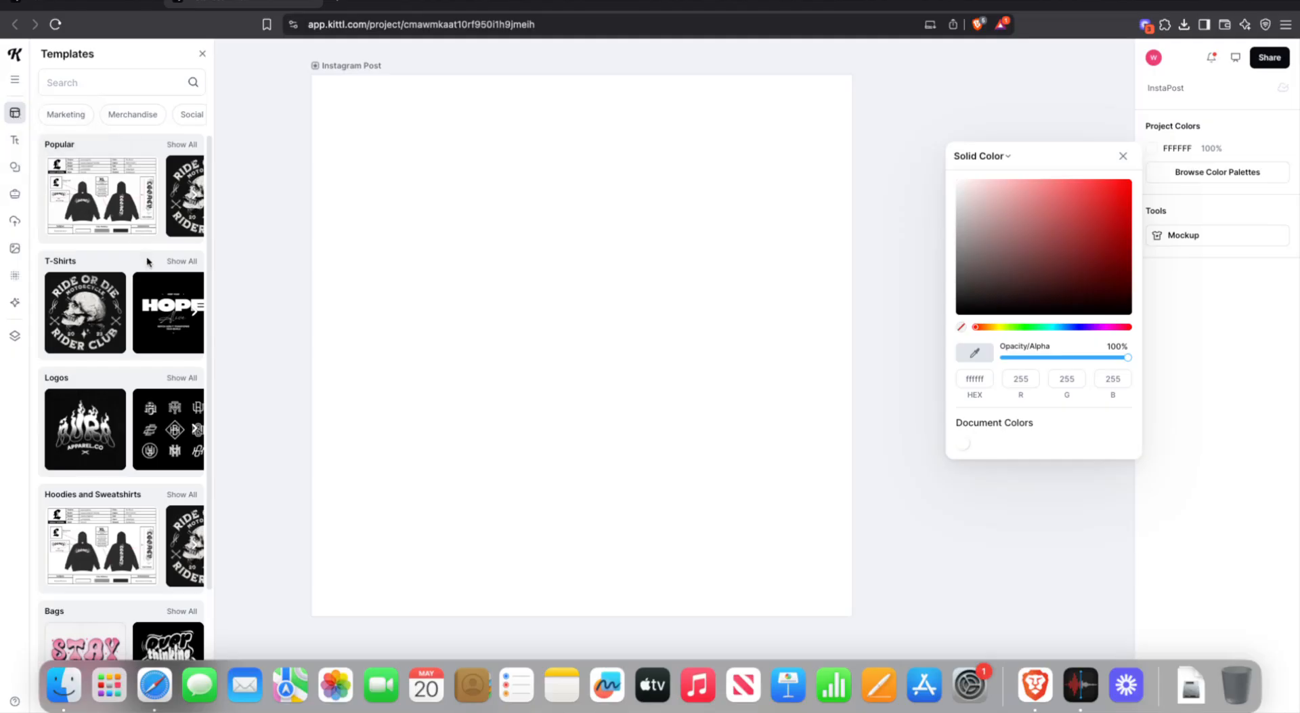
scroll(146, 278, "down", 10)
scroll(147, 278, "down", 3)
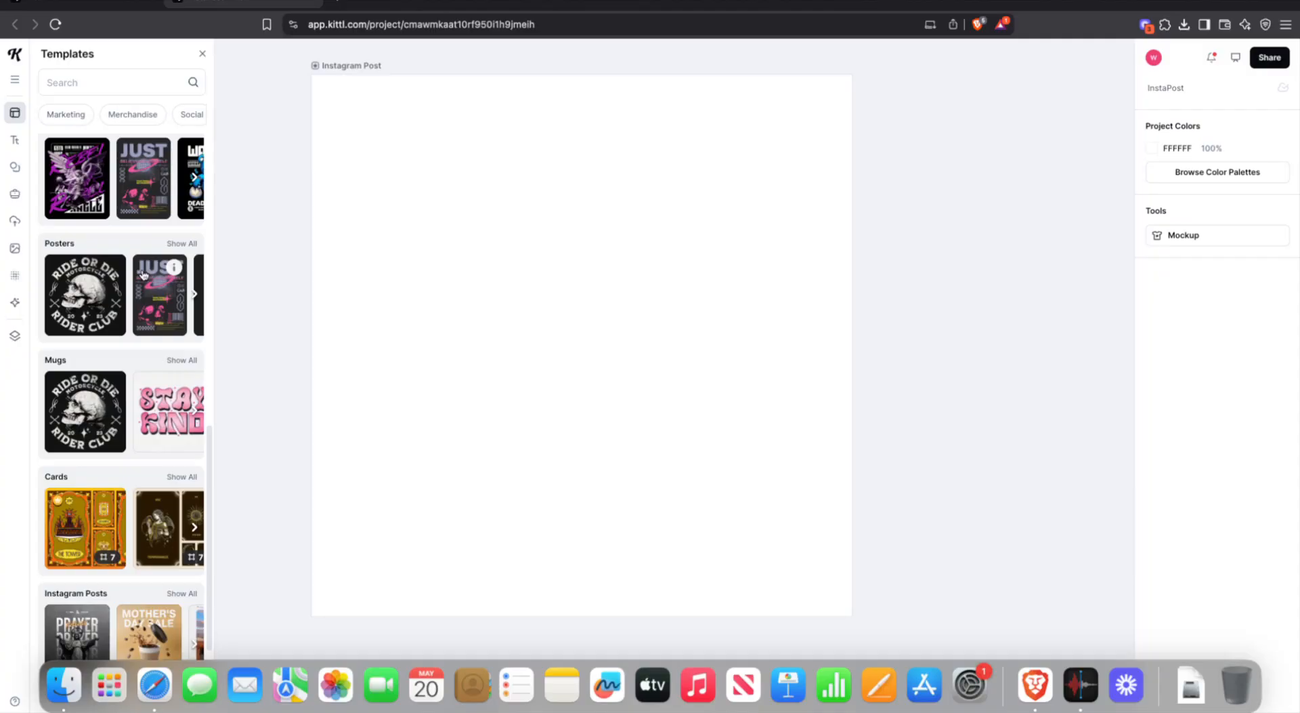
scroll(121, 318, "down", 2)
scroll(121, 319, "down", 10)
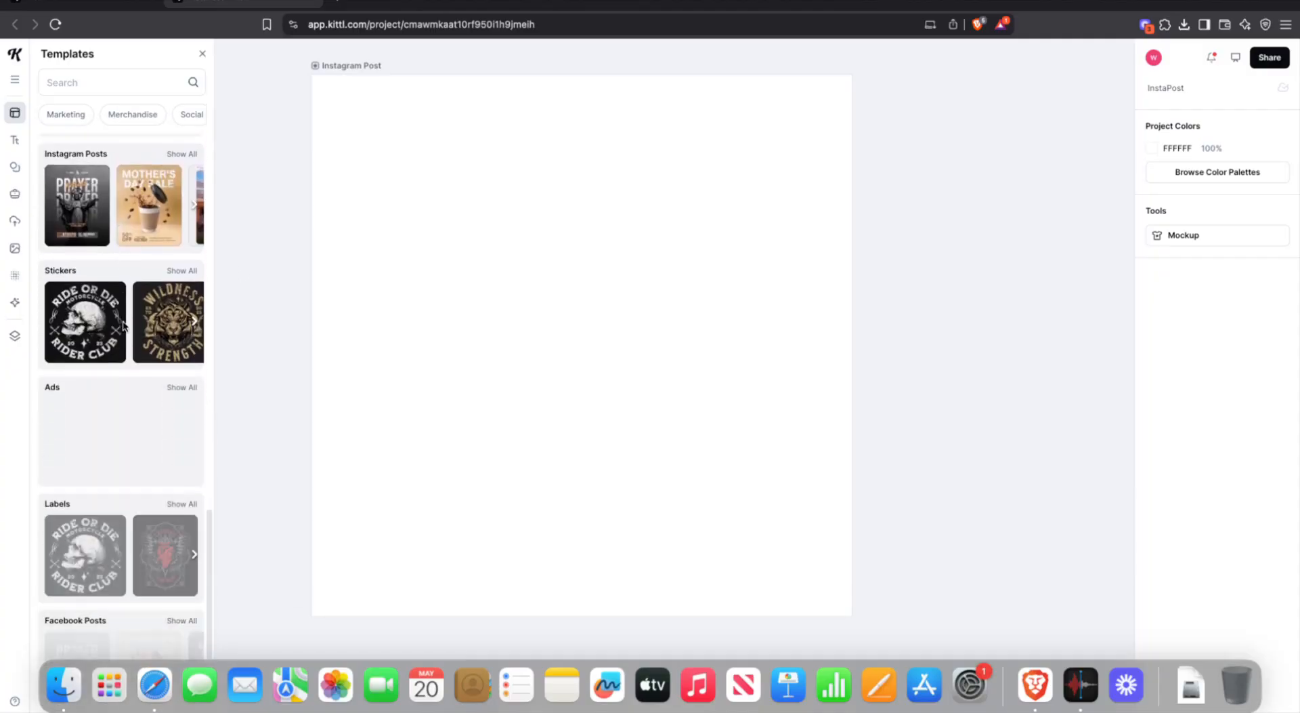
scroll(126, 323, "down", 5)
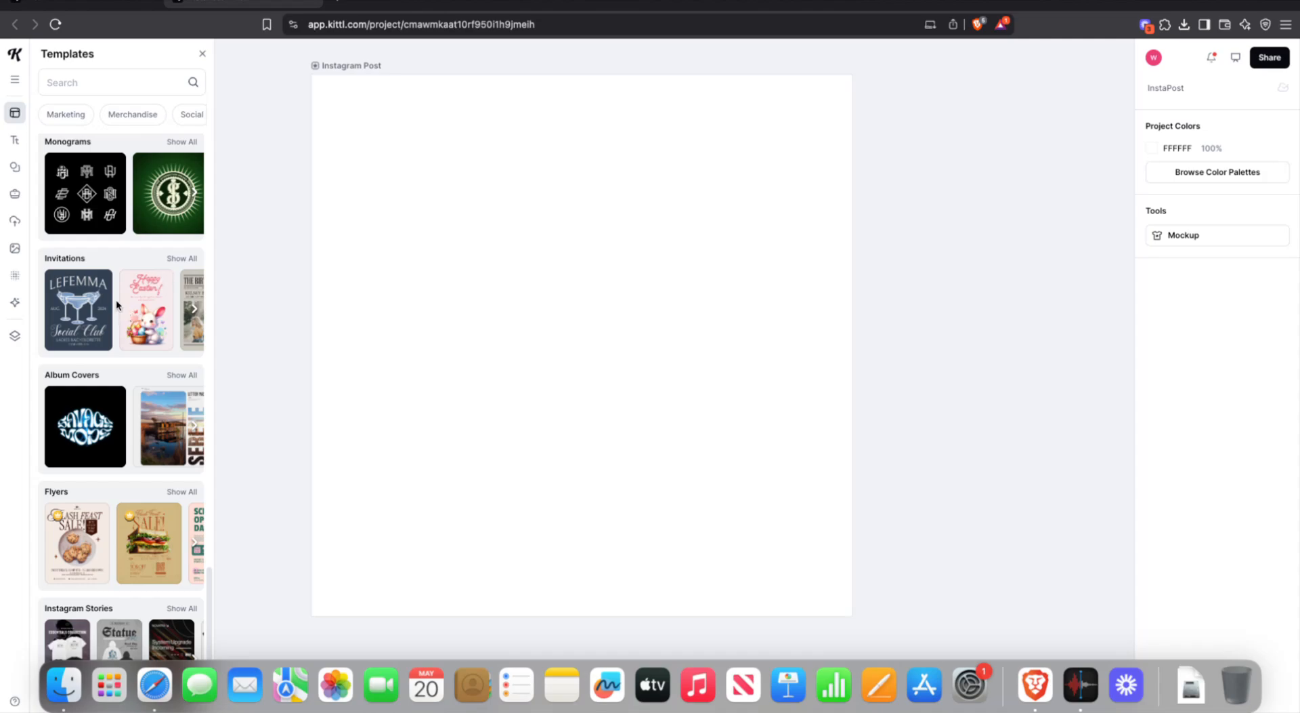
scroll(108, 332, "down", 5)
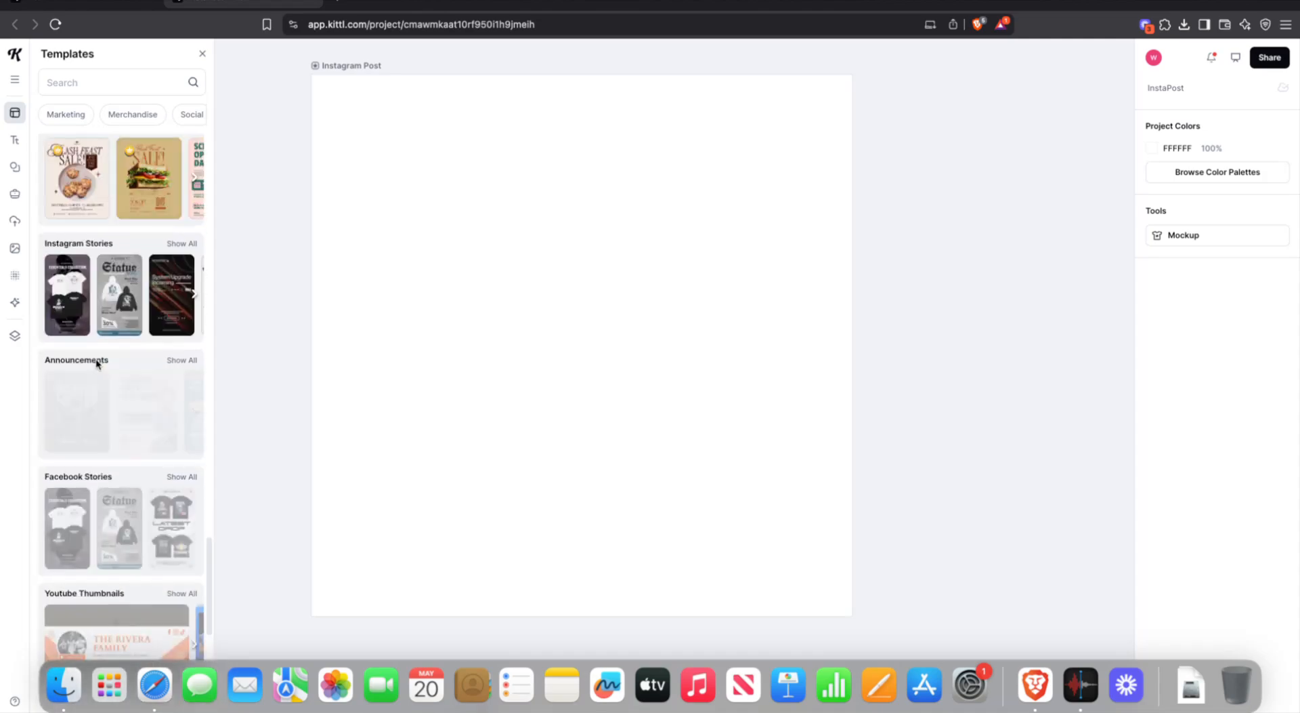
scroll(97, 365, "up", 20)
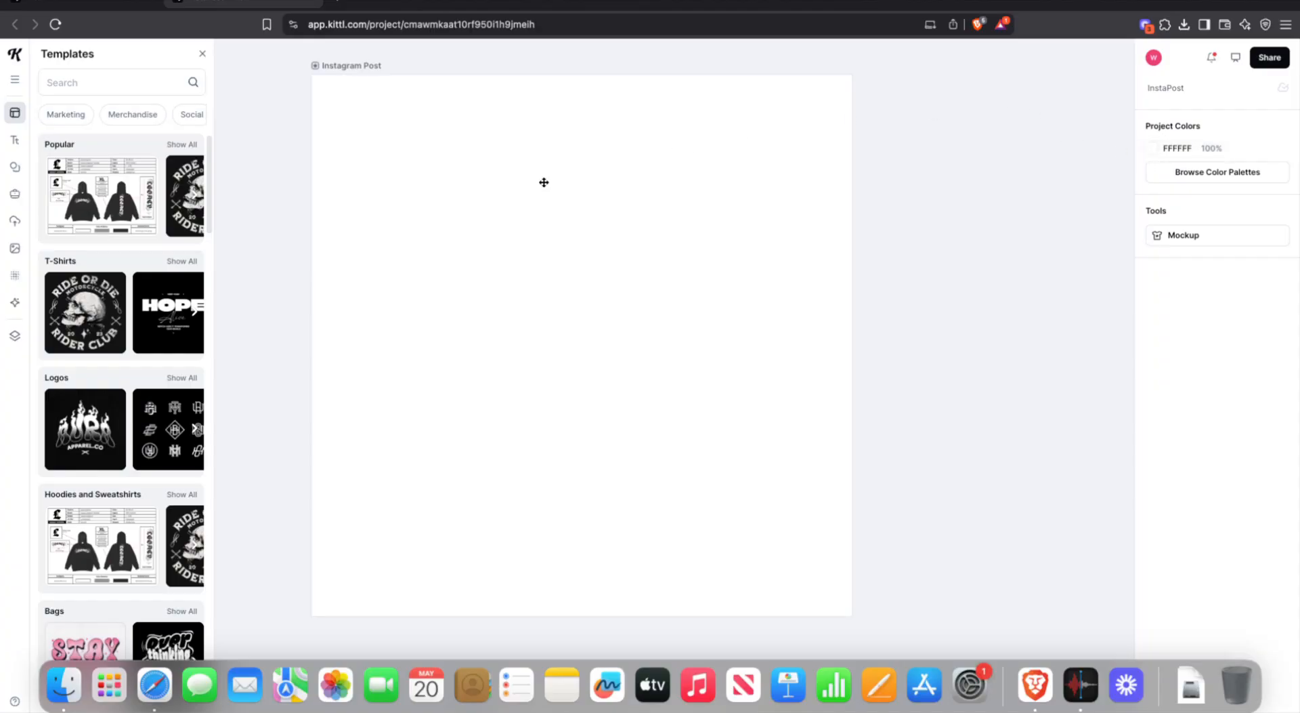
- Browse the Text panel's headline, paragraph, Vintage, Titles and Badges presets
left_click(16, 139)
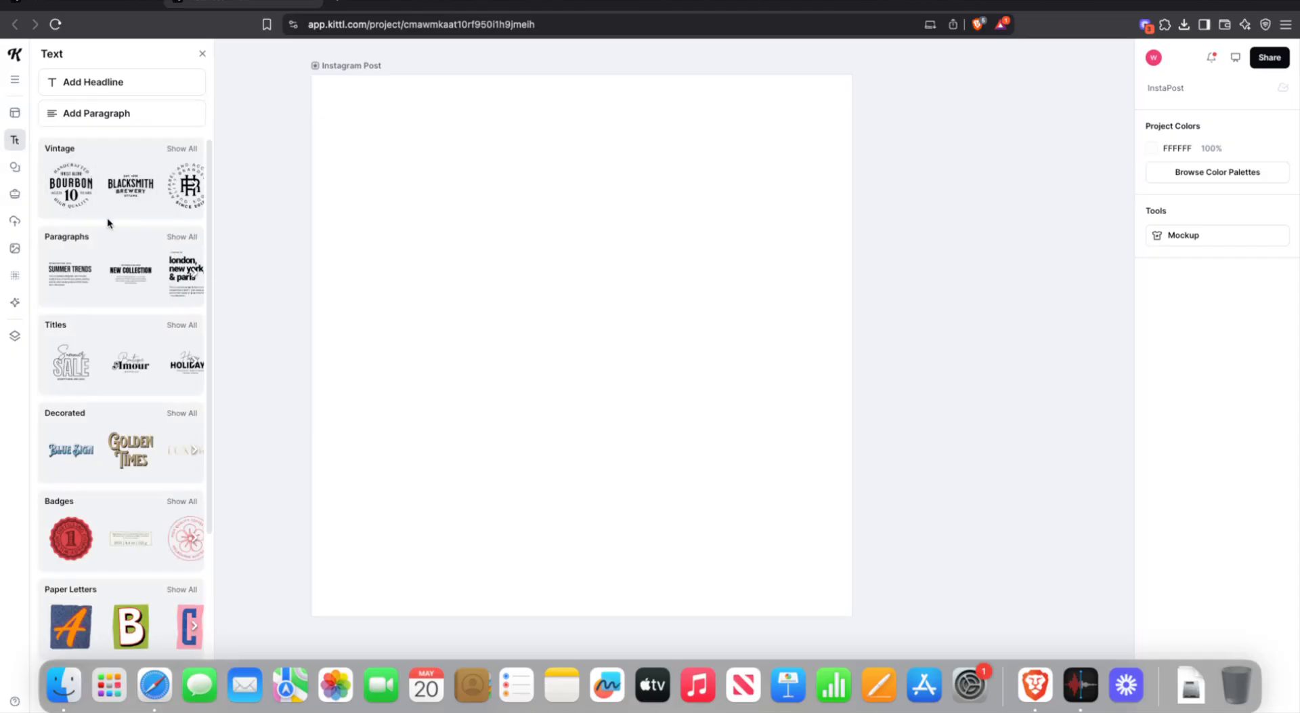
scroll(117, 288, "down", 1)
scroll(119, 291, "down", 5)
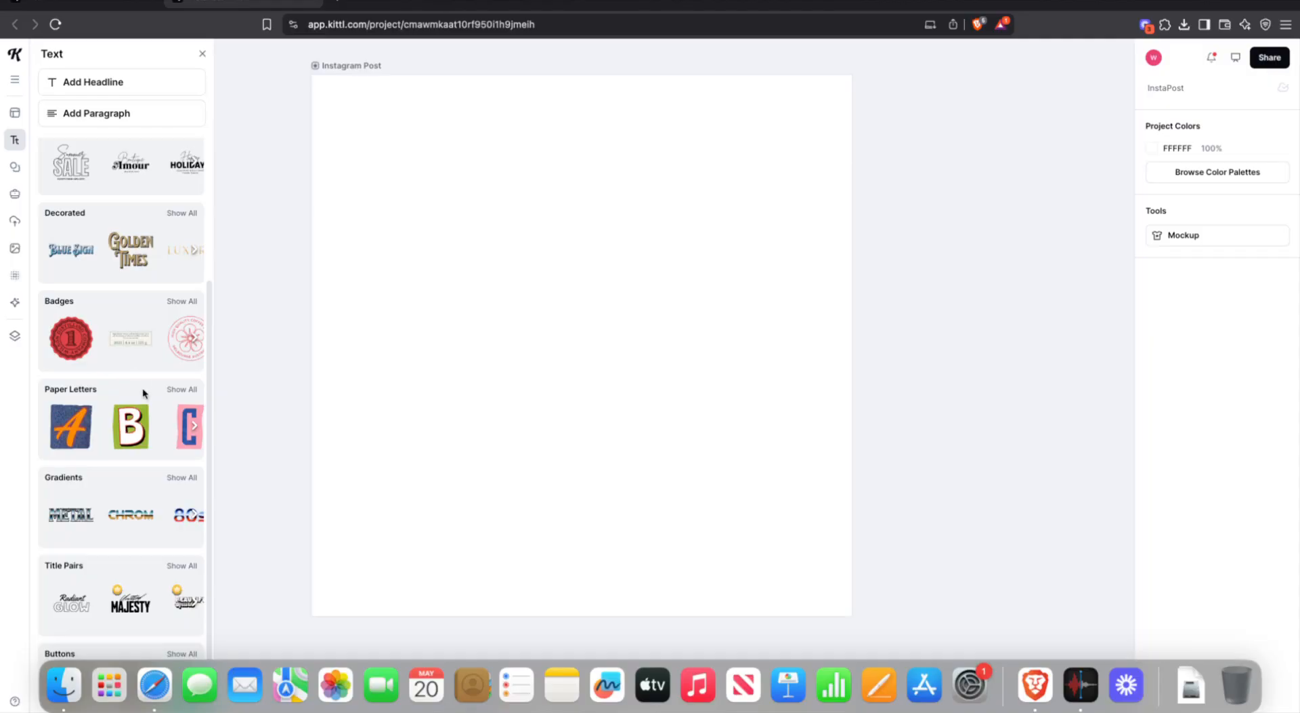
scroll(146, 366, "down", 1)
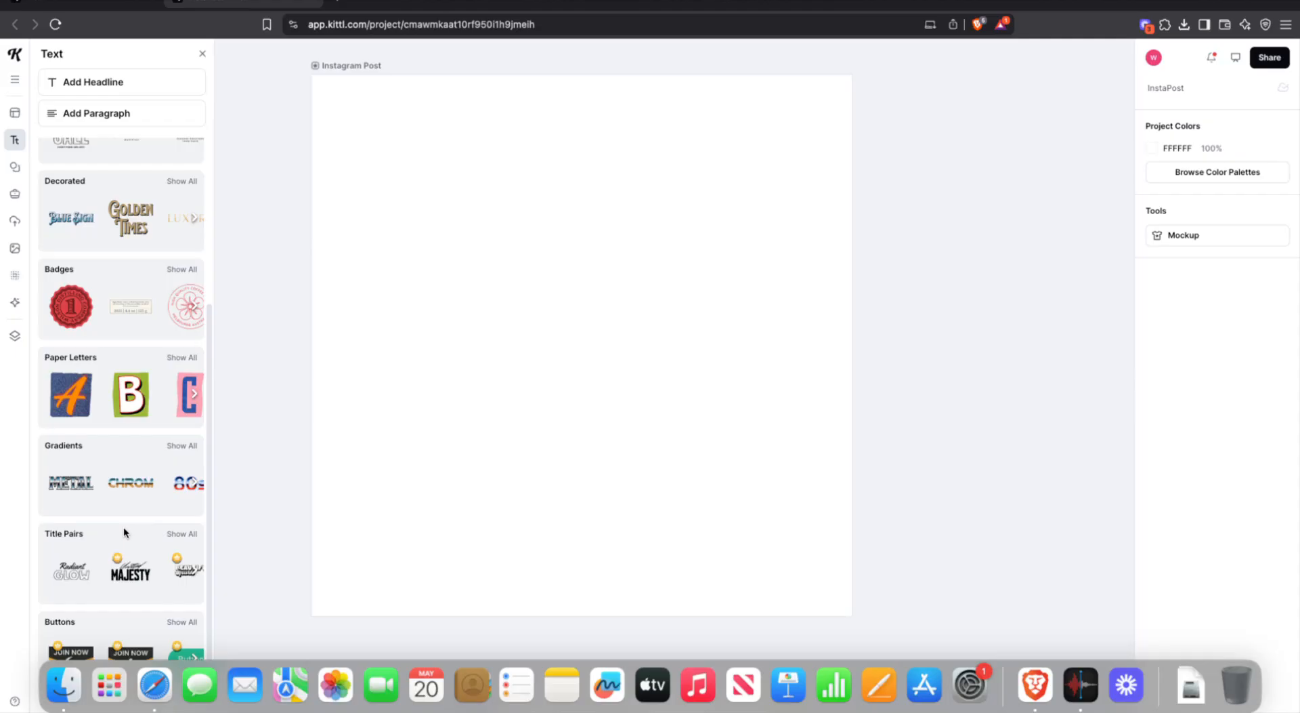
scroll(115, 437, "up", 5)
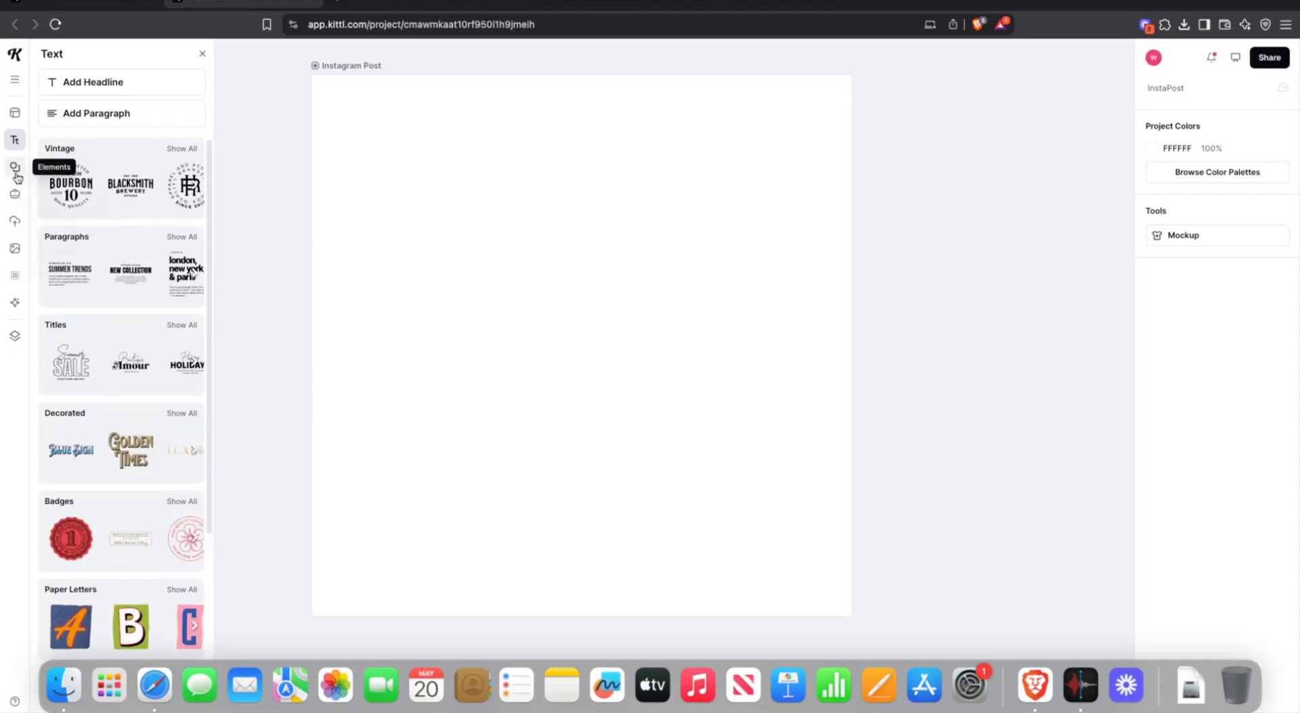
- Browse Abstract elements, view My Brand Kit styles, then open the Uploads library
left_click(16, 173)
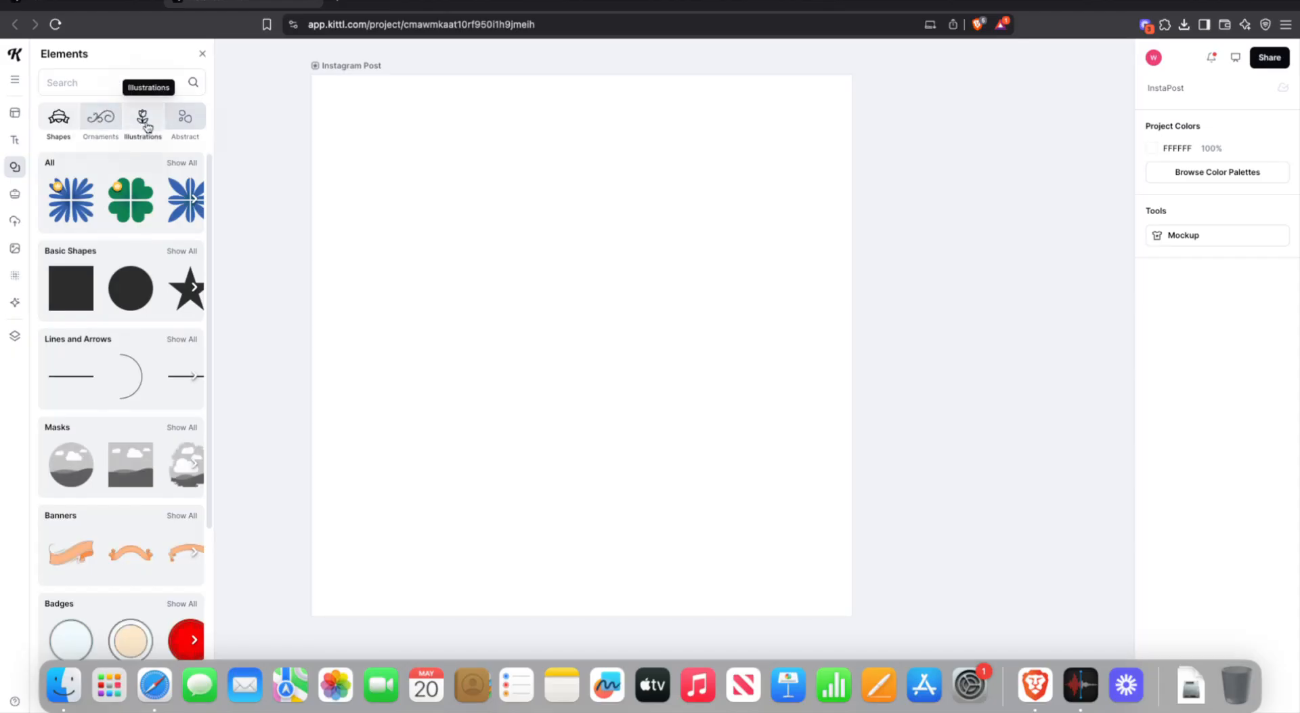
left_click(184, 118)
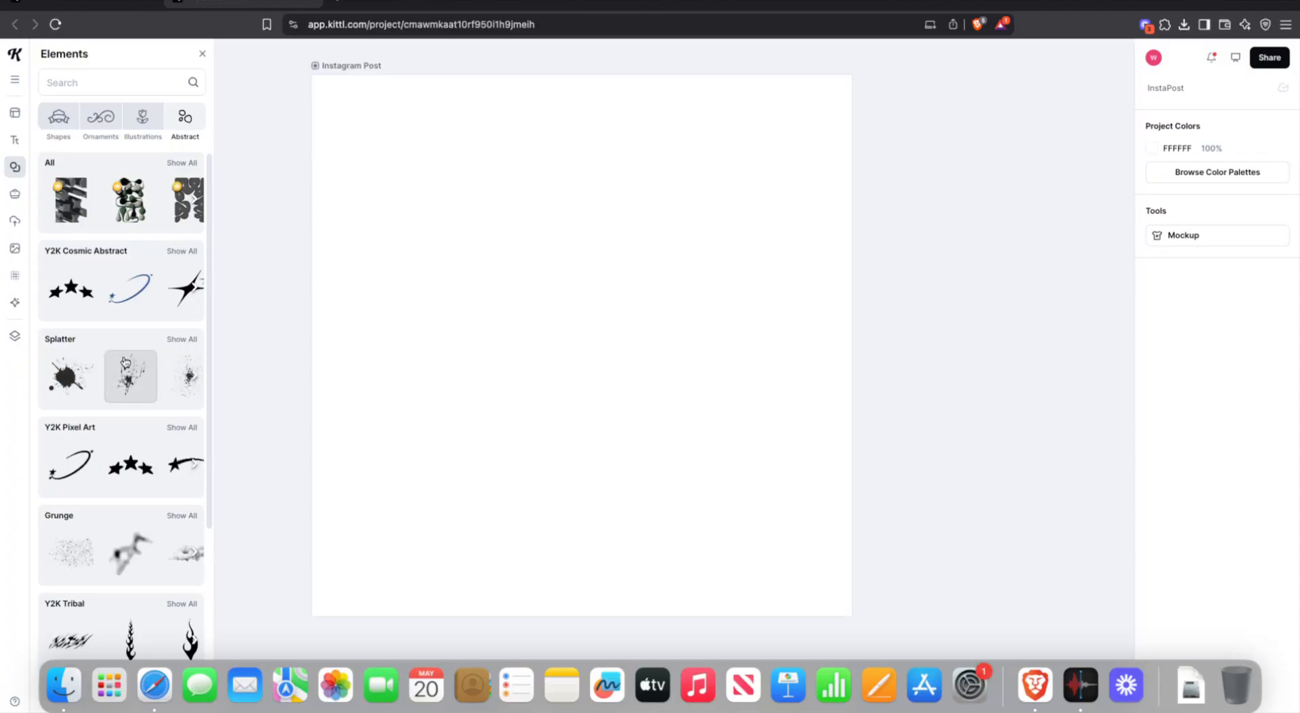
scroll(128, 419, "down", 10)
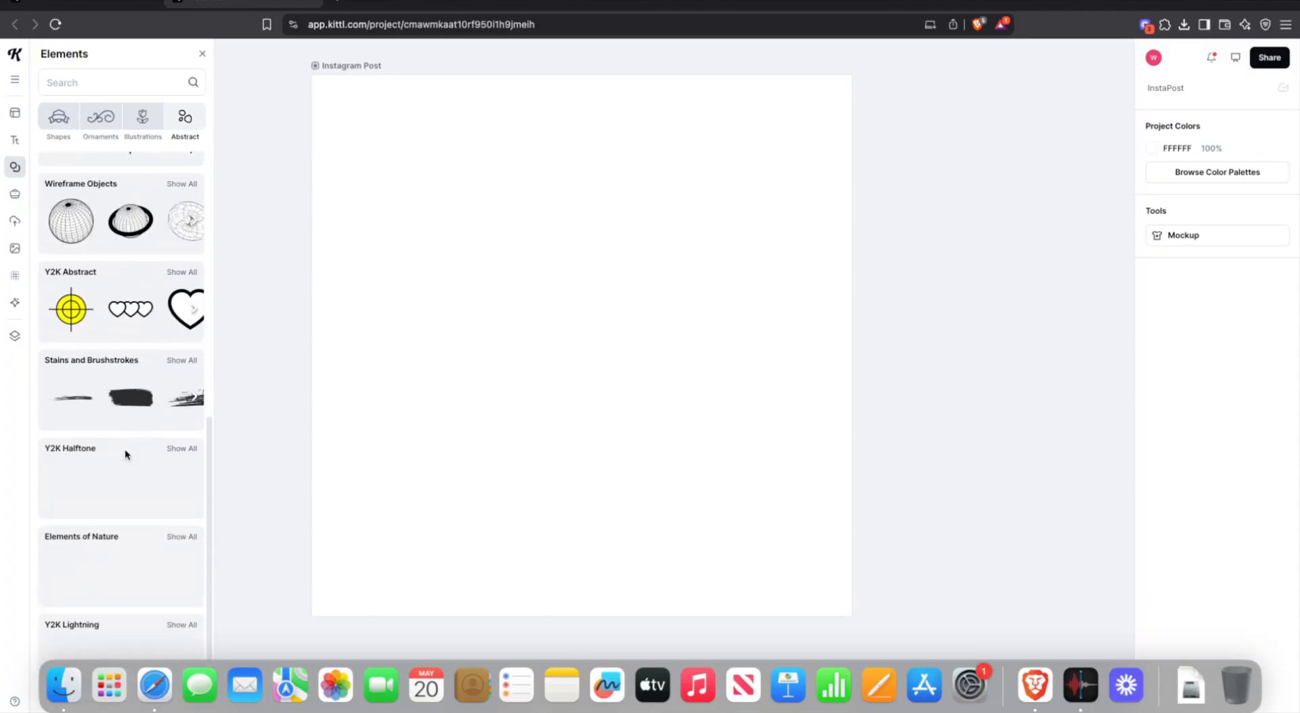
scroll(124, 450, "down", 2)
scroll(120, 447, "up", 10)
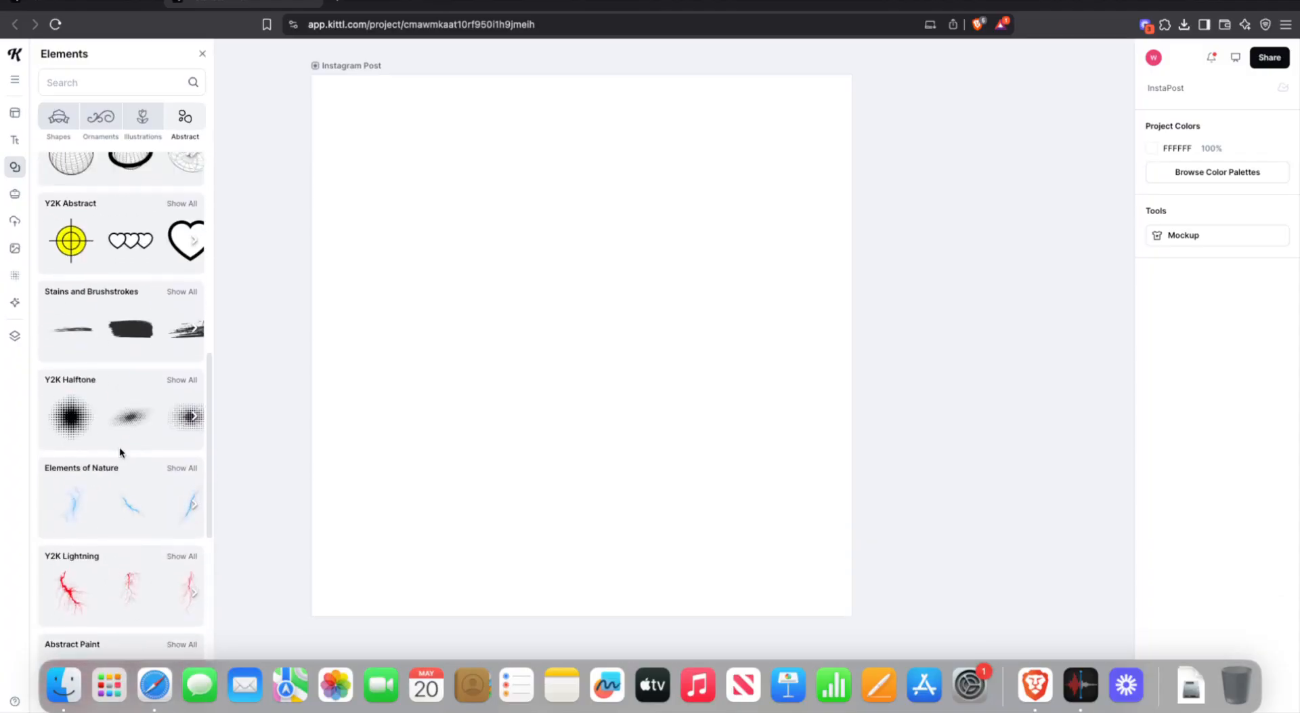
left_click(16, 195)
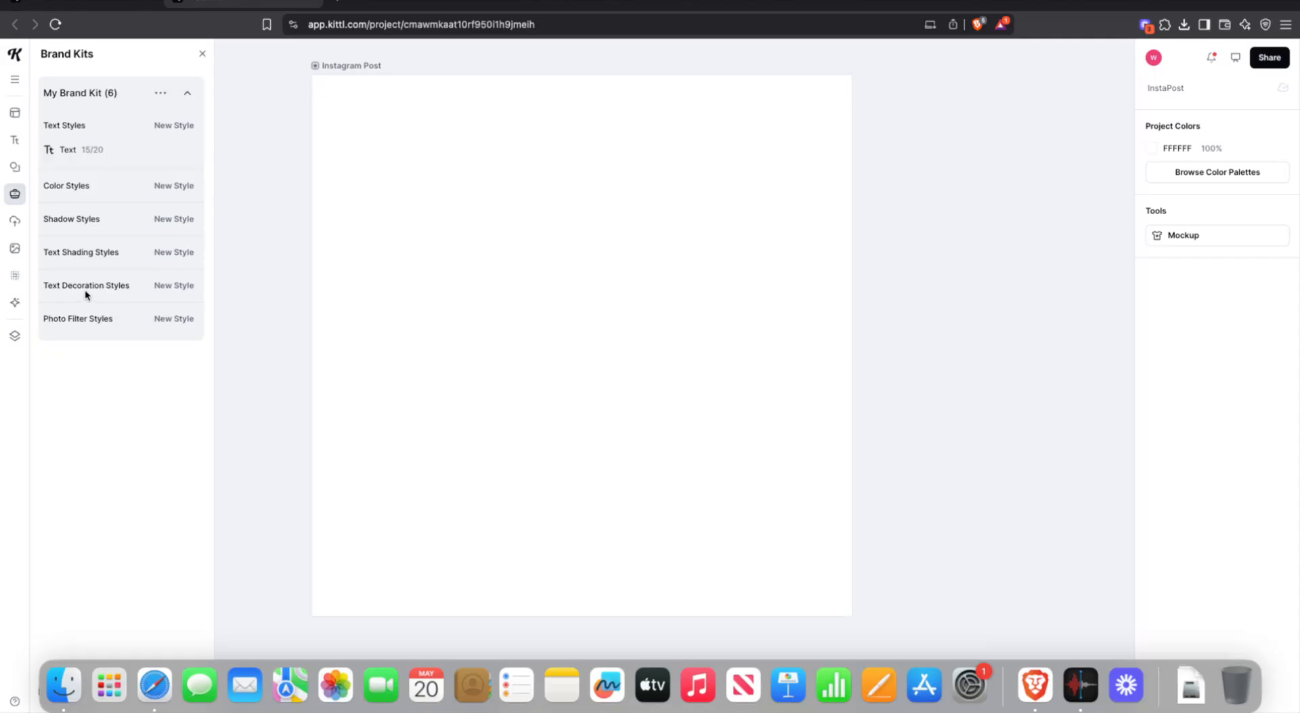
left_click(13, 224)
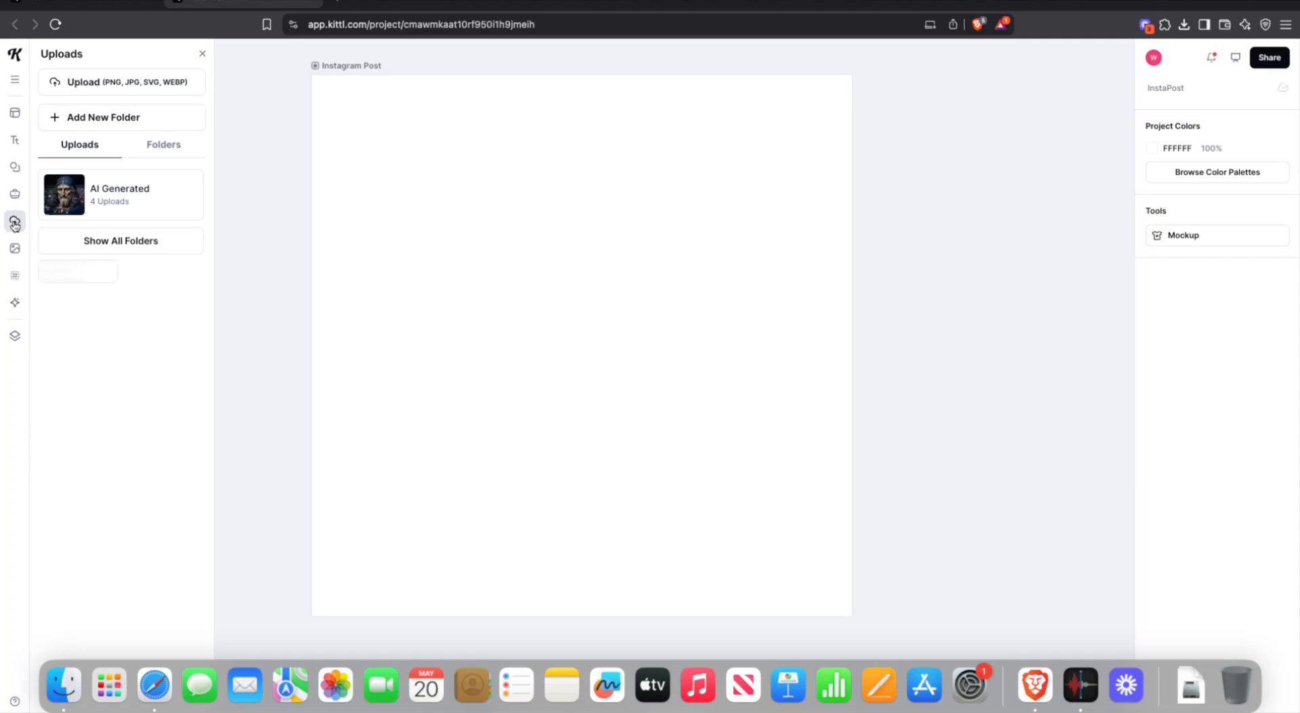
- Scroll well down through the Images panel's Trending Photos grid
left_click(13, 251)
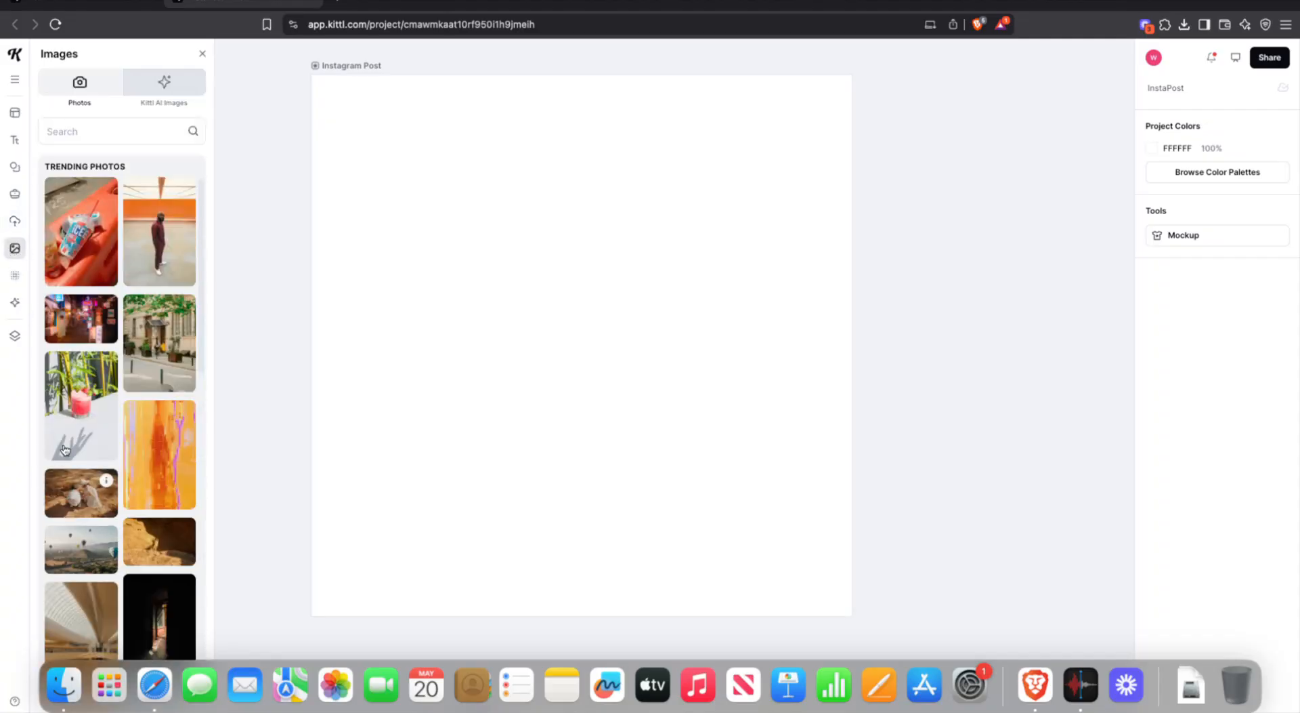
scroll(198, 369, "down", 5)
scroll(199, 369, "down", 4)
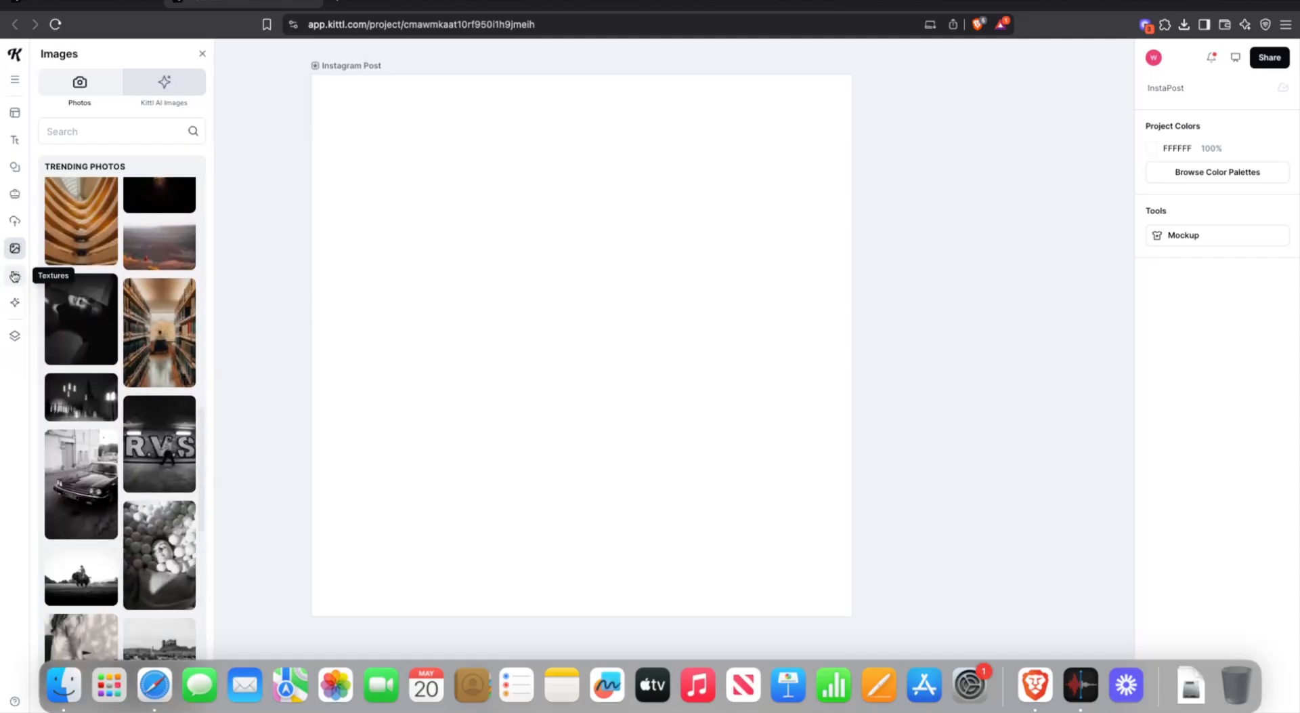
mouse_move(14, 276)
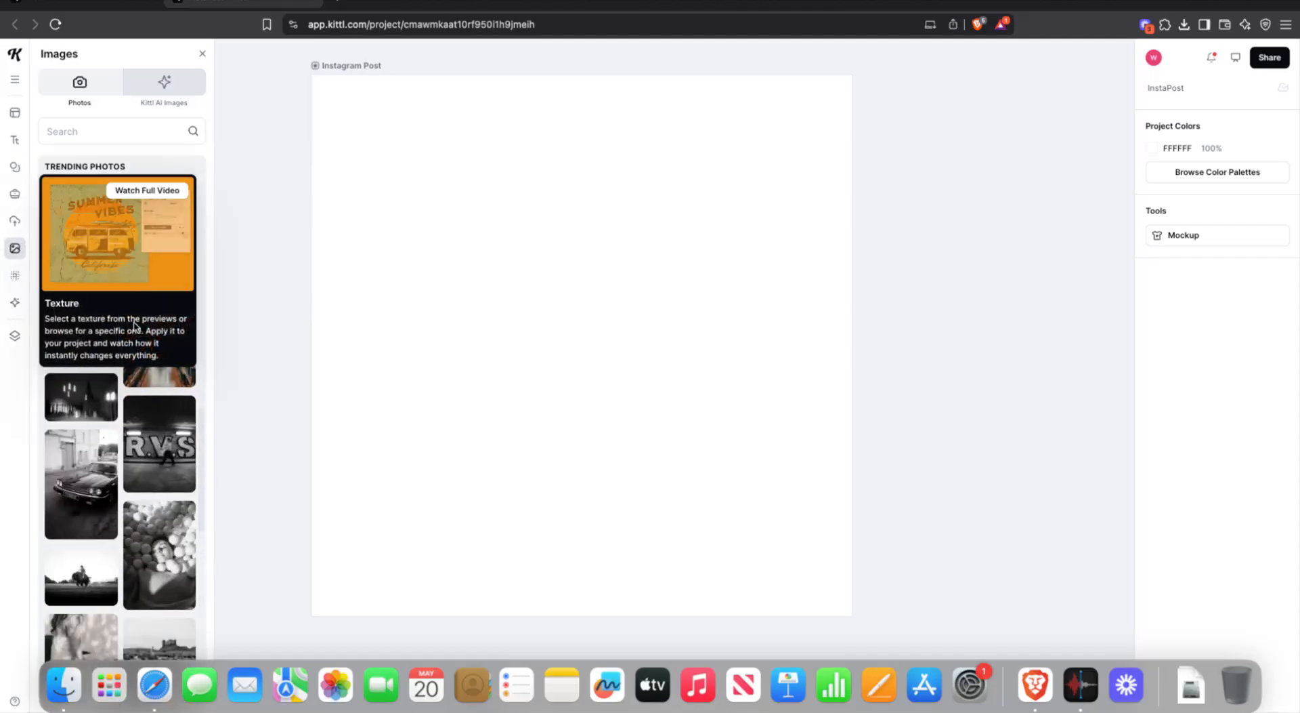
scroll(153, 379, "down", 6)
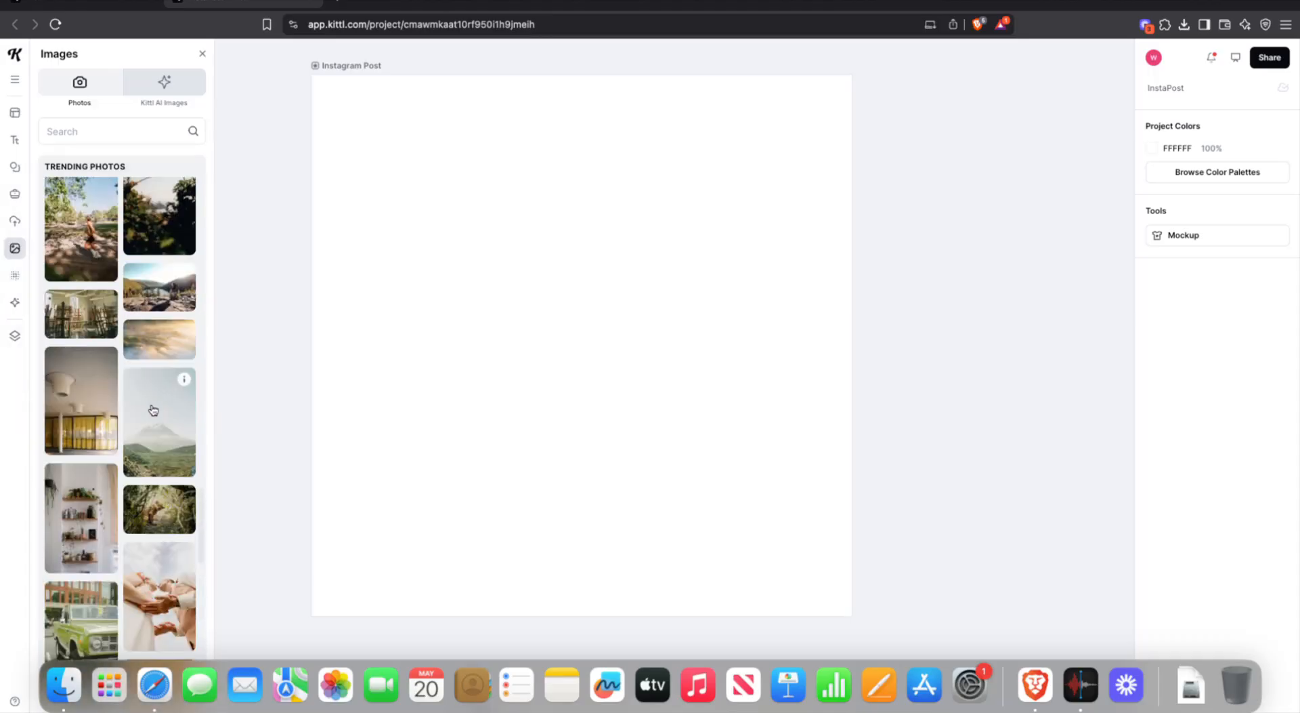
scroll(153, 407, "down", 10)
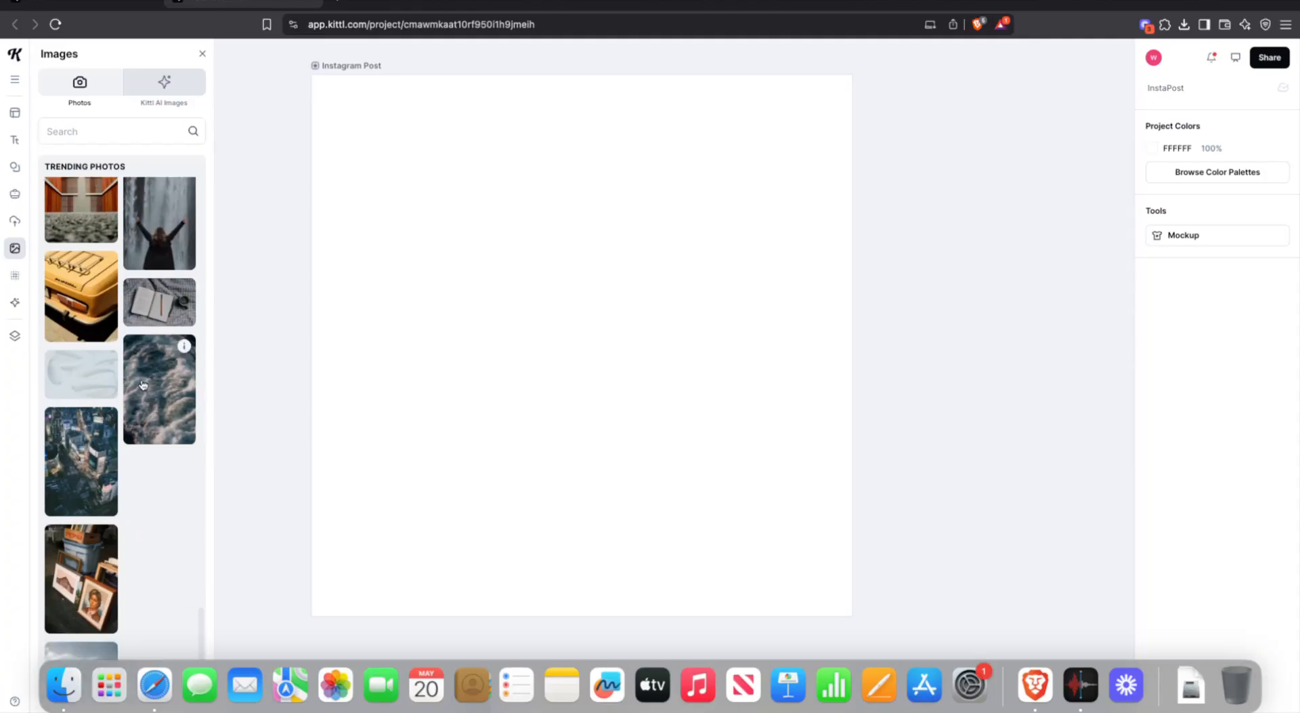
scroll(143, 386, "down", 10)
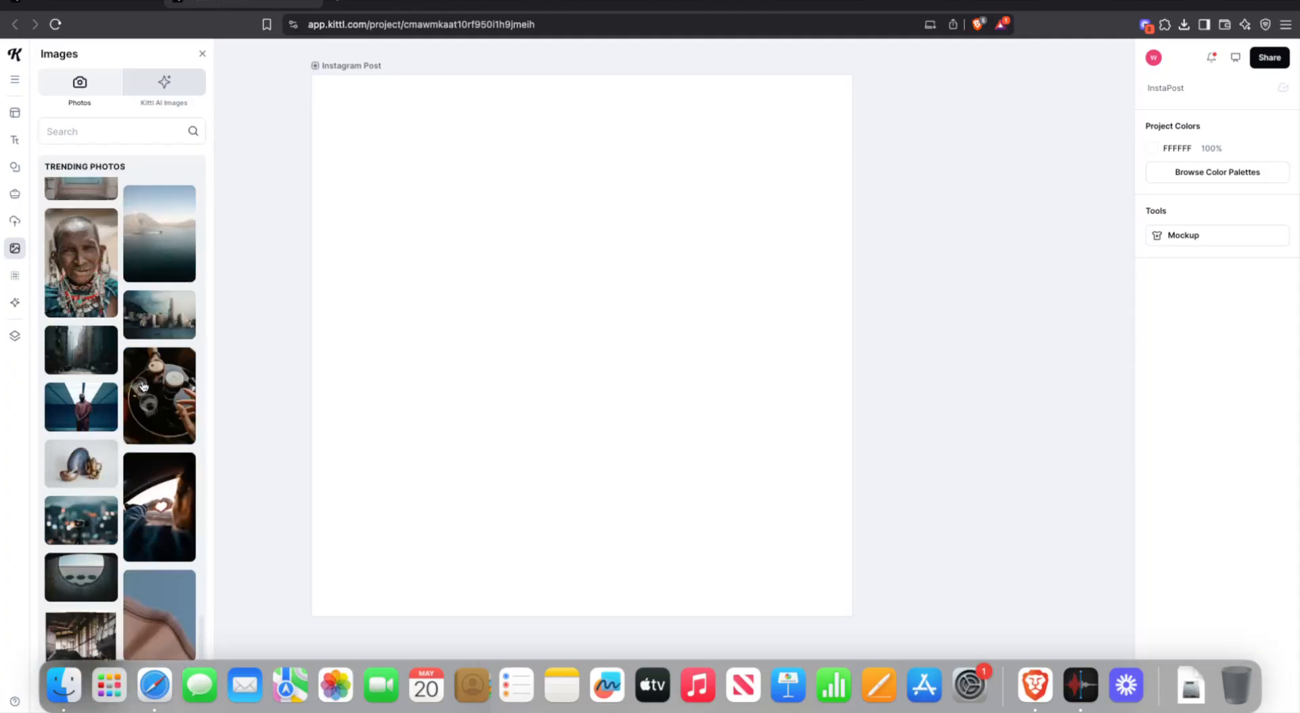
scroll(143, 385, "down", 5)
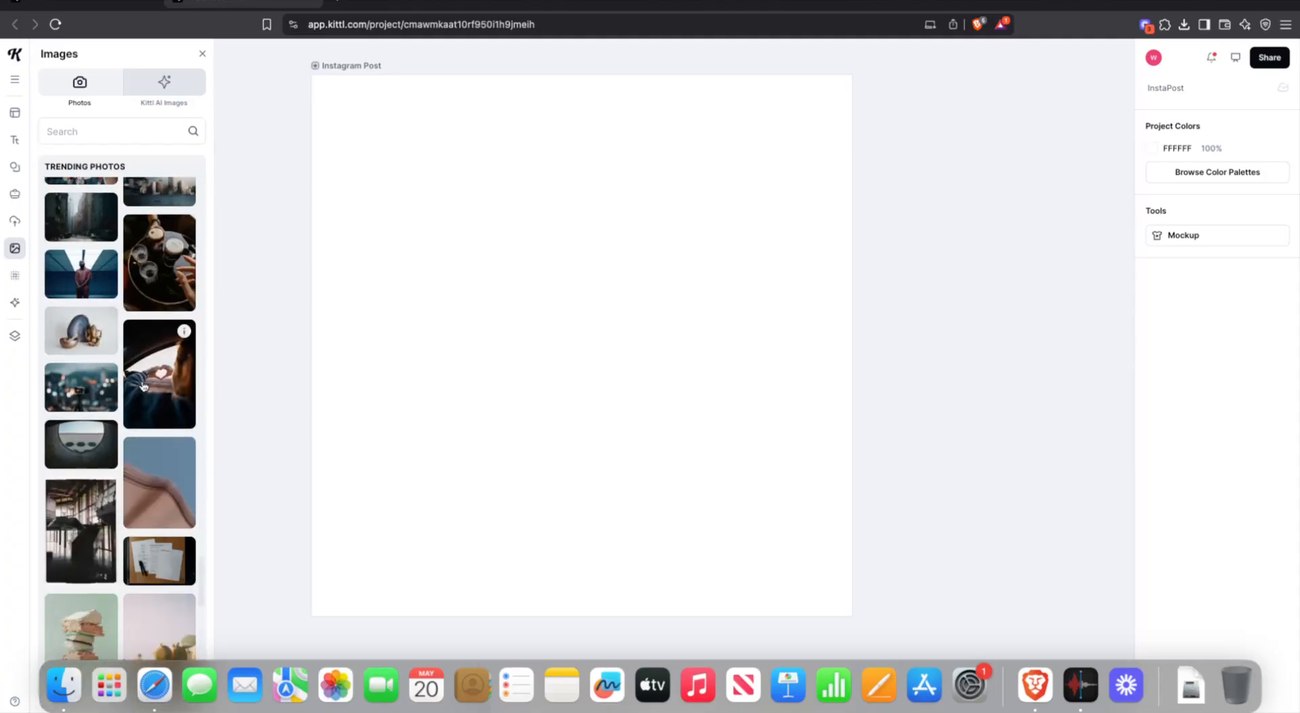
scroll(143, 385, "down", 5)
scroll(143, 385, "down", 10)
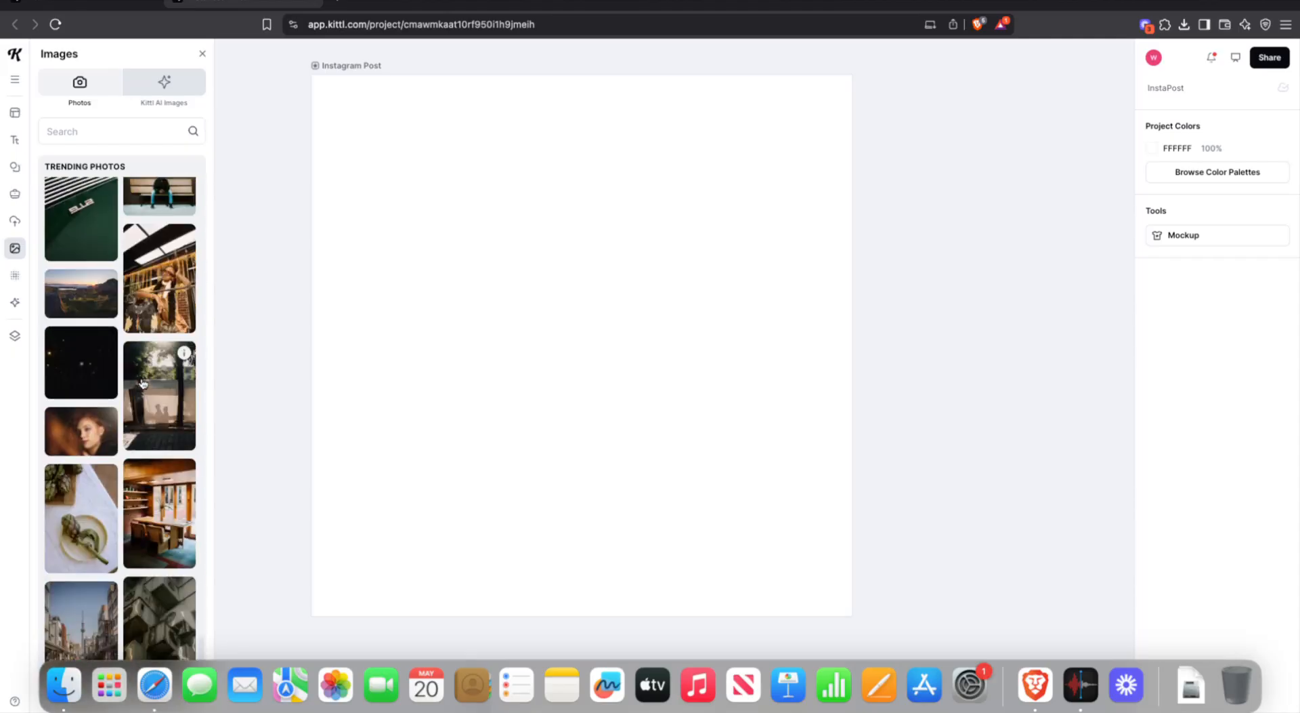
- Glance at Kittl AI, then settle on Textures listing Grunge, Paper, Alpha Mask, Pattern and Crack
left_click(14, 275)
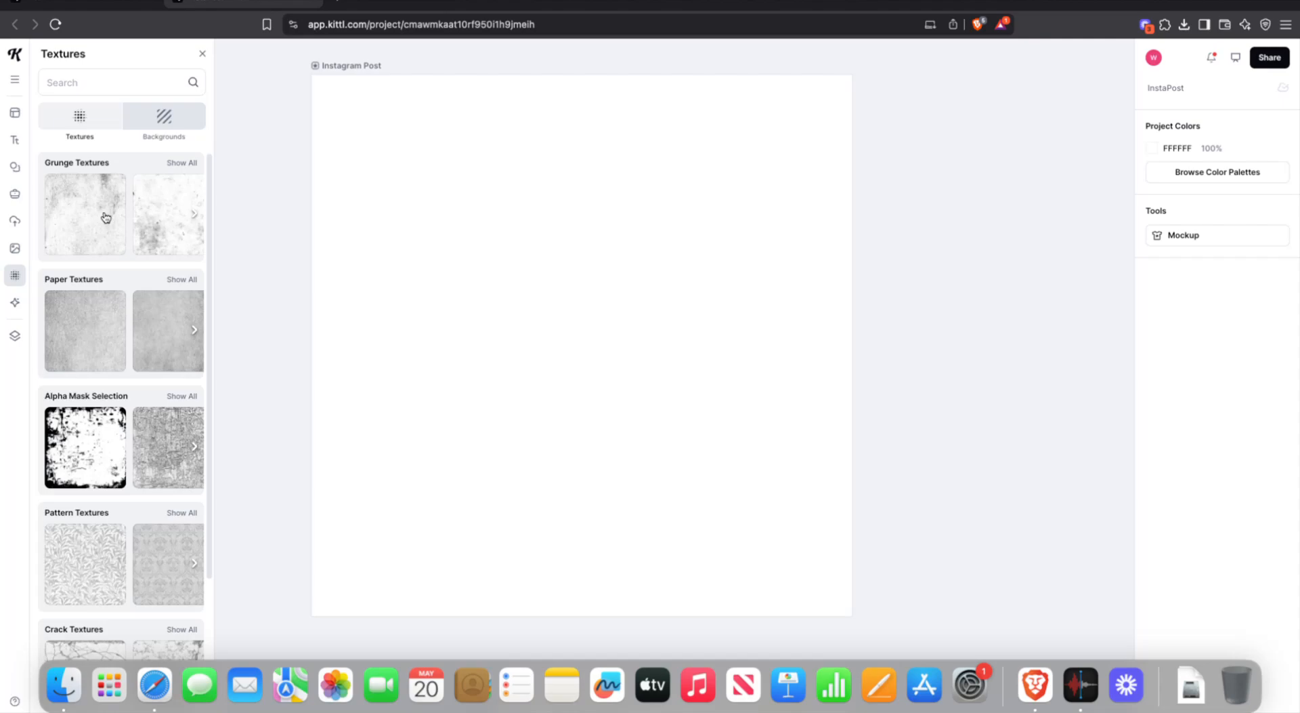
left_click(15, 302)
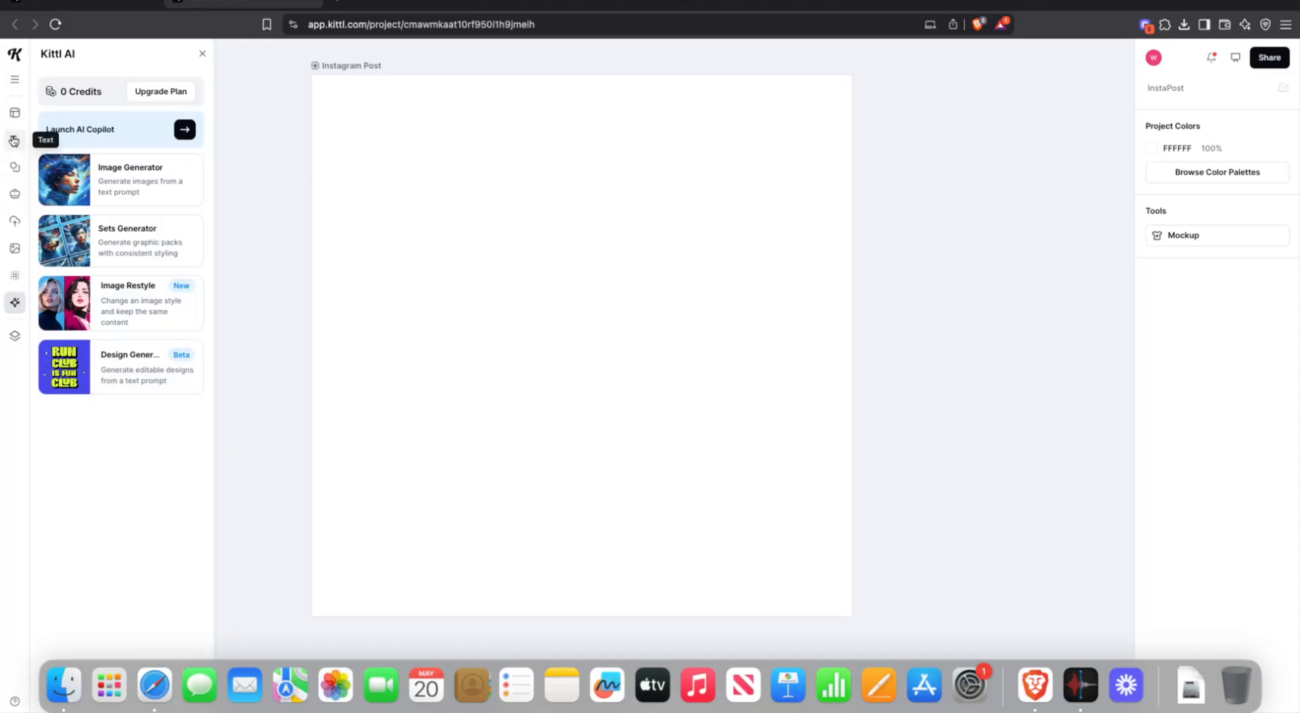
left_click(16, 275)
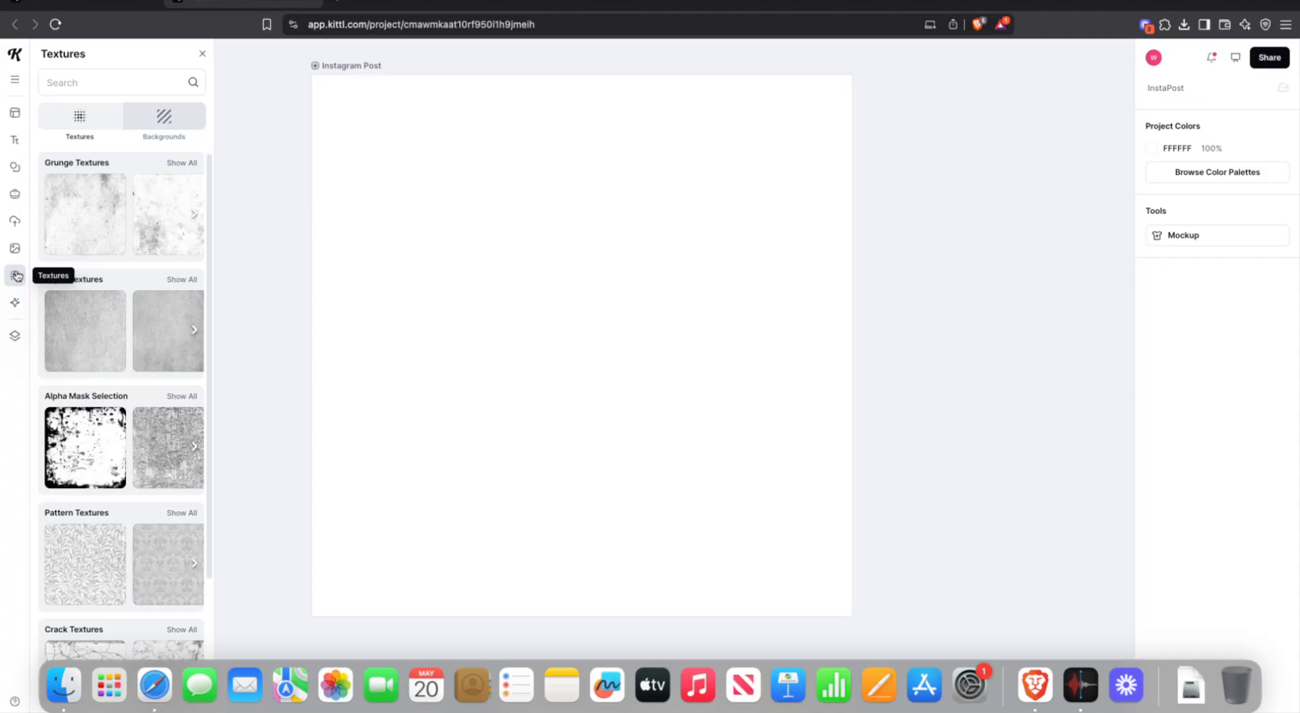
left_click(794, 177)
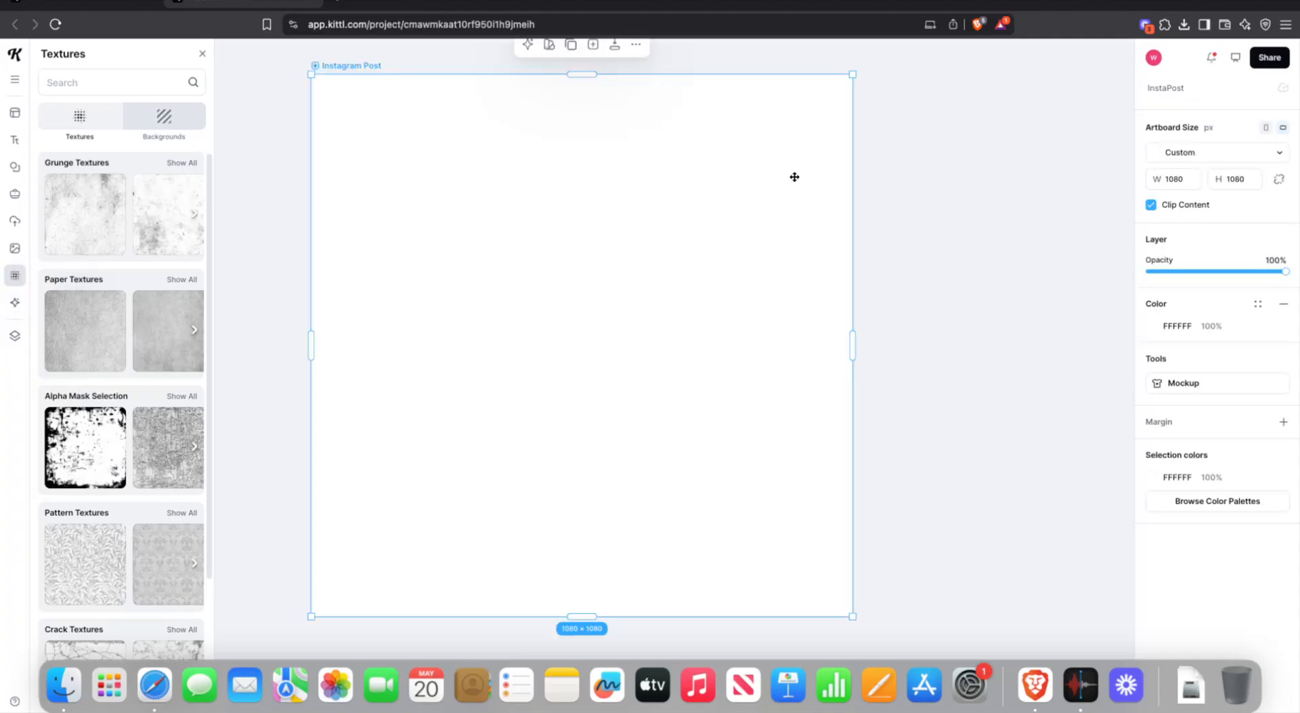
left_click(918, 151)
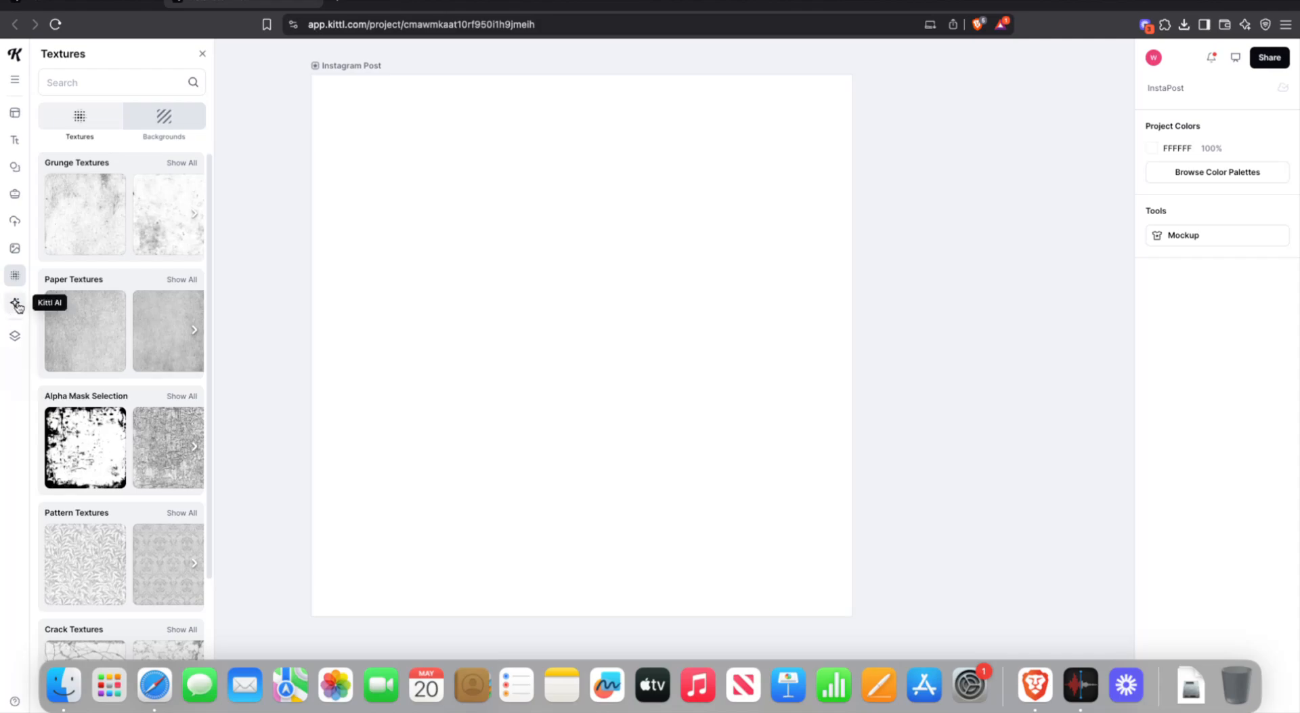
mouse_move(19, 304)
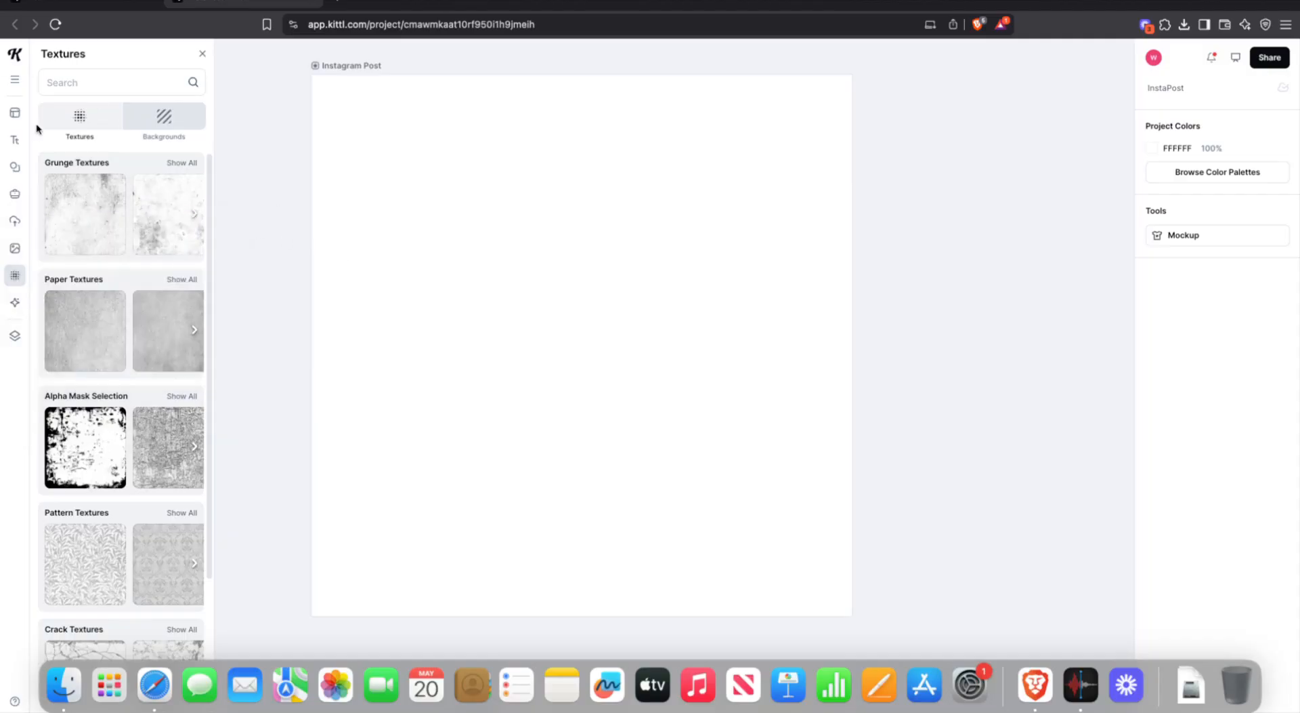
mouse_move(21, 147)
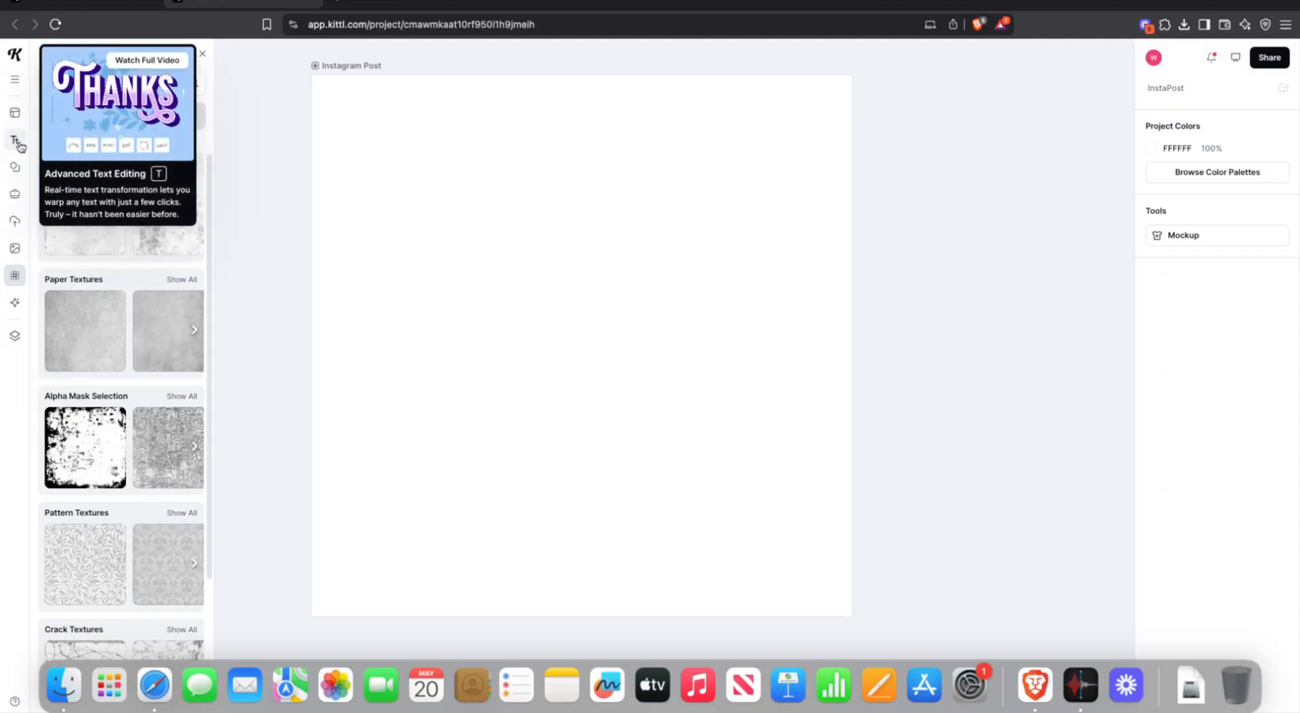
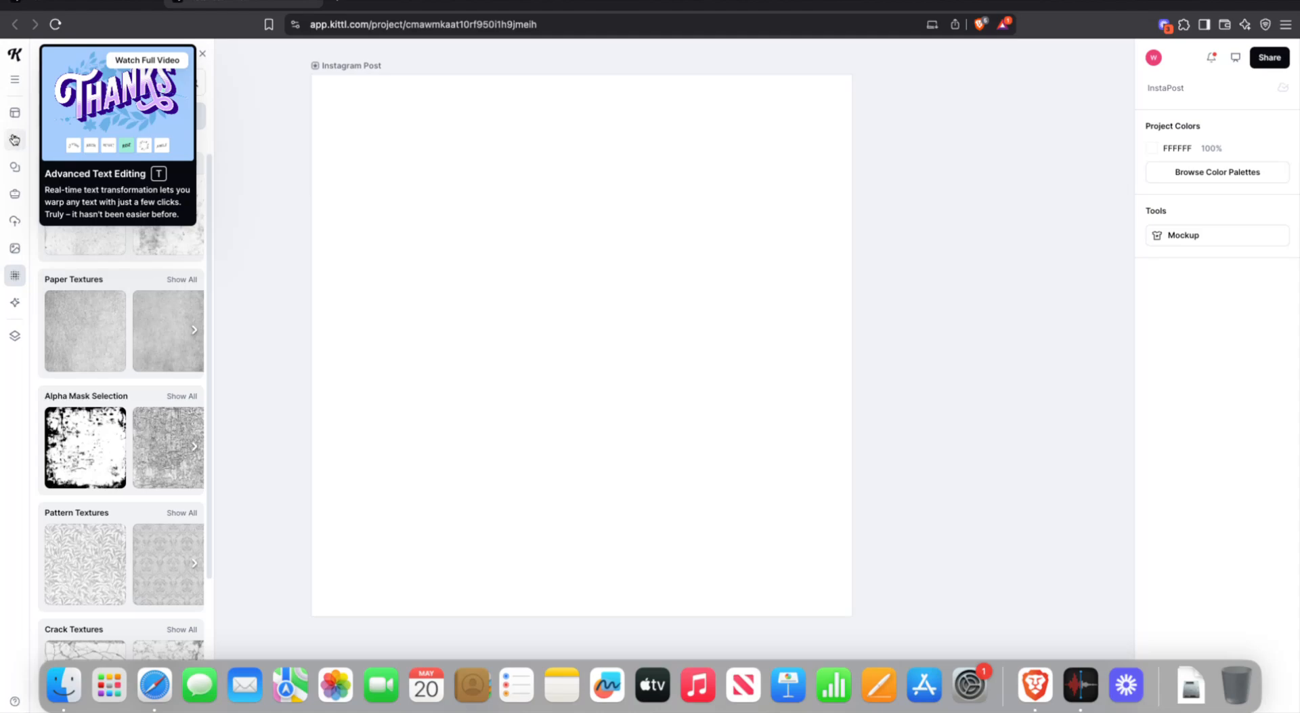
- Show the Text panel's preset headline, paragraph and title styles beside the blank post
left_click(14, 141)
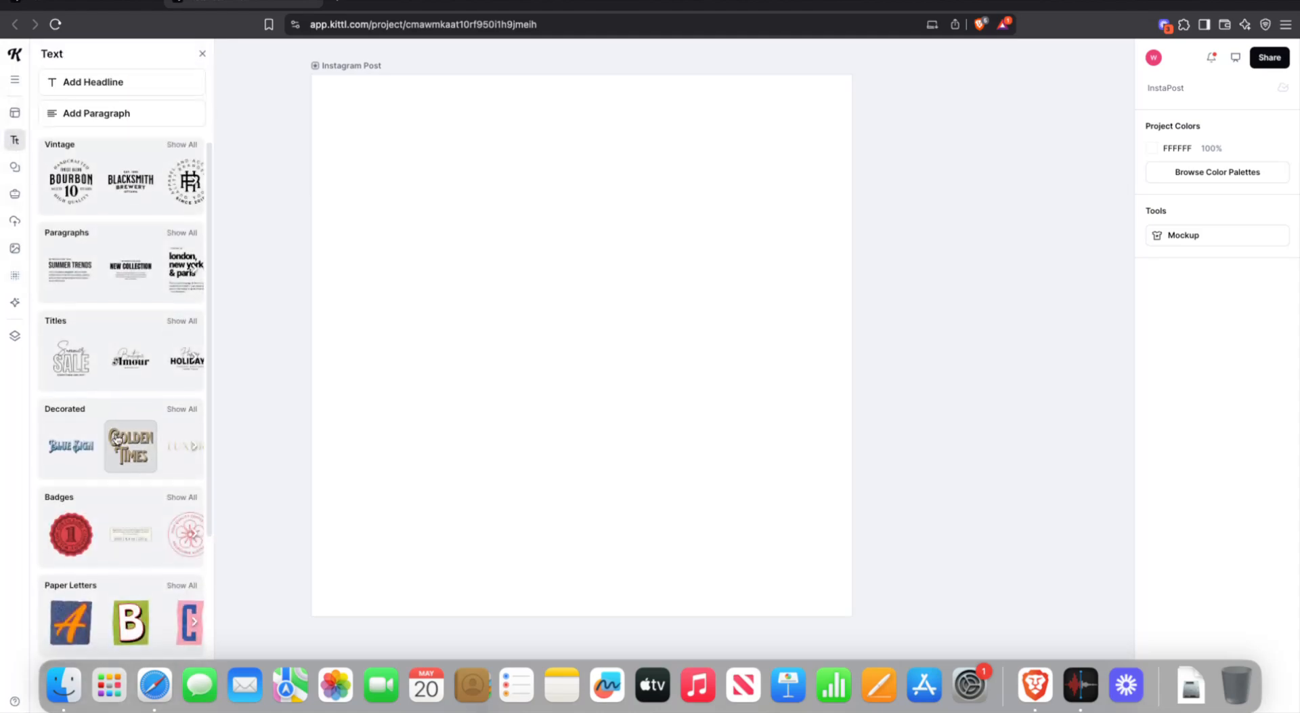
scroll(115, 437, "down", 3)
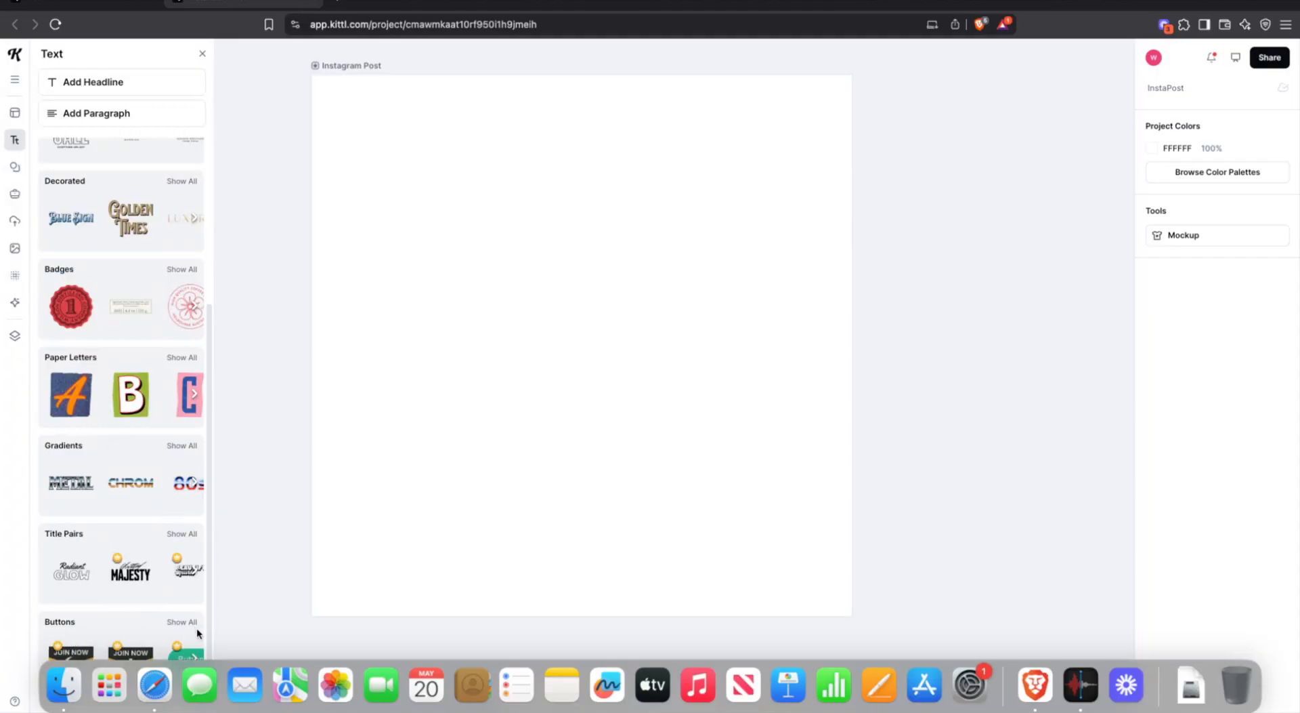
left_click(193, 572)
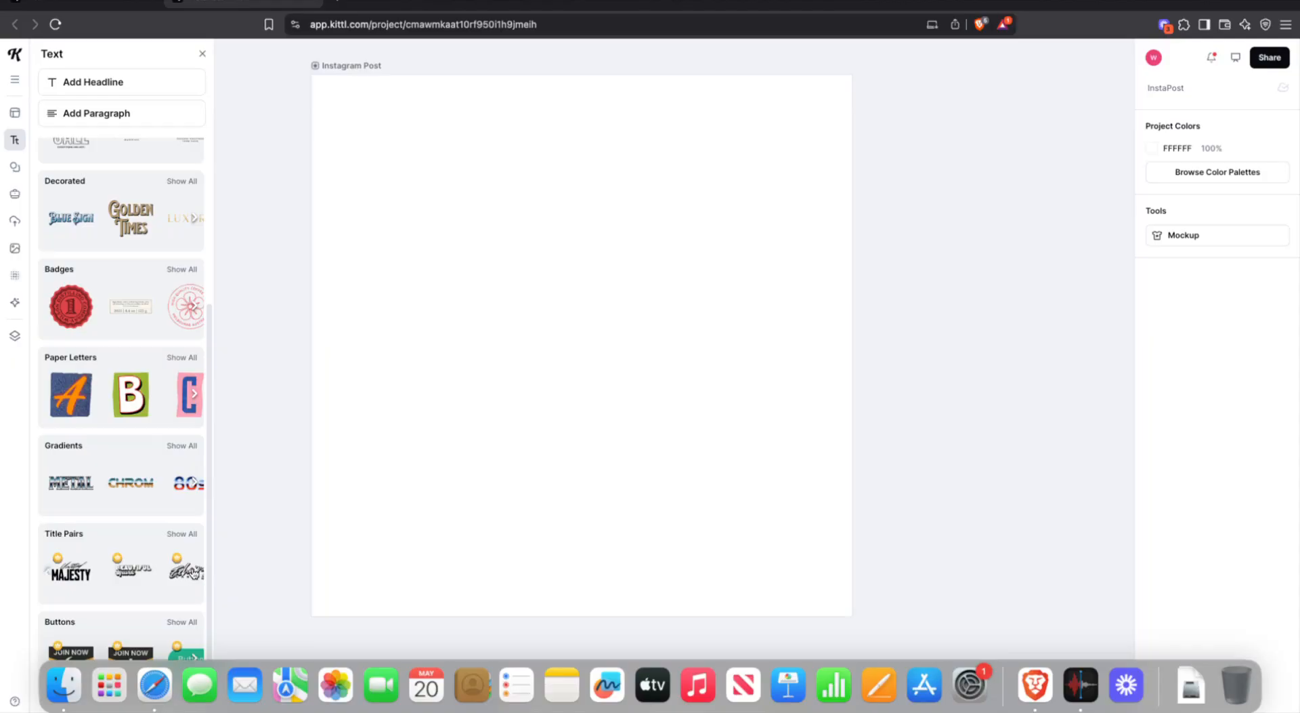
left_click(194, 572)
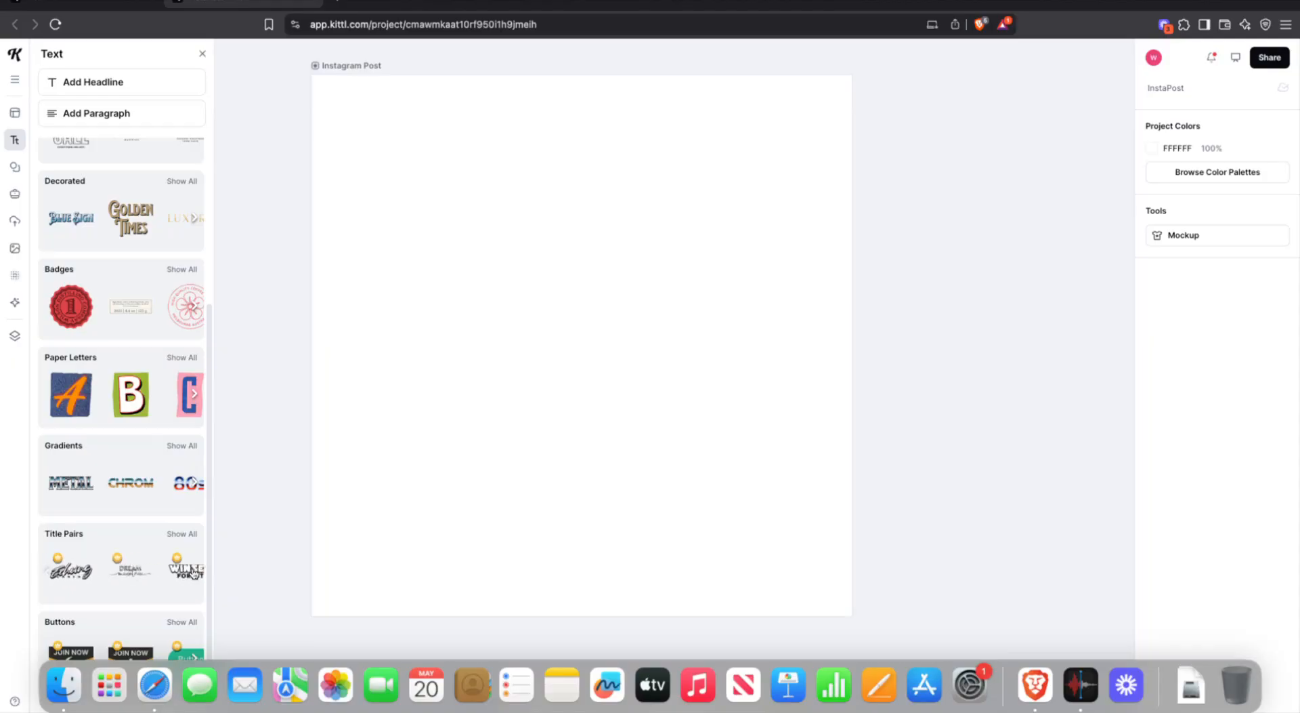
left_click(194, 573)
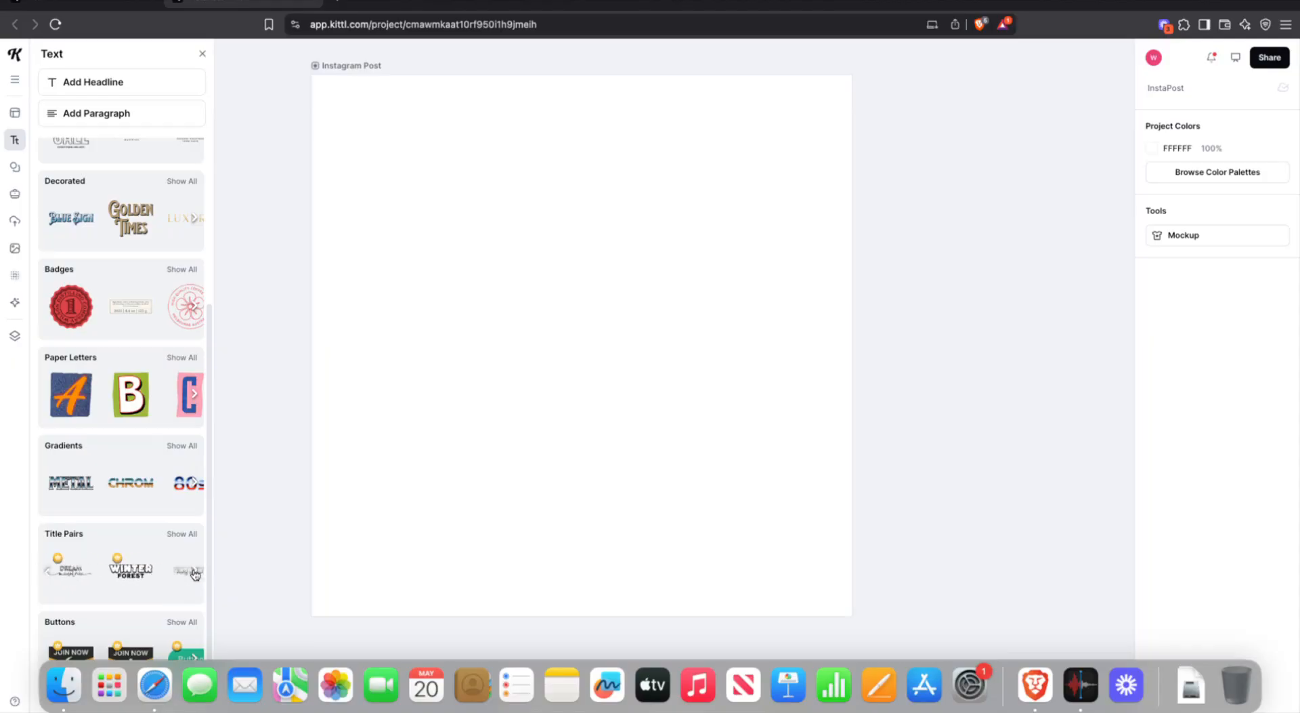
left_click(194, 572)
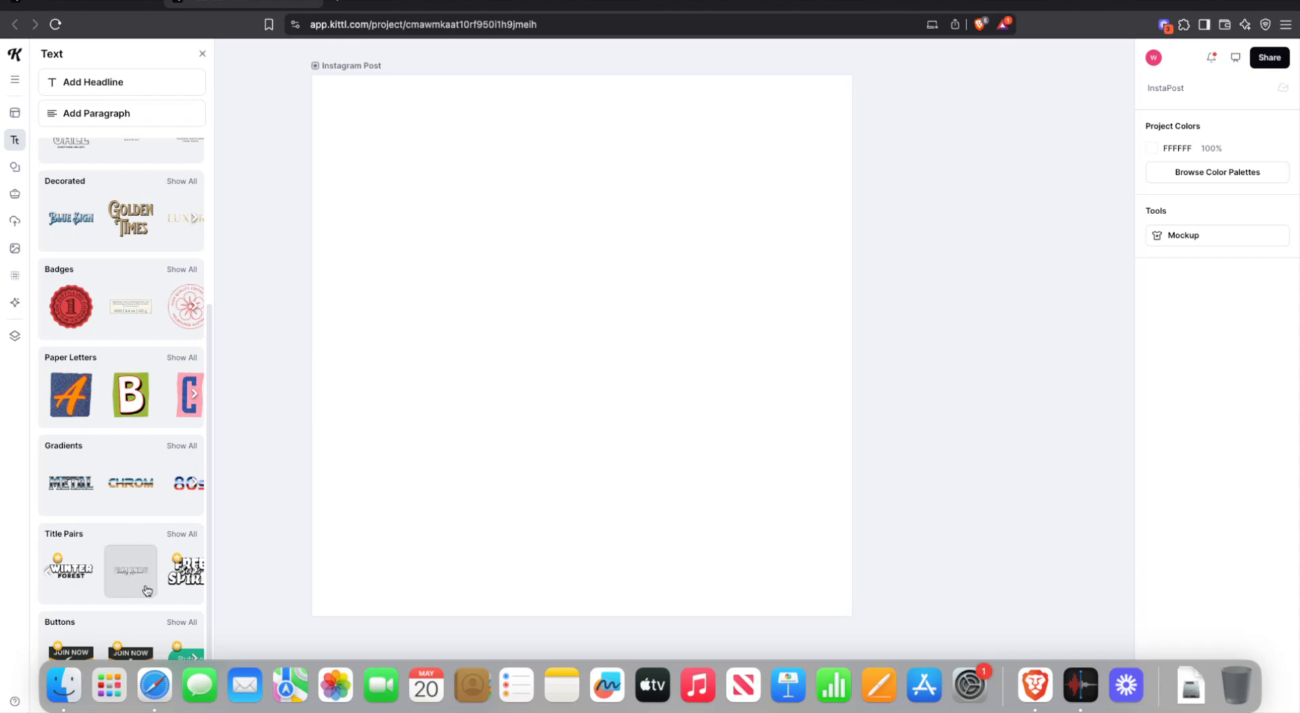
scroll(98, 299, "up", 1)
scroll(99, 294, "up", 5)
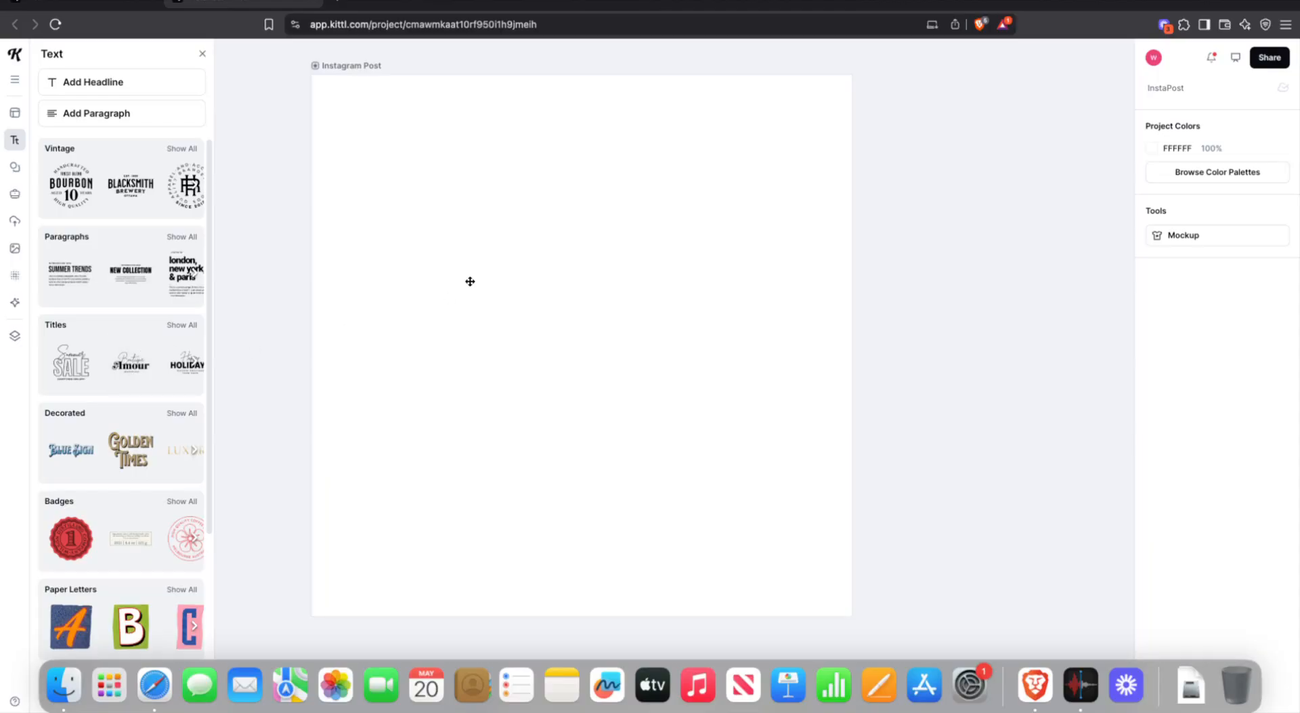
- Expand all Titles presets, drag Boutique Amour onto the post, then undo that misplaced drop
left_click(179, 324)
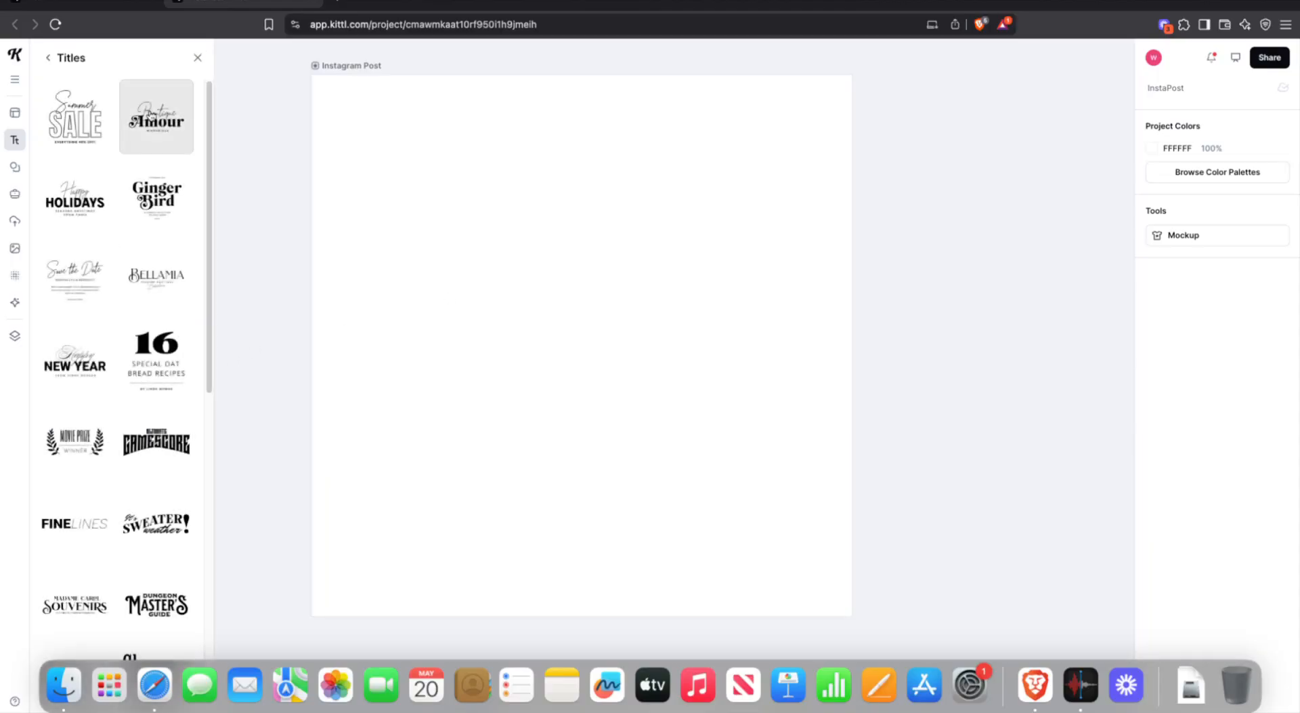
right_click(139, 115)
key("Escape")
left_click_drag(139, 118, 531, 157)
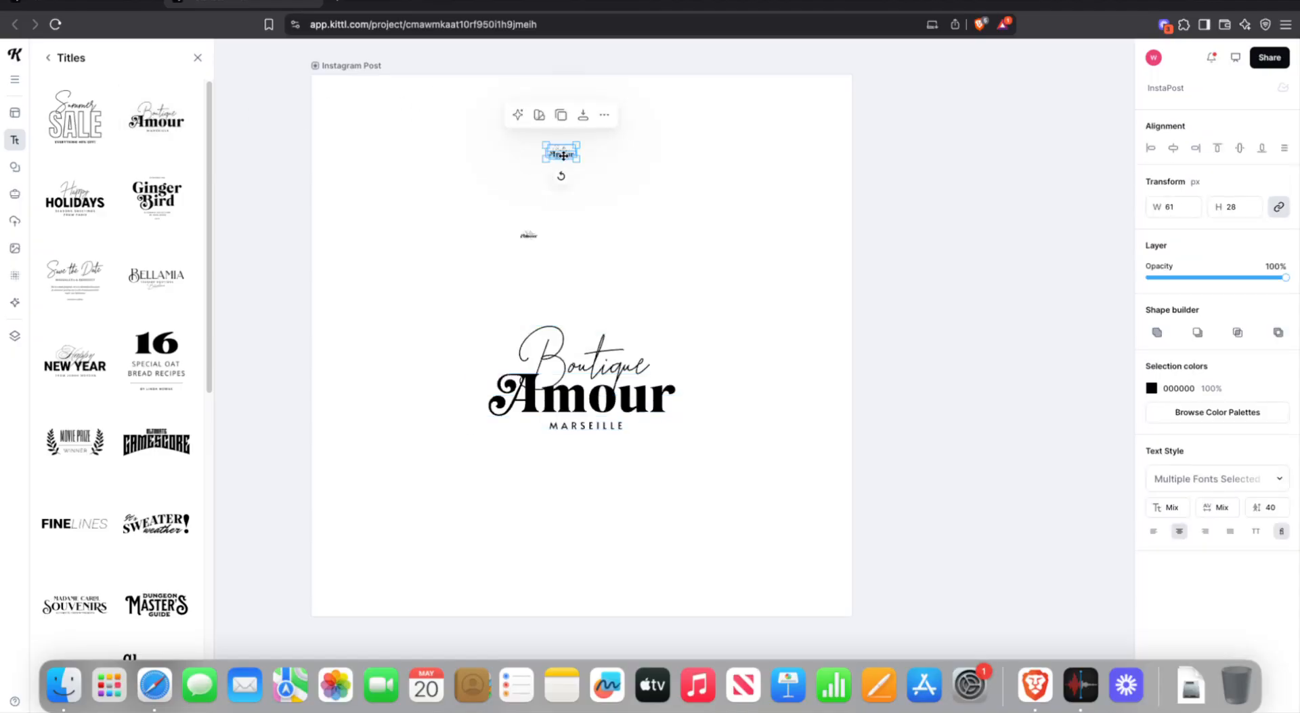
key("super+z")
key("super+z")
key("super+z")
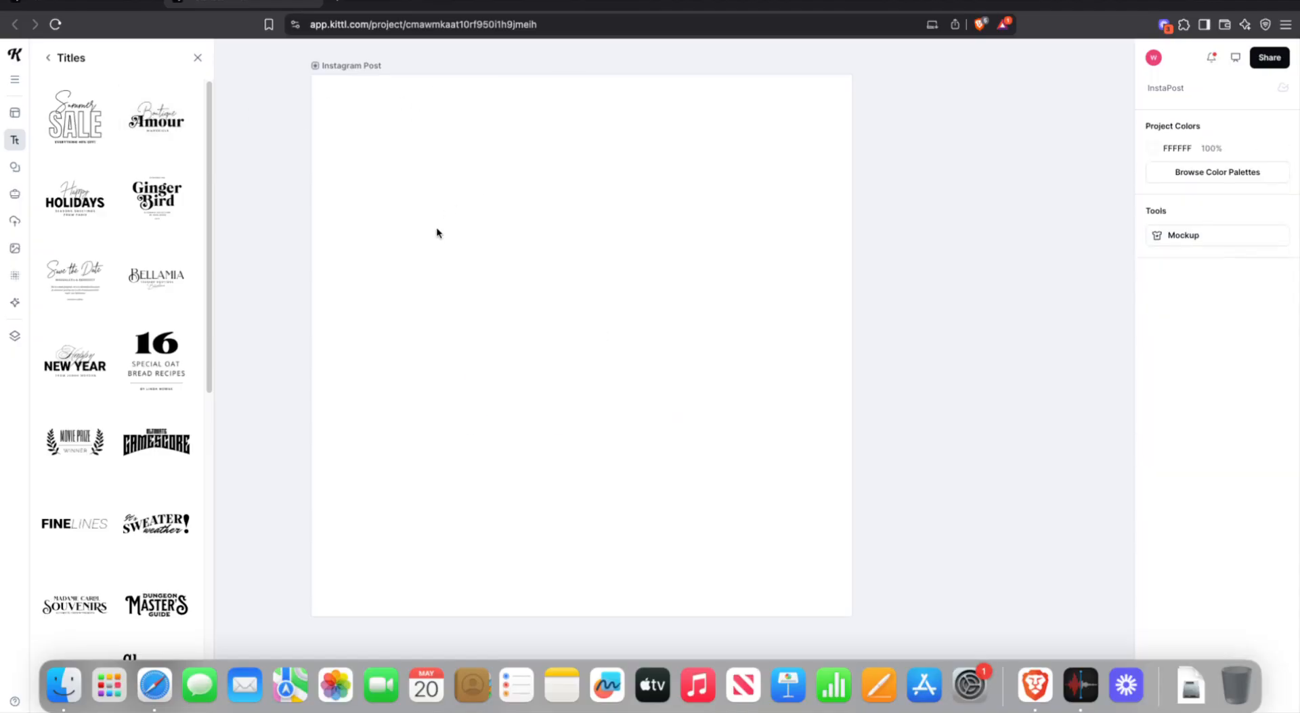
- Add the Boutique Amour title centred on the post and select its Boutique script line
left_click(157, 146)
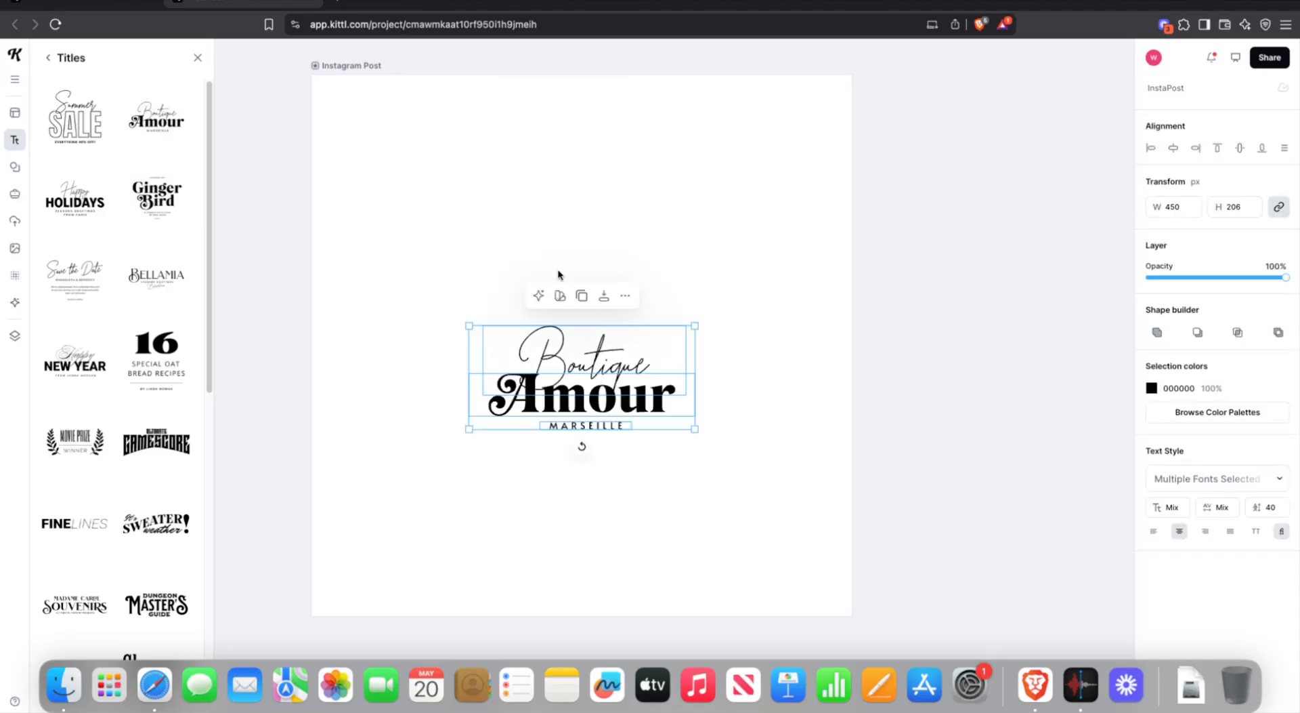
left_click(590, 241)
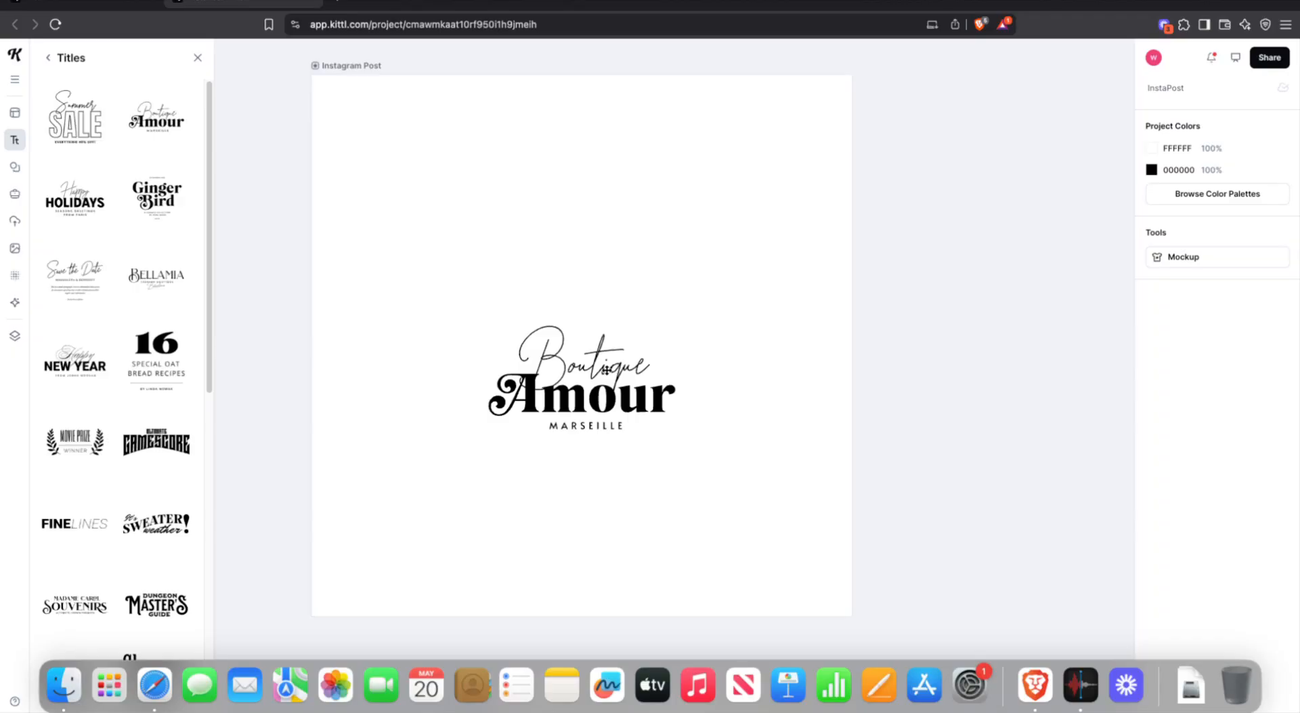
left_click(562, 365)
left_click(565, 358)
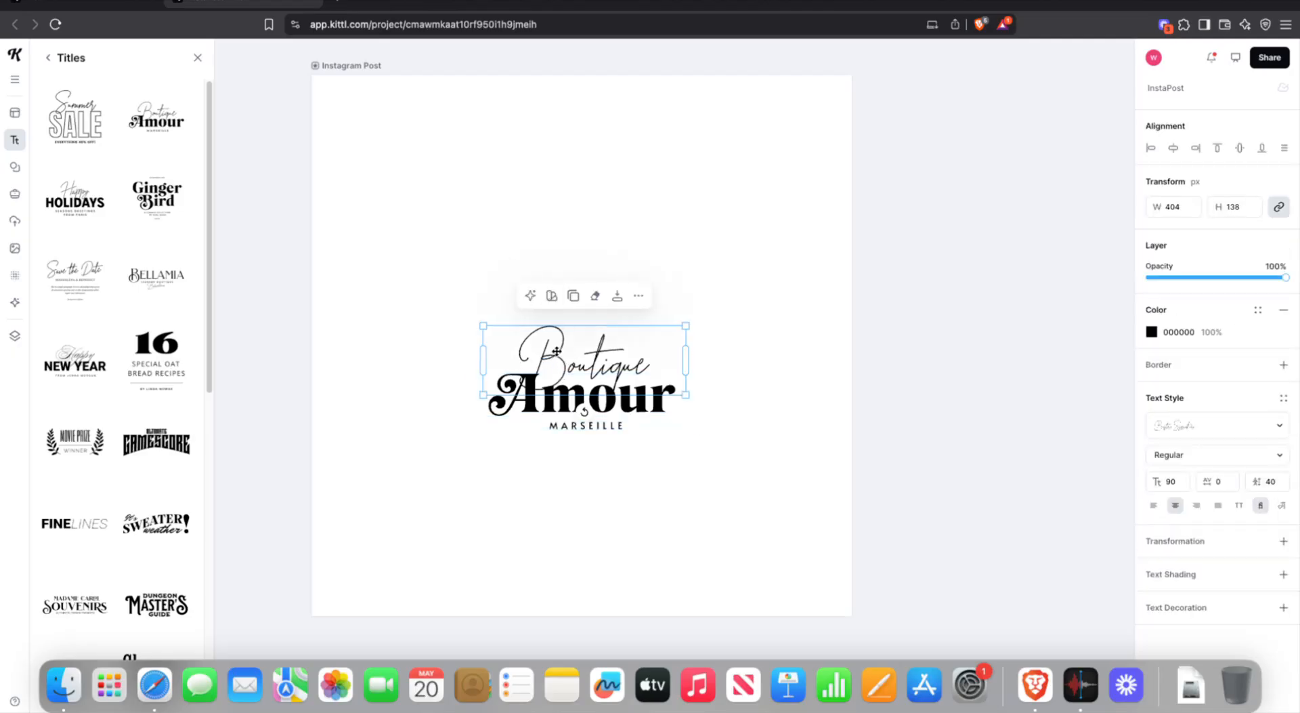
double_click(606, 366)
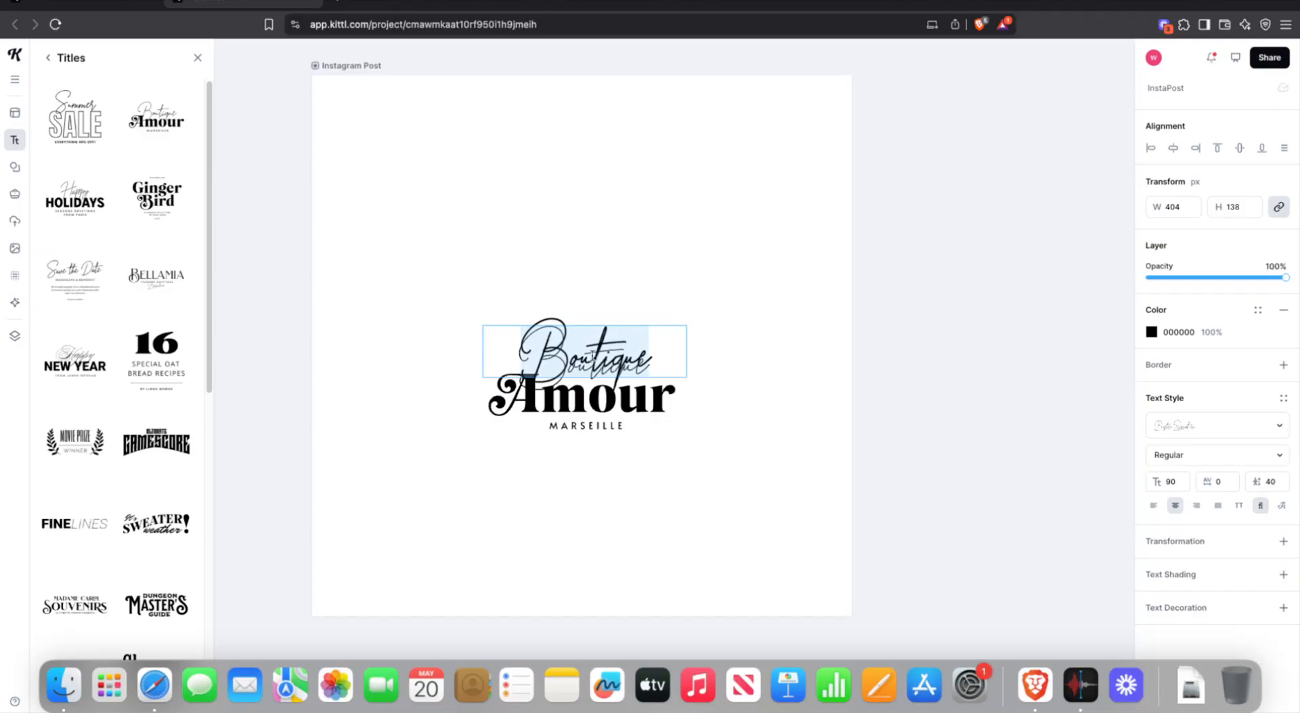
left_click(628, 218)
left_click(628, 218)
left_click(561, 350)
left_click(560, 350)
double_click(561, 350)
left_click(585, 345)
left_click(642, 278)
left_click(588, 377)
double_click(583, 360)
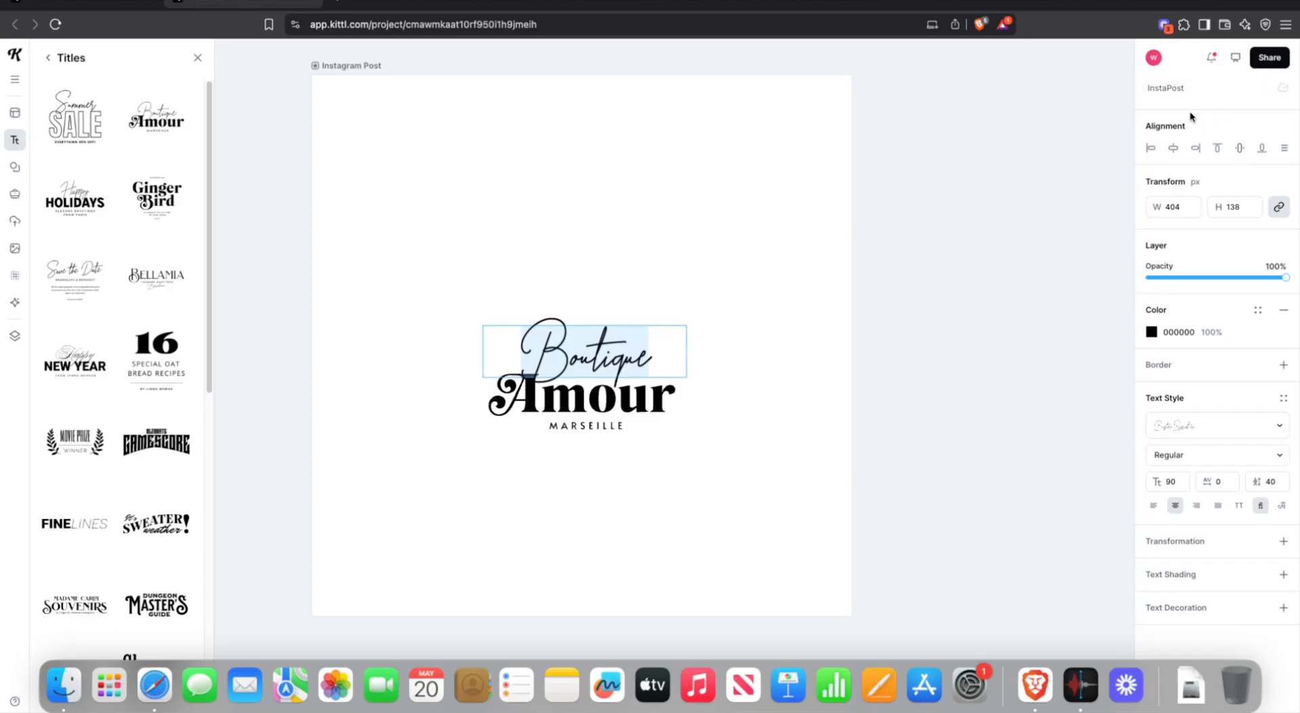
key("Escape")
left_click(714, 284)
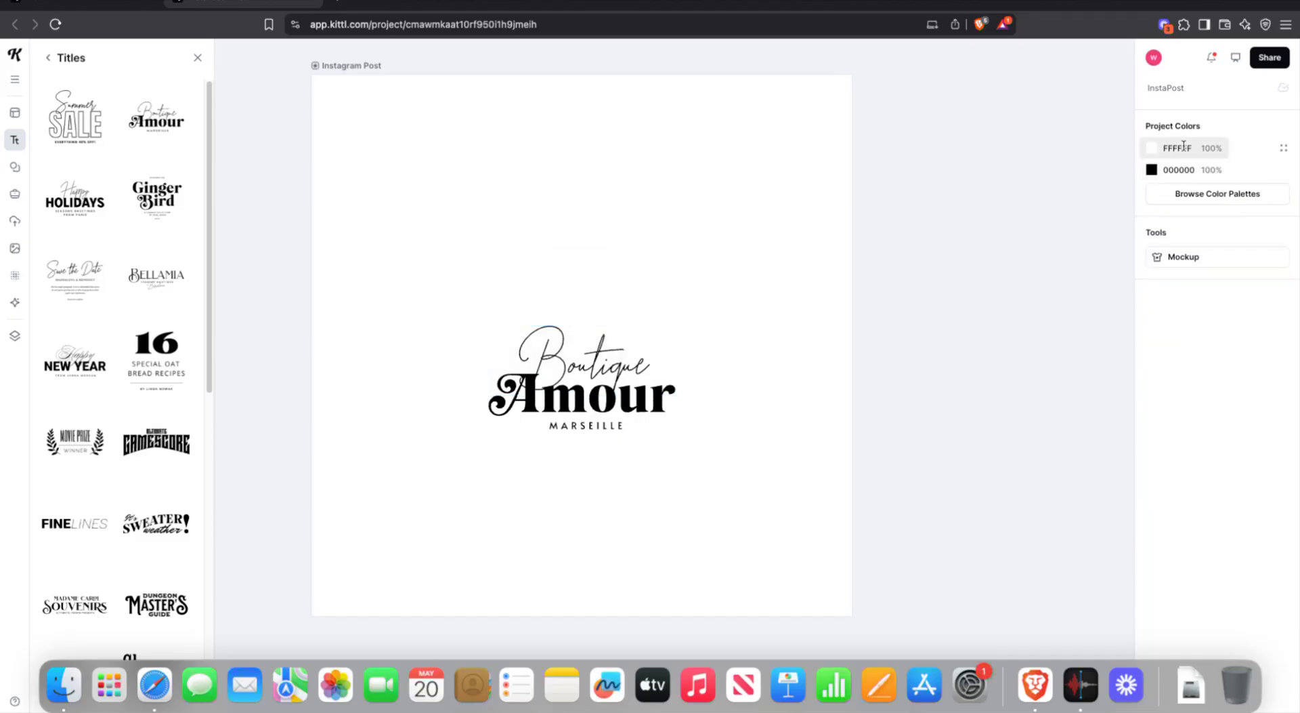
left_click(554, 351)
double_click(554, 351)
double_click(554, 350)
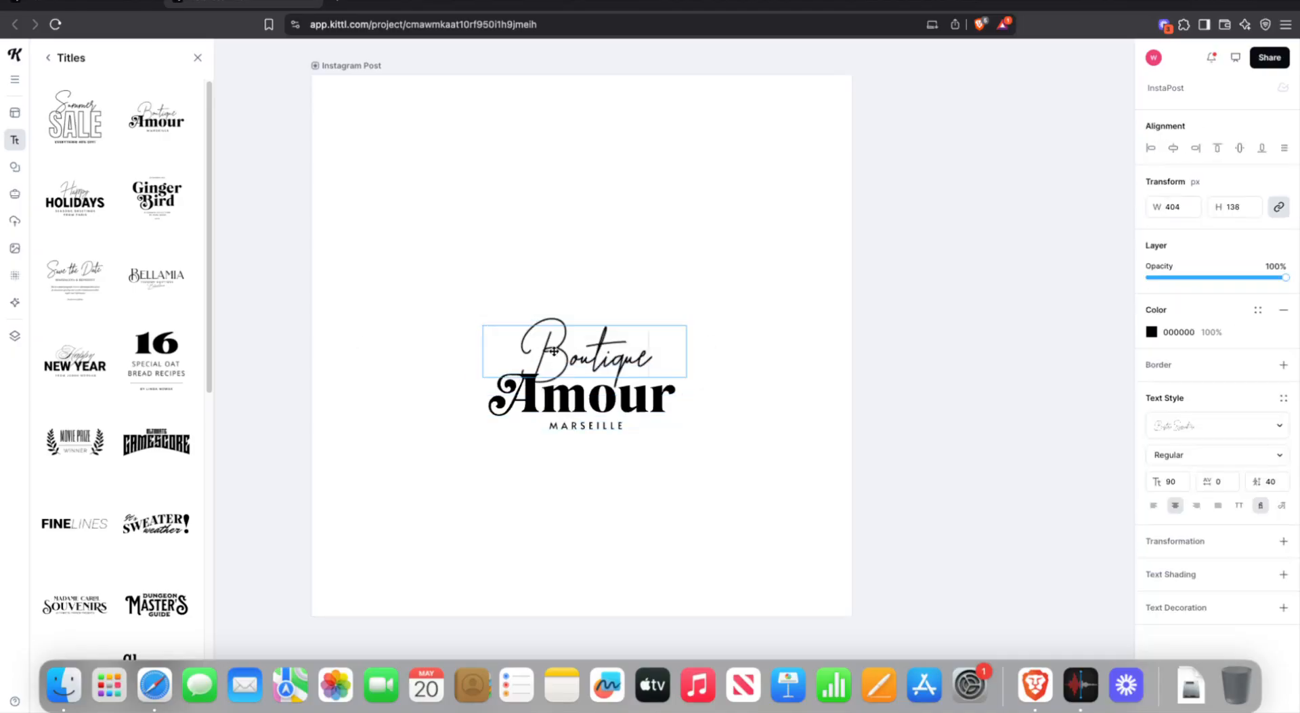
left_click(651, 250)
left_click(703, 277)
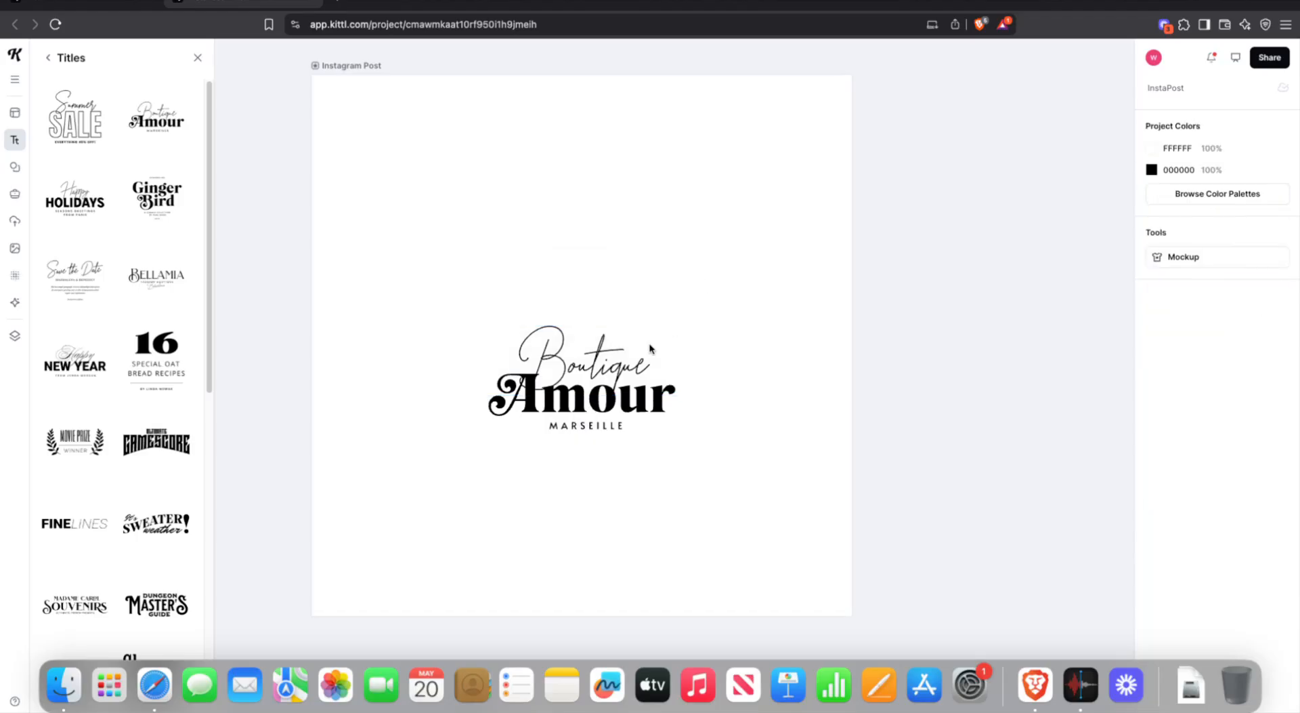
left_click(622, 361)
double_click(622, 361)
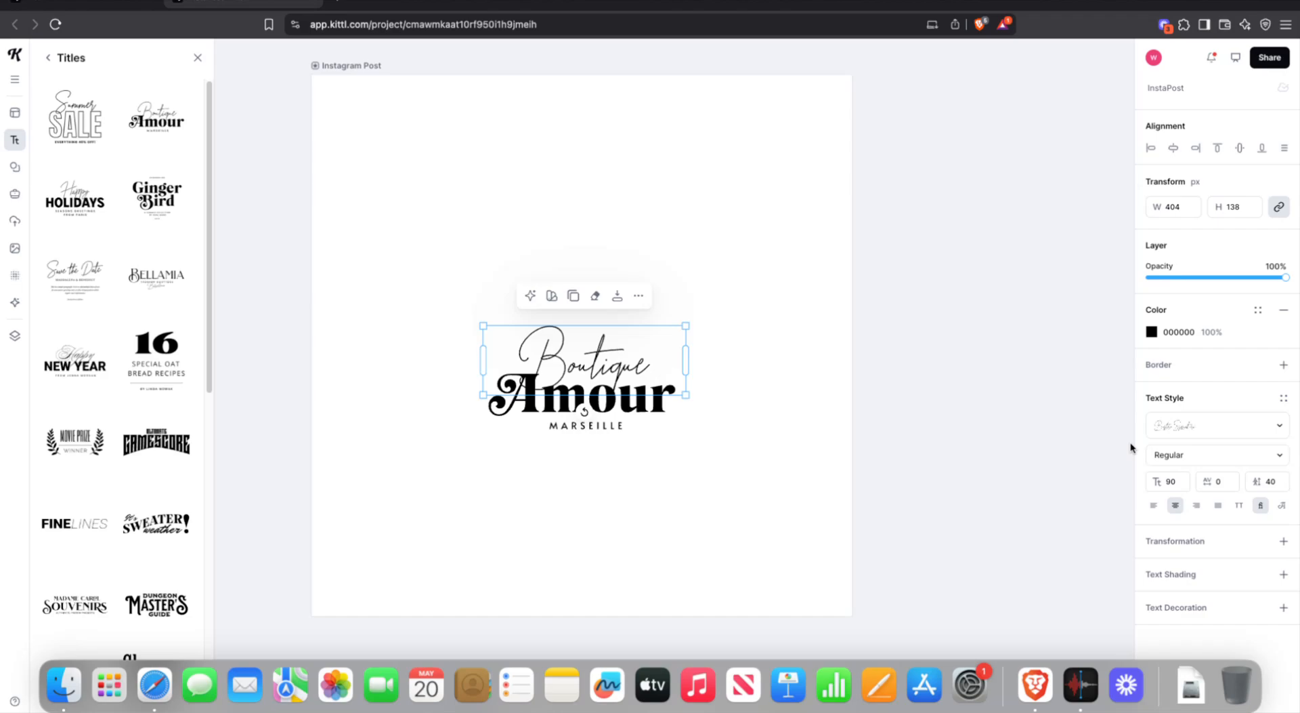
- Replace the script word 'Boutique' with 'De Joker' and reselect the new text
double_click(610, 358)
left_click_drag(649, 357, 344, 346)
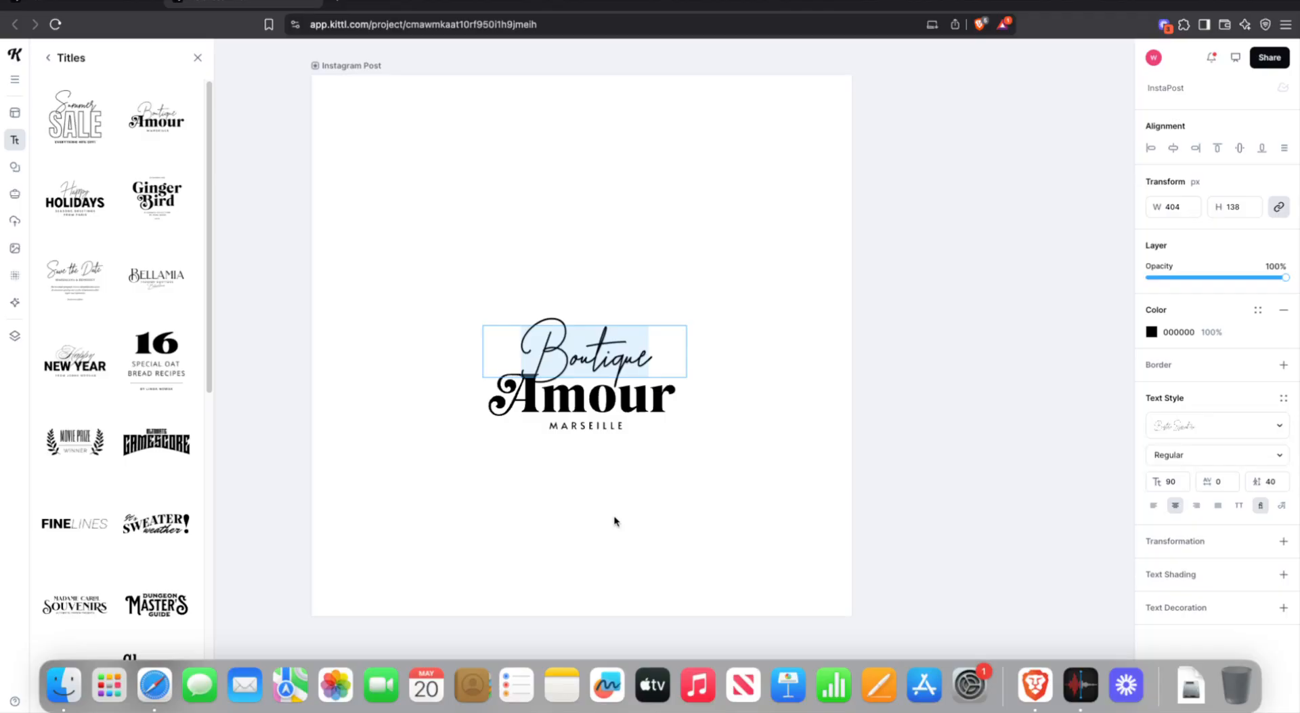
type("D")
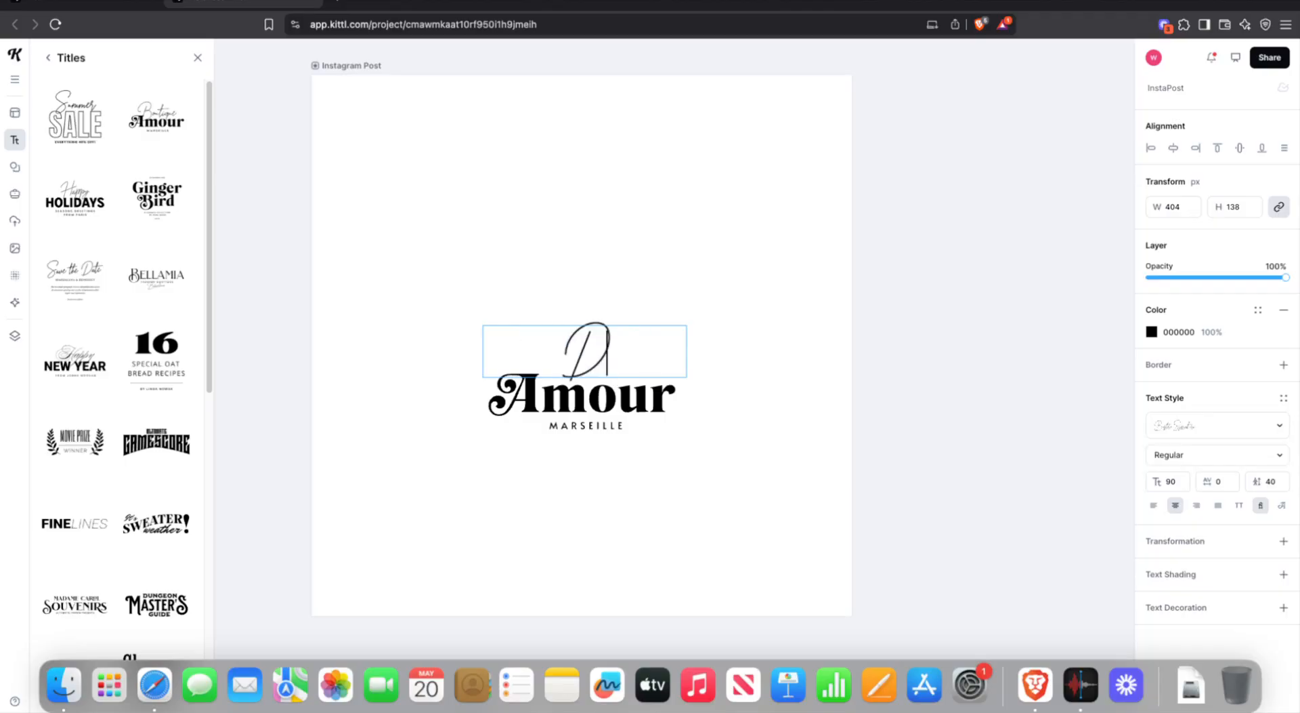
type("e")
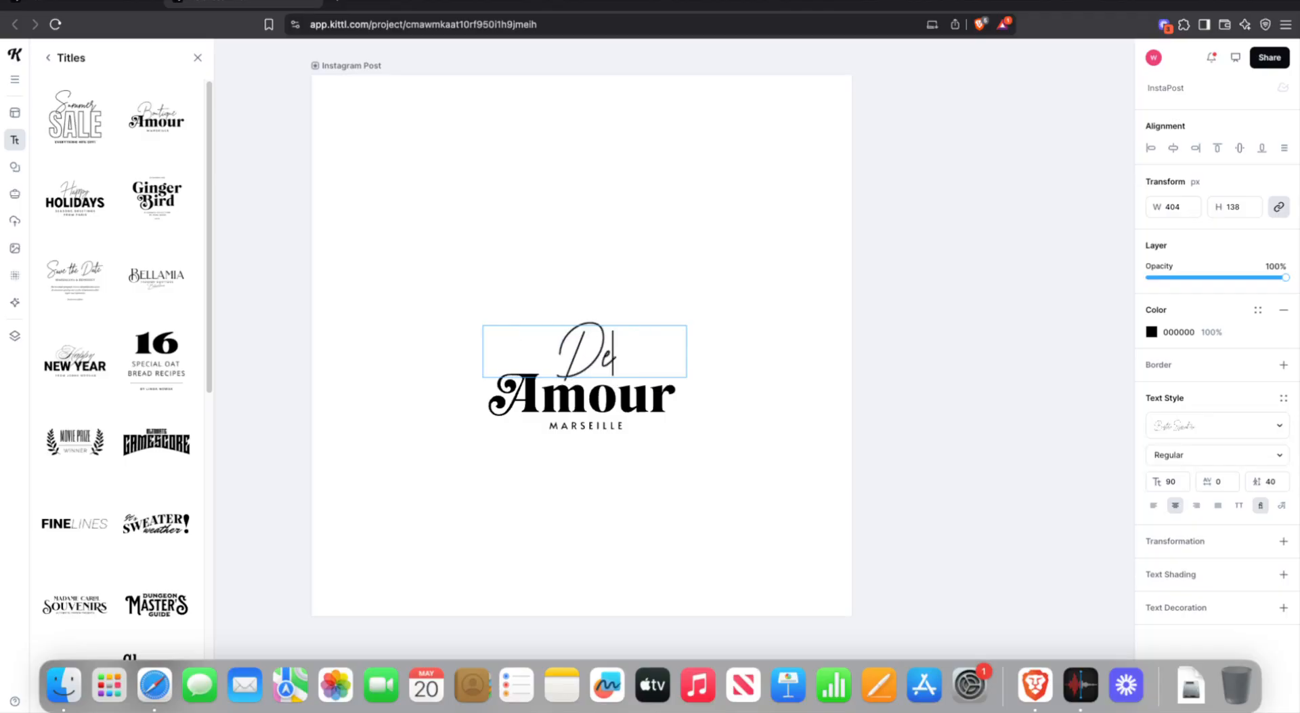
type(" Joke")
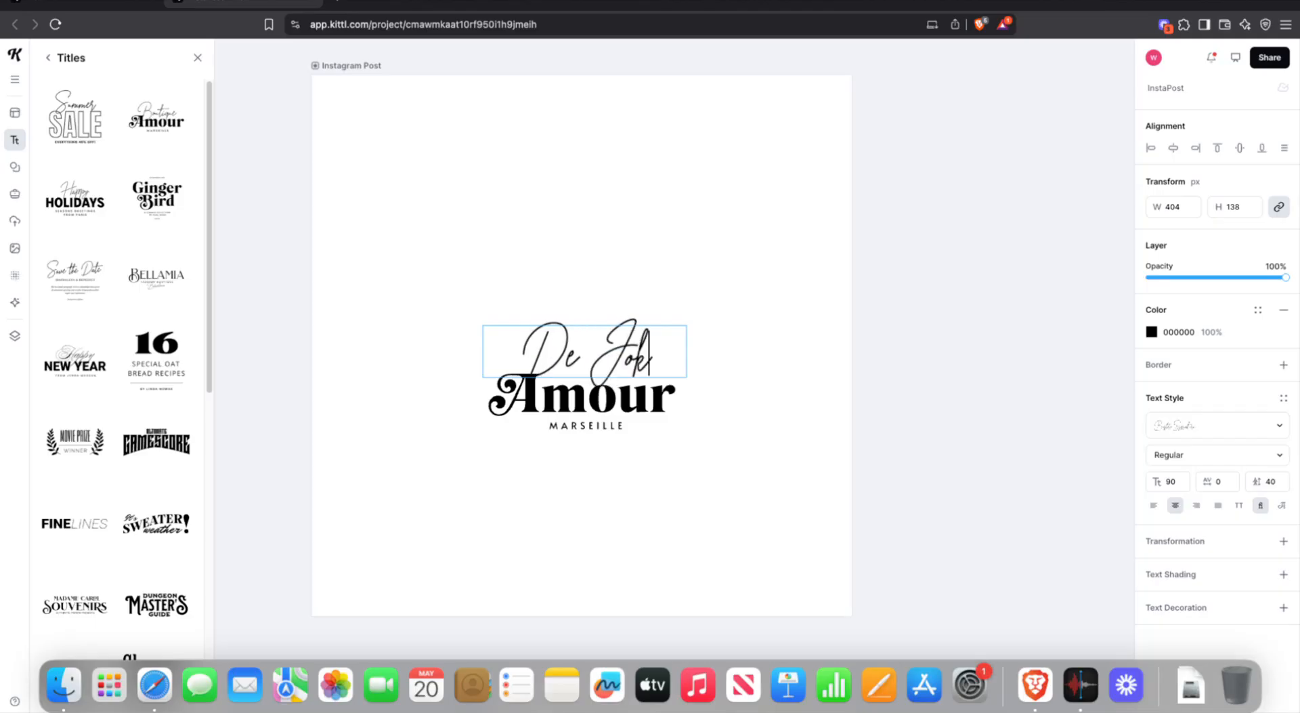
type("r")
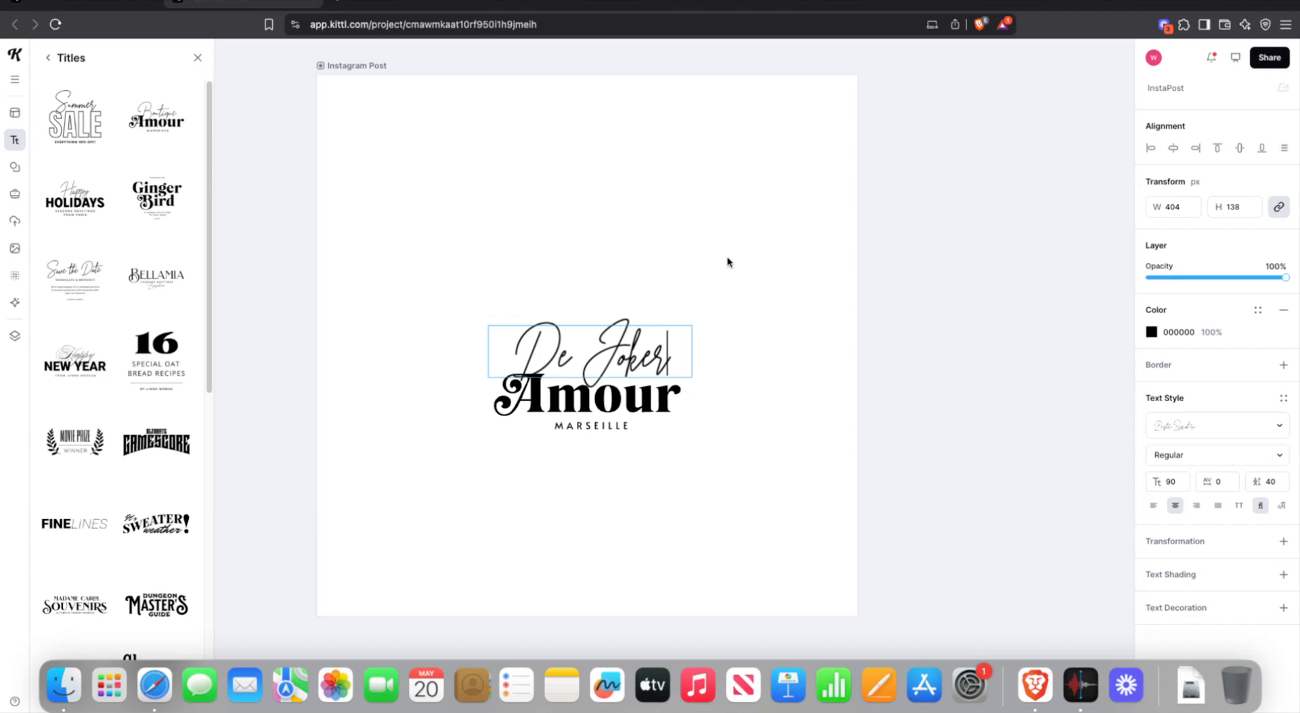
double_click(654, 344)
left_click_drag(681, 347, 453, 344)
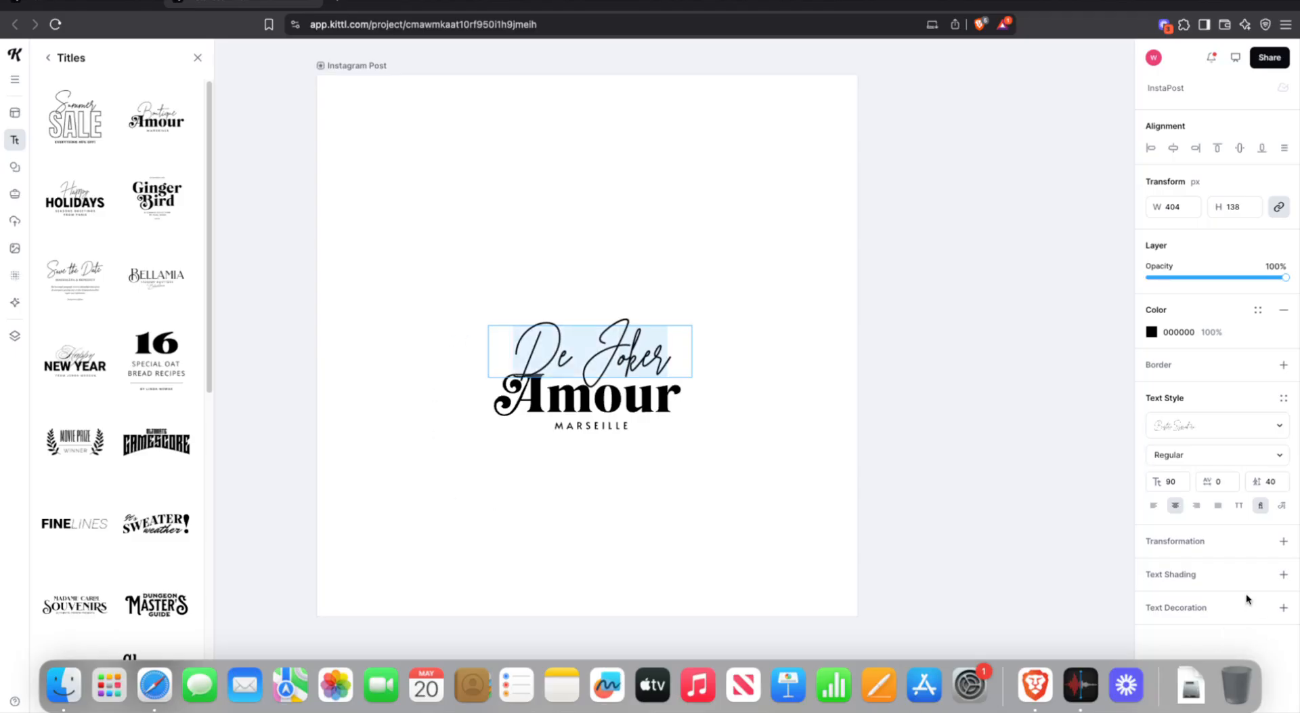
- Open the typeface list for the 'De Joker' text and scroll through the fonts
left_click(1240, 429)
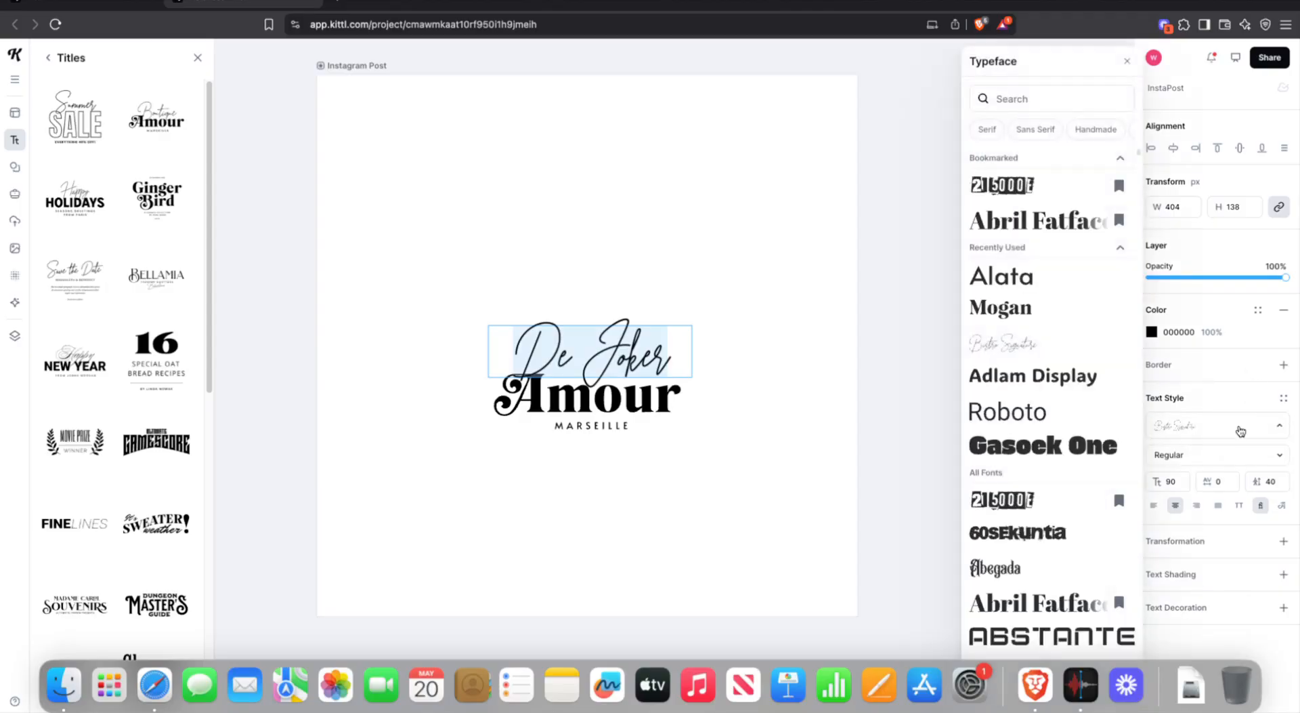
left_click(1244, 427)
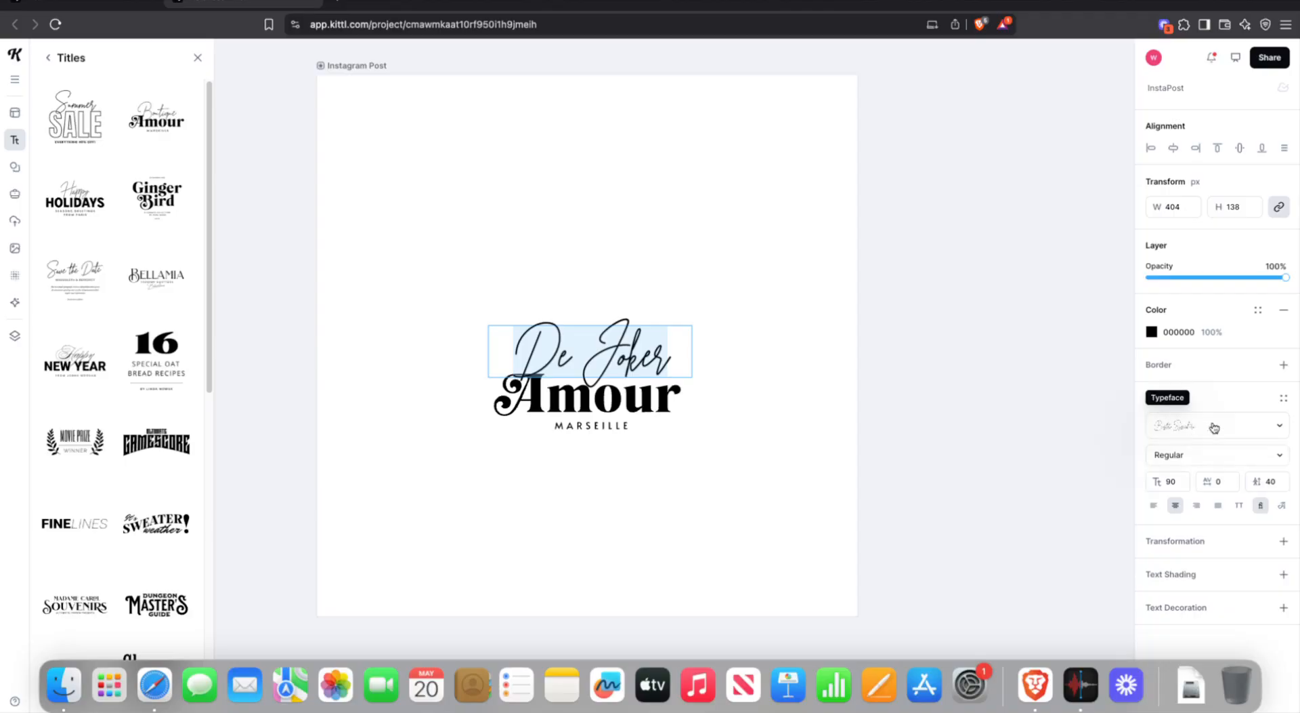
left_click(1246, 427)
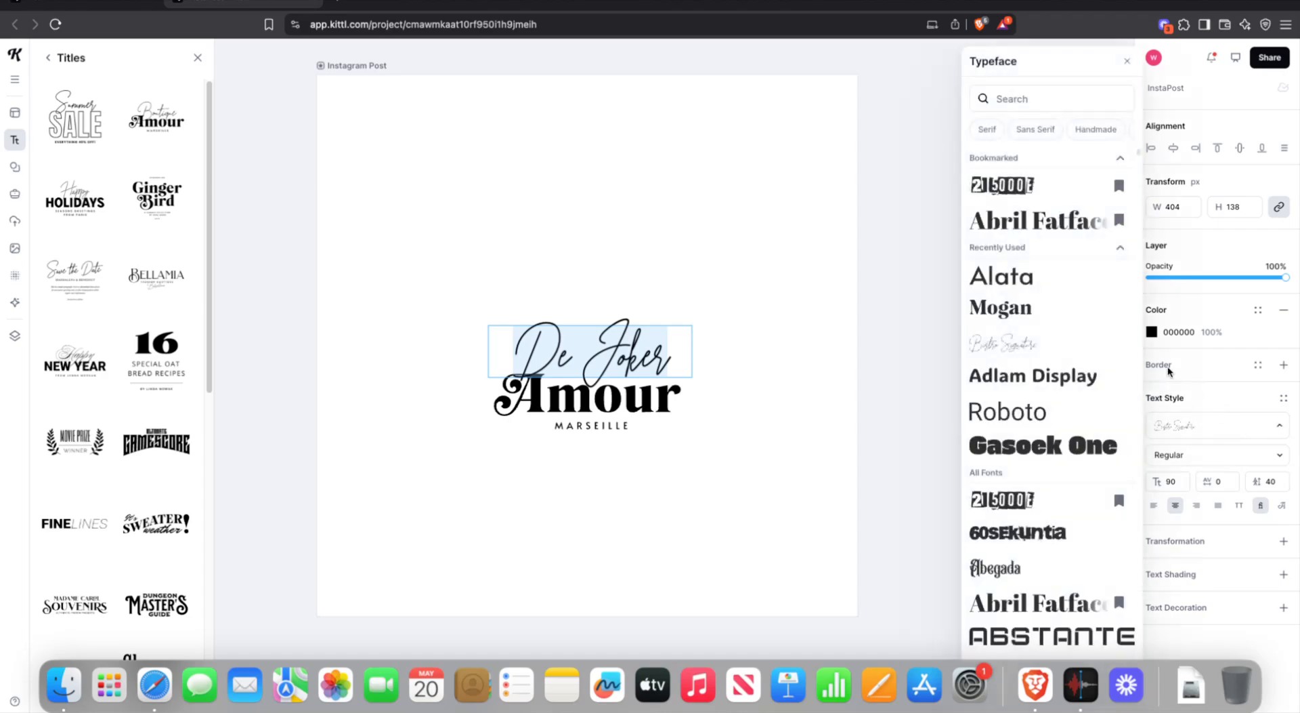
scroll(1095, 358, "down", 2)
scroll(1083, 373, "down", 10)
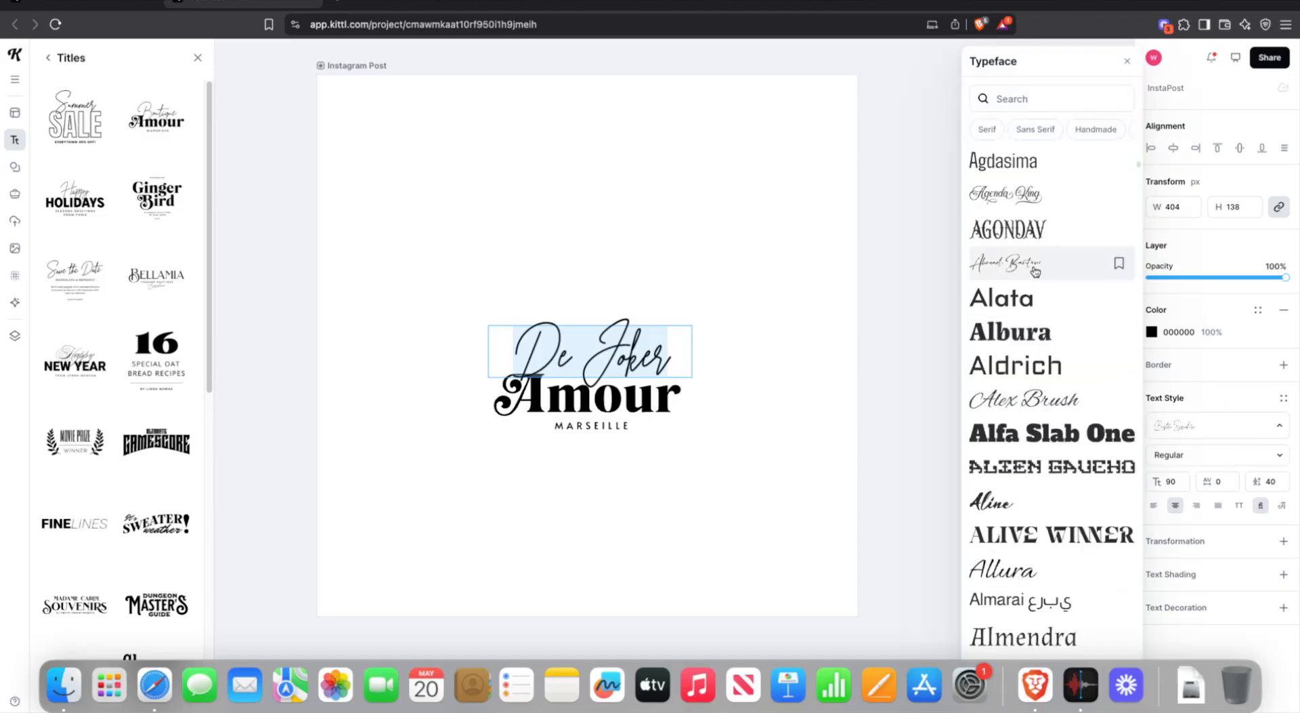
scroll(1033, 332, "down", 5)
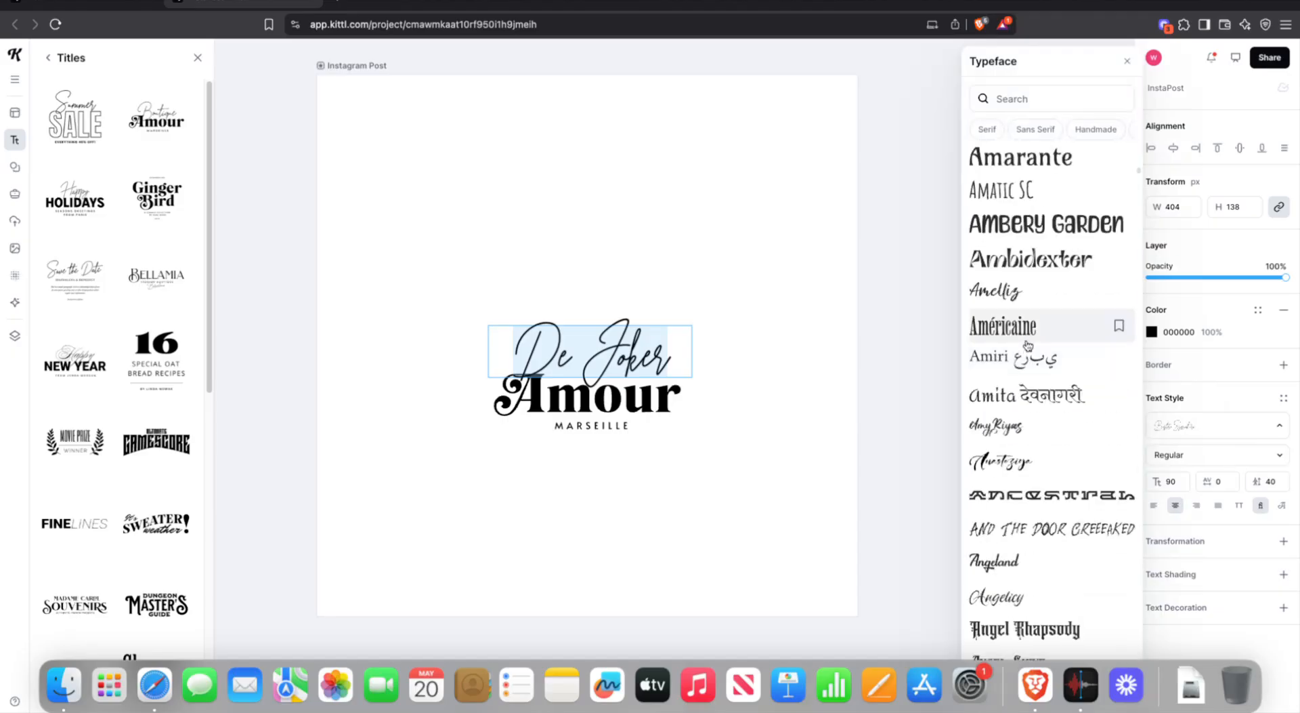
scroll(1028, 344, "up", 3)
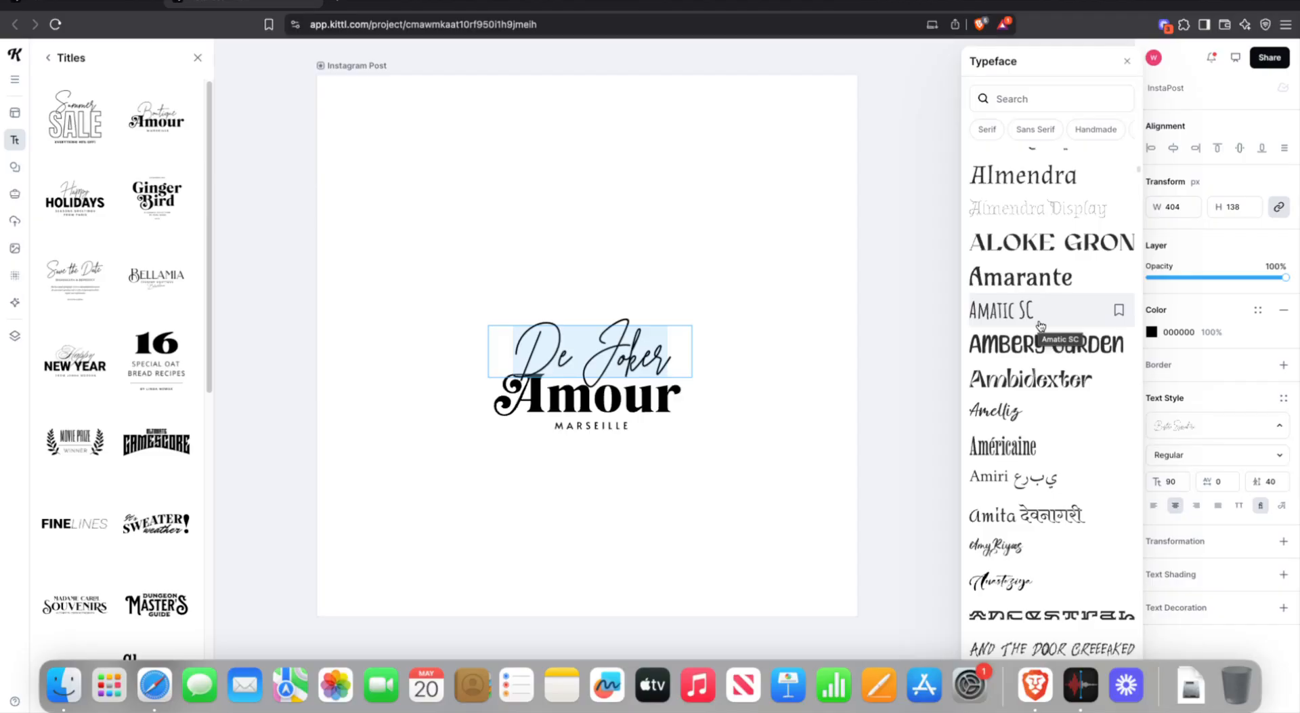
- Undo the script back to 'Boutique' and retype it as 'Da Joker'
left_click(760, 263)
key("super+z")
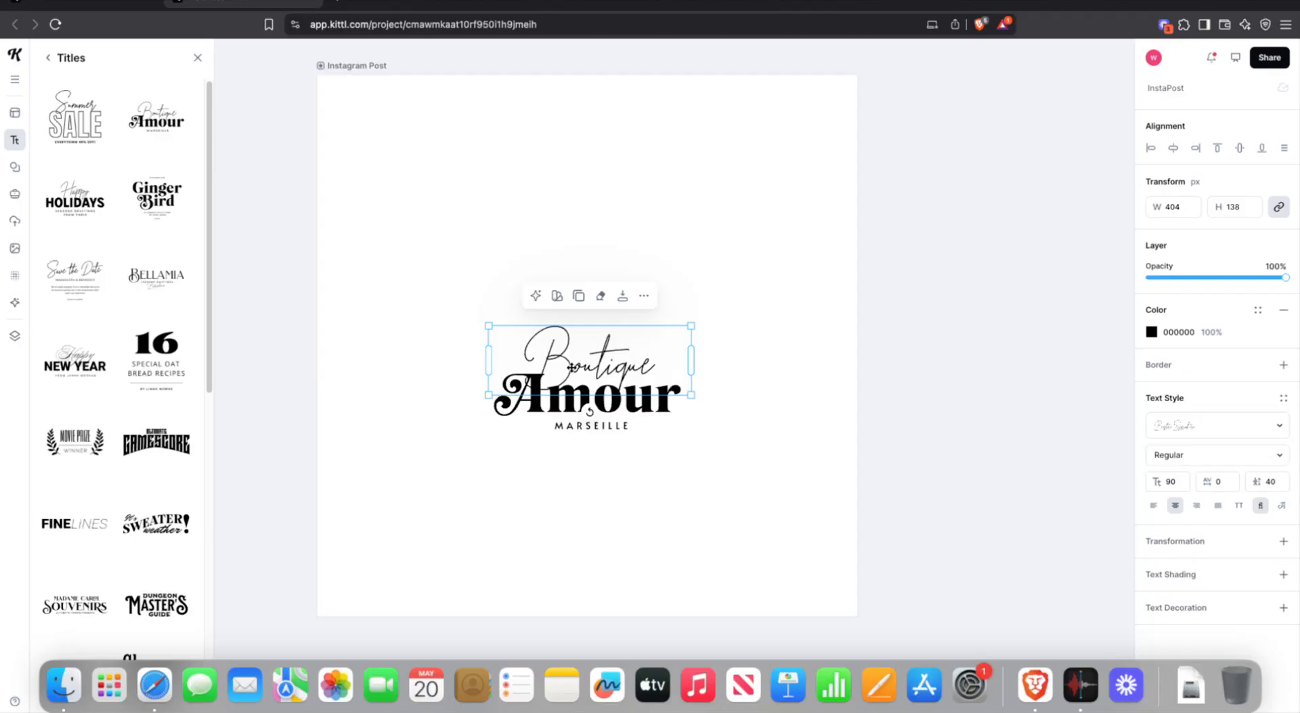
double_click(571, 366)
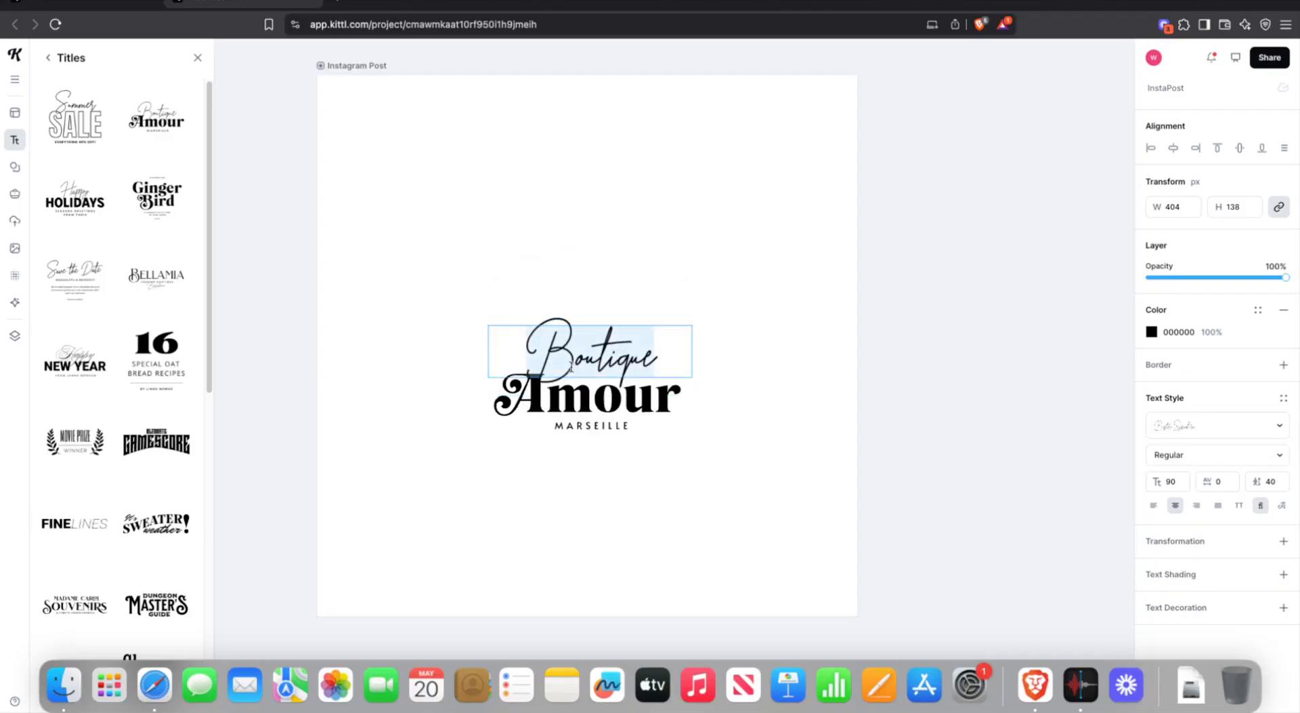
type("d")
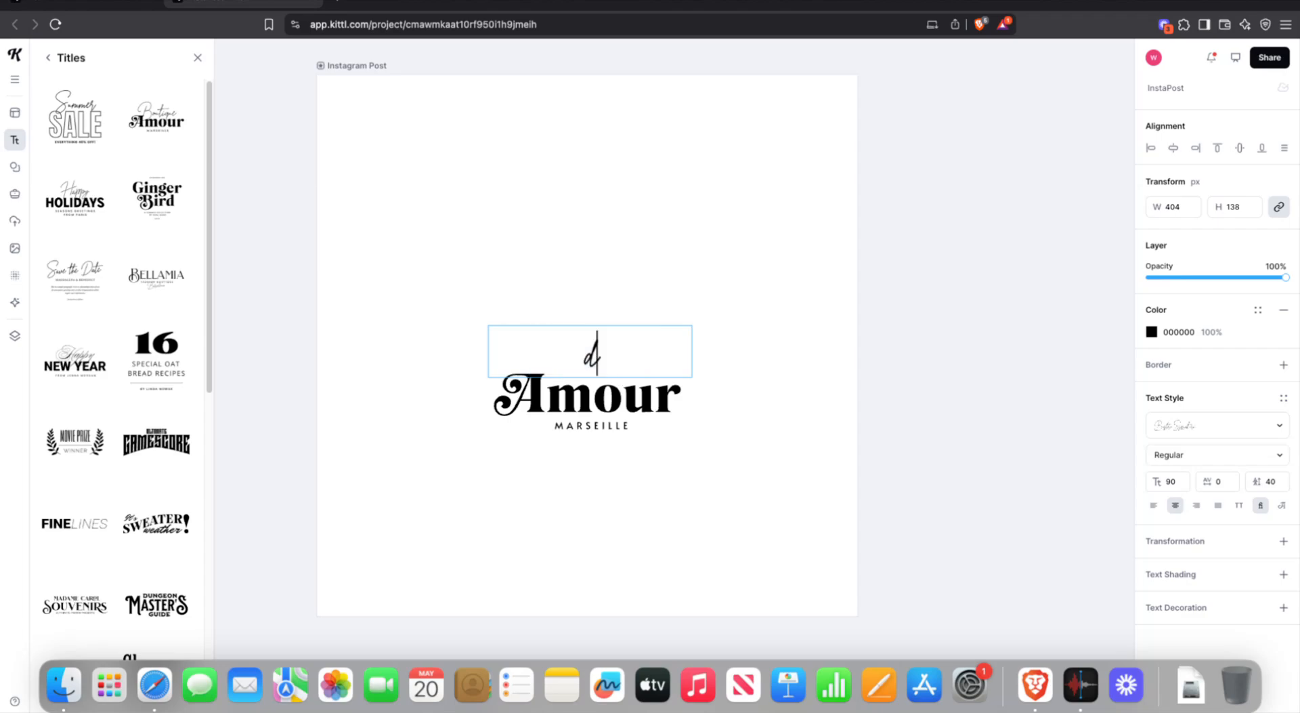
key("BackSpace")
type("Da ")
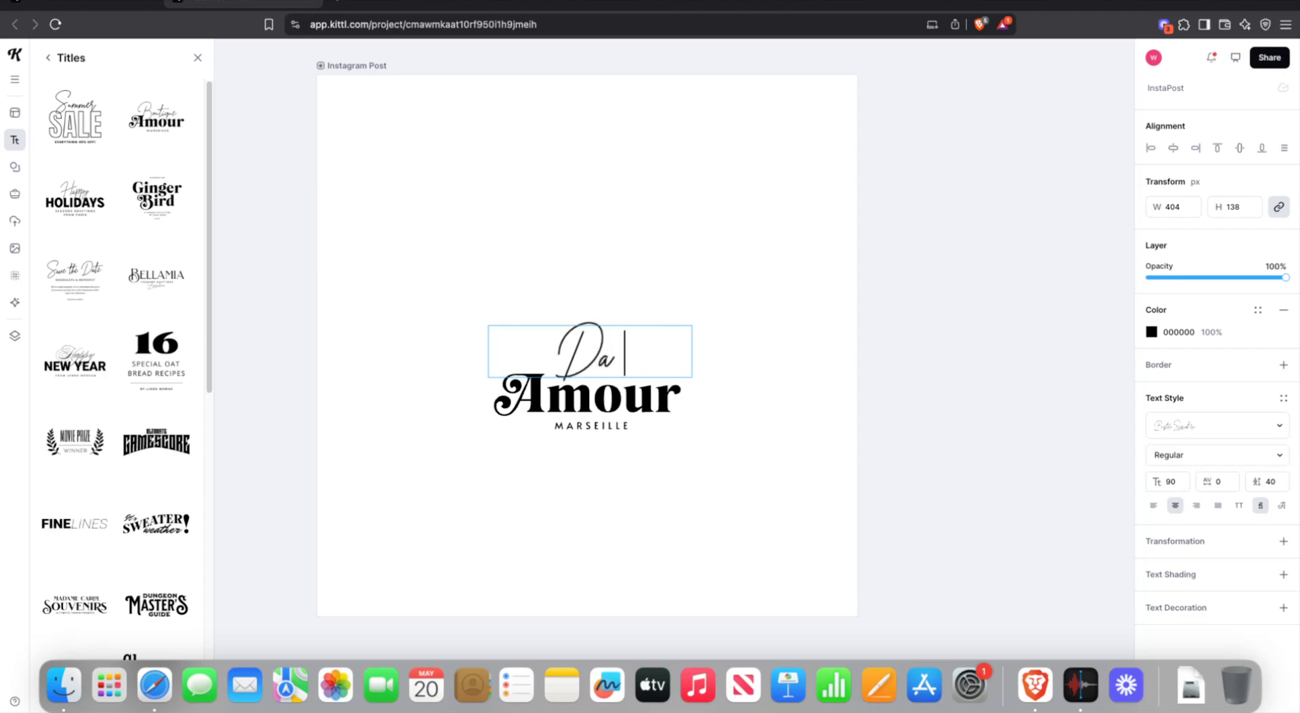
type("Joker")
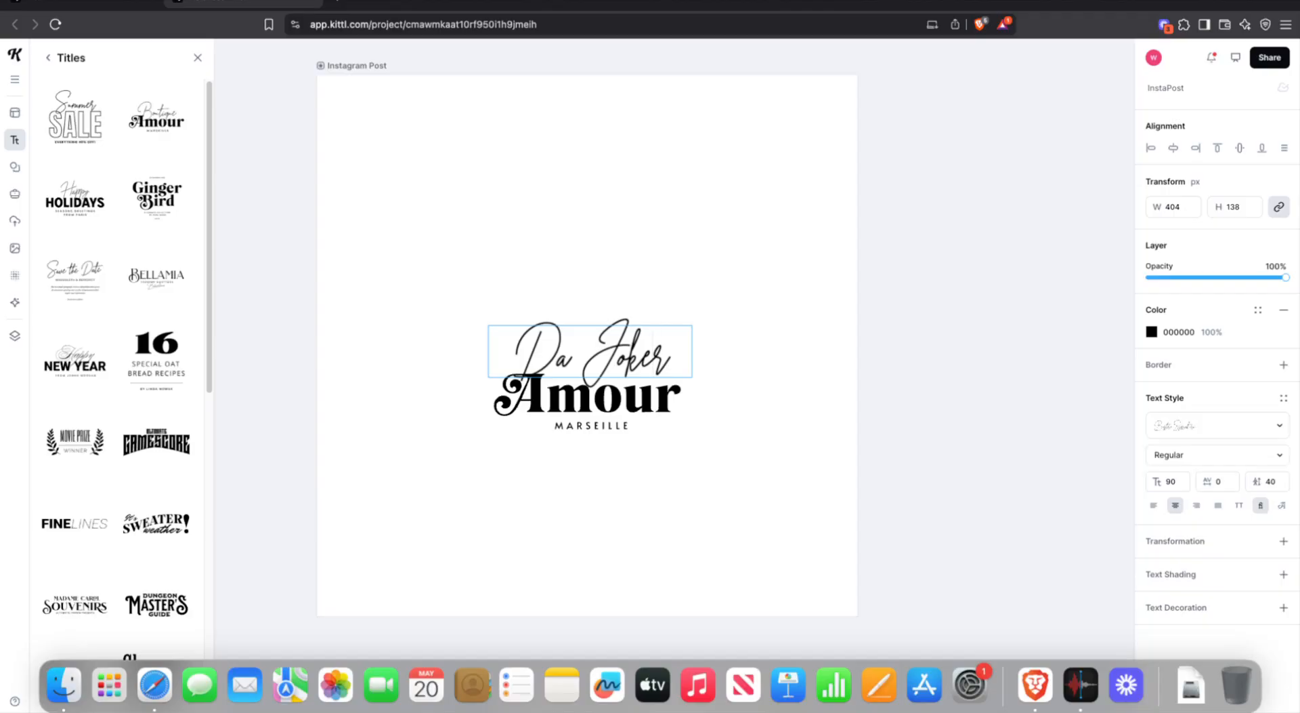
- Move the 'Da Joker' script up off 'Amour' so it sits above it
key("Escape")
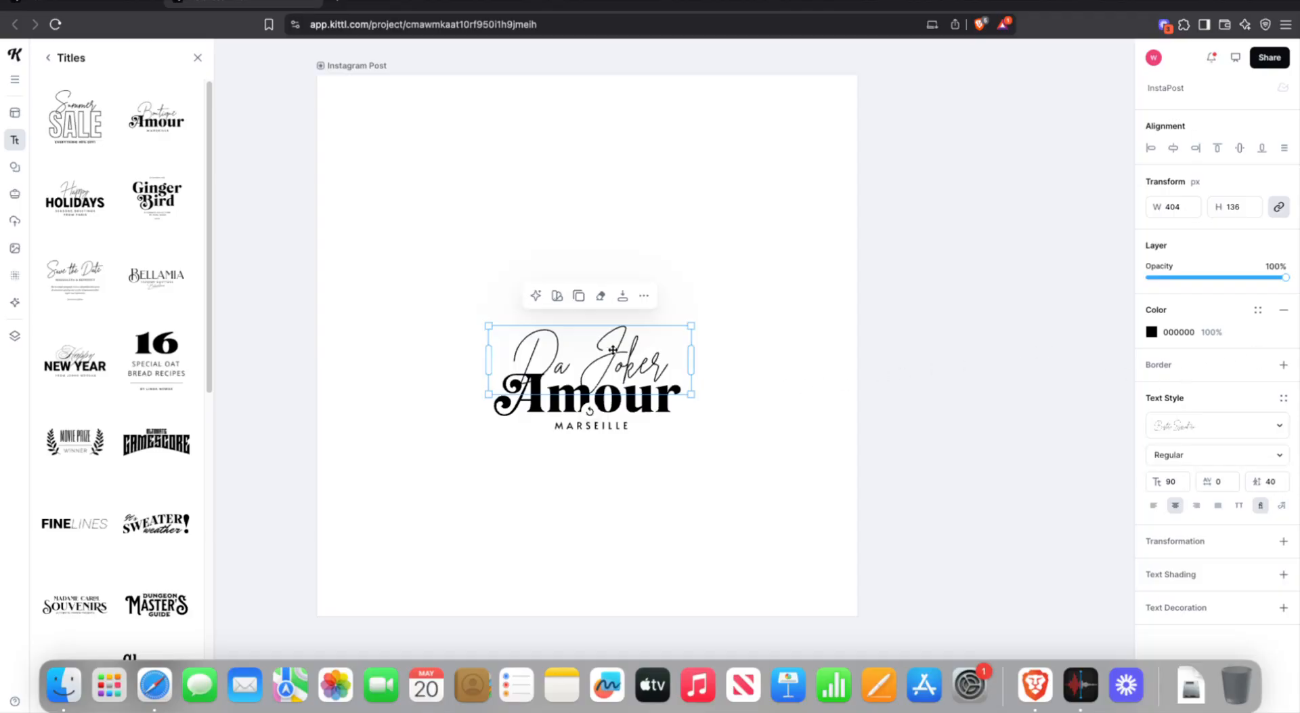
mouse_move(602, 349)
left_mouse_down()
mouse_move(601, 330)
mouse_move(603, 350)
left_mouse_up()
left_click_drag(556, 360, 525, 384)
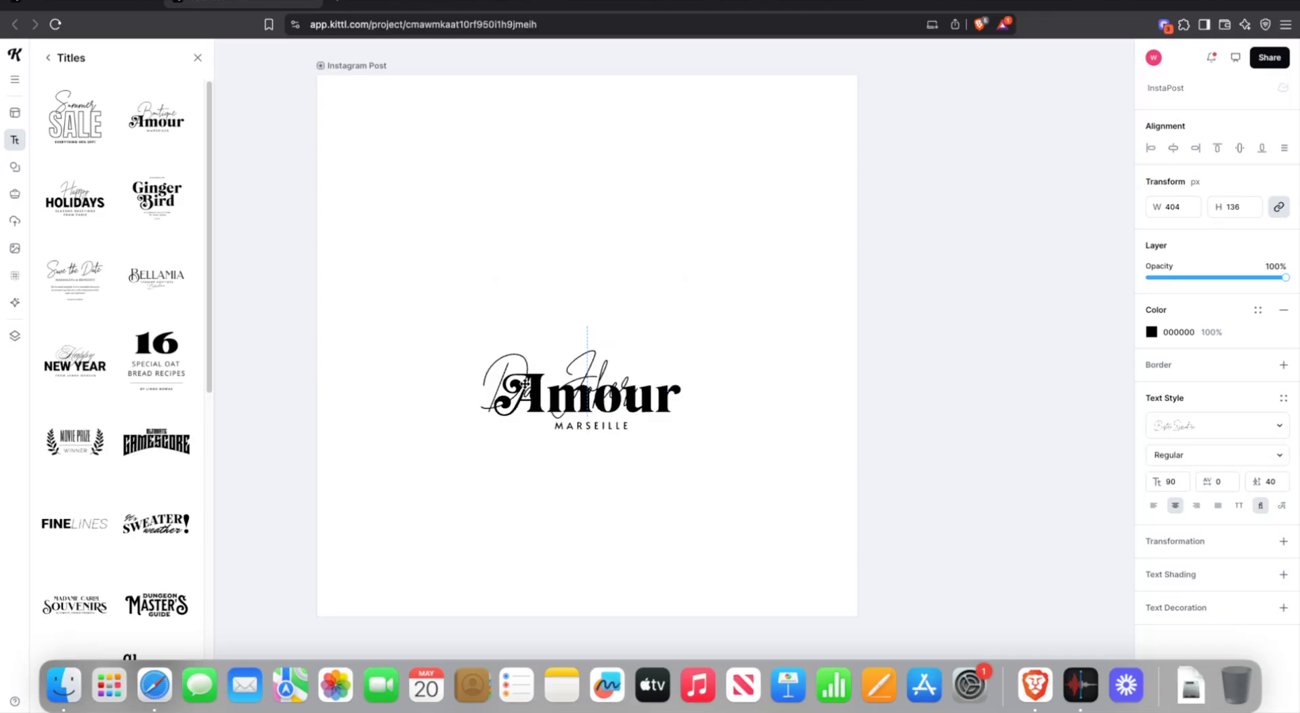
left_click_drag(525, 383, 501, 306)
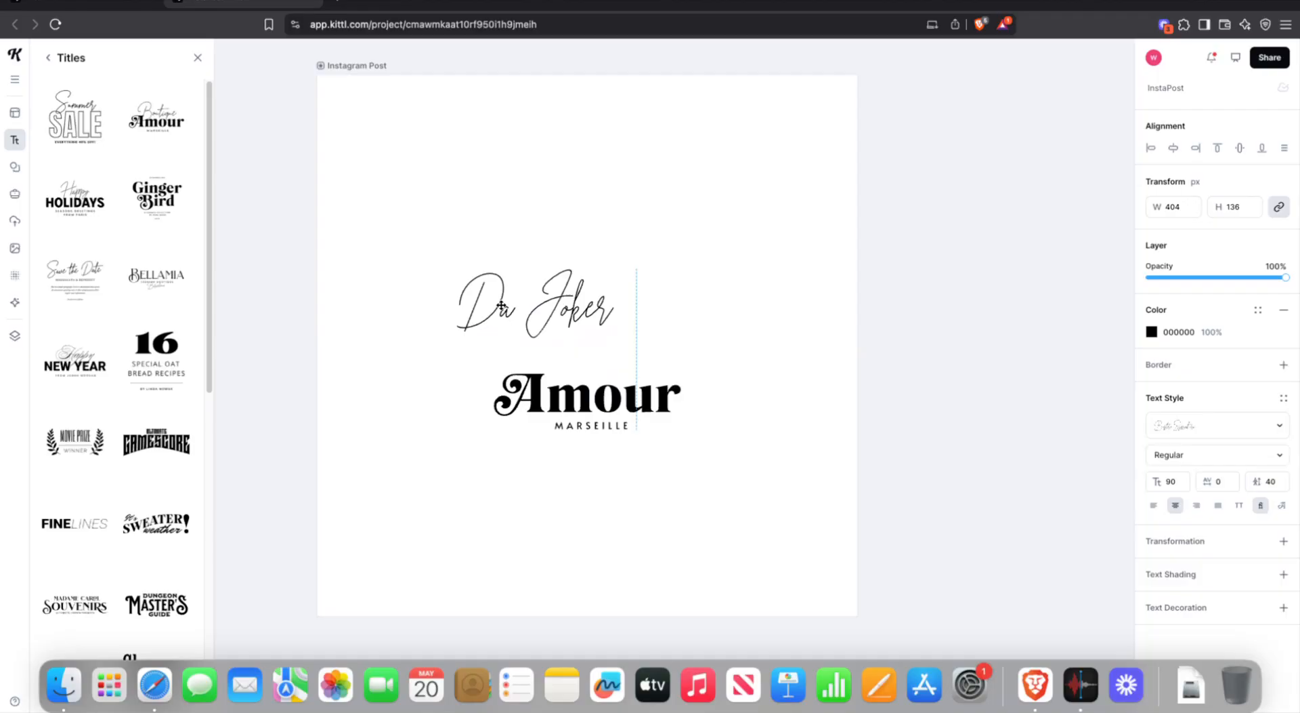
- Nudge 'Da Joker' until it sits snug and roughly centred just above 'Amour'
left_click_drag(502, 306, 1282, 144)
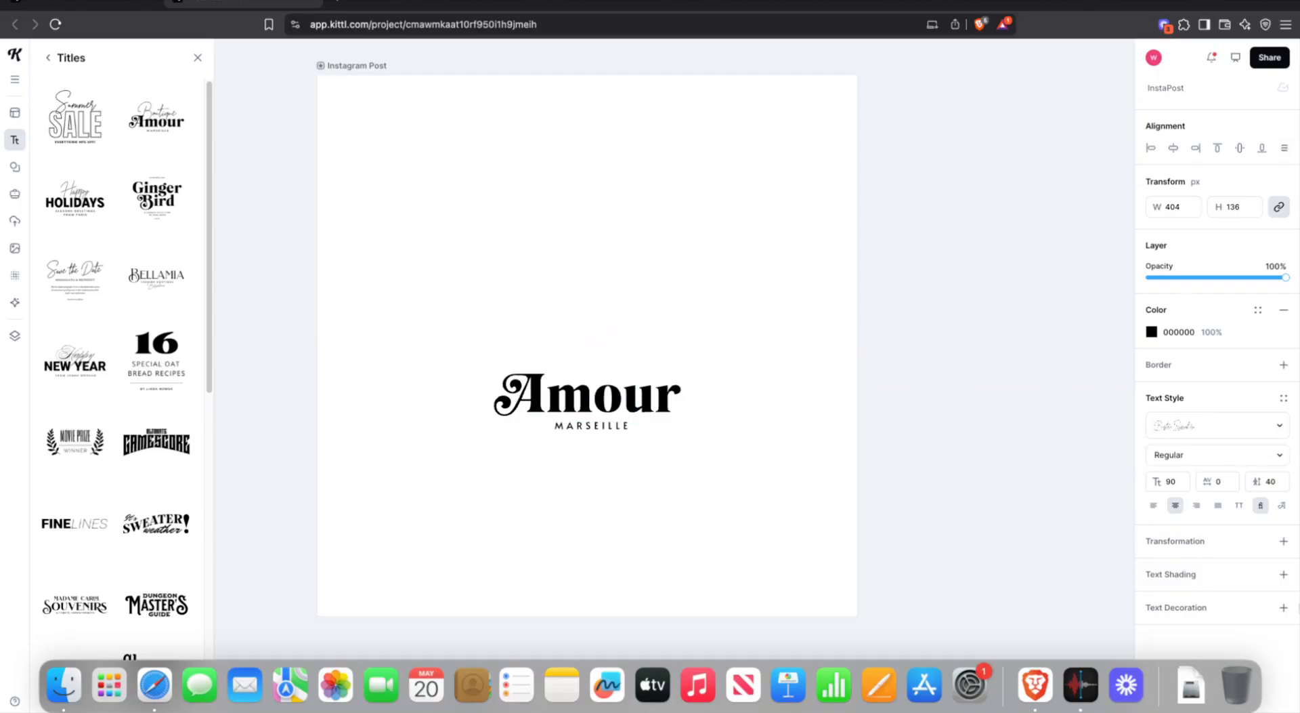
left_click_drag(203, 471, 529, 321)
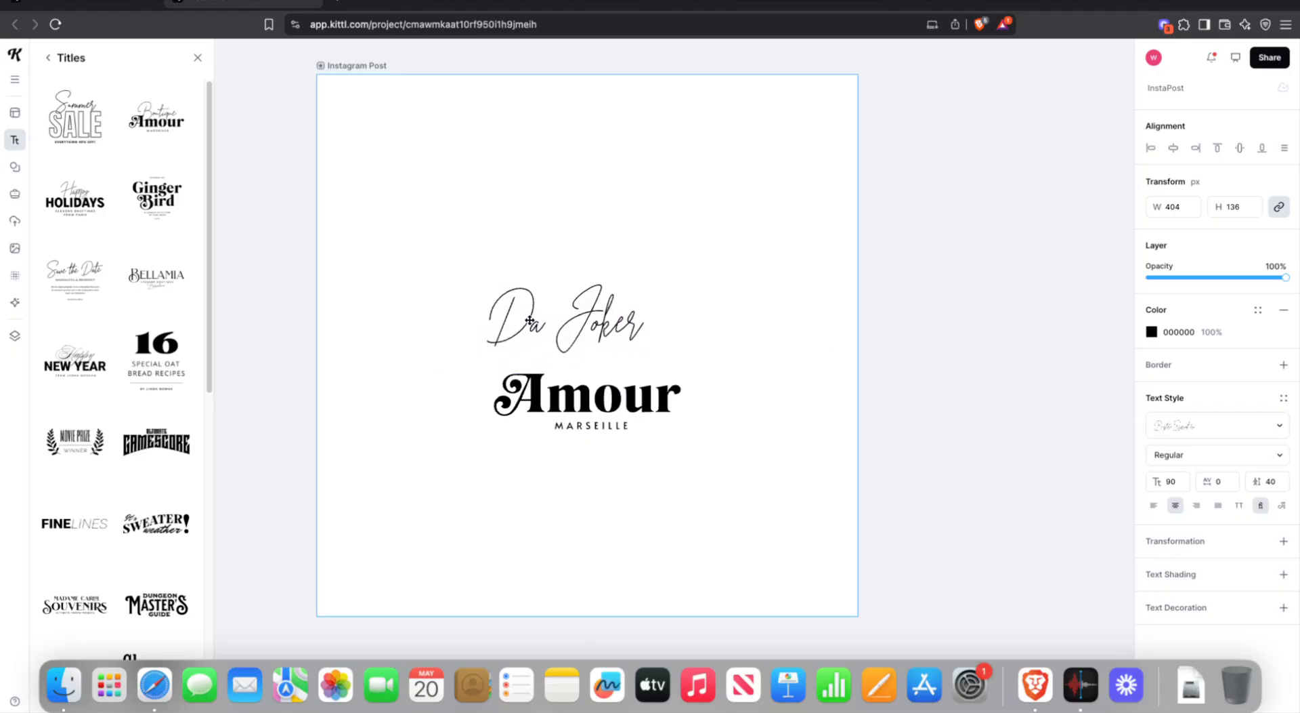
left_click_drag(529, 320, 529, 320)
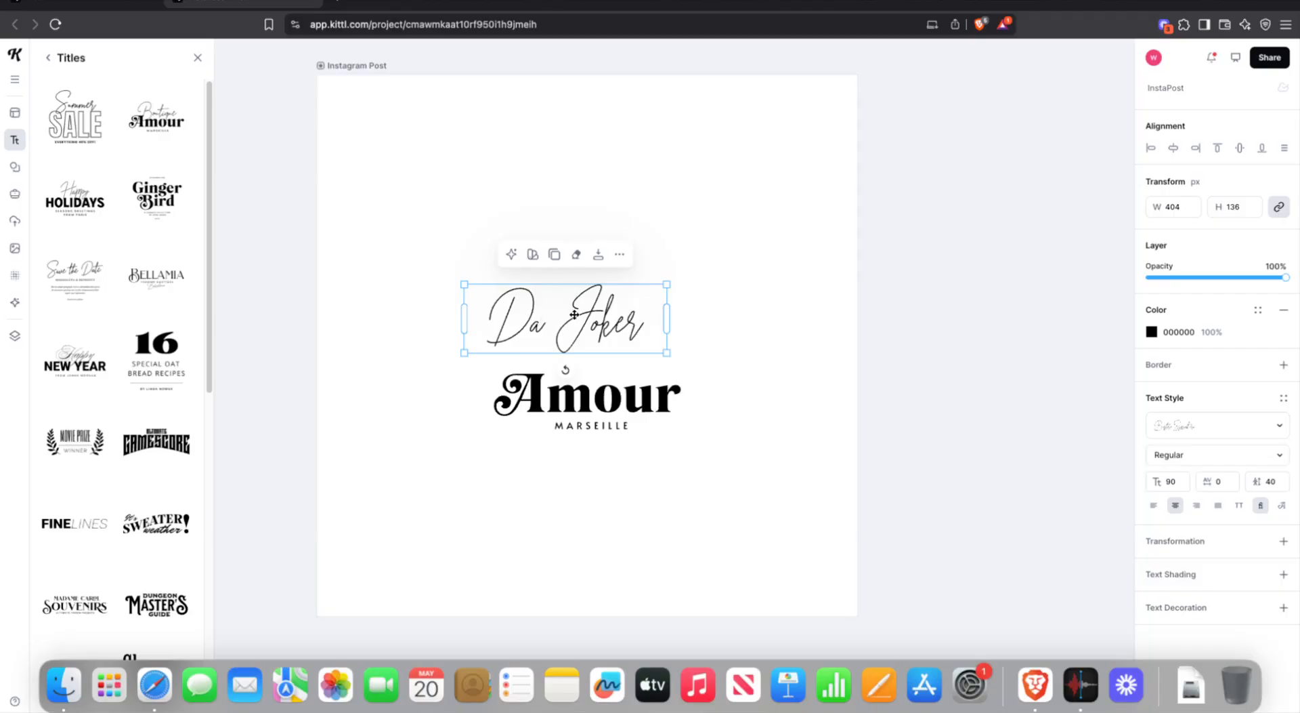
left_click_drag(574, 315, 591, 309)
left_click(775, 230)
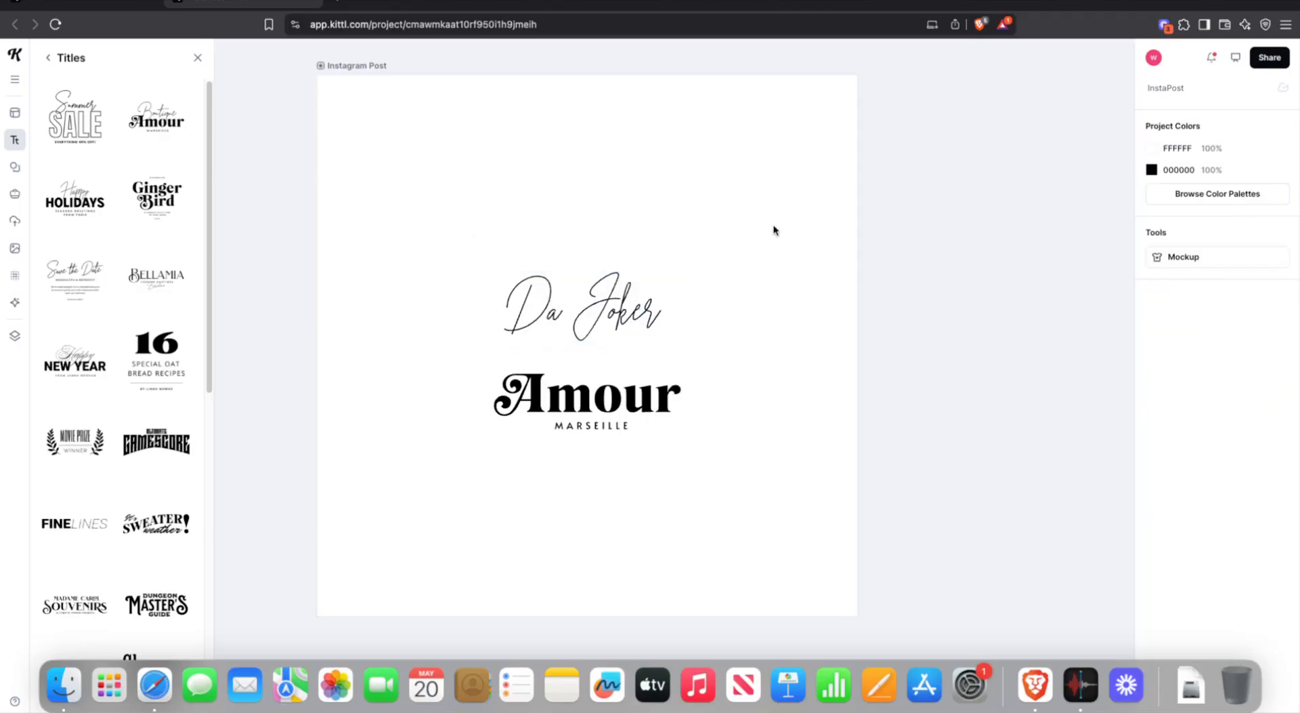
left_click(595, 305)
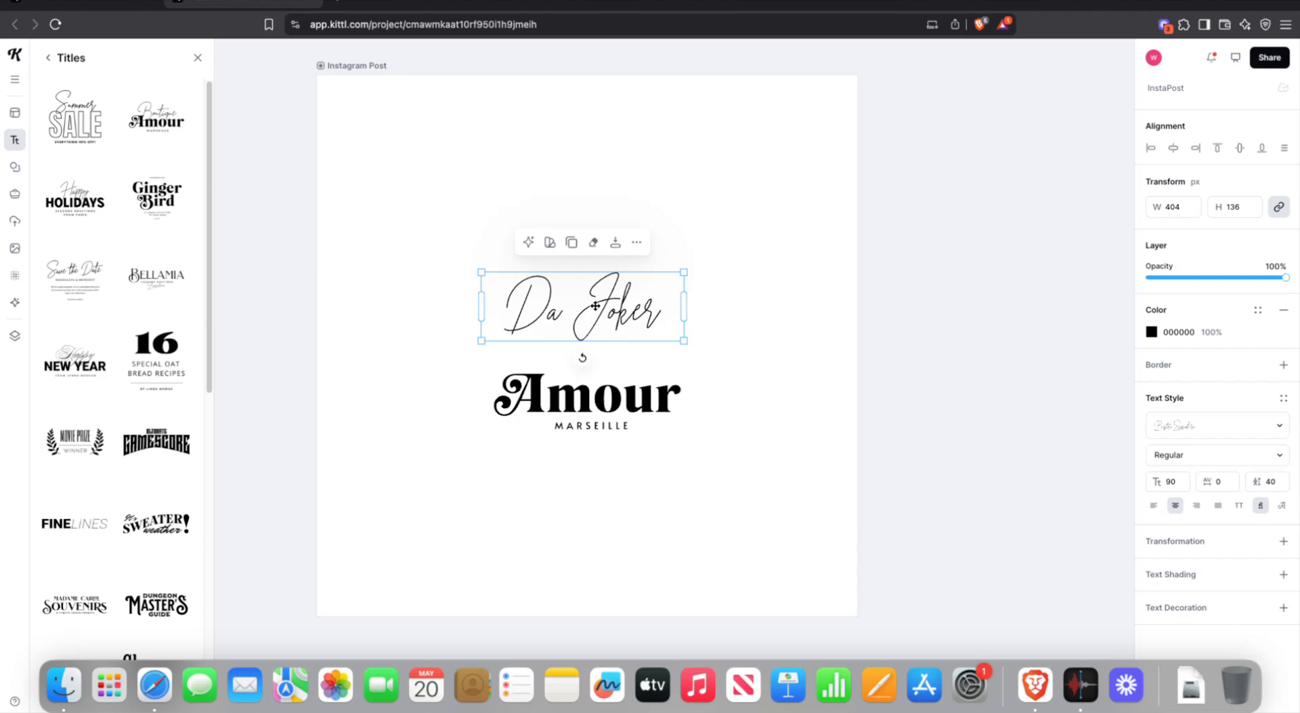
mouse_move(595, 306)
left_mouse_down()
mouse_move(659, 246)
mouse_move(582, 212)
mouse_move(602, 249)
mouse_move(535, 259)
mouse_move(683, 309)
mouse_move(671, 254)
mouse_move(613, 257)
mouse_move(628, 328)
mouse_move(611, 271)
mouse_move(633, 318)
mouse_move(596, 322)
mouse_move(596, 307)
left_mouse_up()
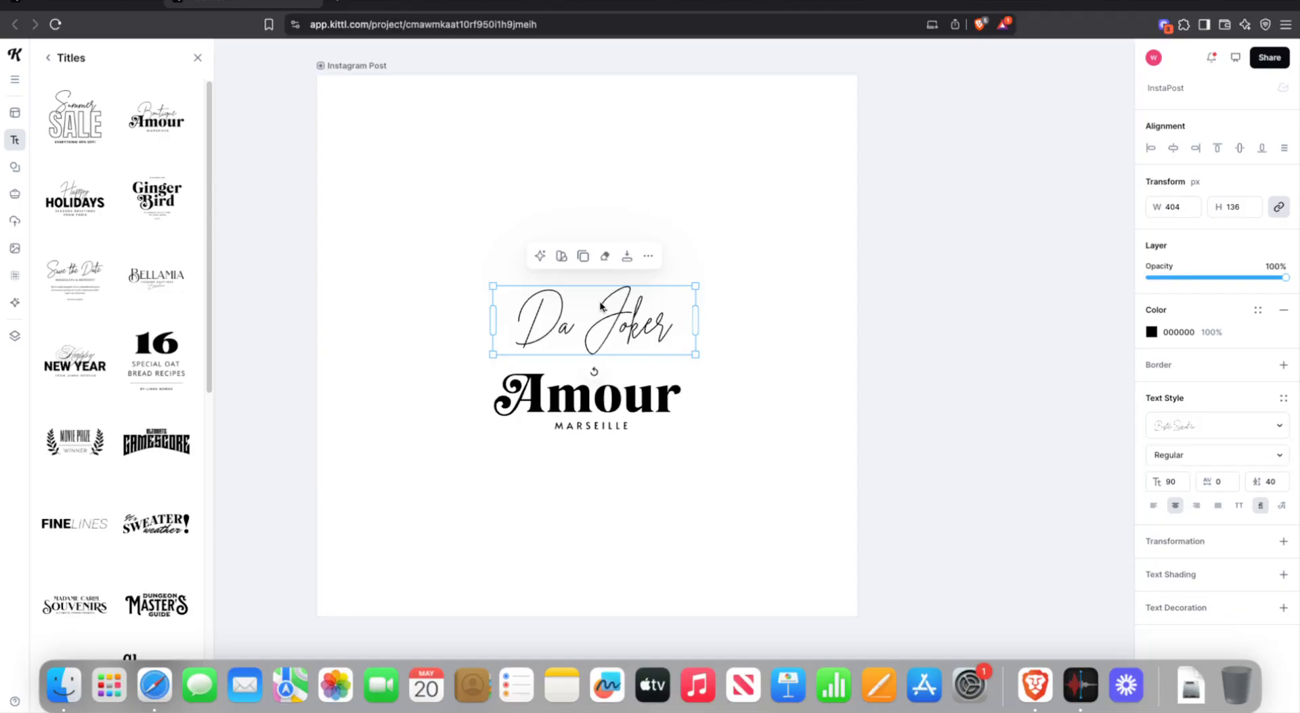
- Set the 'Da Joker' script to Bold weight at font size 120
double_click(600, 306)
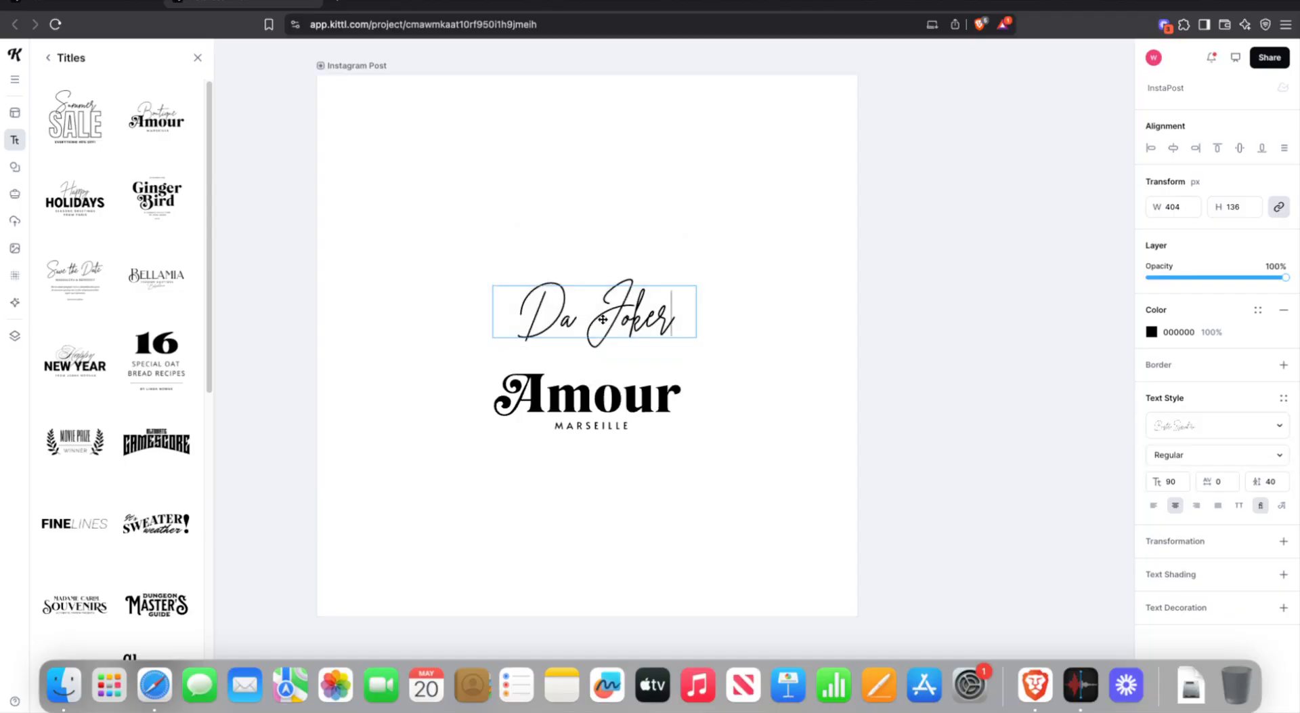
key("Escape")
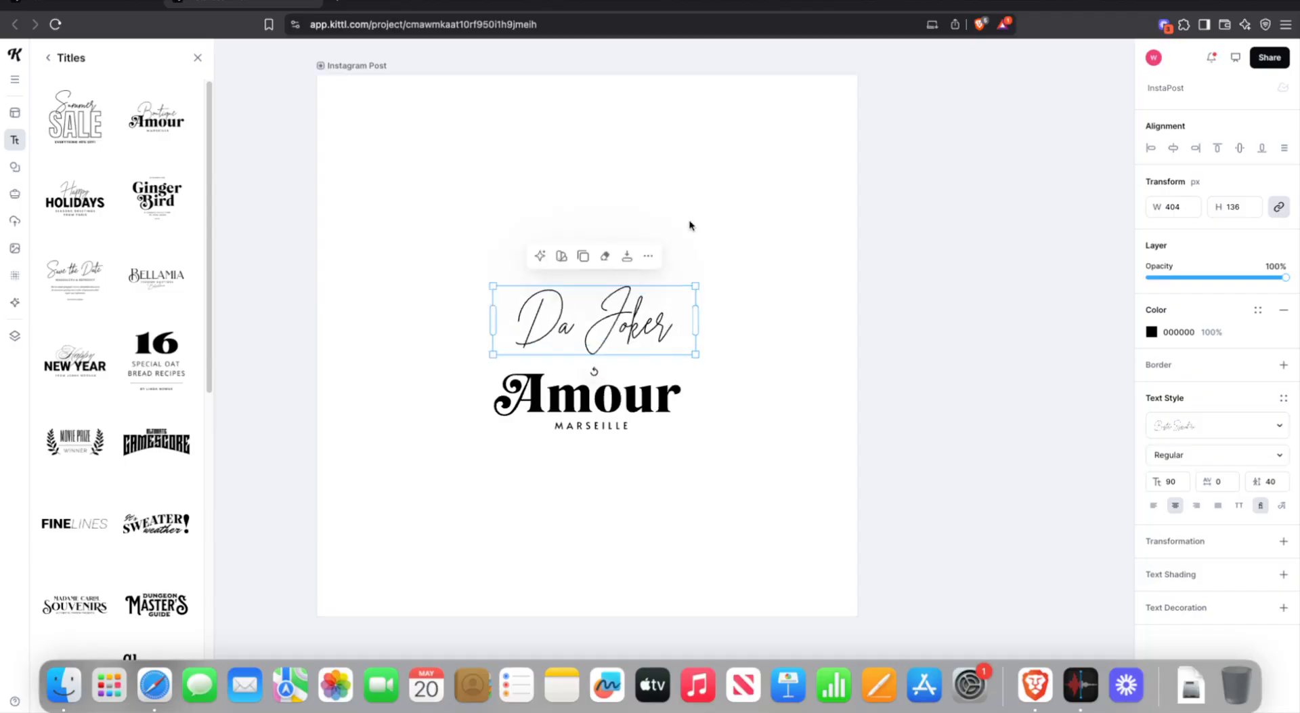
double_click(632, 314)
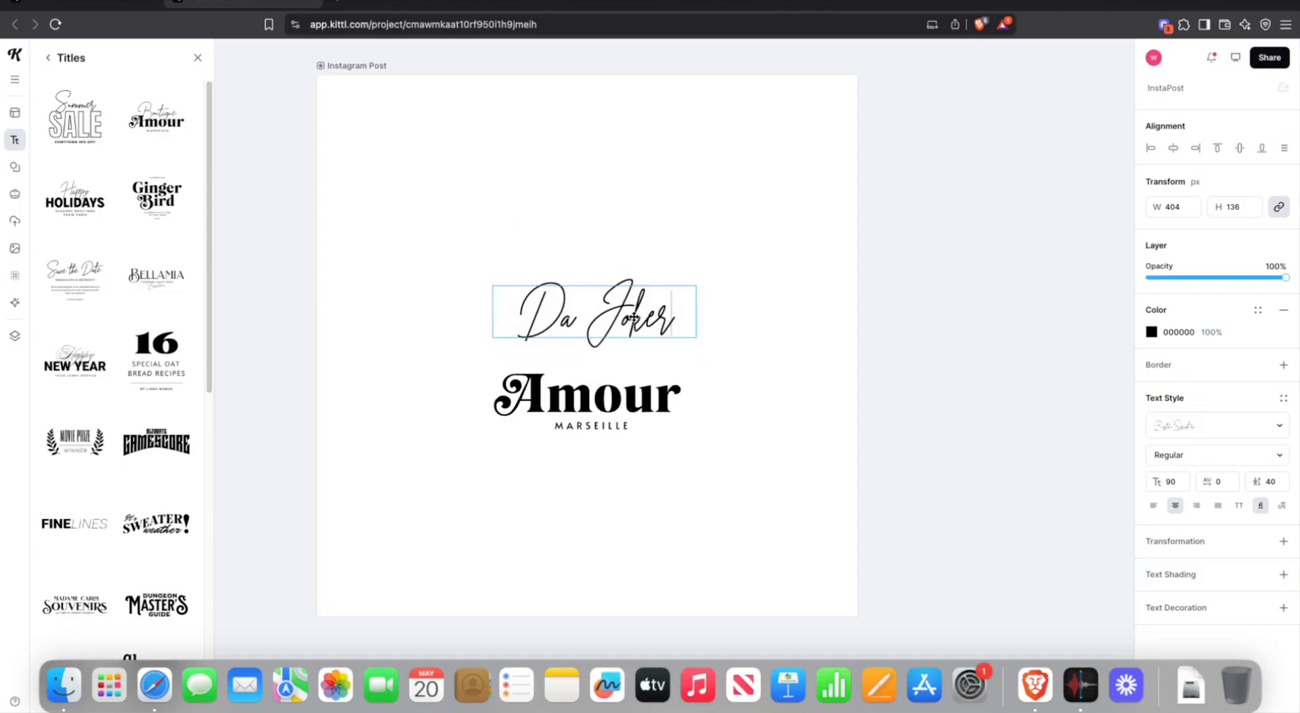
key("Escape")
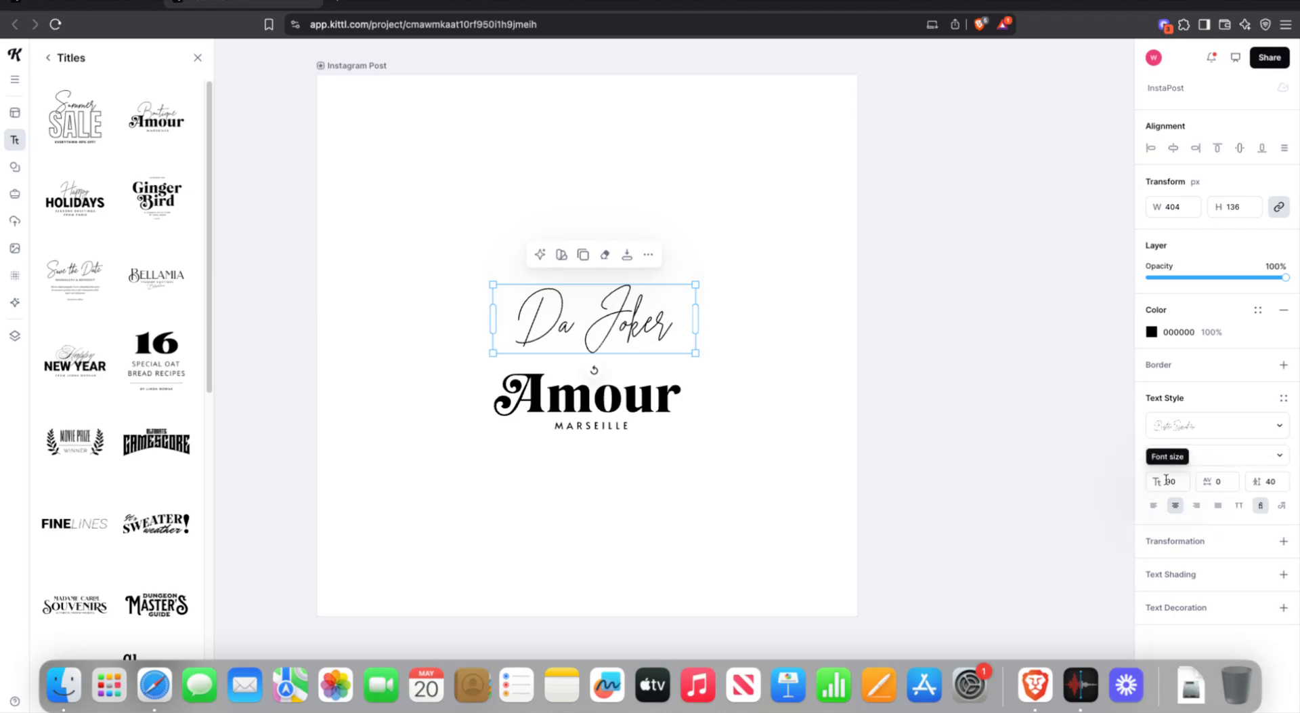
left_click(1160, 455)
left_click(1153, 455)
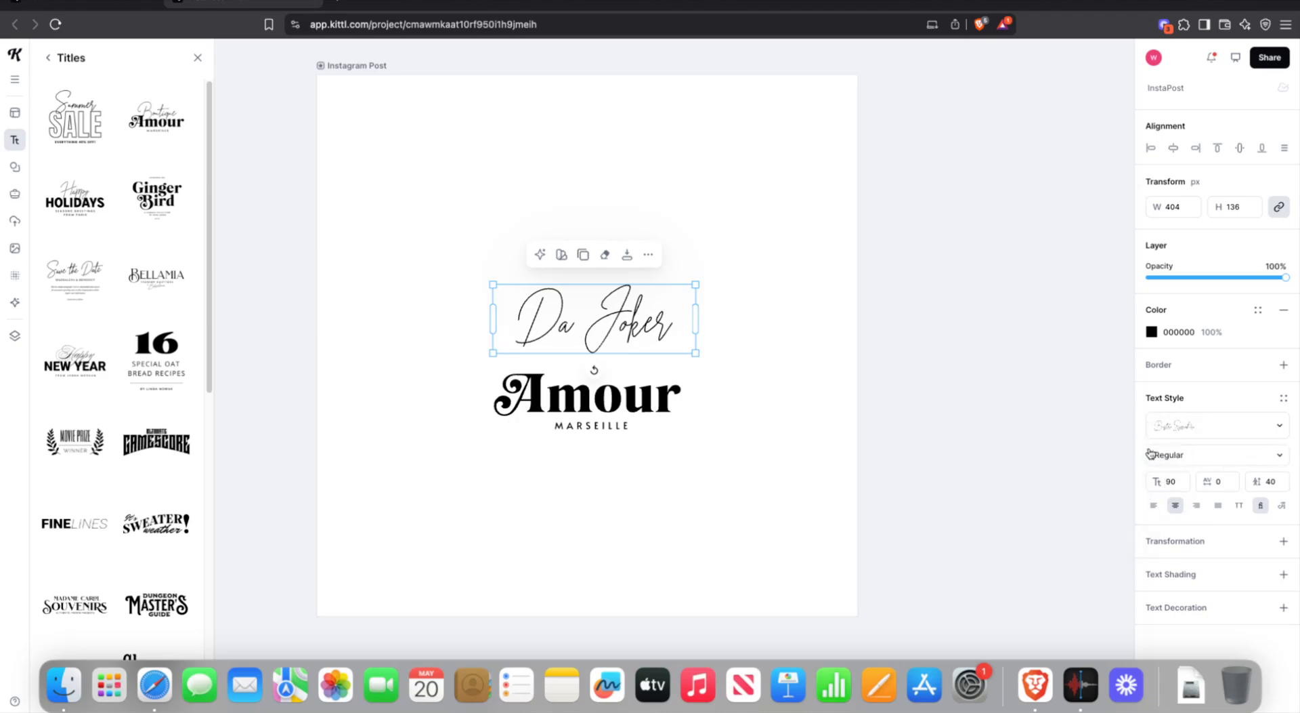
left_click(1155, 455)
left_click(1123, 501)
left_click(1183, 482)
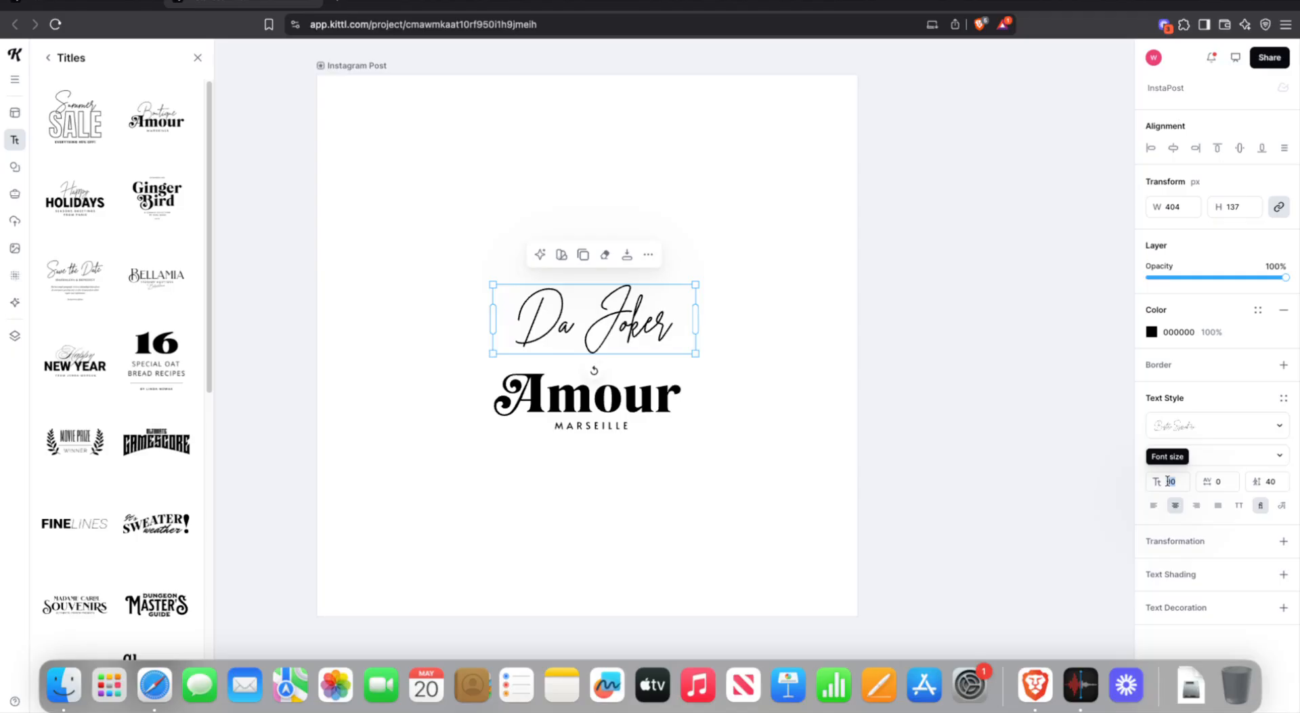
type("120")
key("Return")
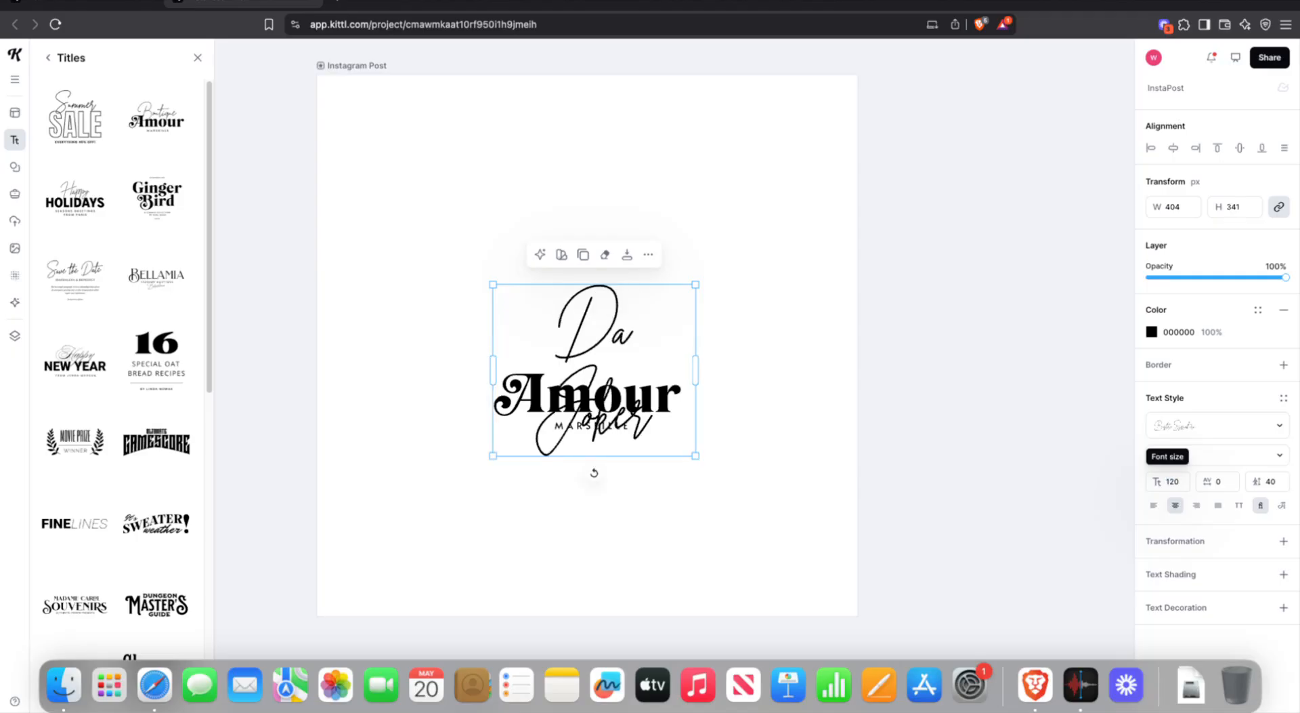
- Widen the 'Da Joker' box to one line and place it directly above 'Amour'
left_click_drag(620, 327, 606, 233)
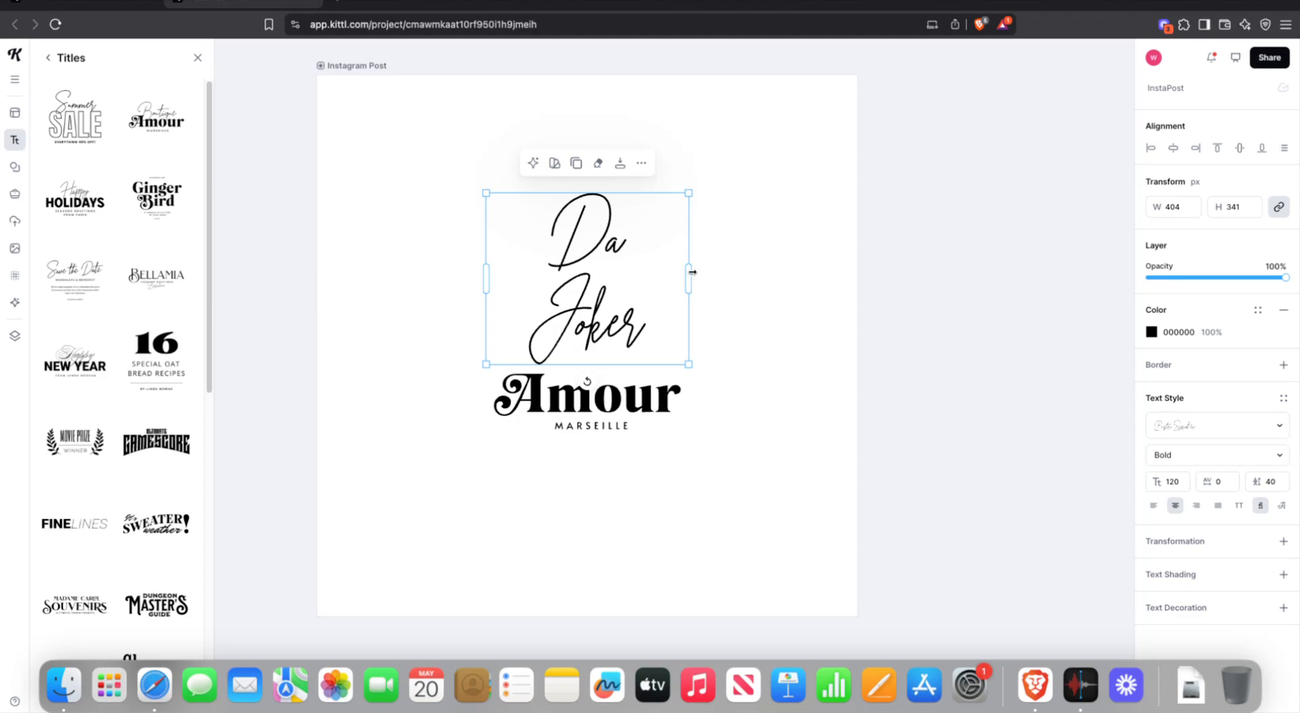
left_click_drag(692, 272, 745, 266)
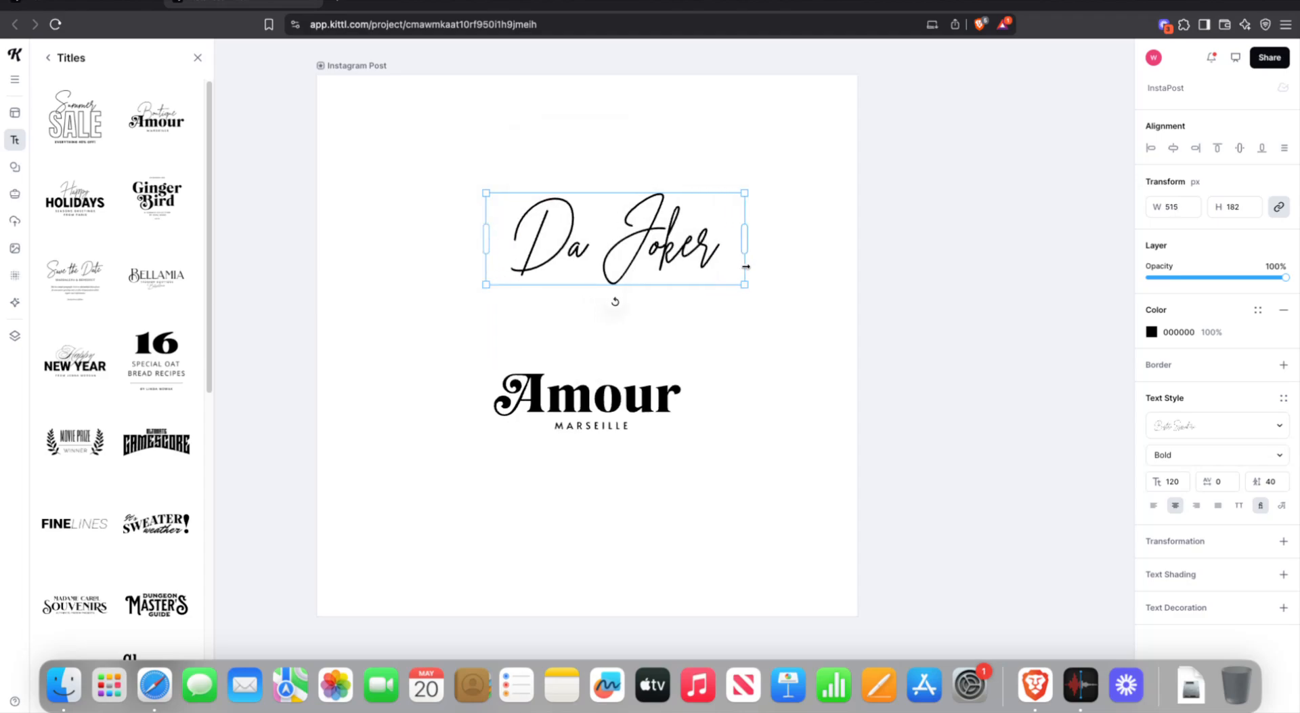
left_click_drag(642, 239, 616, 314)
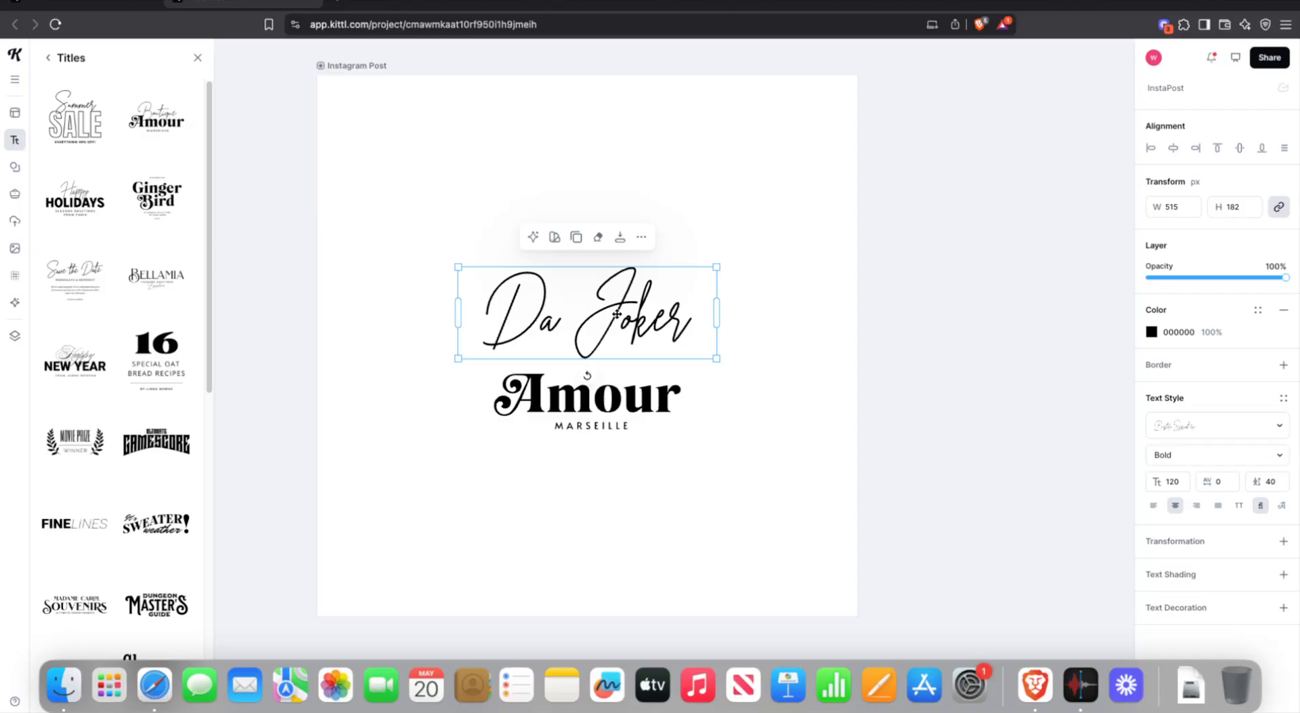
key("super+z")
key("super+z")
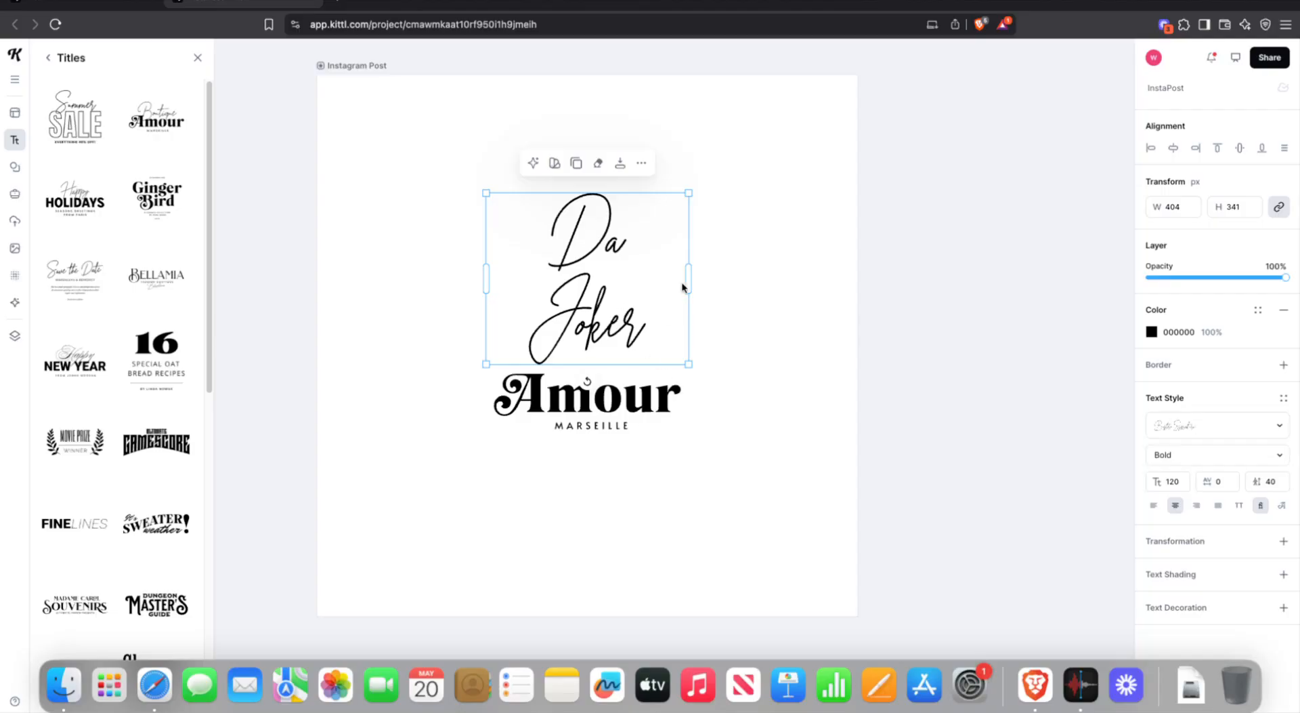
left_click_drag(689, 271, 697, 272)
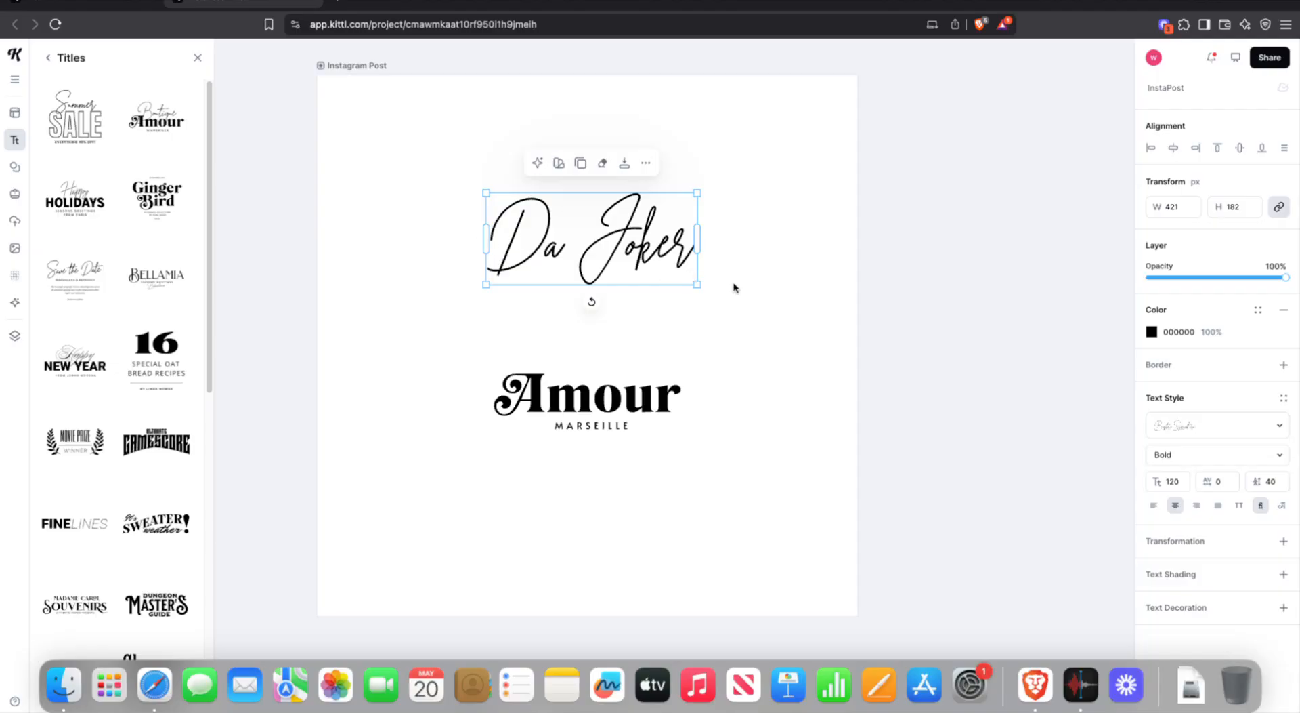
left_click_drag(610, 217, 609, 299)
- Select the 'Amour' word inside the title group and open it for editing
left_click(626, 405)
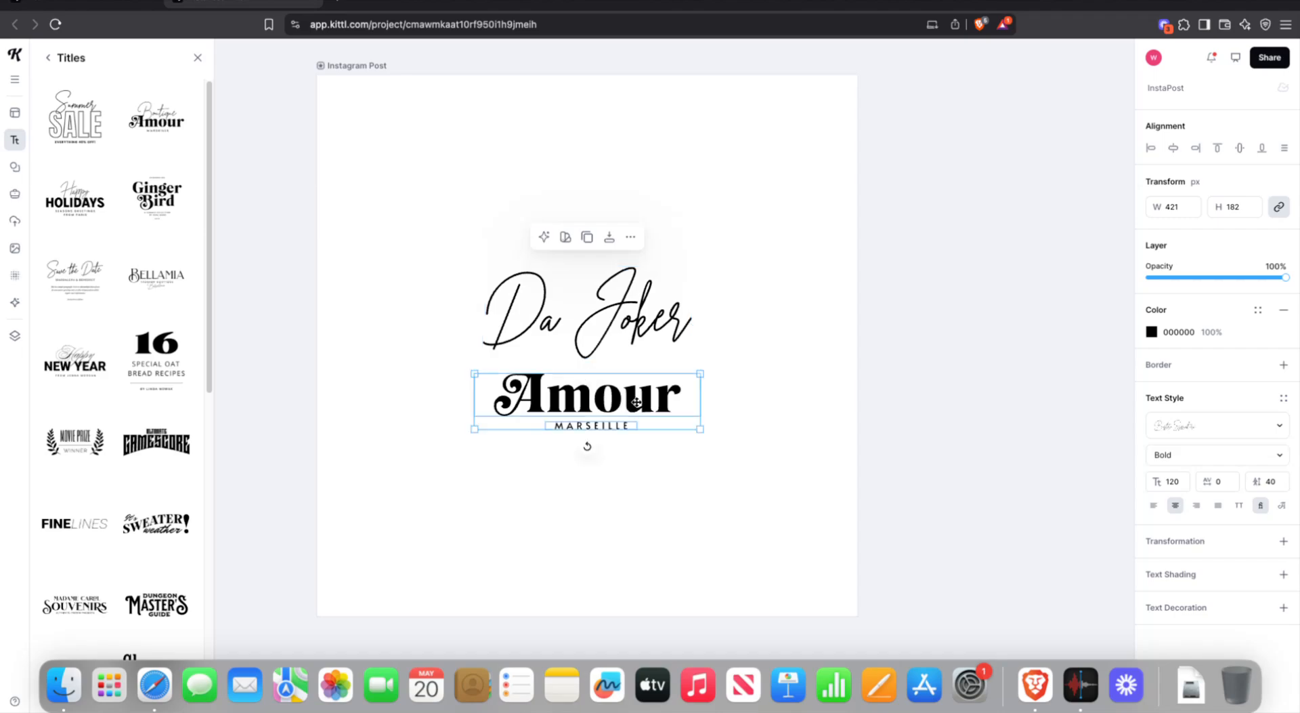
double_click(665, 394)
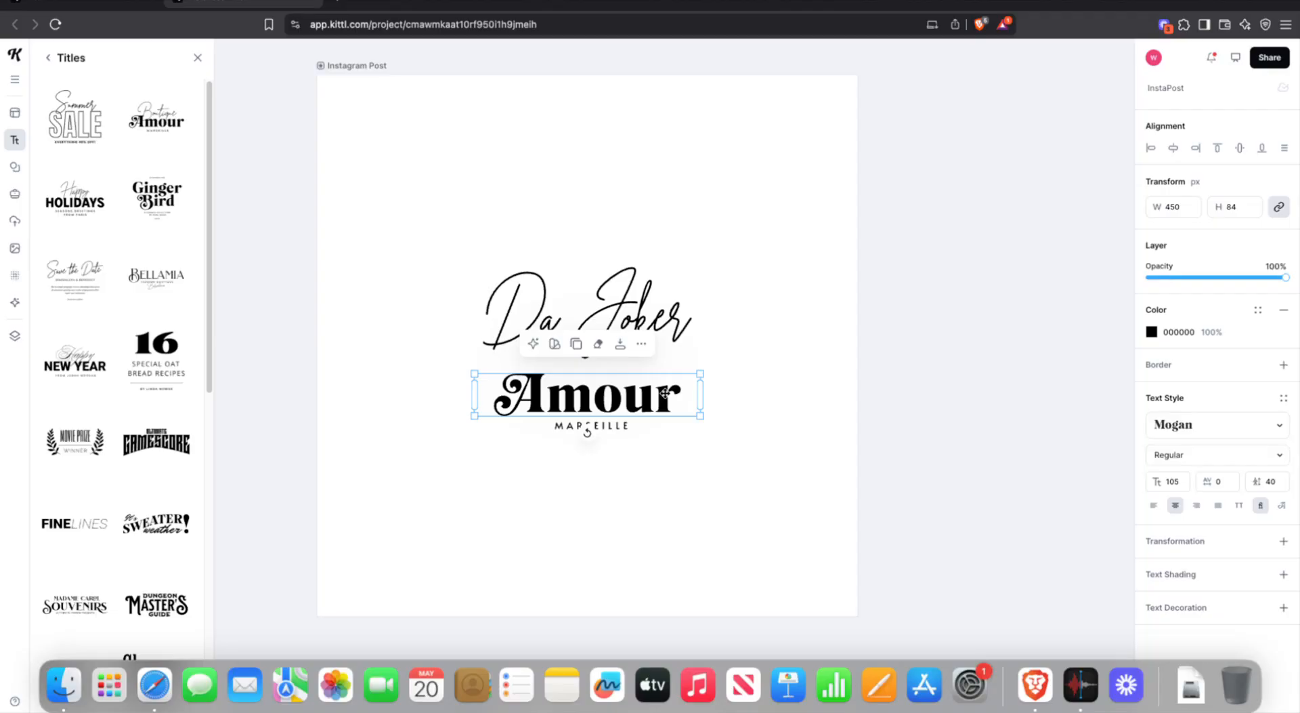
double_click(665, 393)
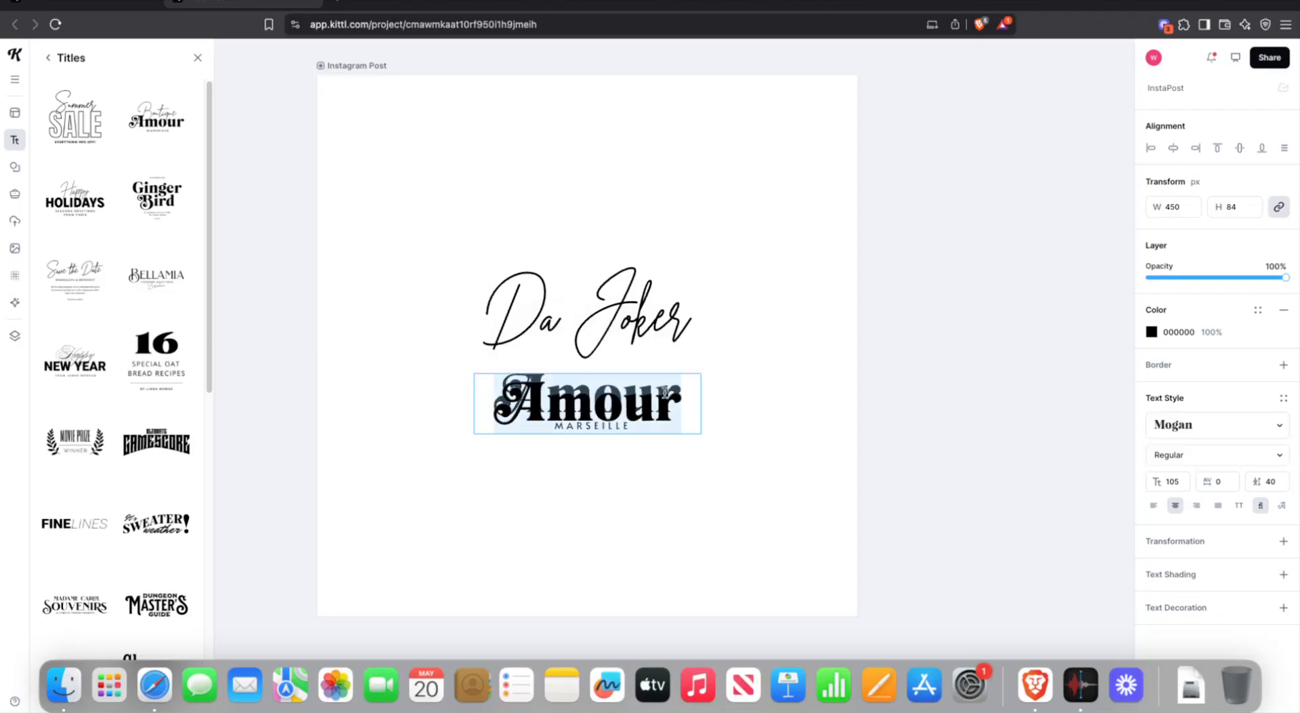
key("Escape")
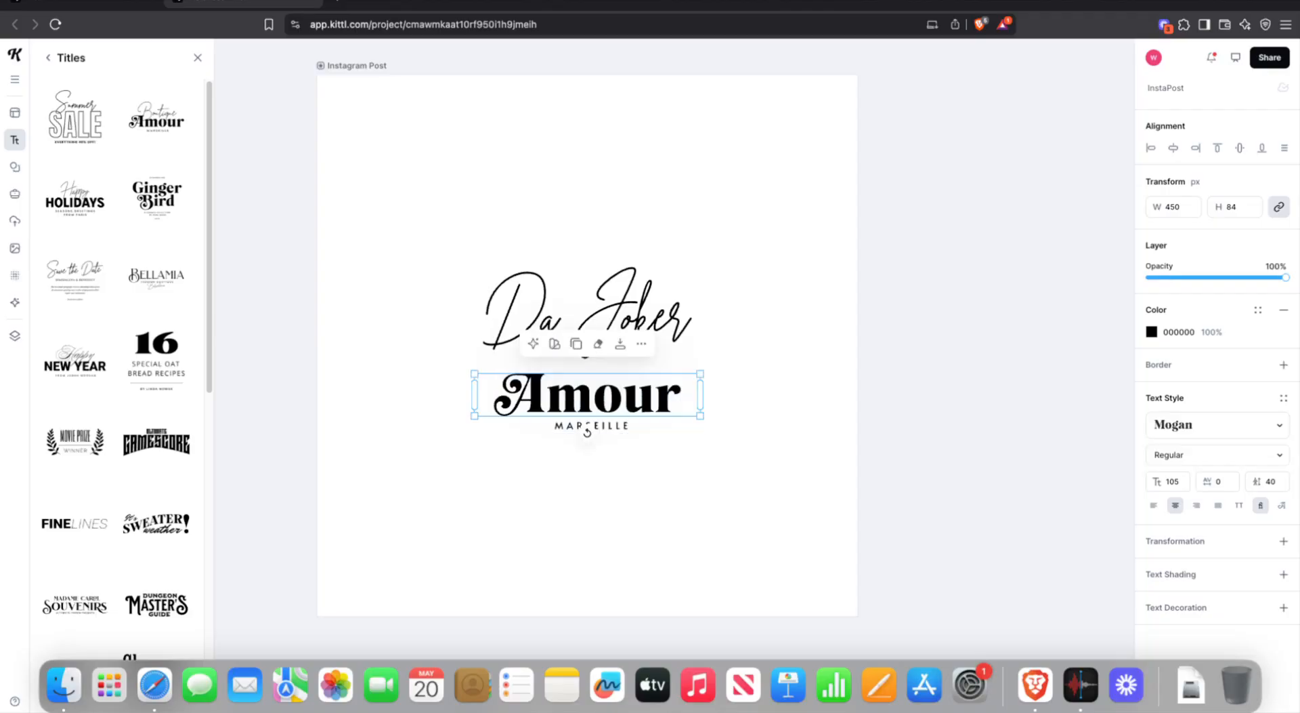
double_click(665, 392)
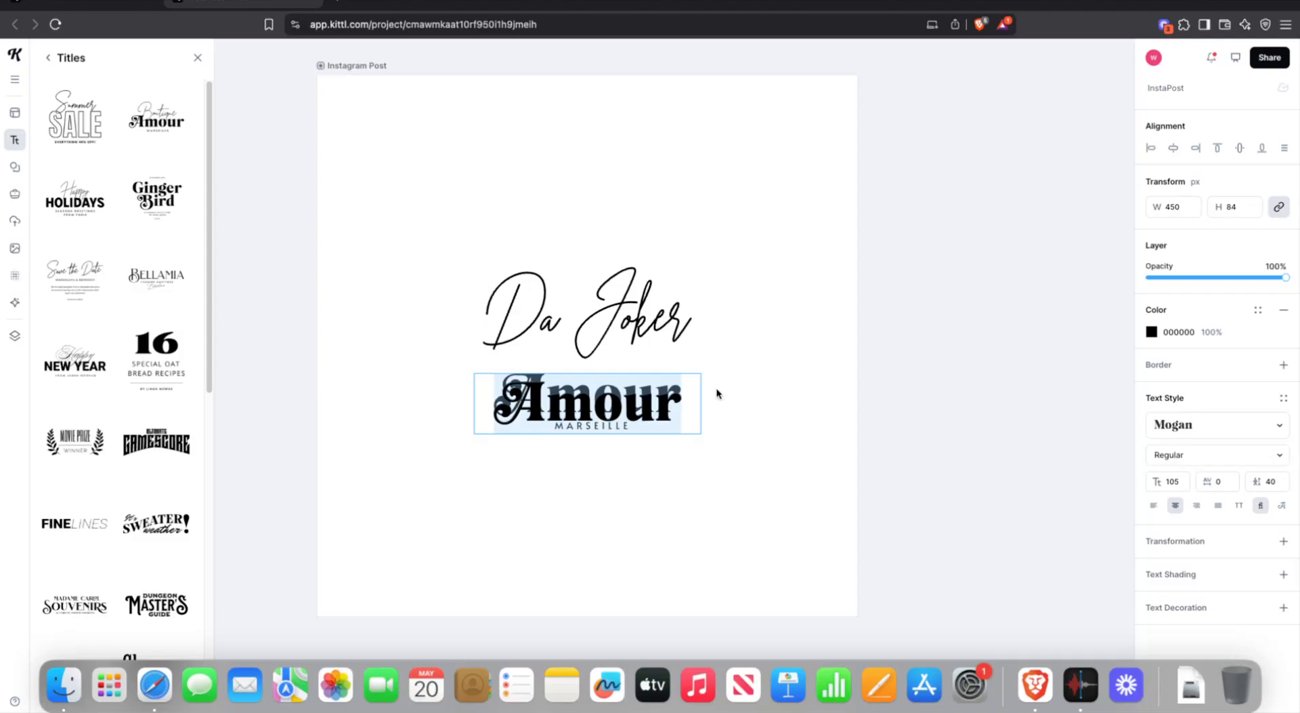
key("Escape")
key("Escape")
double_click(665, 395)
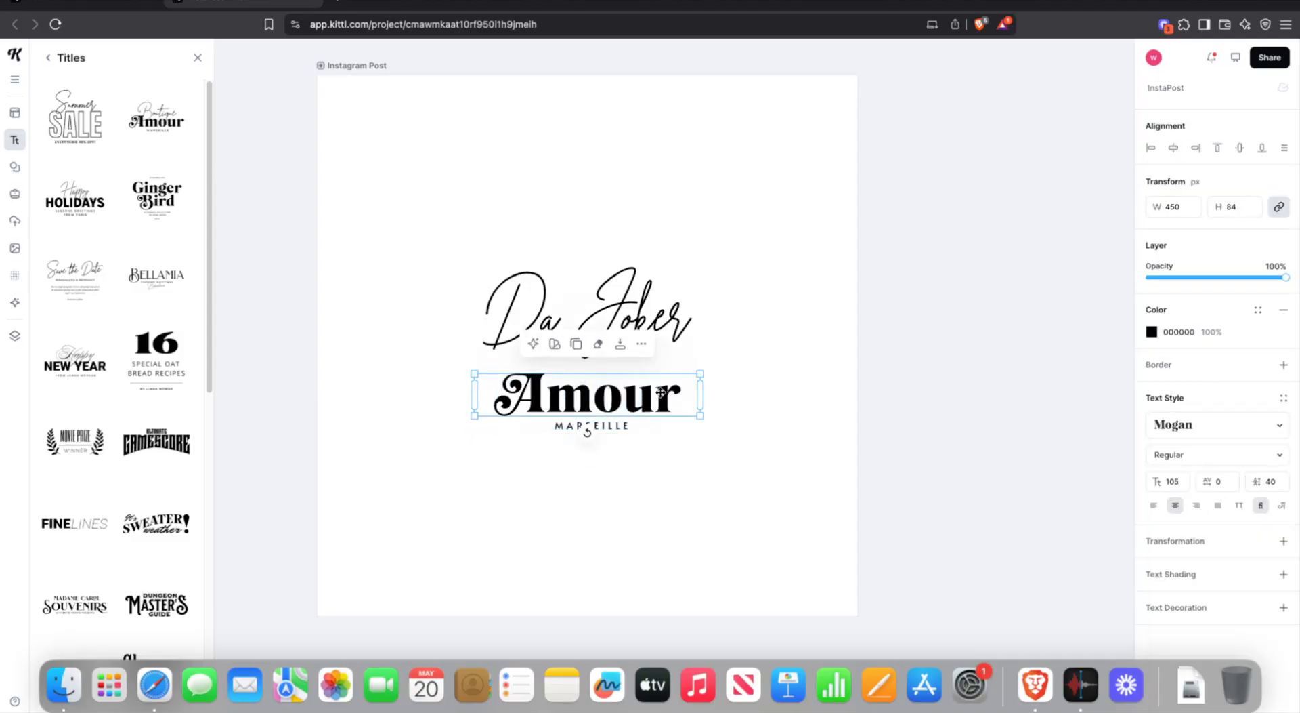
double_click(662, 392)
- Retype it as 'Perfume' and move it up tight under 'Da Joker'
type("P")
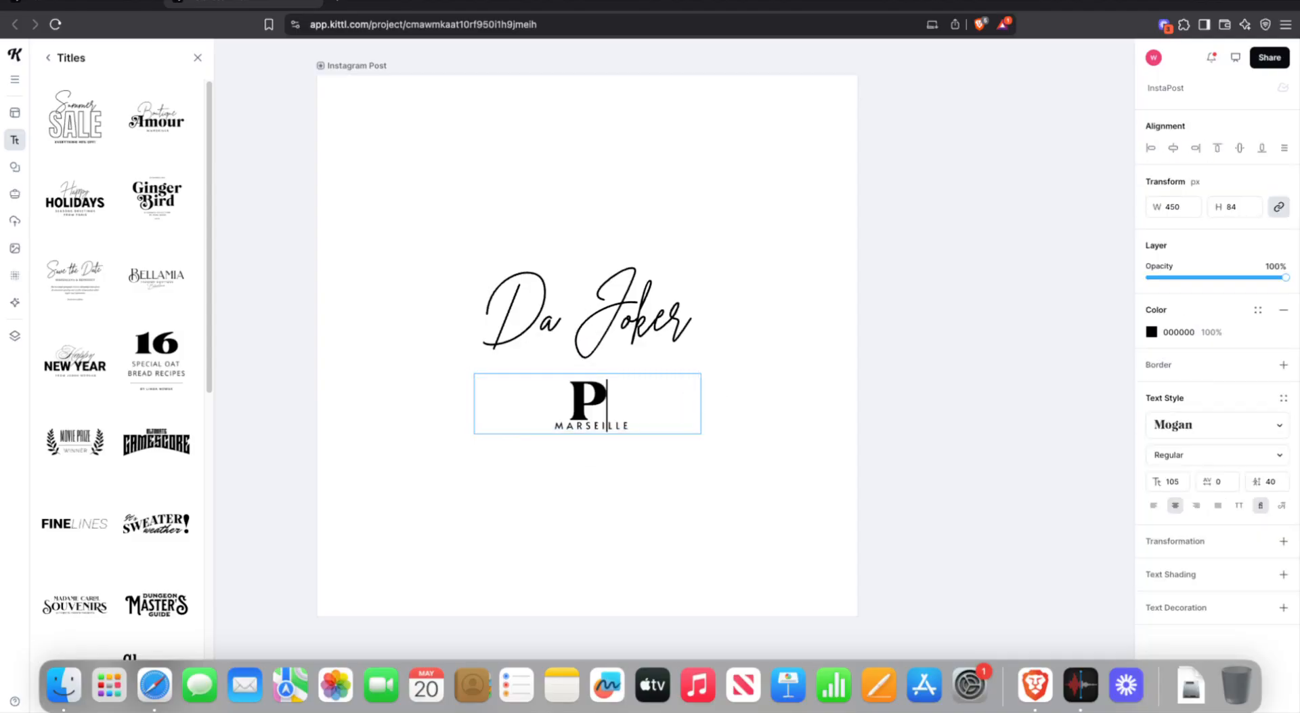
type("erfunm")
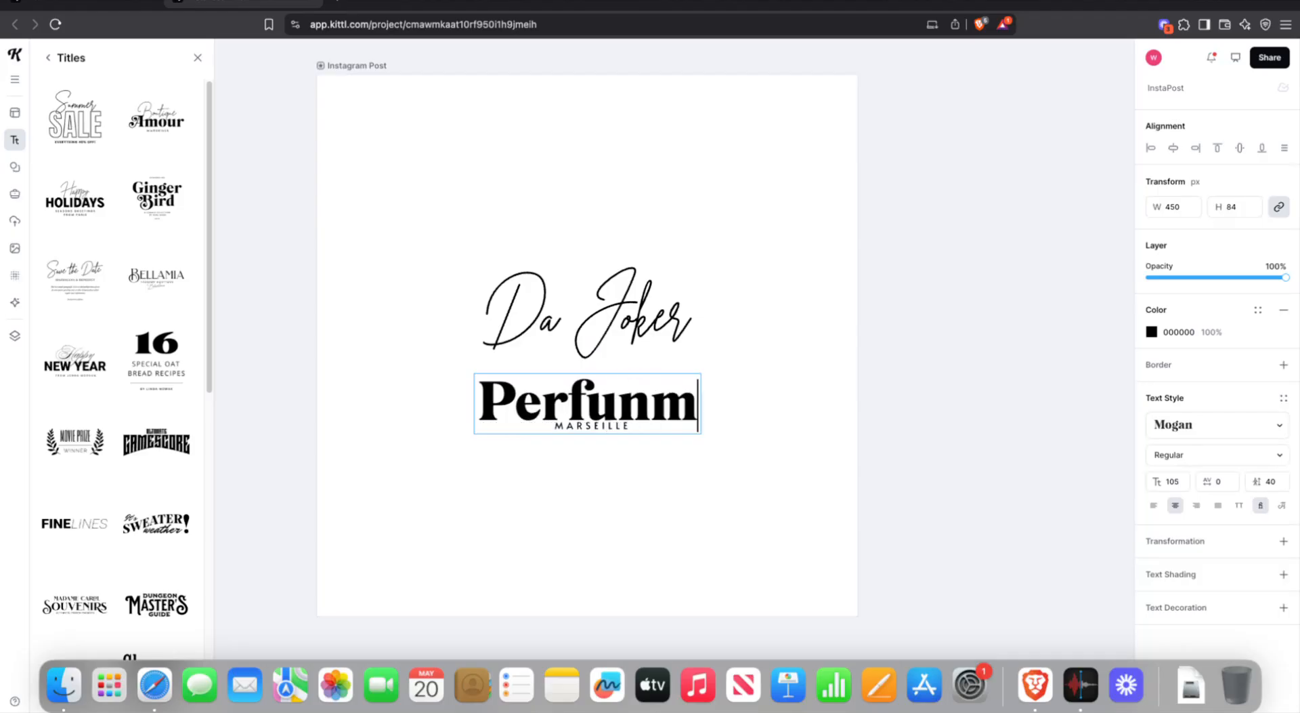
key("BackSpace")
key("BackSpace")
type("me")
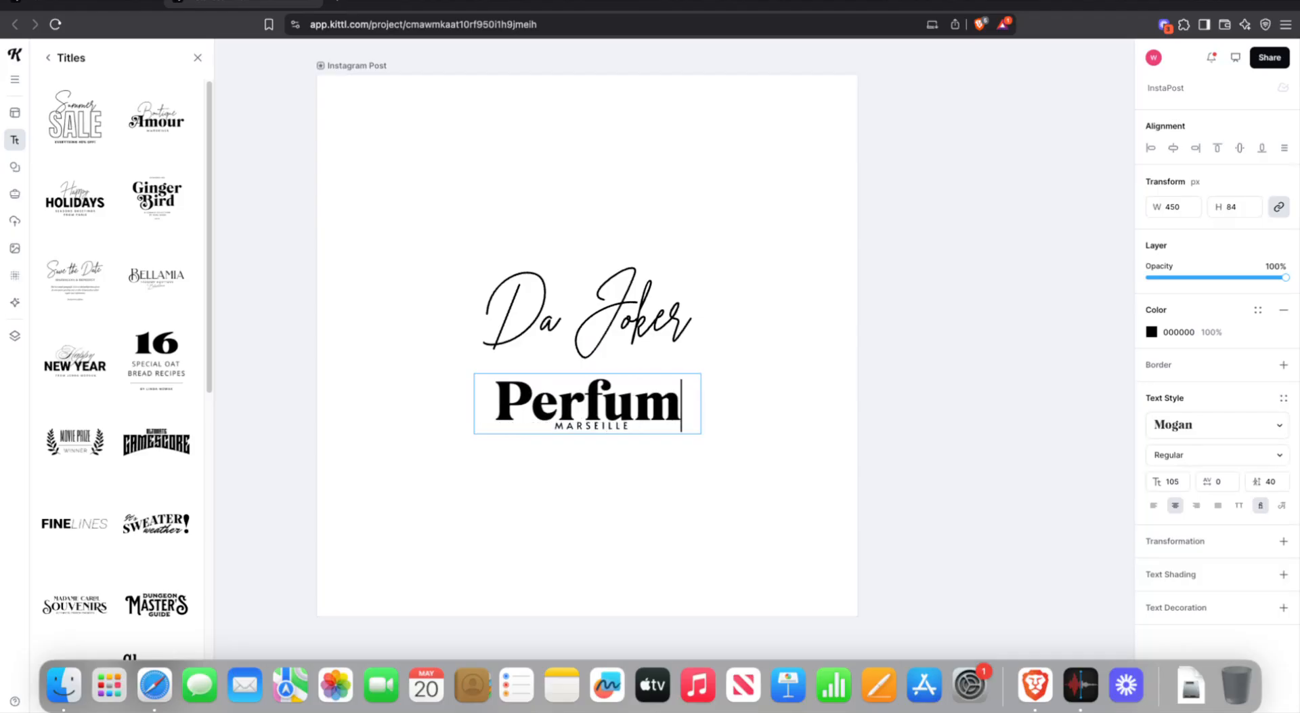
key("Escape")
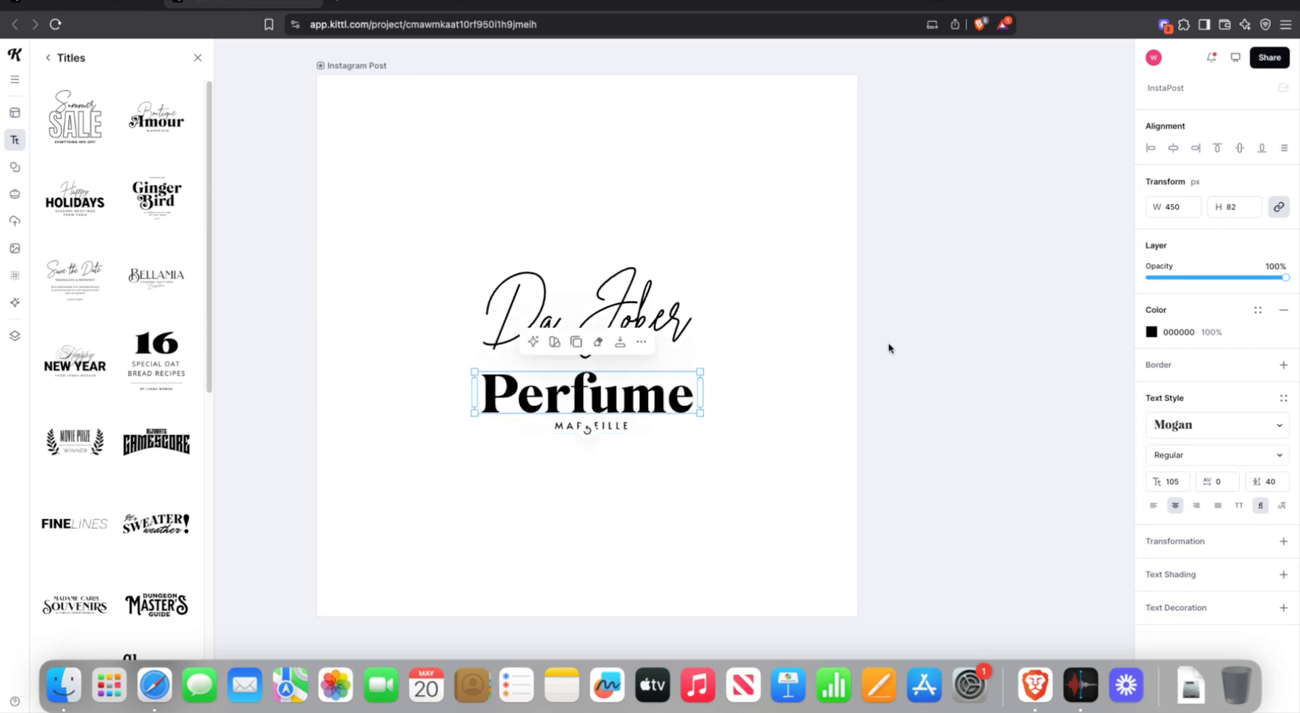
left_click_drag(671, 384, 648, 367)
- Delete the duplicate MARSEILLE copy and move MARSEILLE up closer to Perfume
left_click(792, 308)
left_click(843, 266)
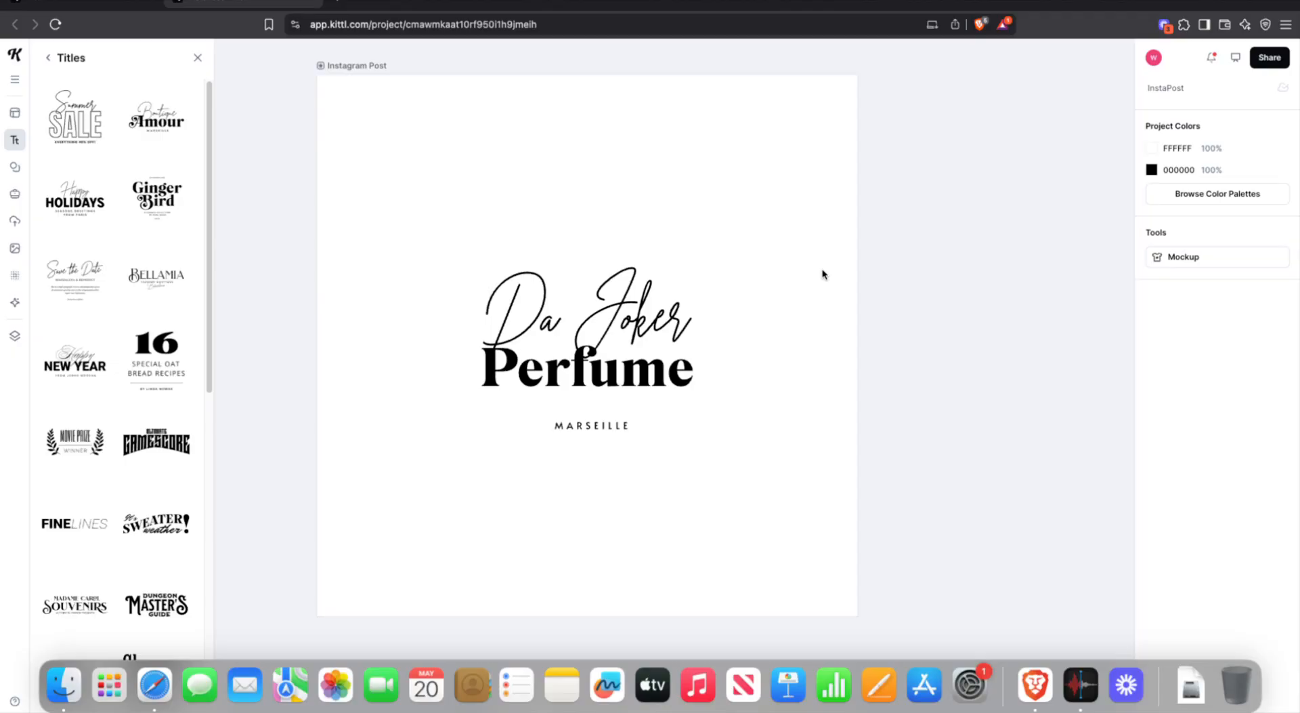
left_click_drag(559, 425, 559, 409)
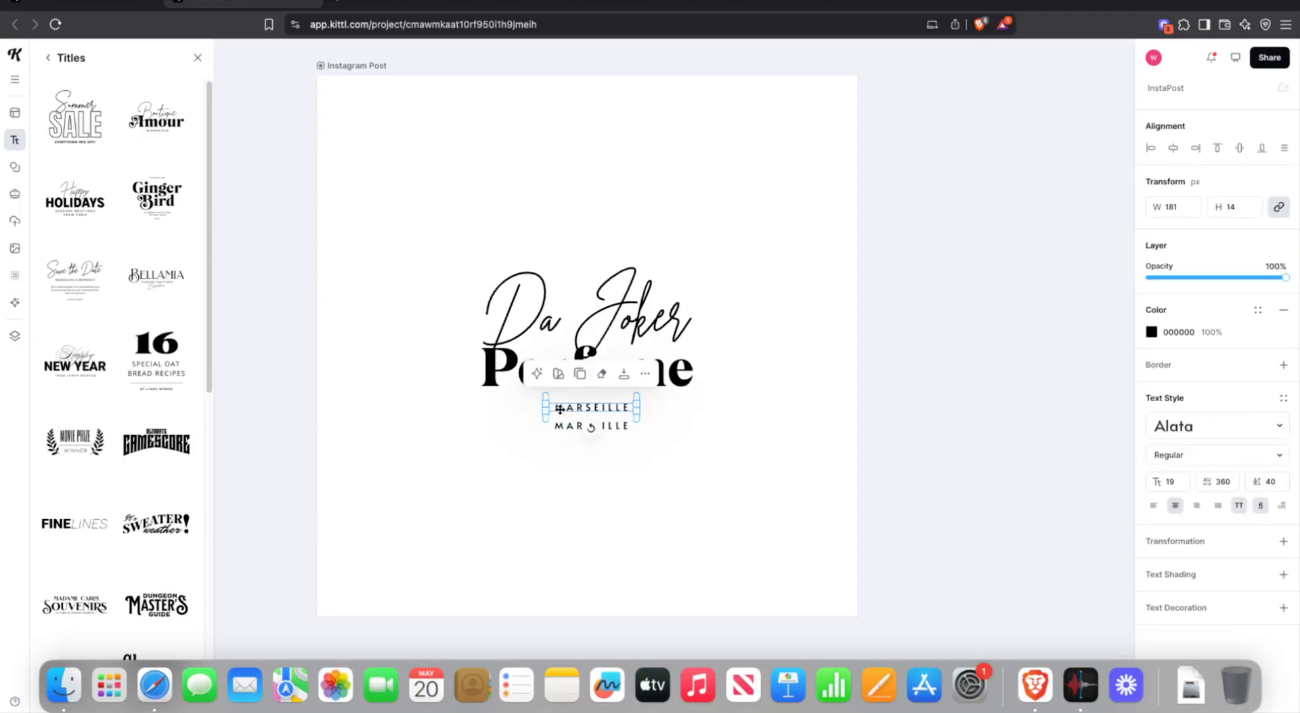
key("Delete")
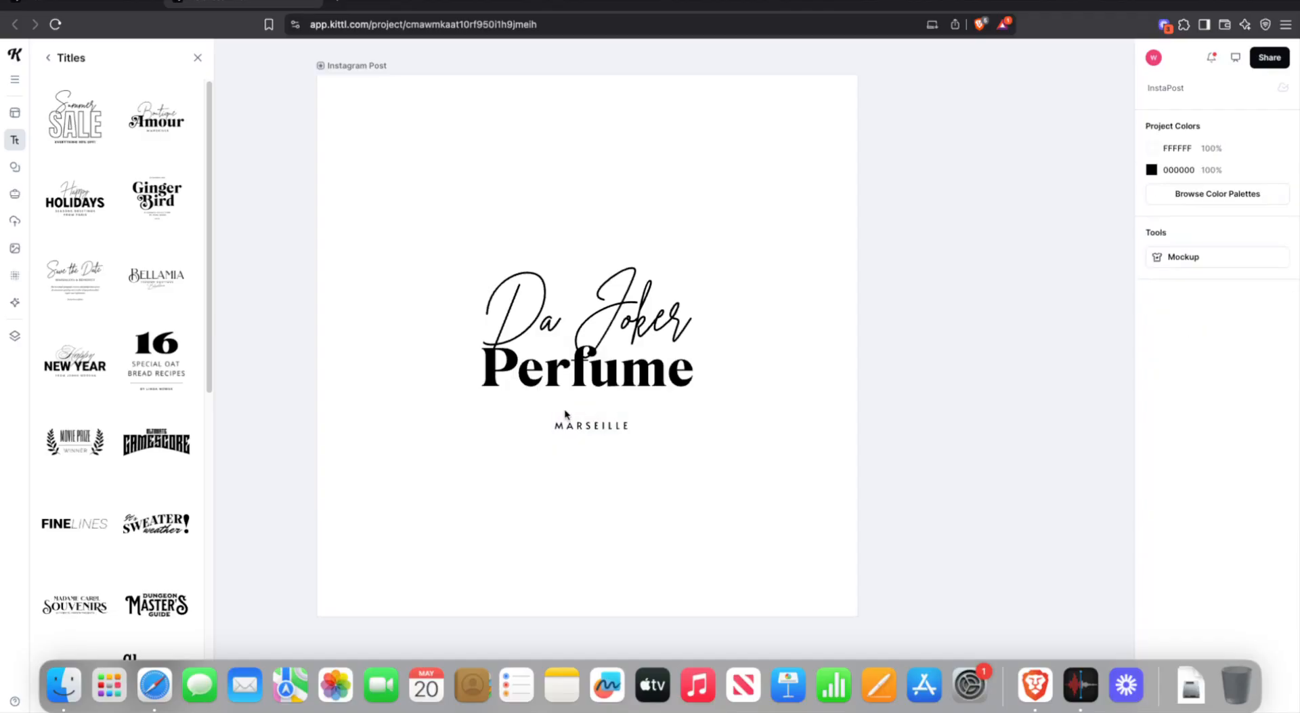
left_click_drag(600, 423, 600, 405)
- Change the MARSEILLE text to FREETOWN and nudge it up, centred under Perfume
double_click(600, 405)
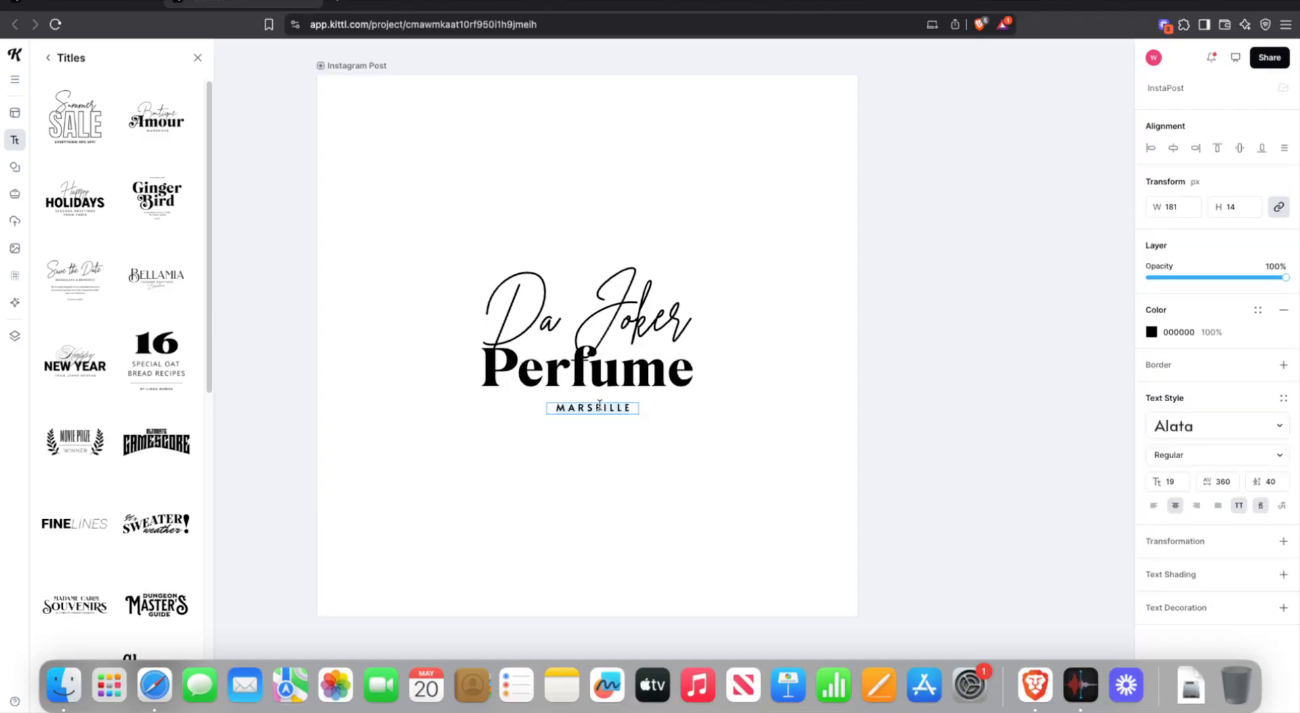
key("ctrl+a")
type("FREETOWN")
key("Escape")
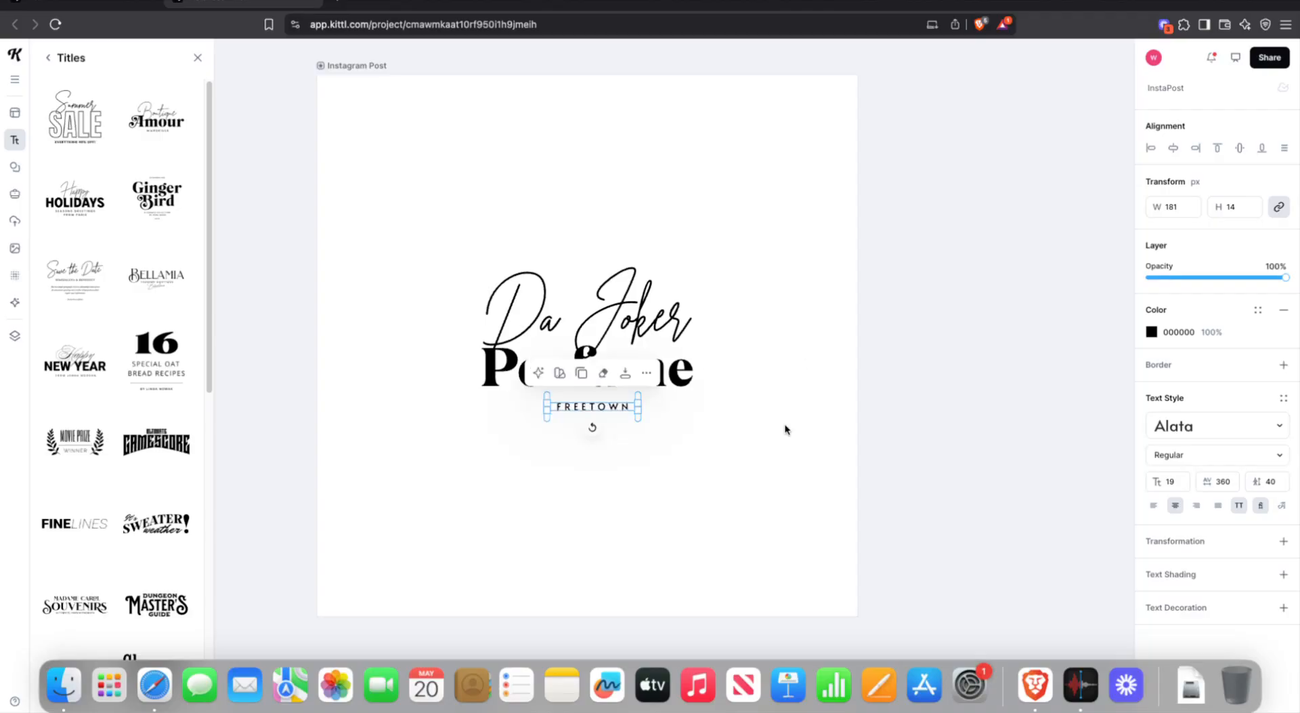
left_click_drag(621, 407, 619, 400)
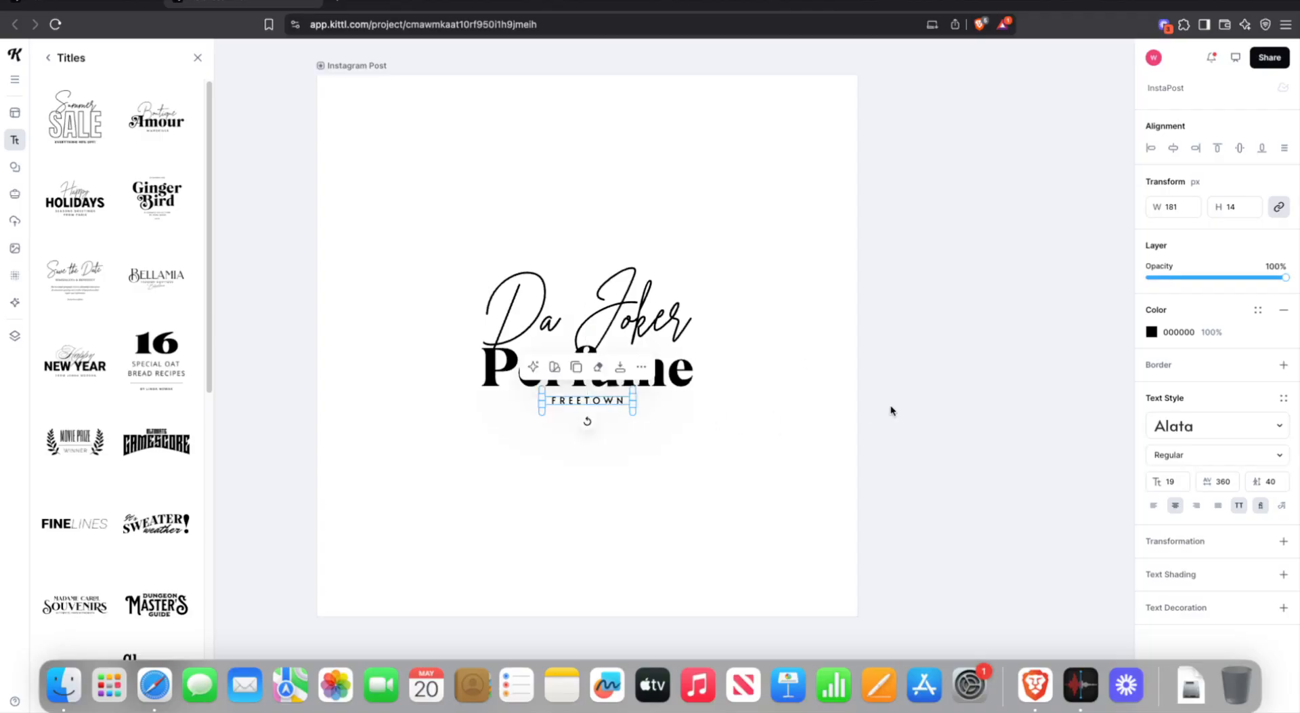
- Select the Da Joker, Perfume and FREETOWN lines to check their alignment
left_click(913, 410)
left_click_drag(440, 191, 779, 419)
left_click(752, 310)
left_click(583, 370)
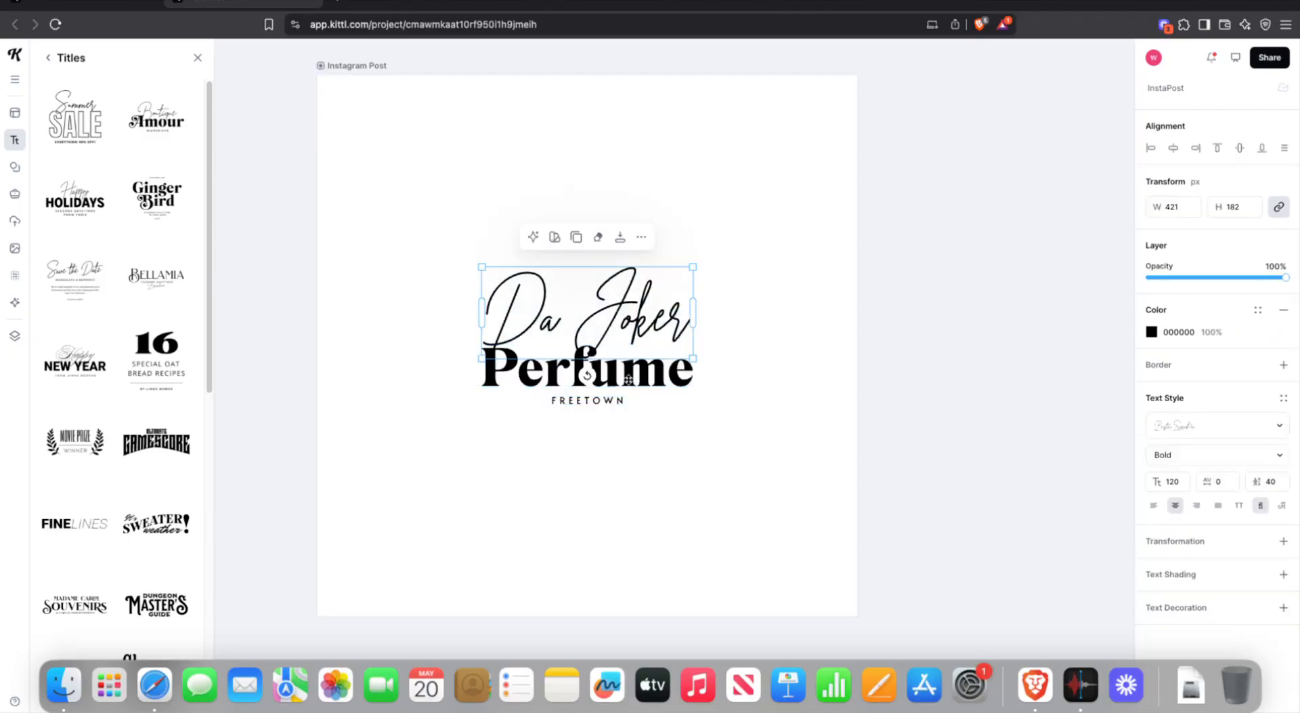
left_click(608, 399)
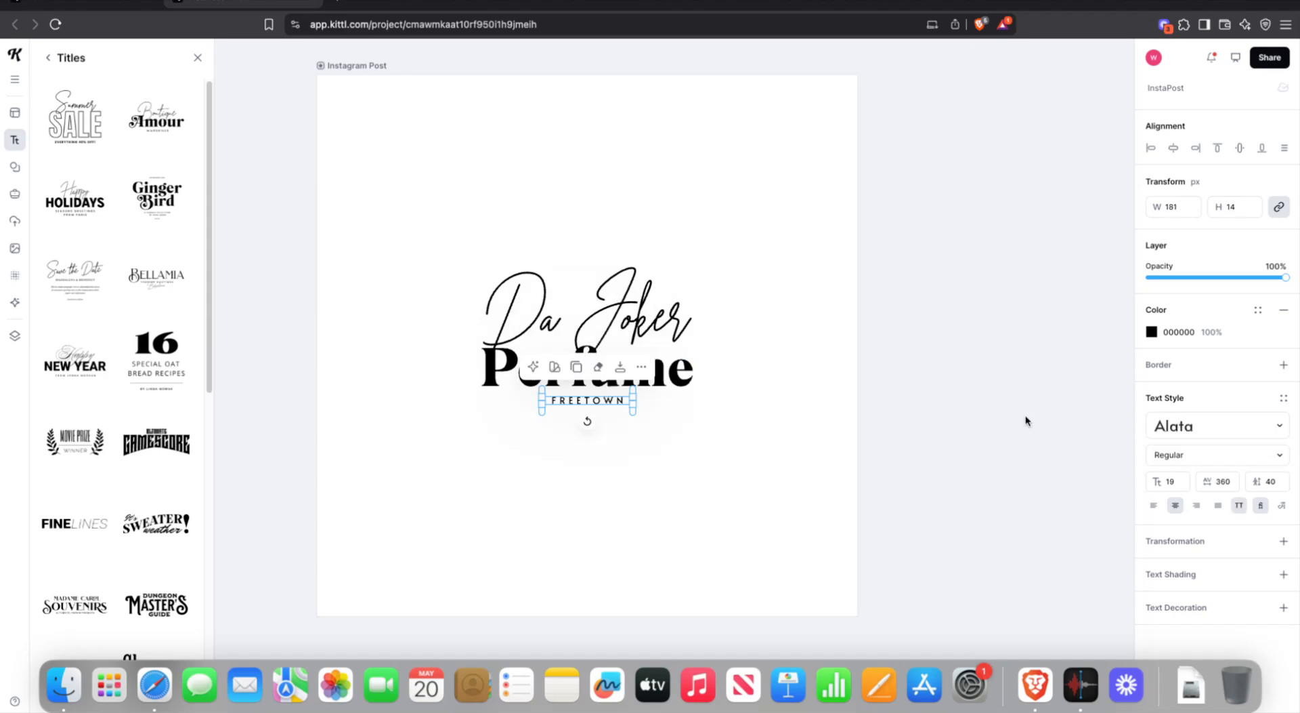
left_click(1177, 539)
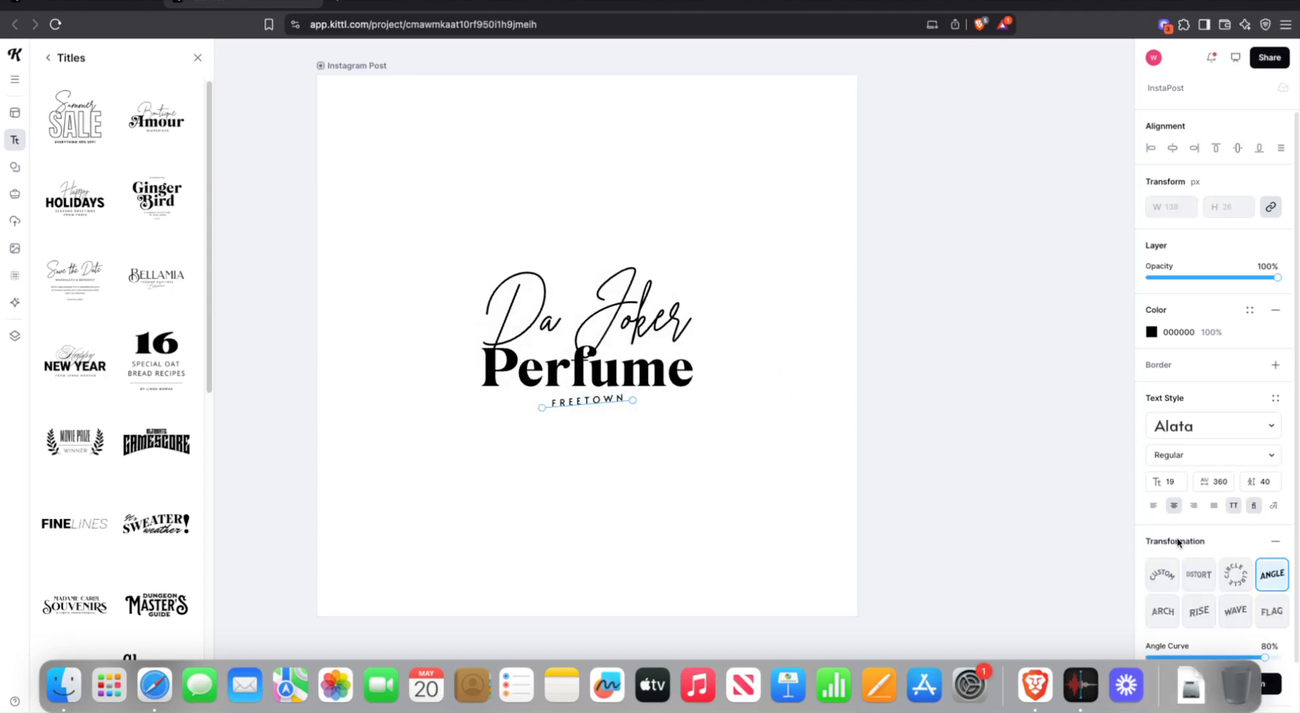
left_click(850, 490)
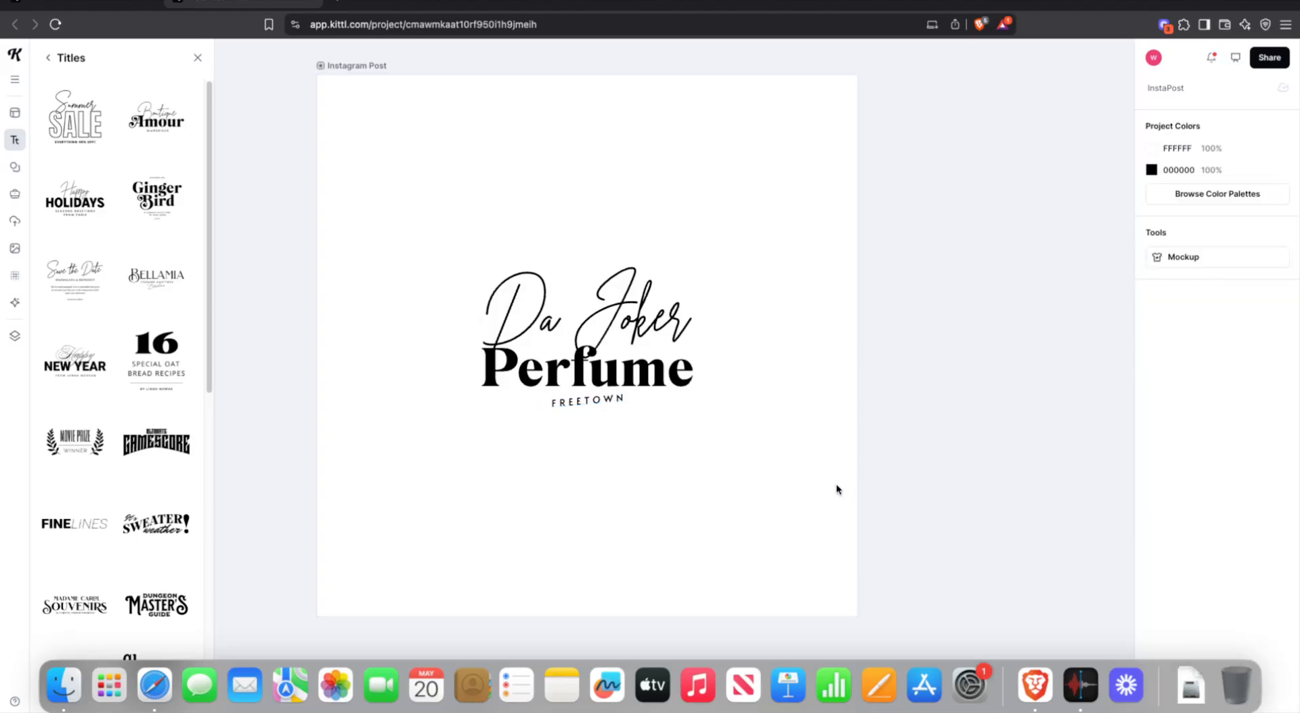
left_click(648, 282)
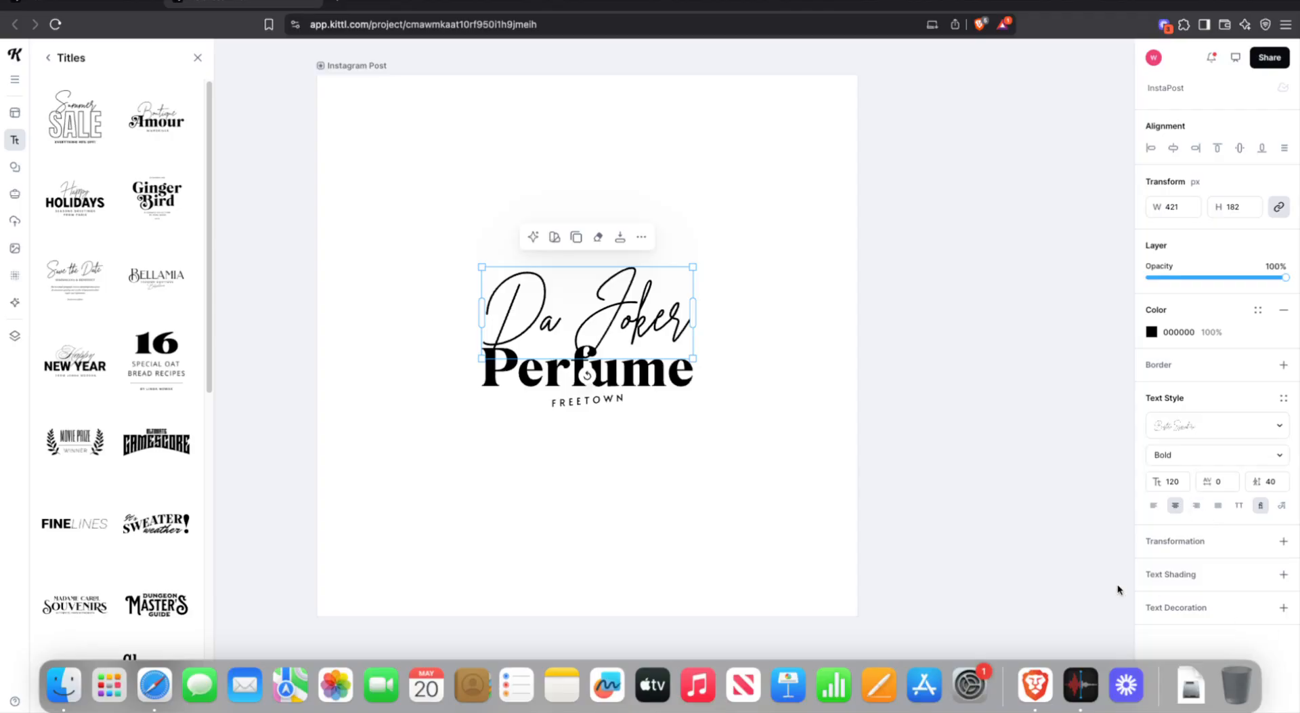
- Try Da Joker with path, box, circle, arch, rise, wave and flag transforms, keeping the angled line
left_click(1168, 542)
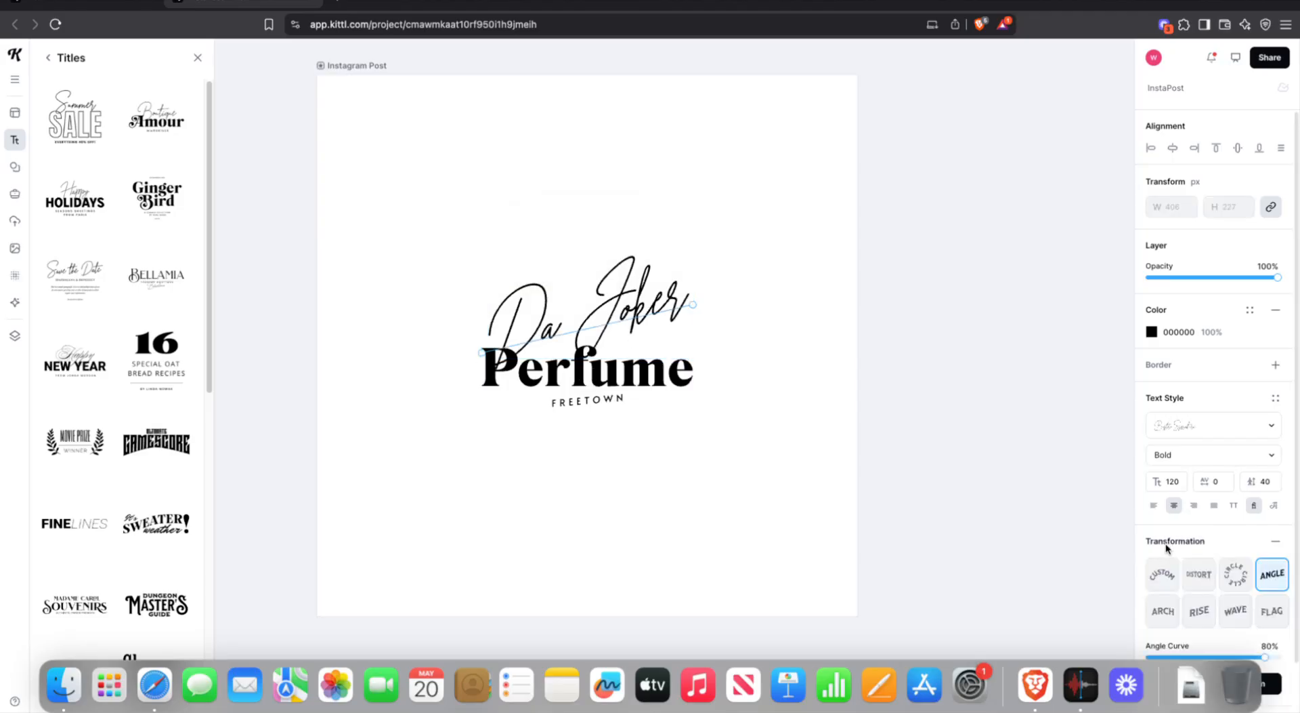
left_click(1159, 578)
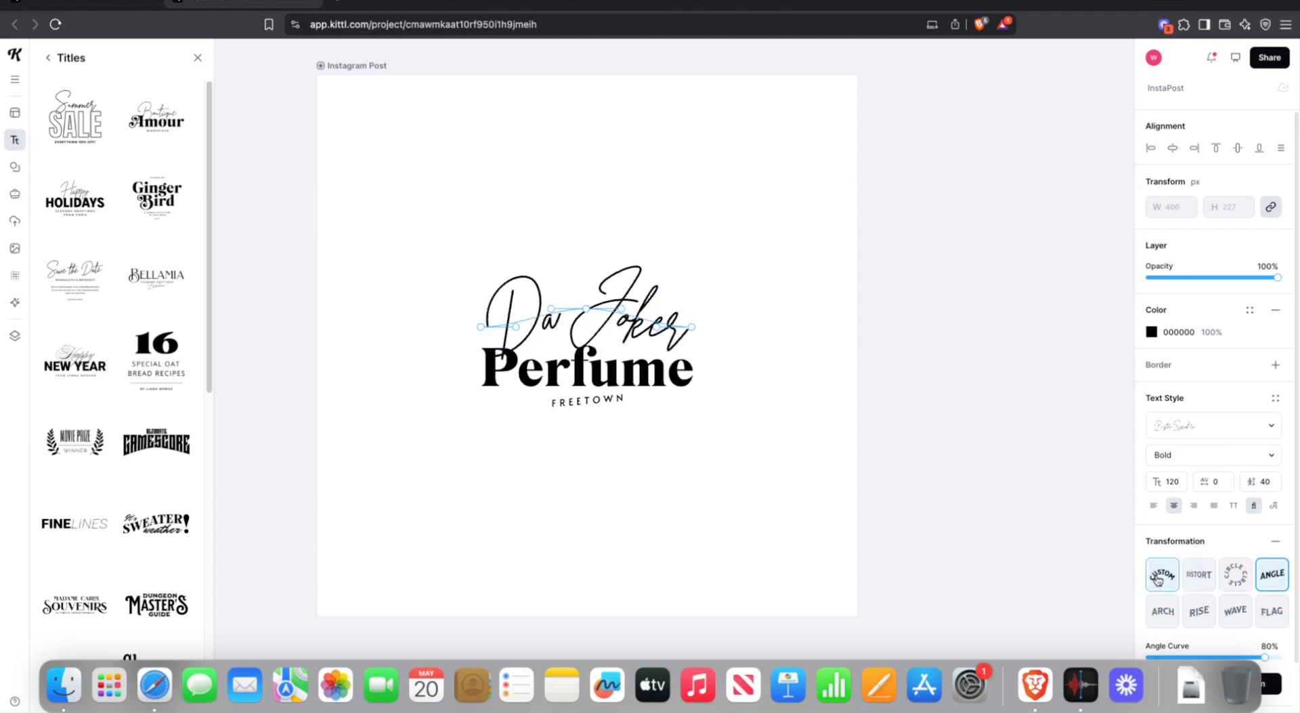
left_click(1199, 581)
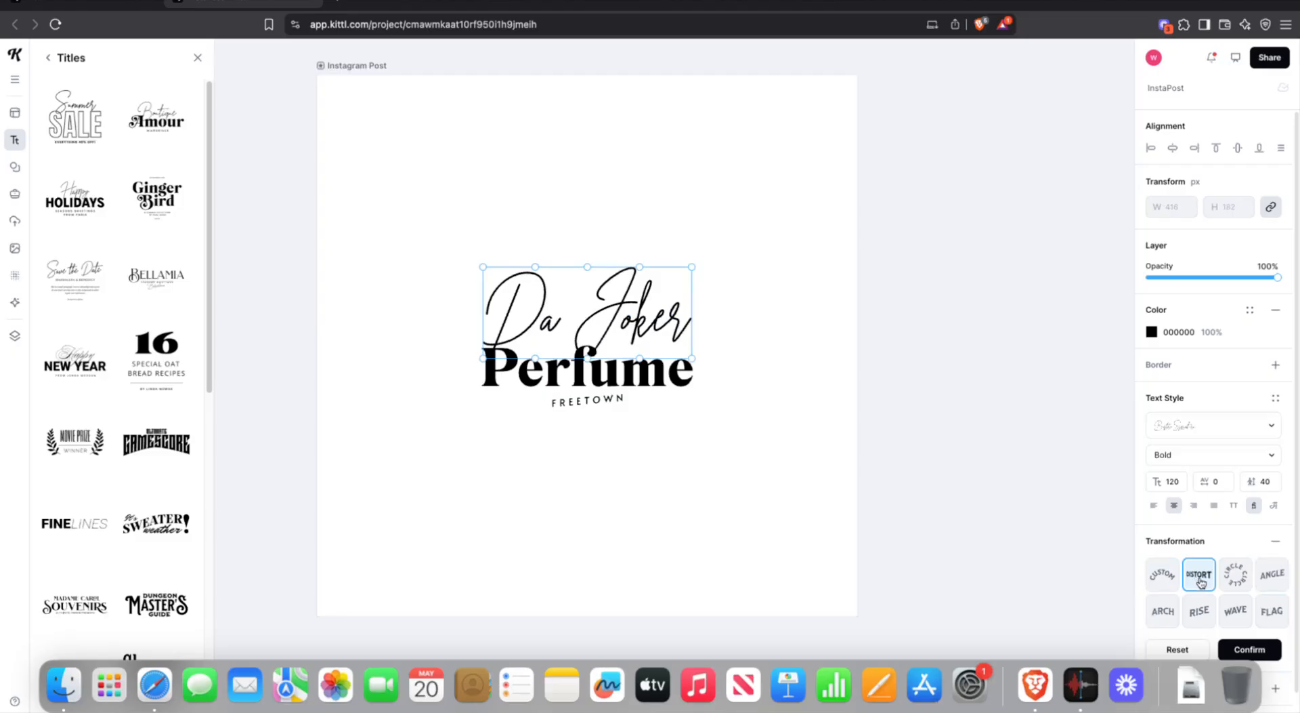
left_click(1234, 583)
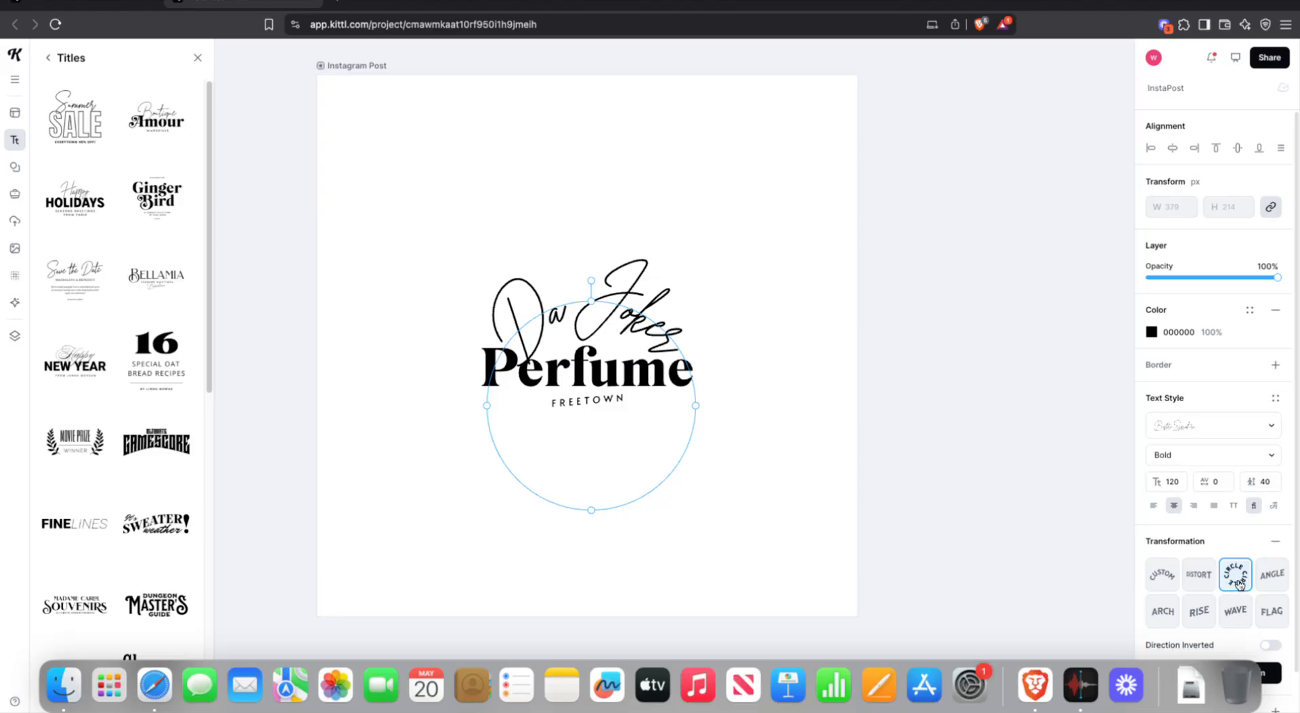
left_click(1261, 584)
scroll(1219, 581, "down", 2)
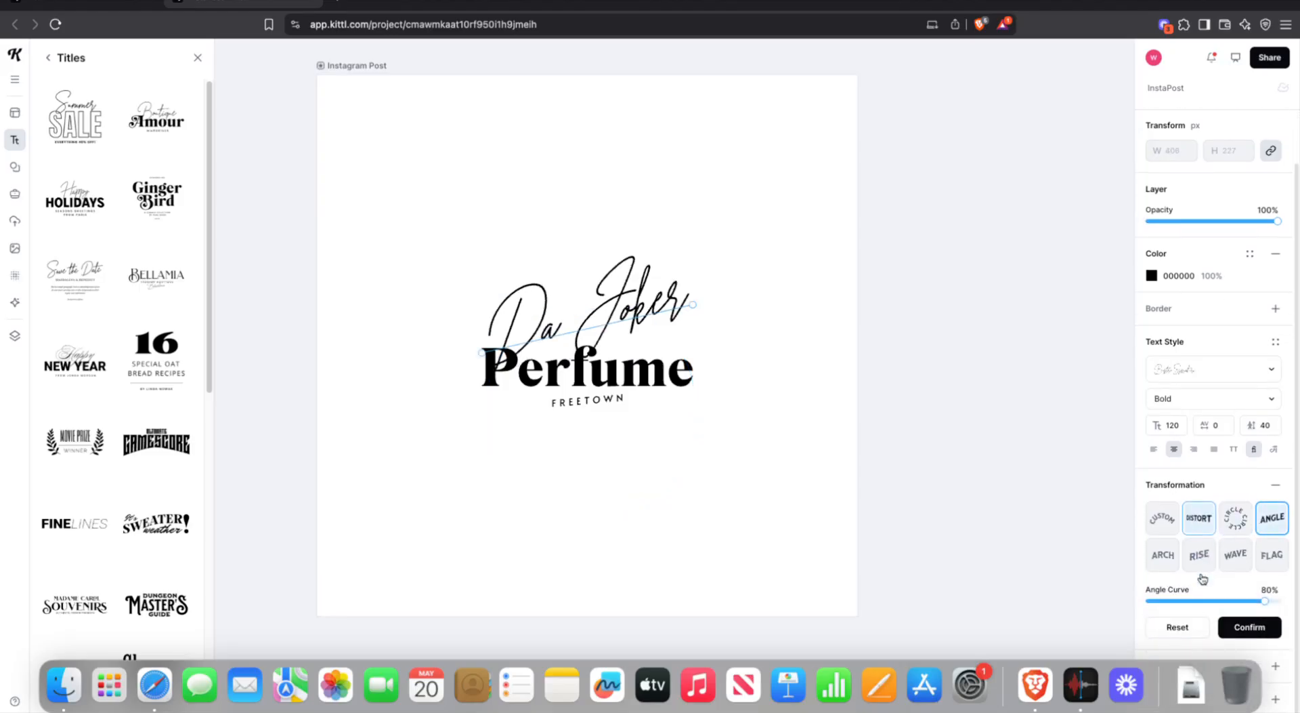
left_click(1169, 555)
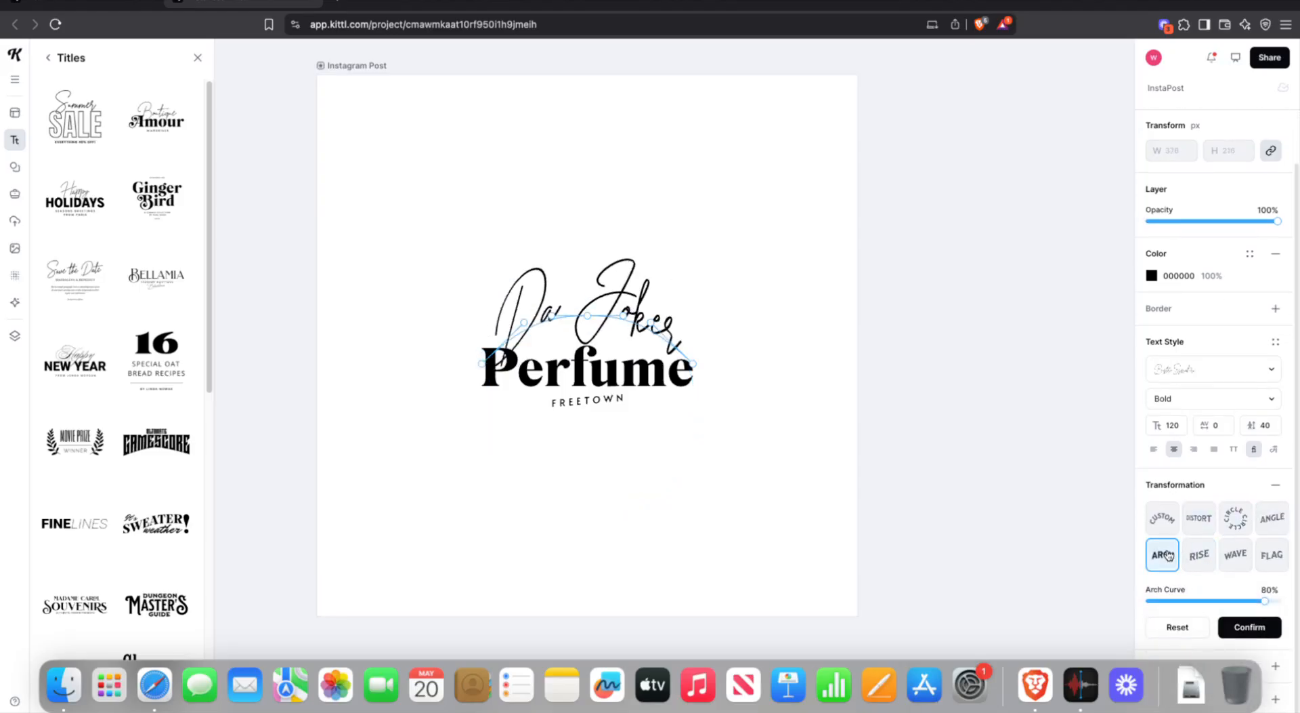
left_click(1208, 563)
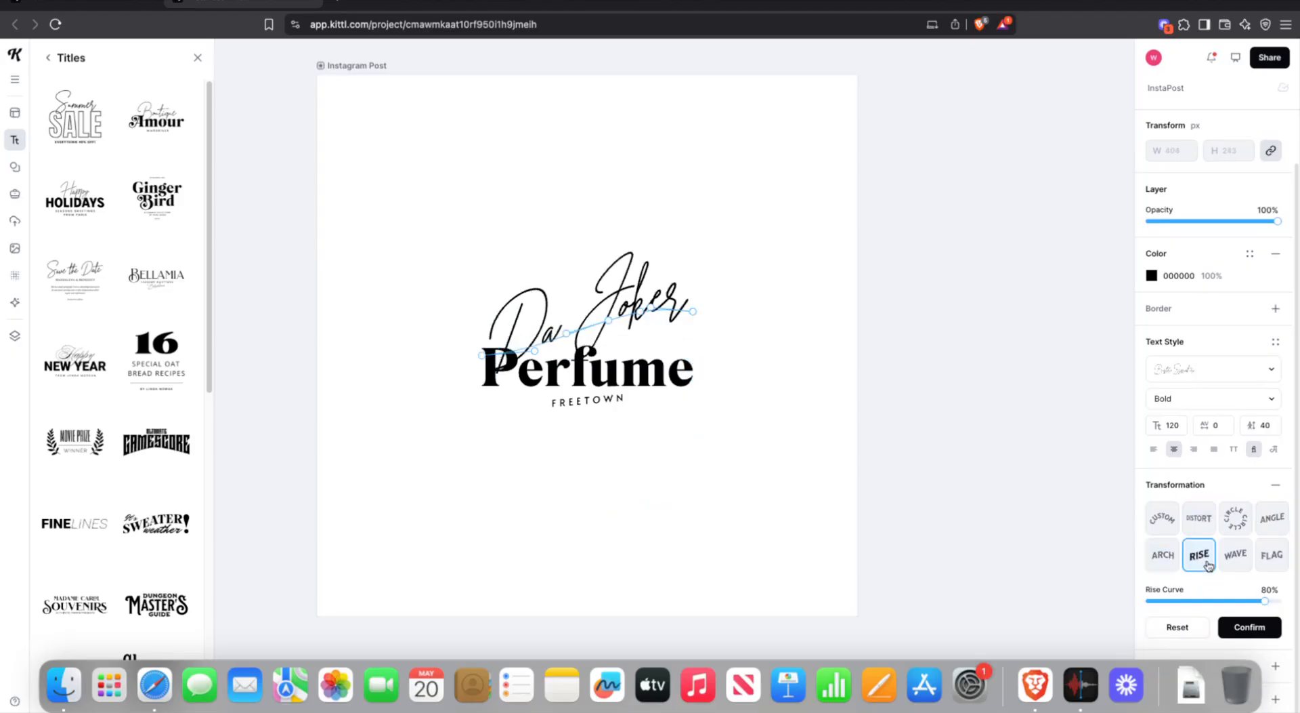
left_click(1231, 562)
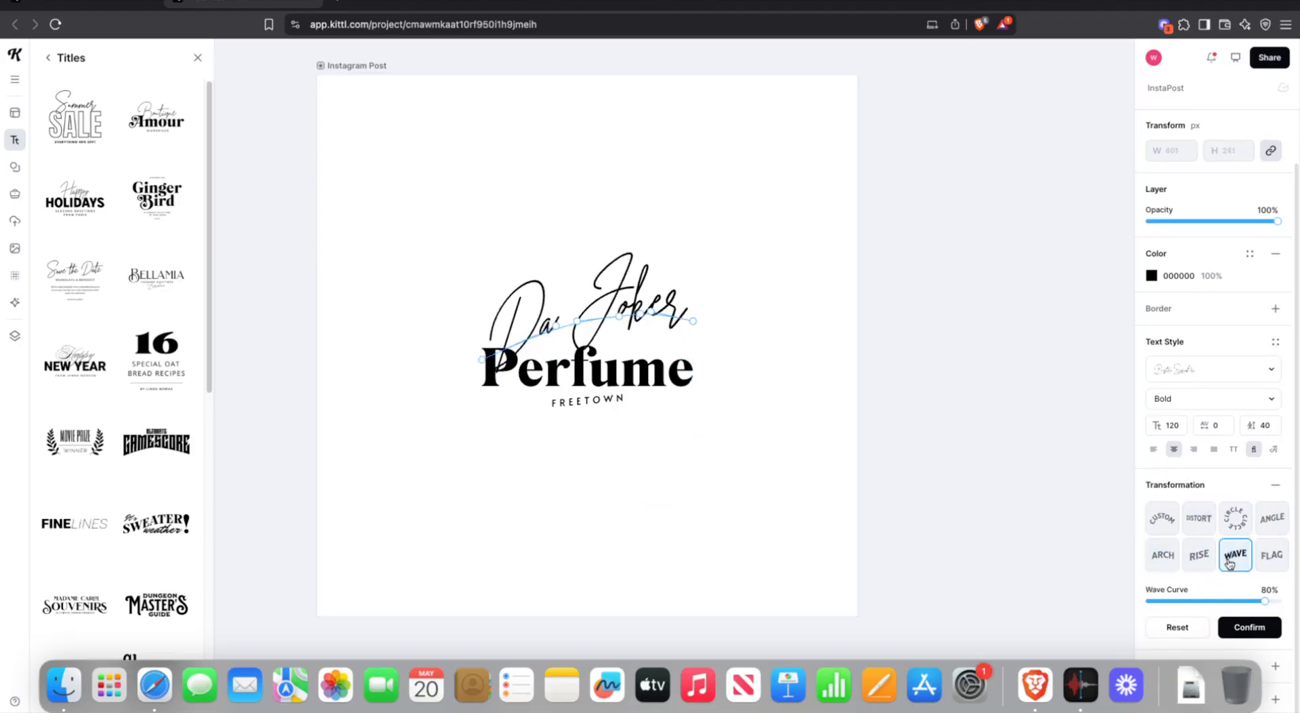
left_click(1266, 564)
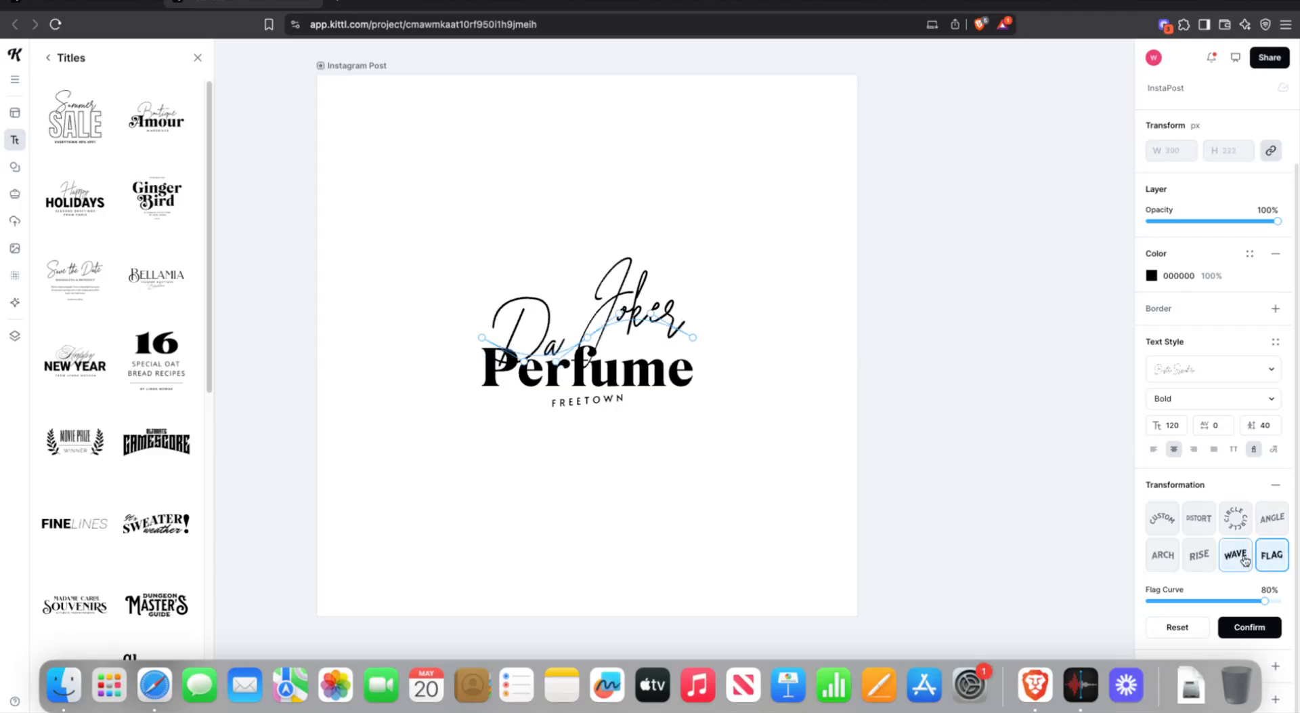
left_click(1264, 522)
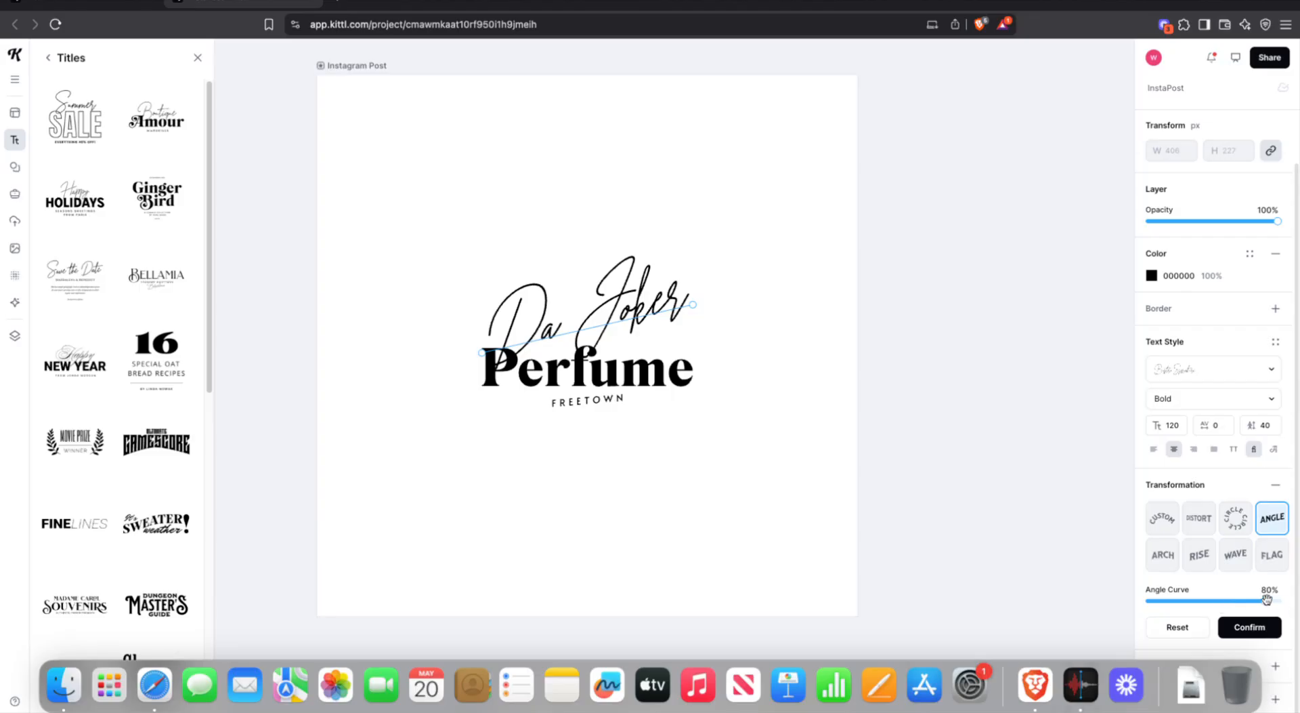
- Reduce the slant of the angled Da Joker text and select all three logo text layers
left_click_drag(1264, 600, 1190, 590)
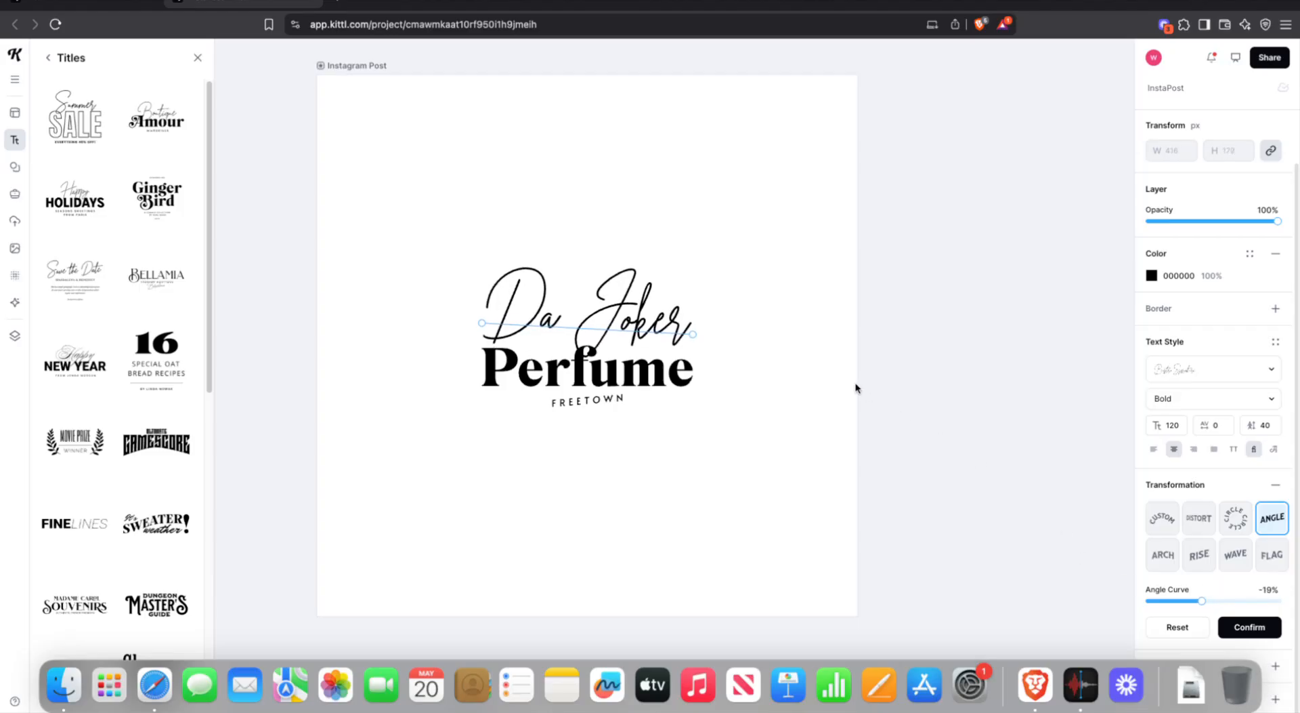
left_click(783, 379)
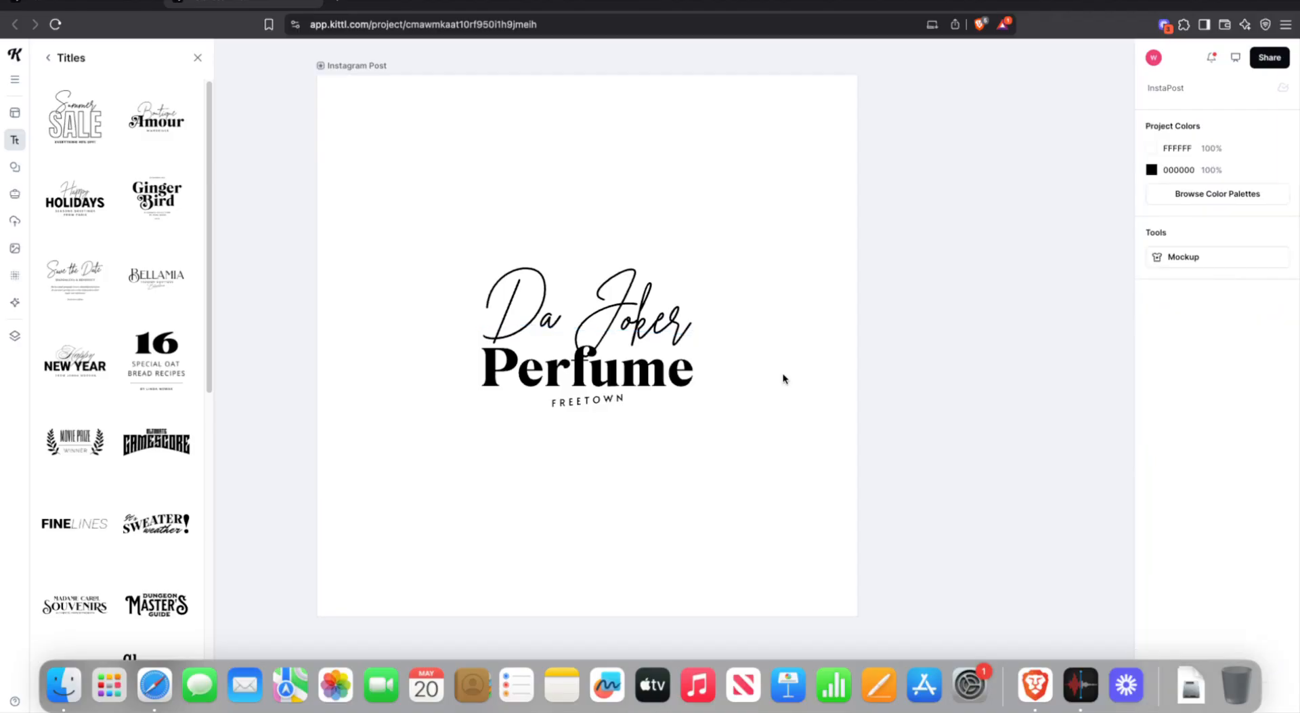
left_click(637, 320)
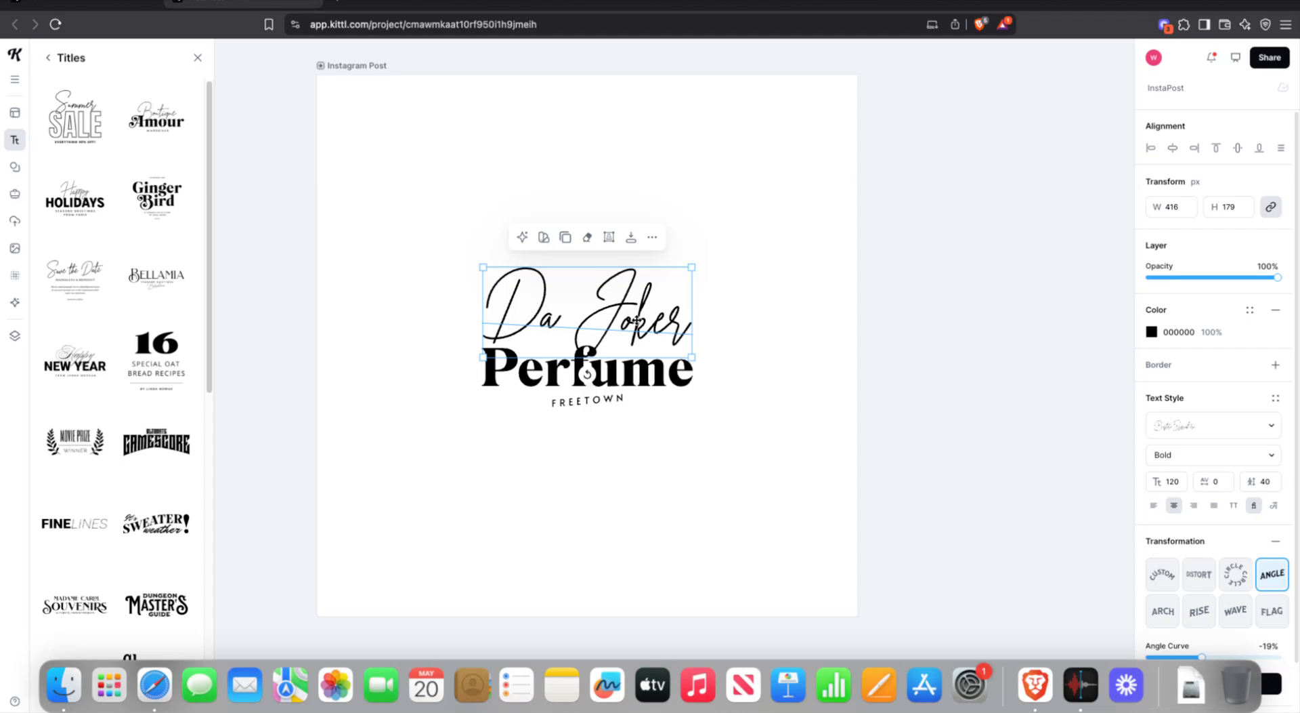
left_click(876, 264)
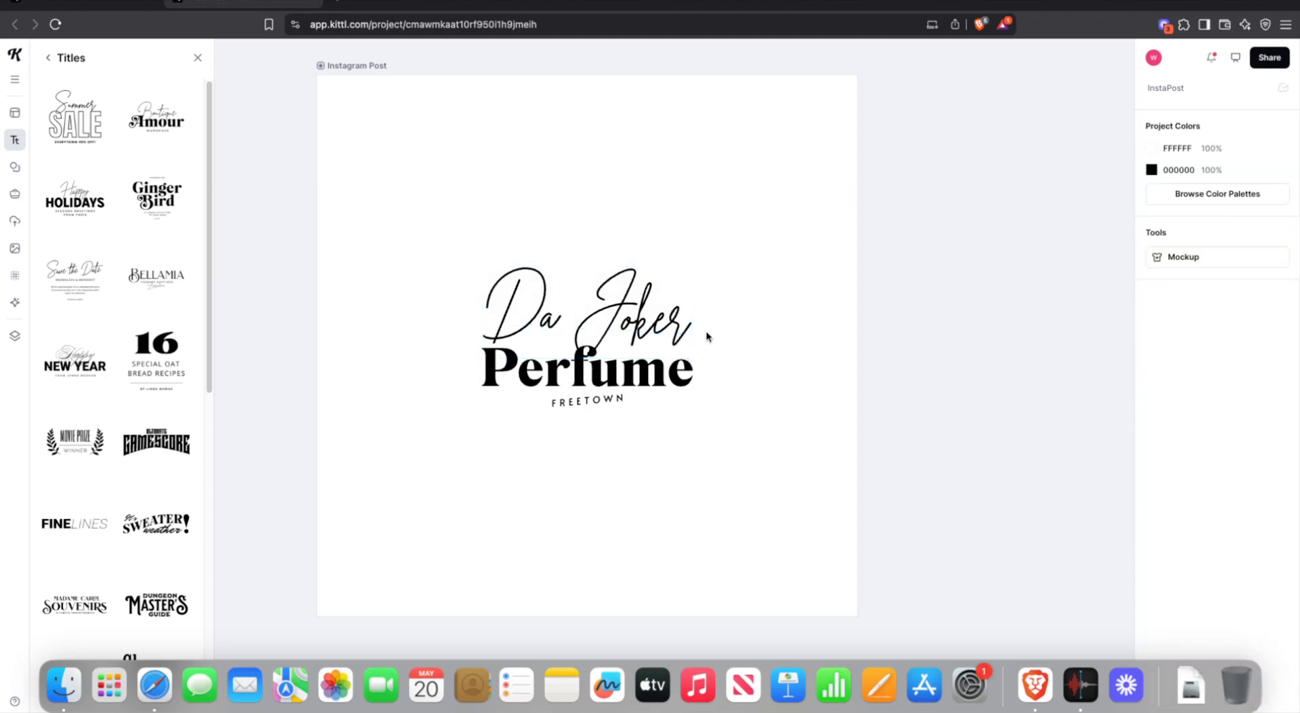
left_click_drag(388, 232, 1024, 525)
- Search the Images library for 'perfume' and add the dark amber-bottle photo to the post
left_click(934, 337)
left_click(15, 251)
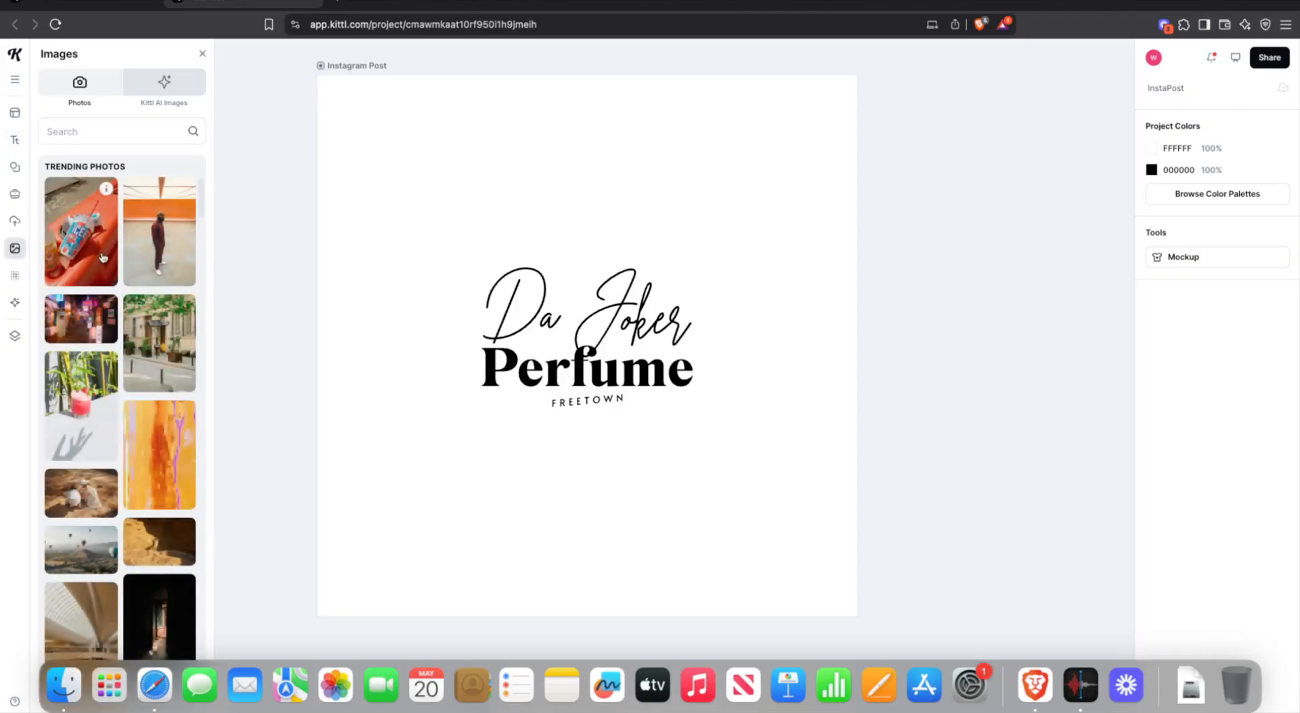
scroll(115, 284, "down", 10)
scroll(97, 338, "up", 10)
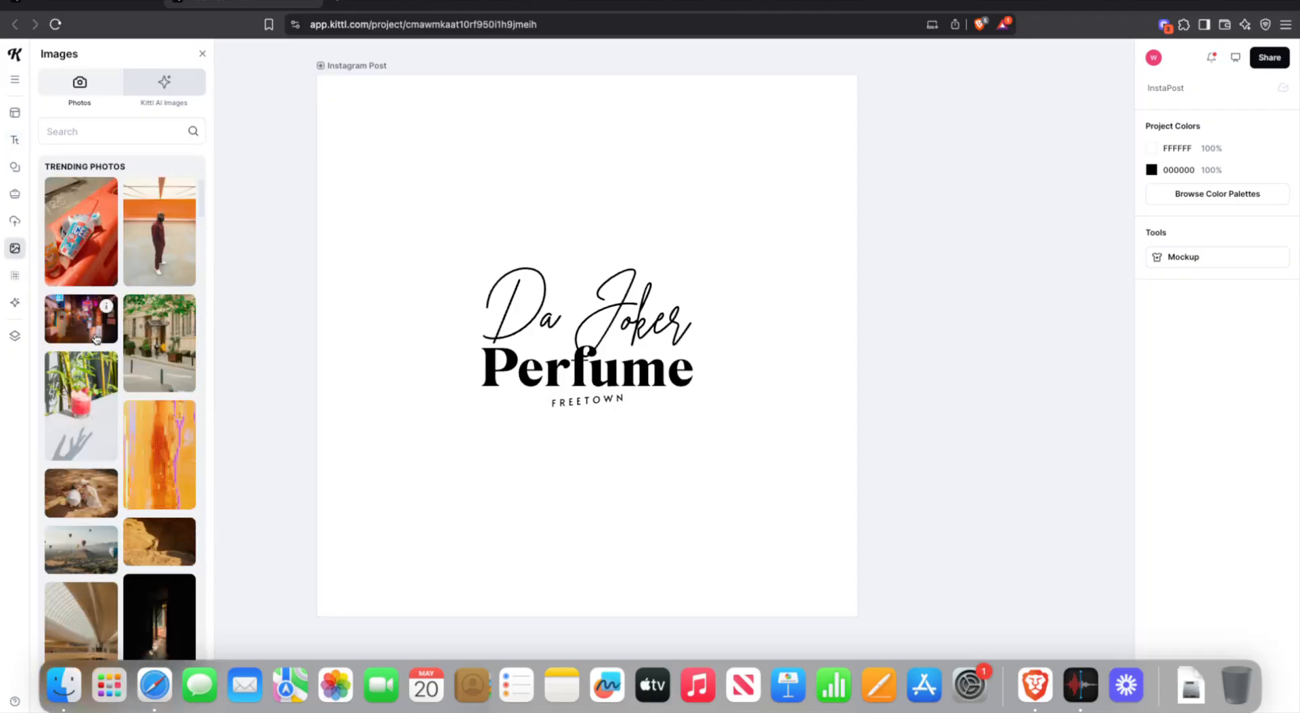
left_click(75, 133)
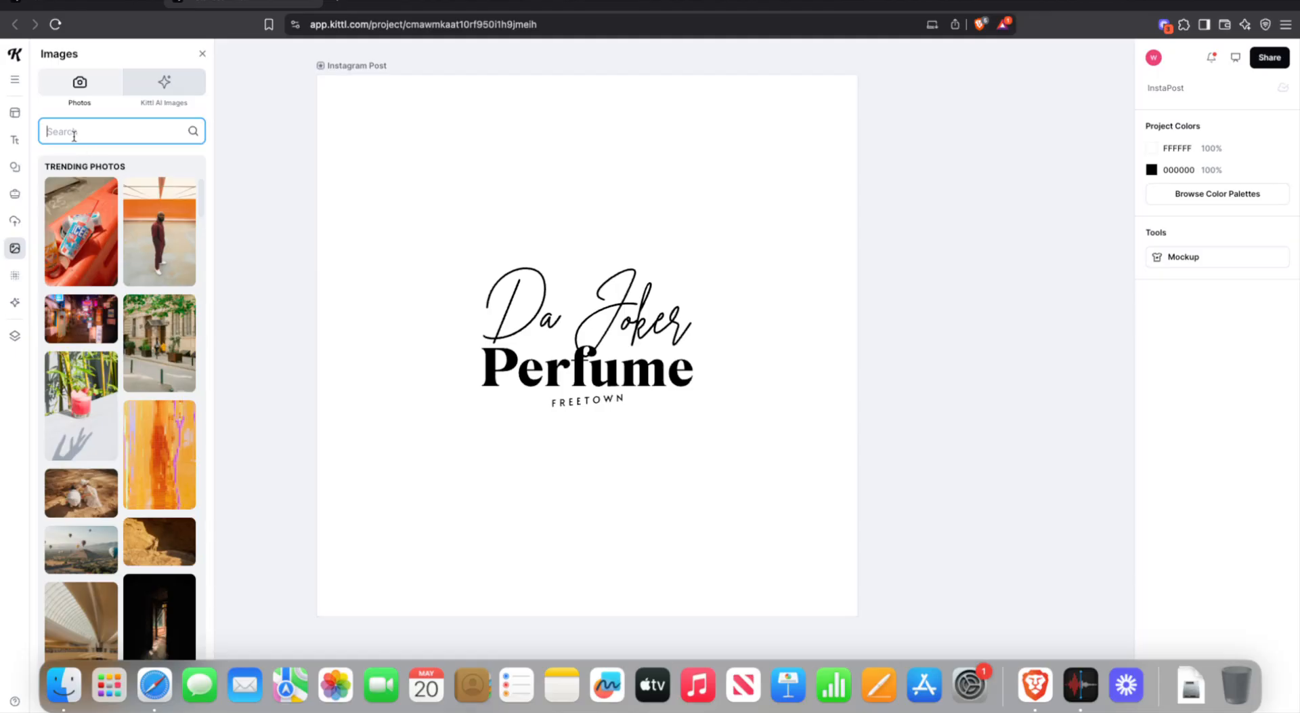
type("perfume")
key("Return")
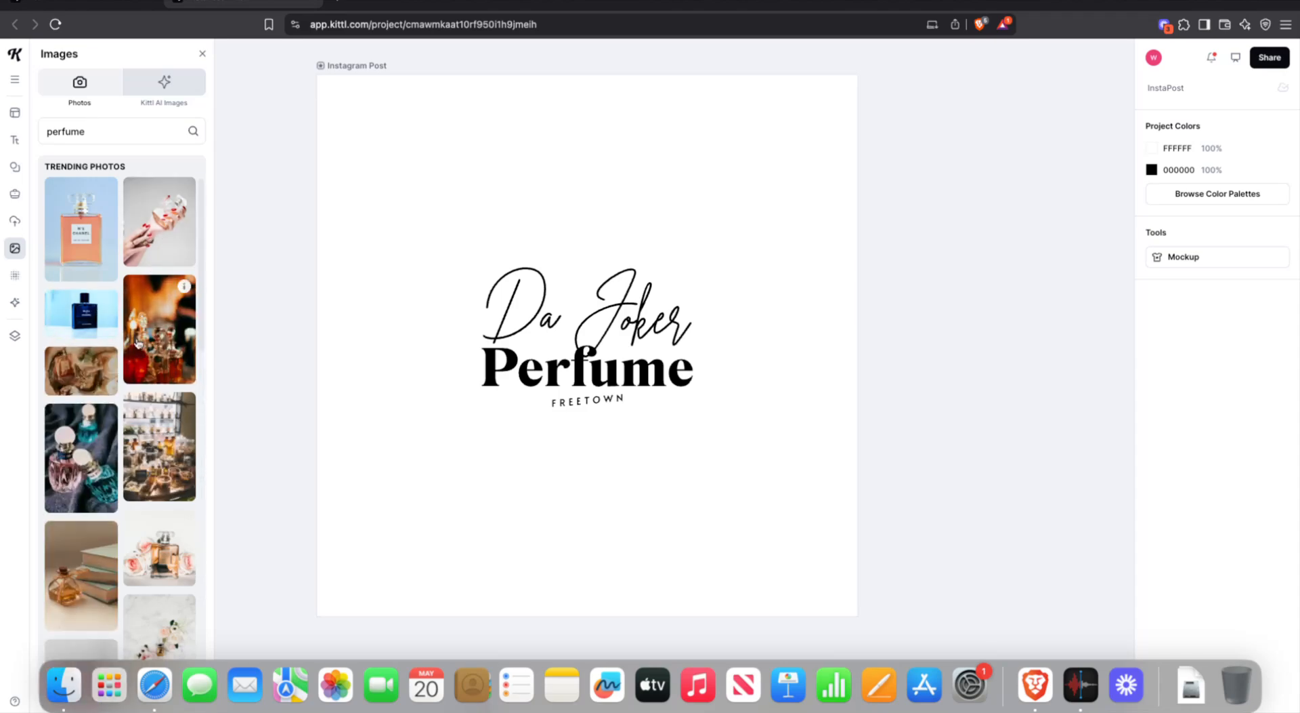
scroll(154, 437, "down", 5)
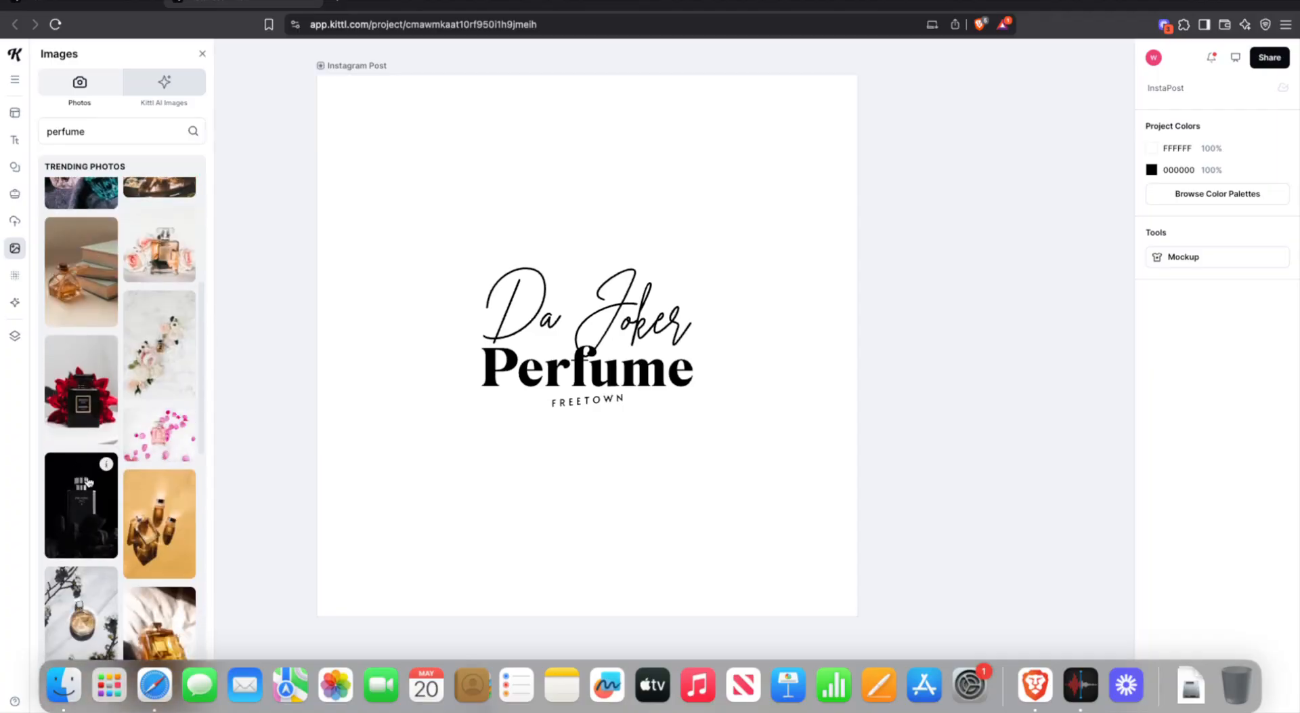
scroll(87, 481, "down", 6)
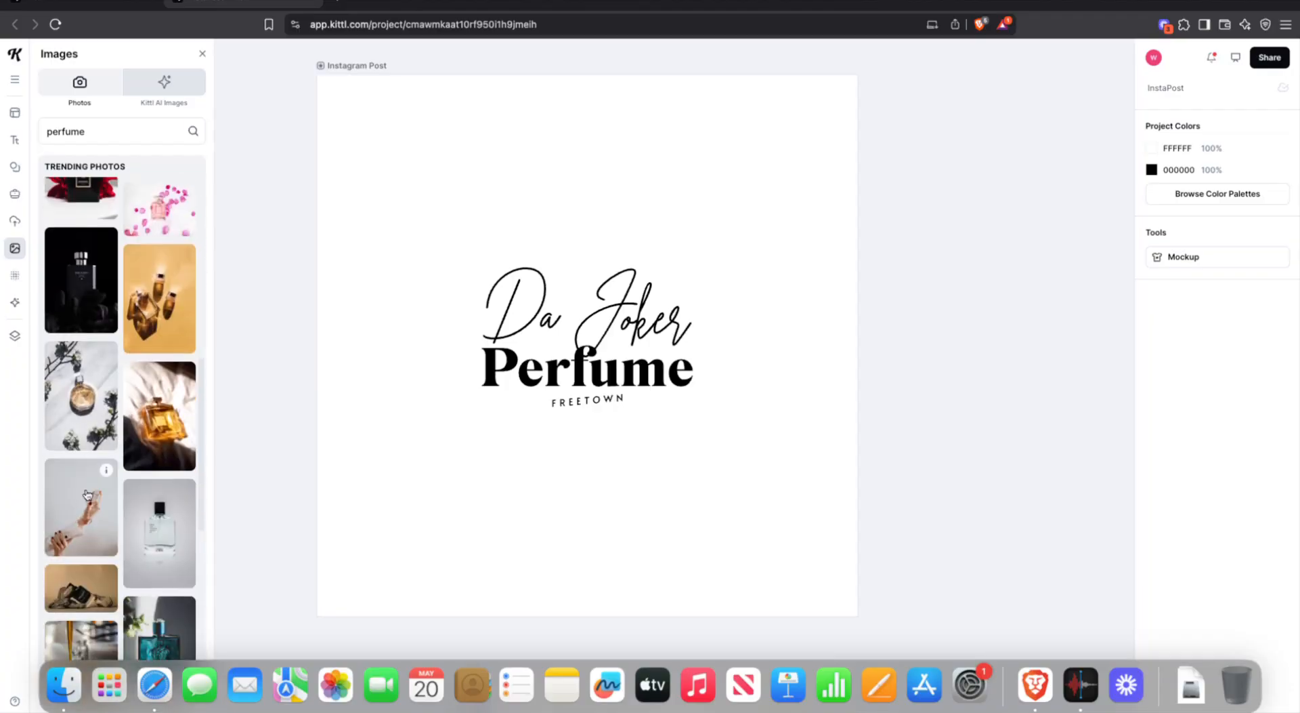
scroll(87, 487, "down", 4)
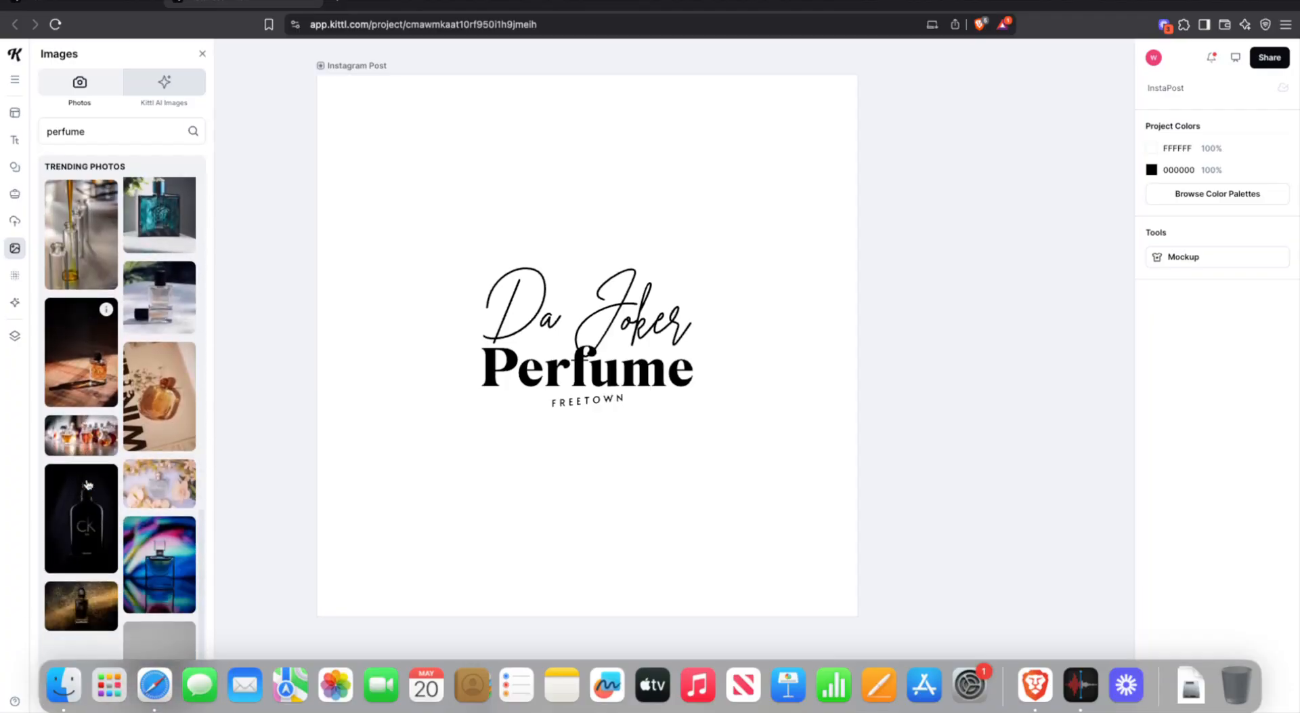
left_click(86, 338)
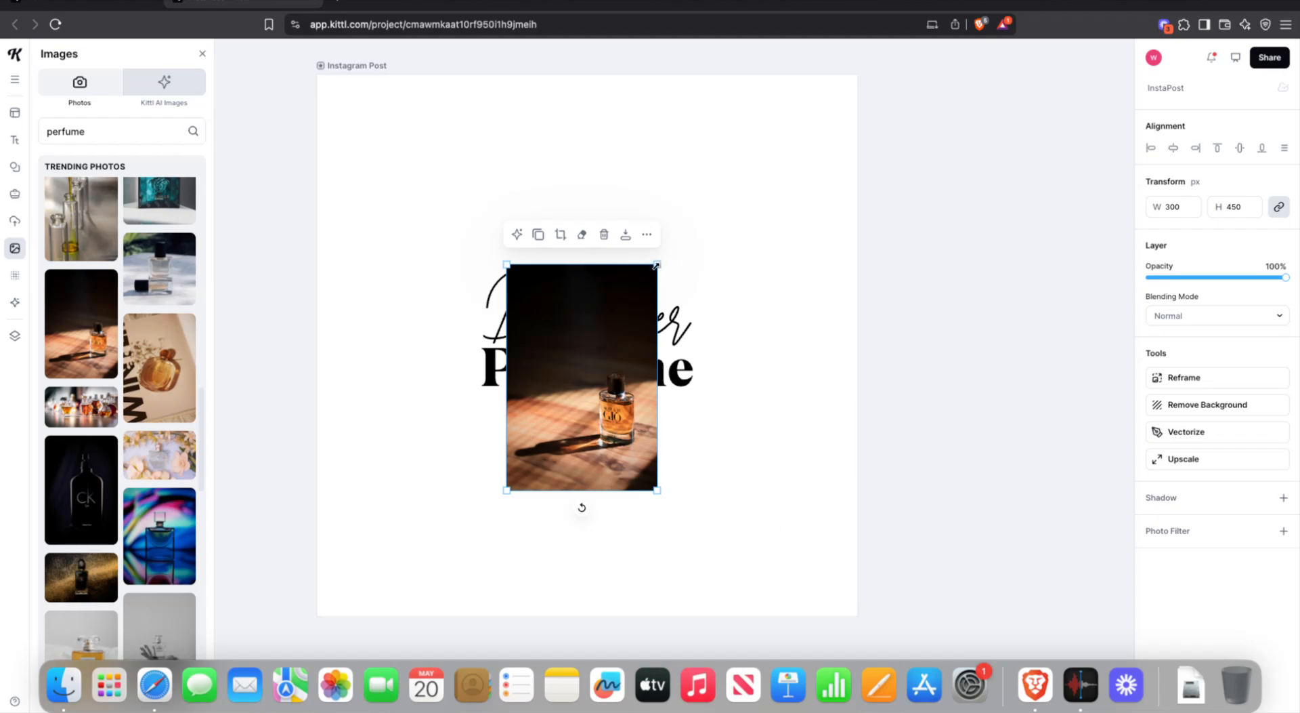
- Enlarge the perfume photo to roughly double size and align it to cover the post
left_click_drag(657, 264, 894, 30)
left_click_drag(705, 263, 510, 382)
scroll(526, 345, "down", 8)
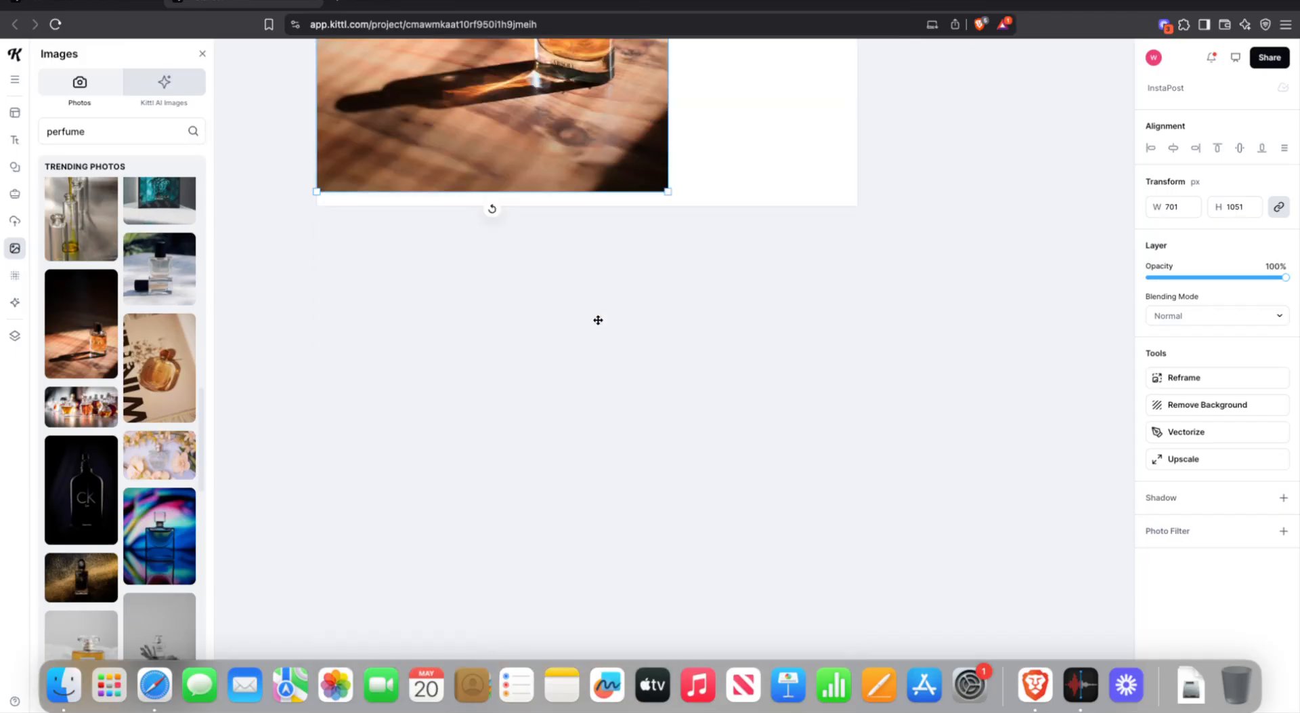
left_click_drag(668, 191, 901, 432)
scroll(764, 215, "up", 15)
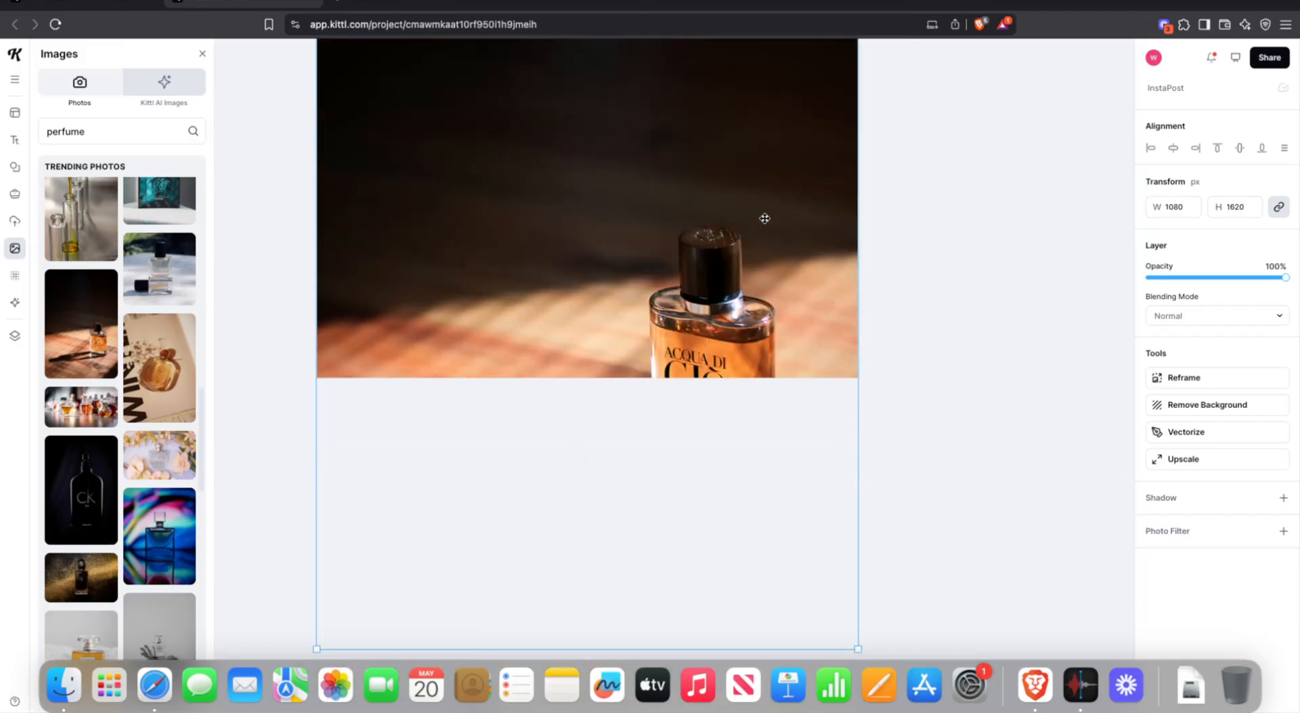
scroll(764, 256, "down", 5)
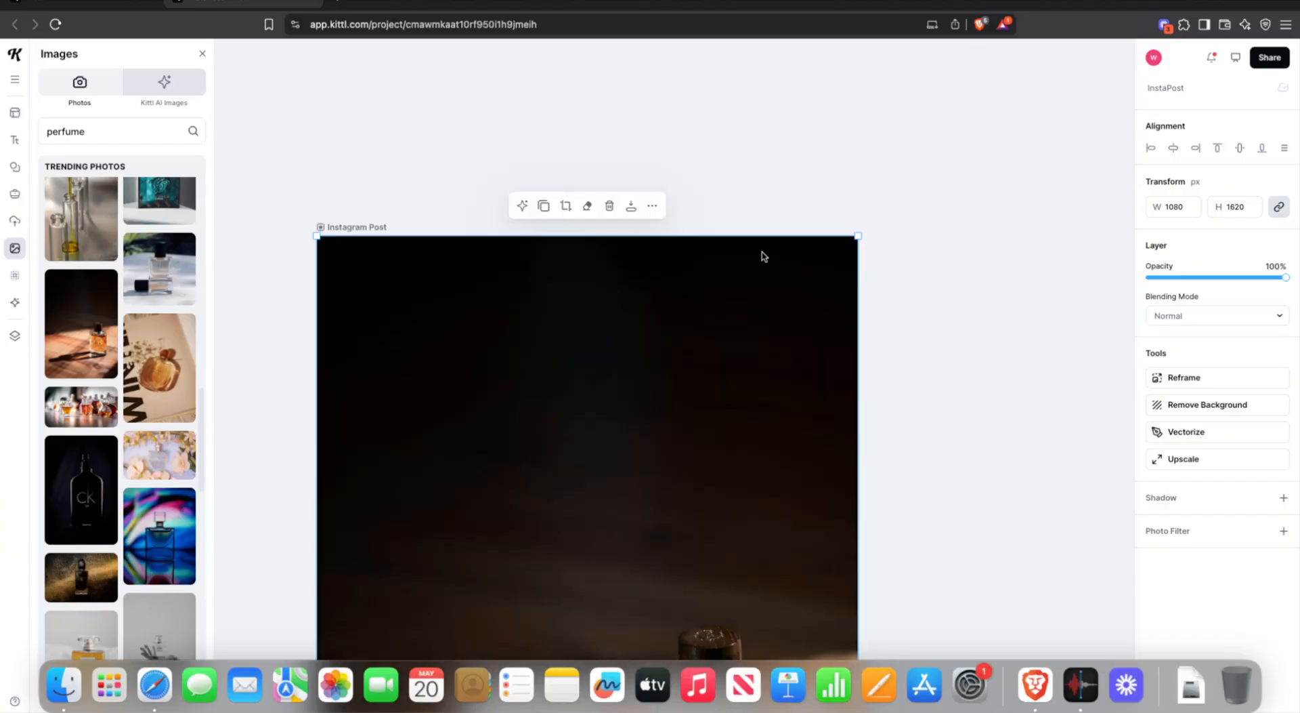
scroll(755, 255, "down", 15)
scroll(754, 255, "up", 4)
scroll(731, 211, "down", 2)
scroll(731, 211, "up", 9)
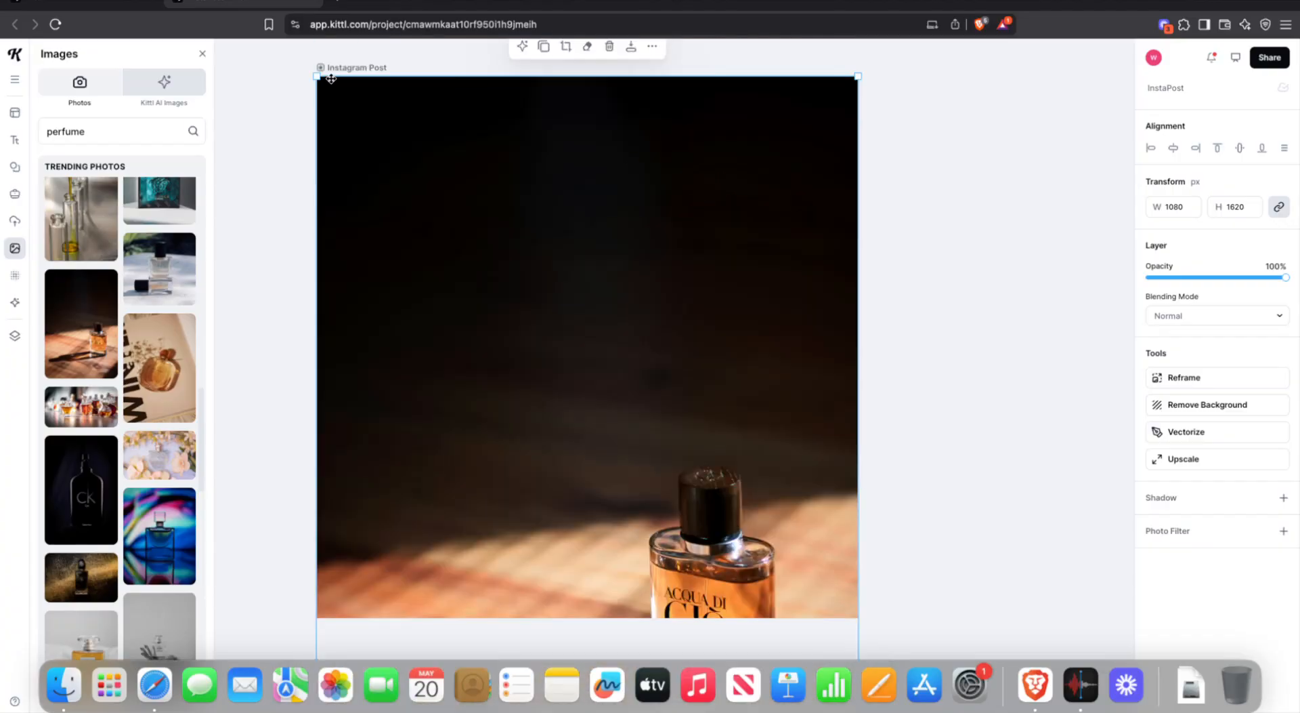
- Stretch the photo slightly past the post edges, nudge it down, and check its width
left_click_drag(318, 76, 310, 63)
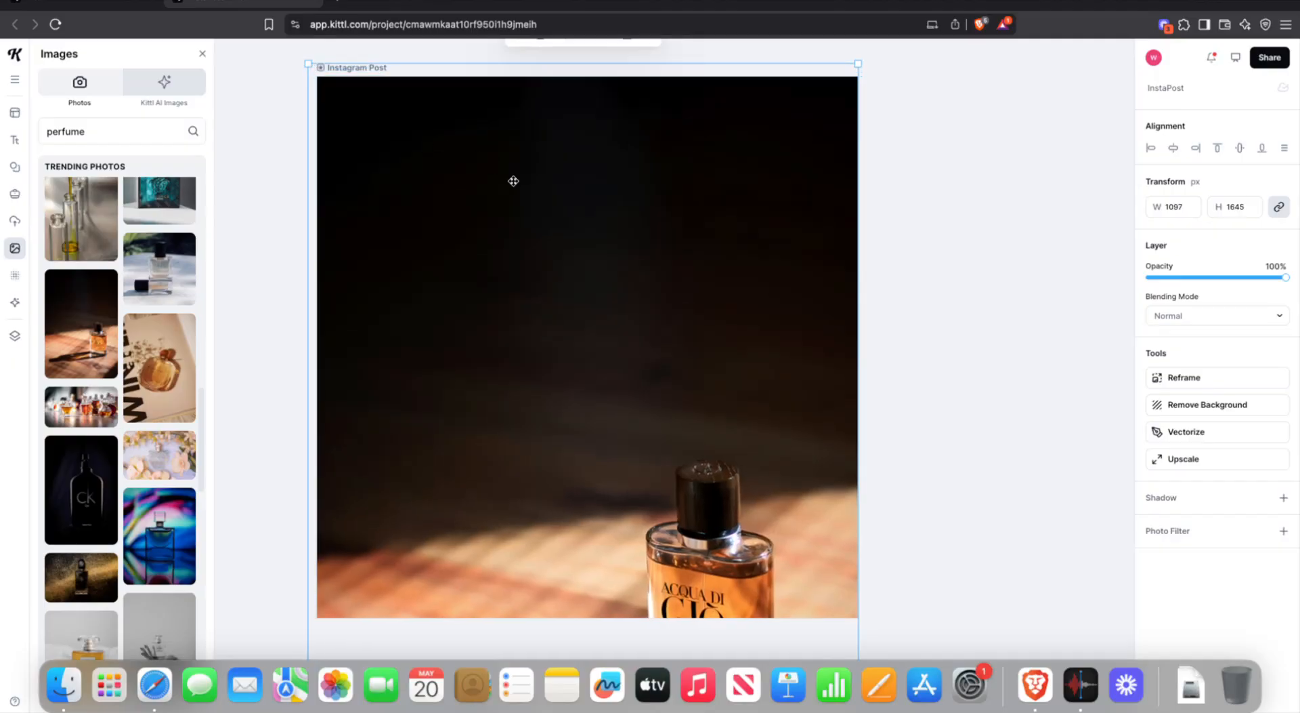
left_click_drag(514, 181, 514, 189)
scroll(519, 187, "down", 5)
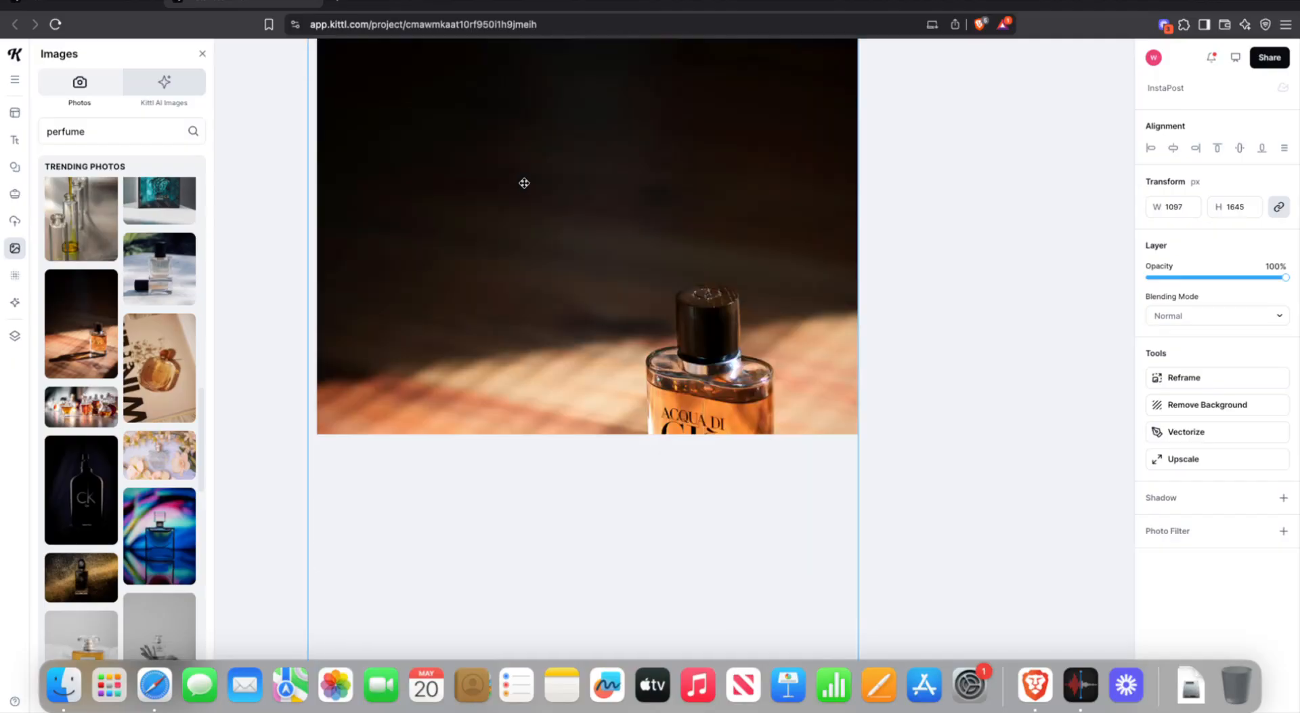
scroll(380, 102, "up", 7)
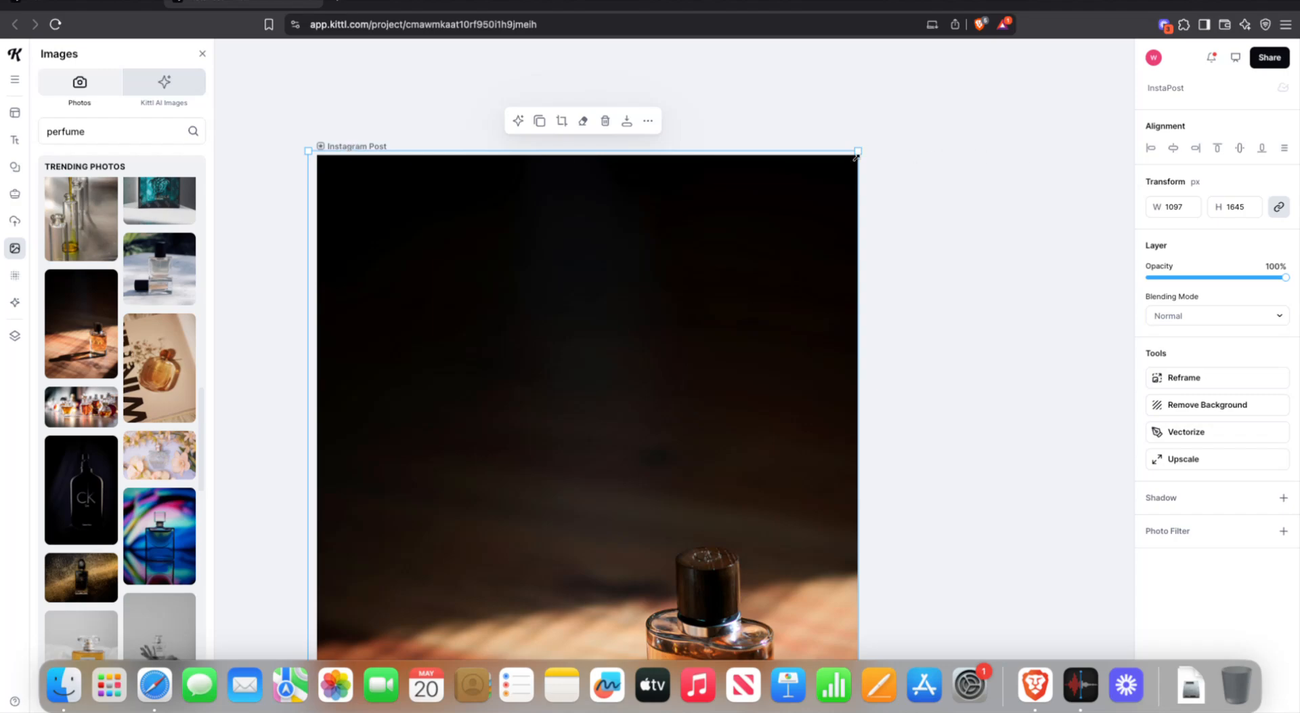
double_click(1184, 205)
left_click(935, 202)
scroll(925, 211, "down", 6)
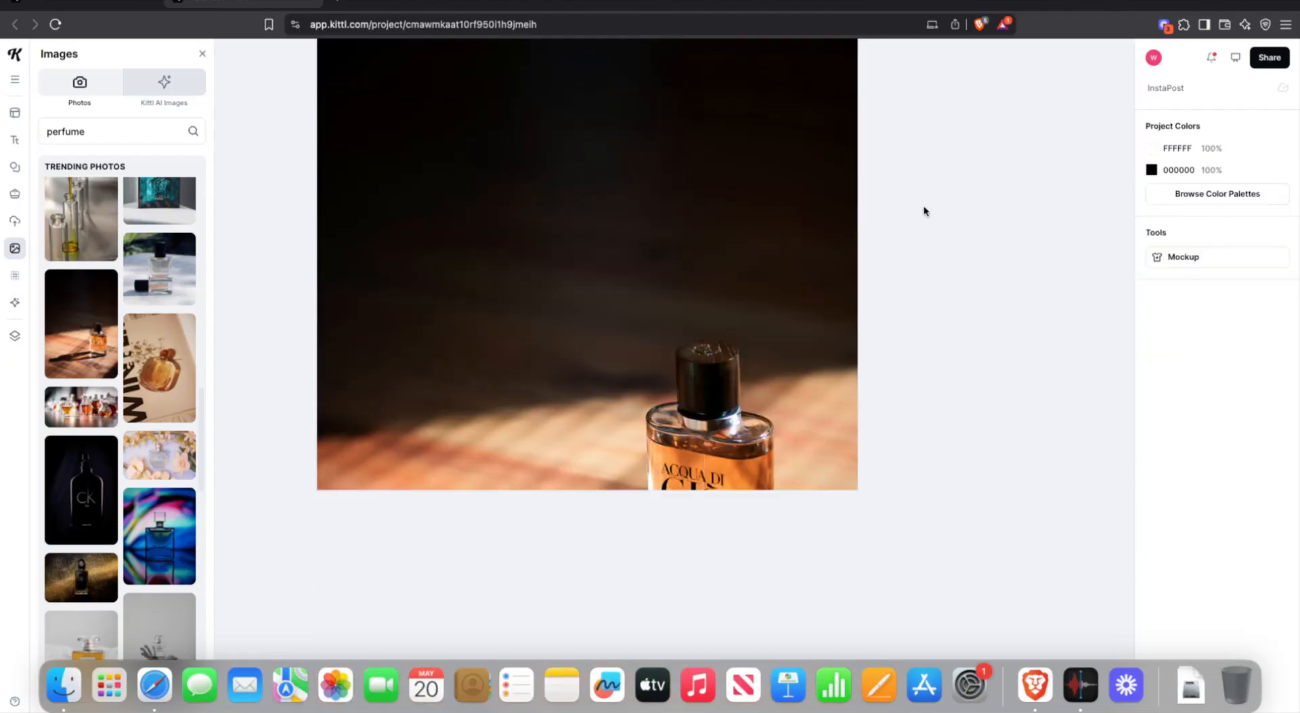
scroll(694, 141, "up", 6)
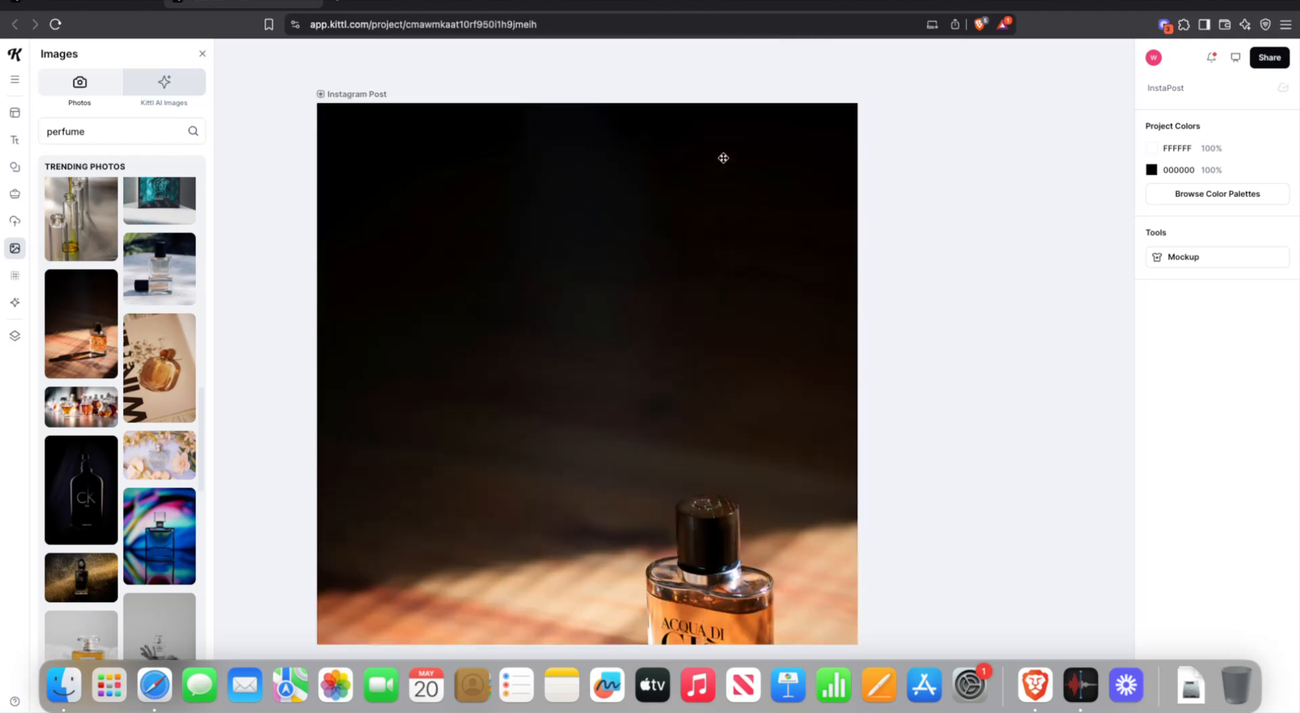
- Enlarge the photo a little more so it fills the whole Instagram Post
left_click(722, 155)
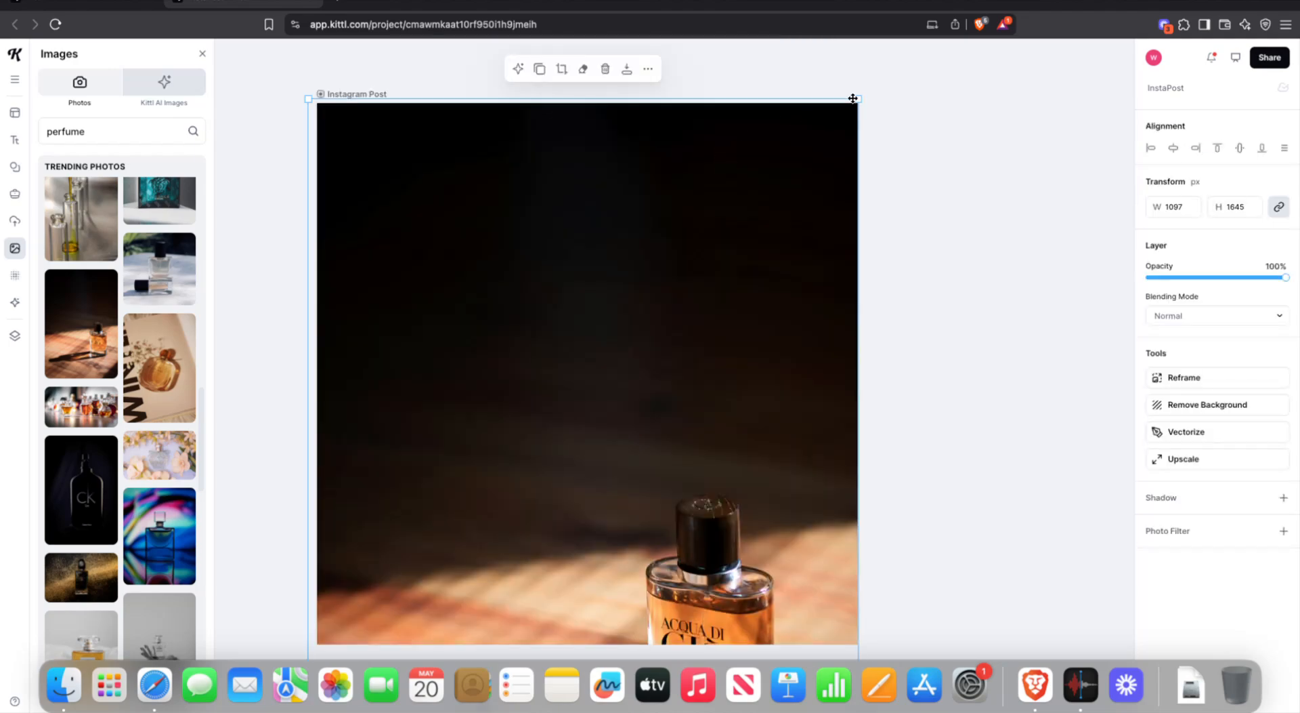
left_click_drag(858, 99, 876, 71)
scroll(758, 199, "down", 4)
left_click_drag(747, 164, 747, 202)
scroll(747, 202, "up", 9)
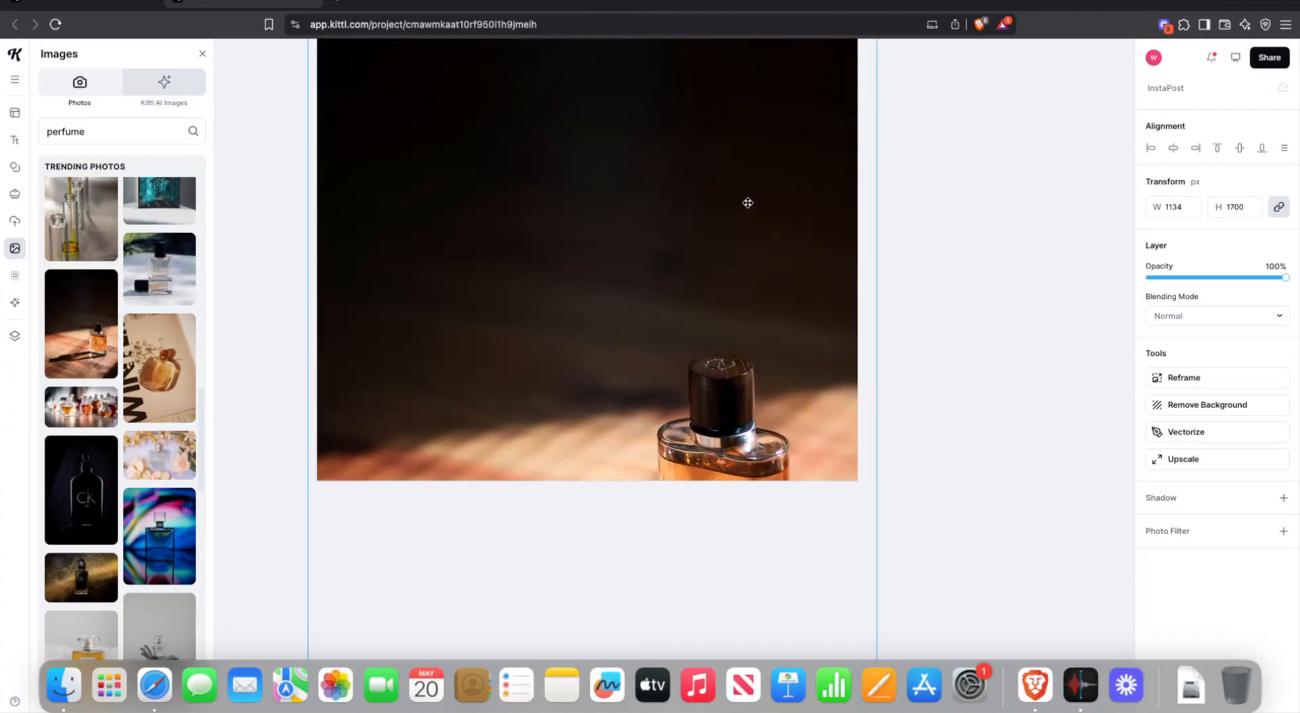
scroll(742, 222, "down", 1)
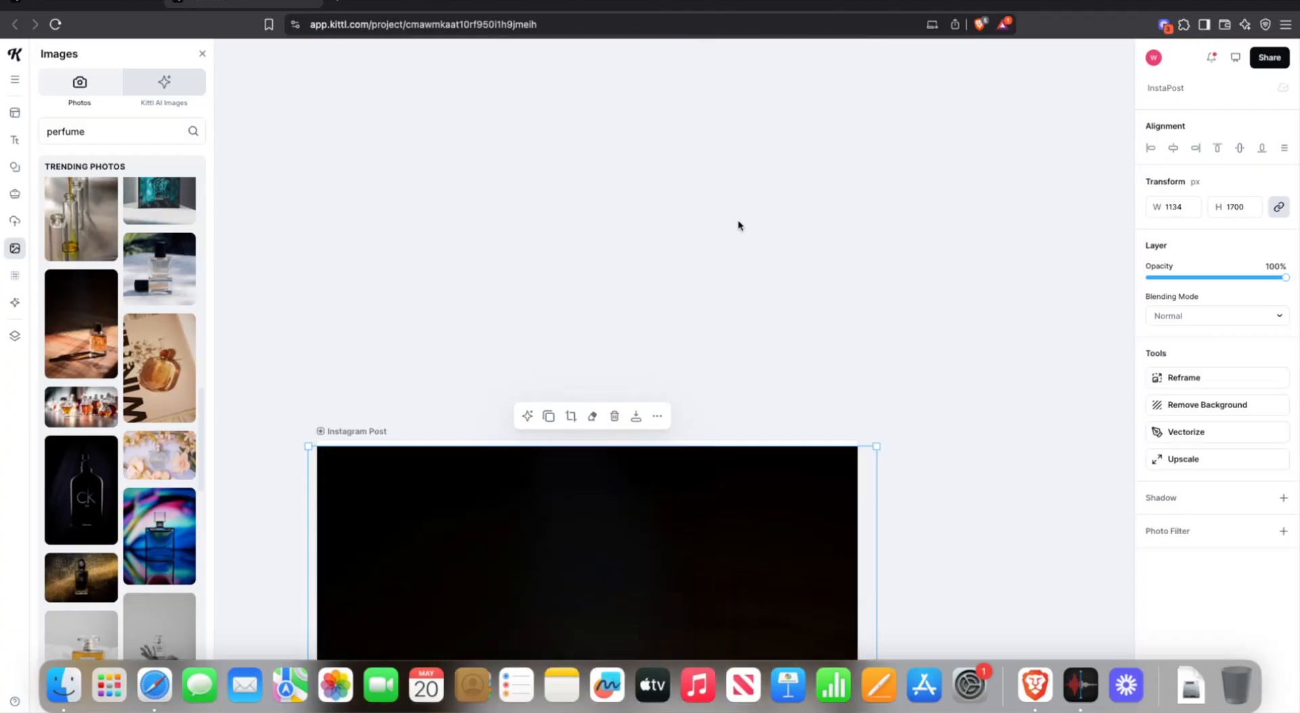
left_click_drag(873, 445, 881, 437)
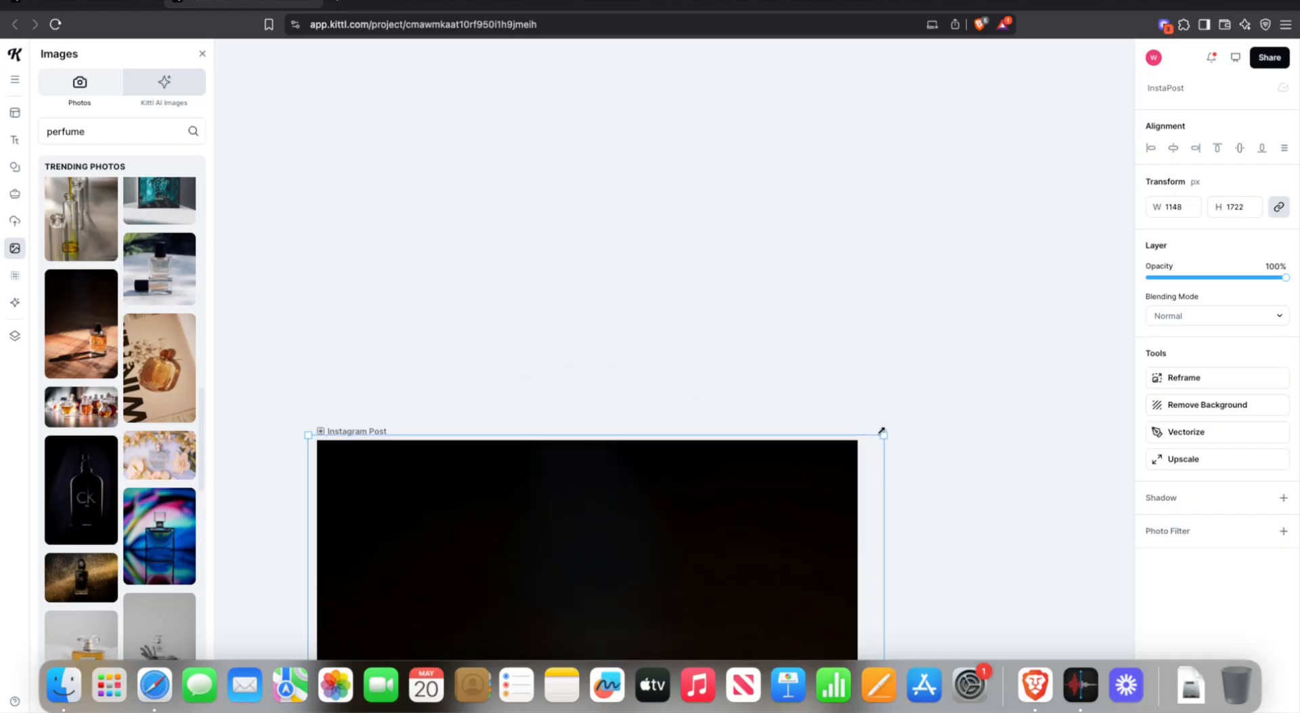
scroll(726, 302, "down", 13)
scroll(726, 305, "up", 1)
scroll(725, 305, "up", 14)
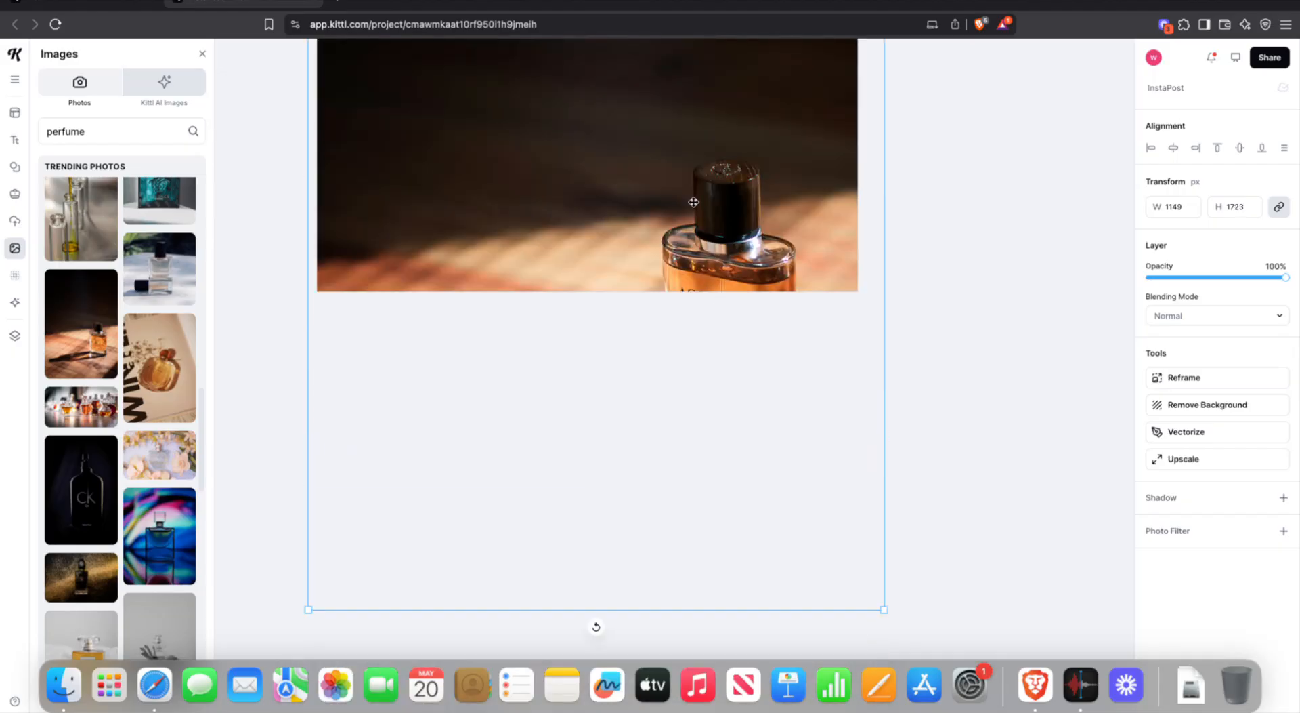
scroll(695, 215, "down", 2)
scroll(694, 216, "up", 1)
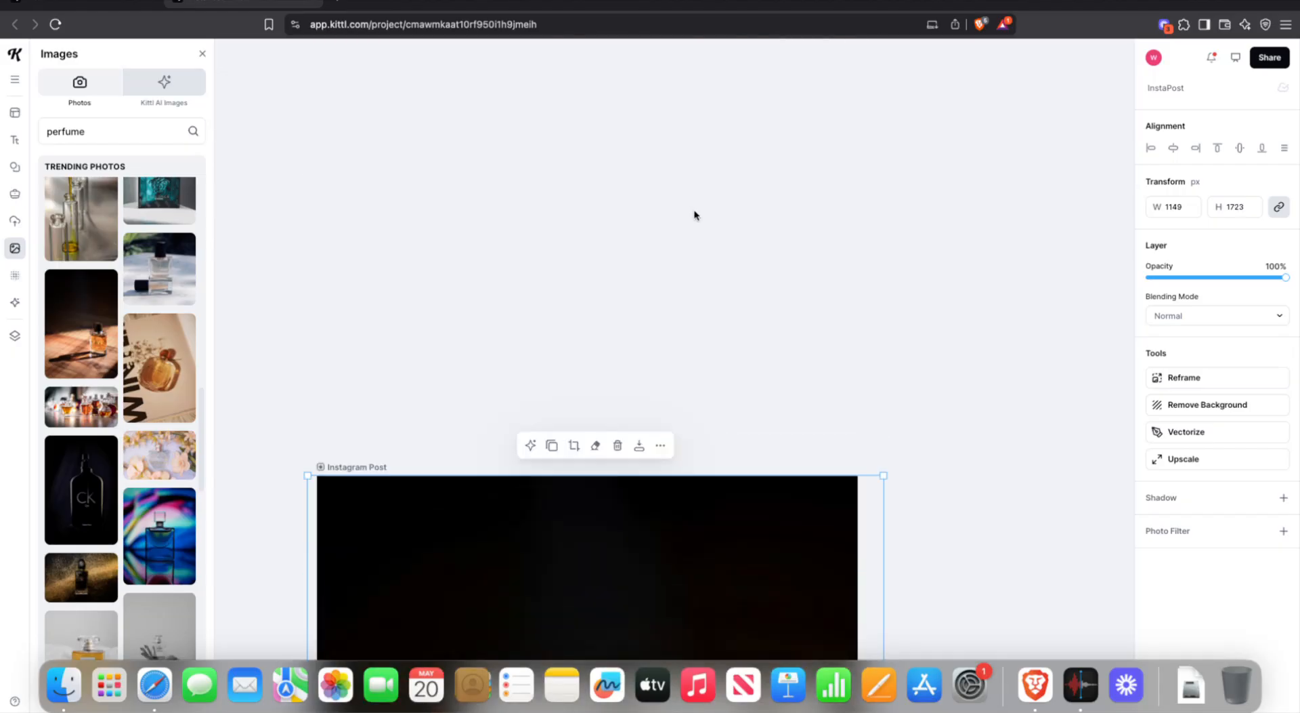
left_click(693, 214)
scroll(699, 232, "down", 7)
scroll(699, 232, "down", 10)
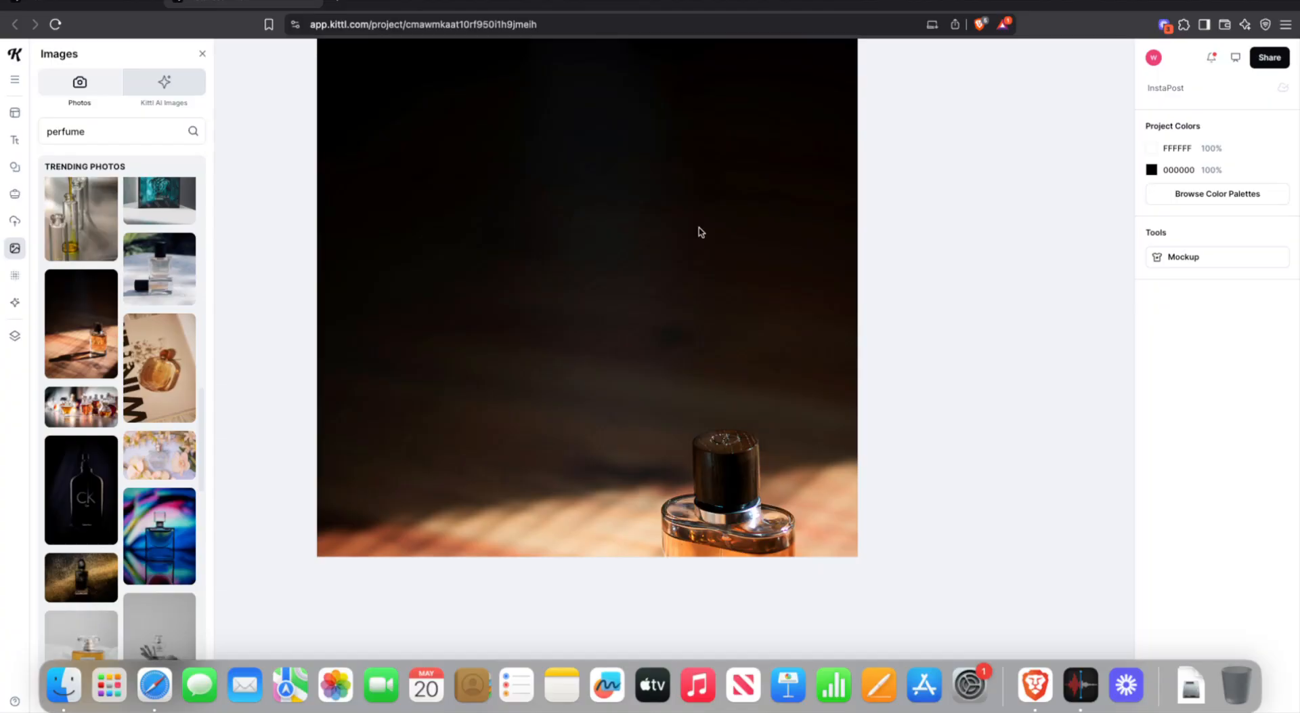
- Nudge the photo a few pixels right and confirm its 1149 px width
left_click_drag(701, 231, 707, 232)
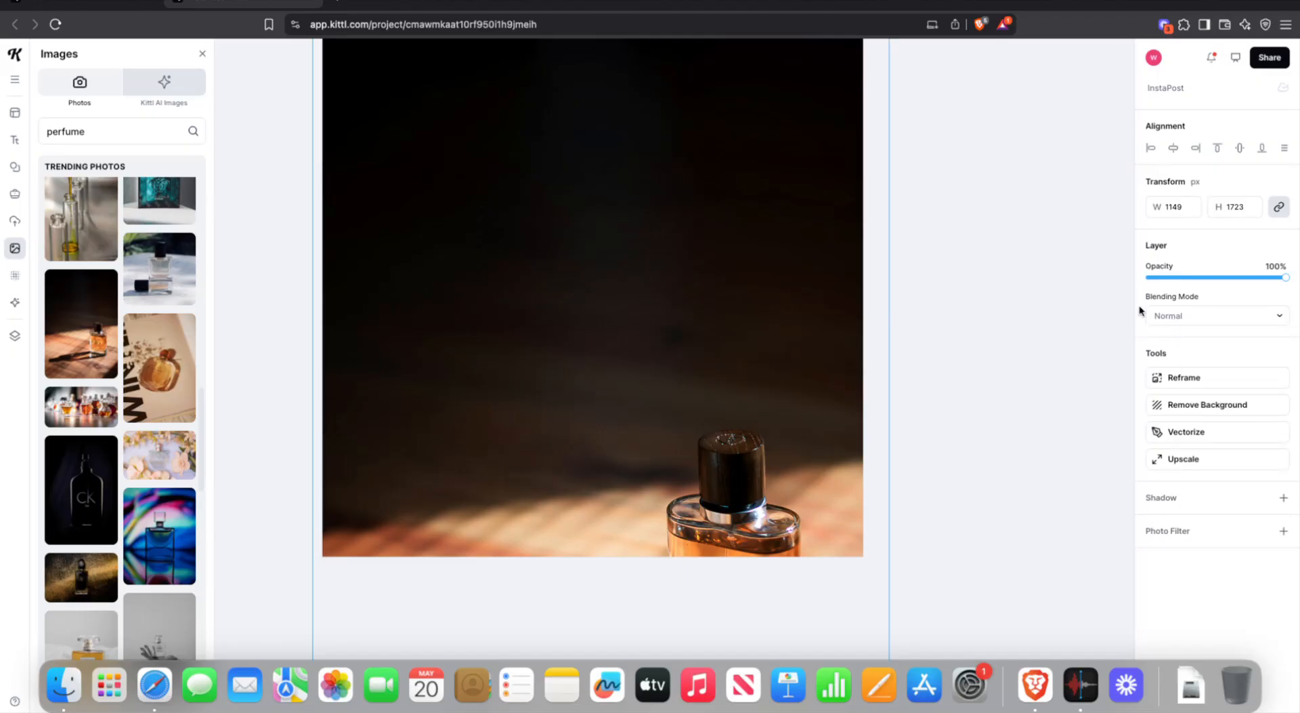
left_click(1180, 202)
left_click(1181, 203)
left_click_drag(1196, 204, 1151, 207)
scroll(779, 291, "up", 6)
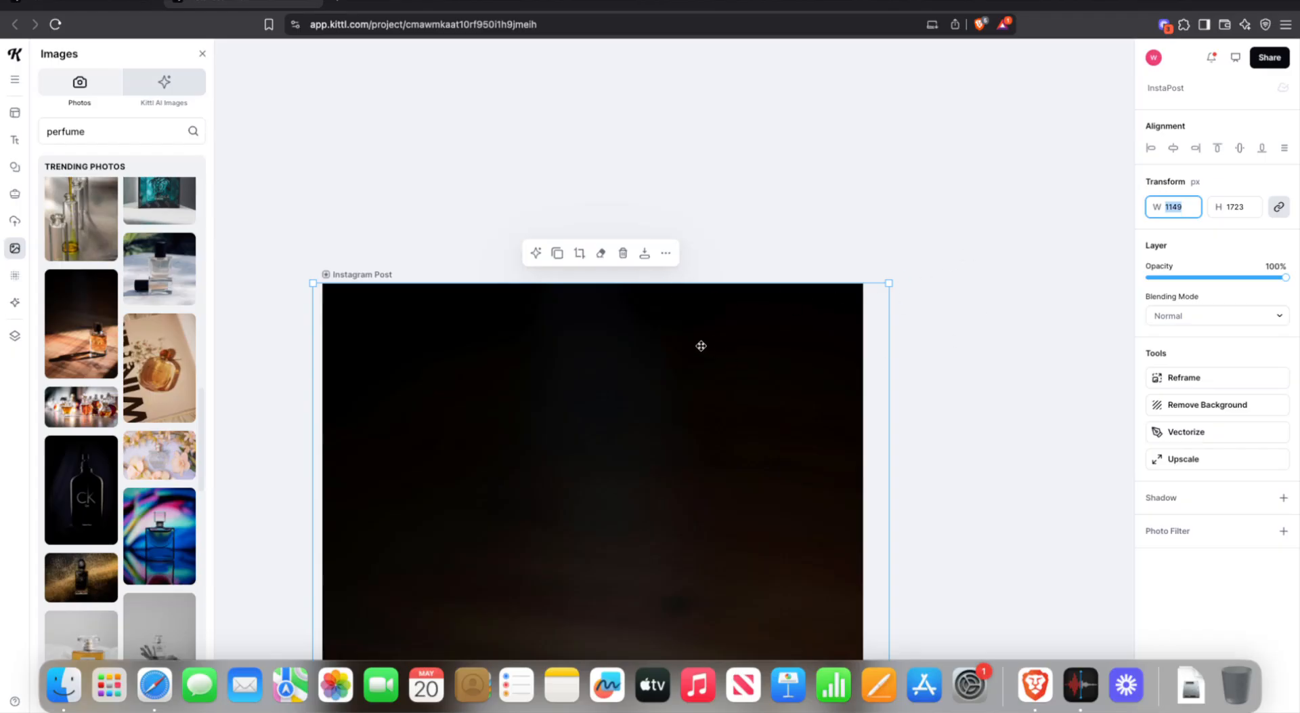
scroll(707, 346, "down", 5)
left_click(912, 194)
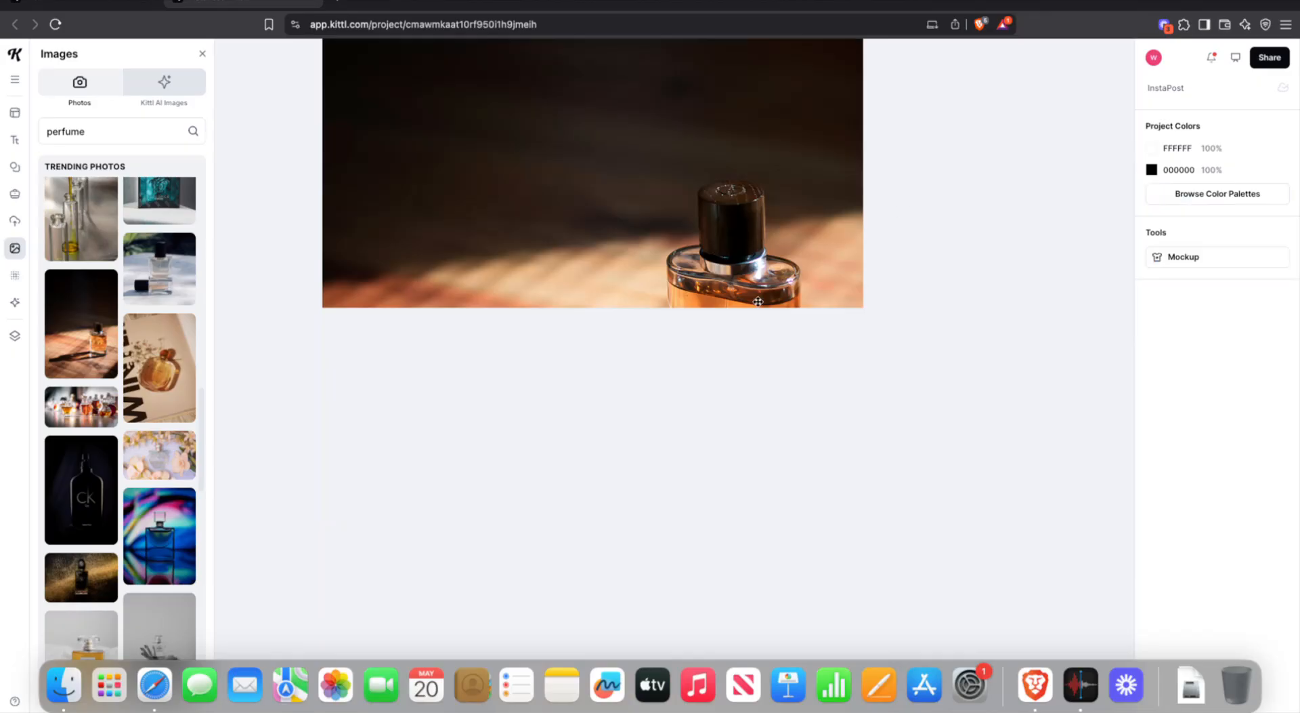
scroll(758, 301, "up", 5)
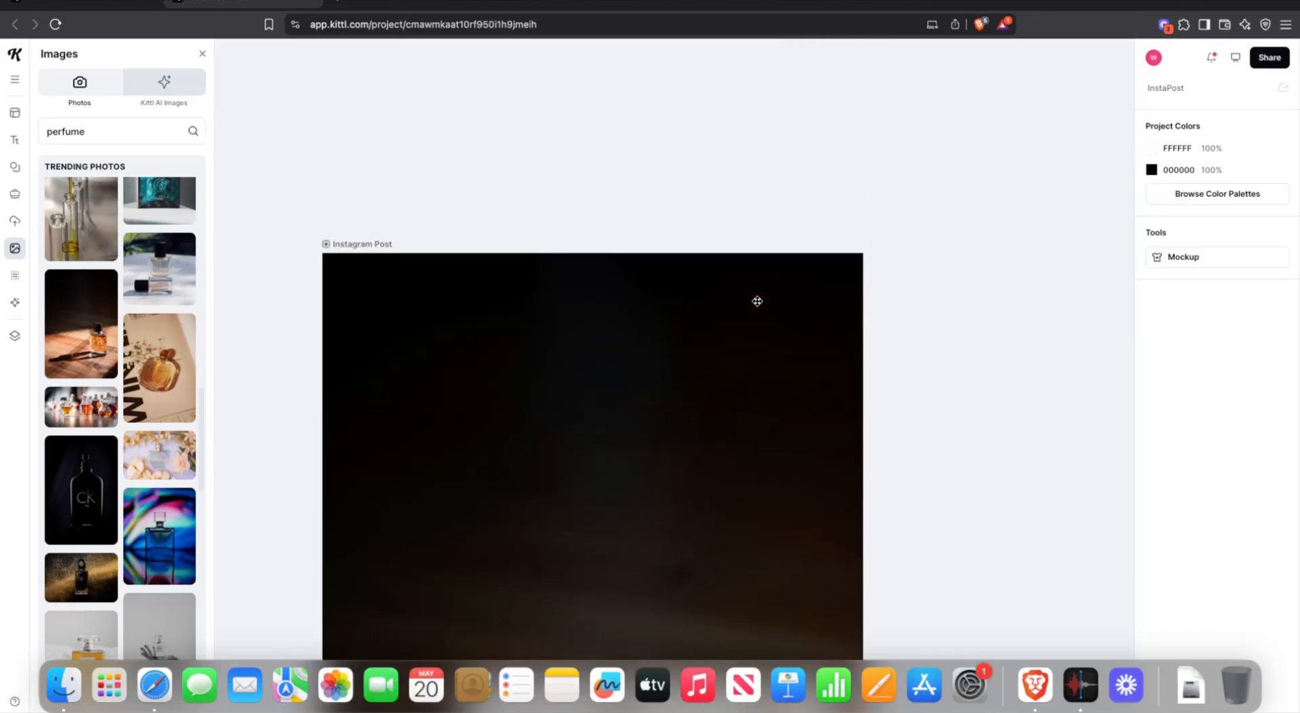
scroll(758, 301, "down", 1)
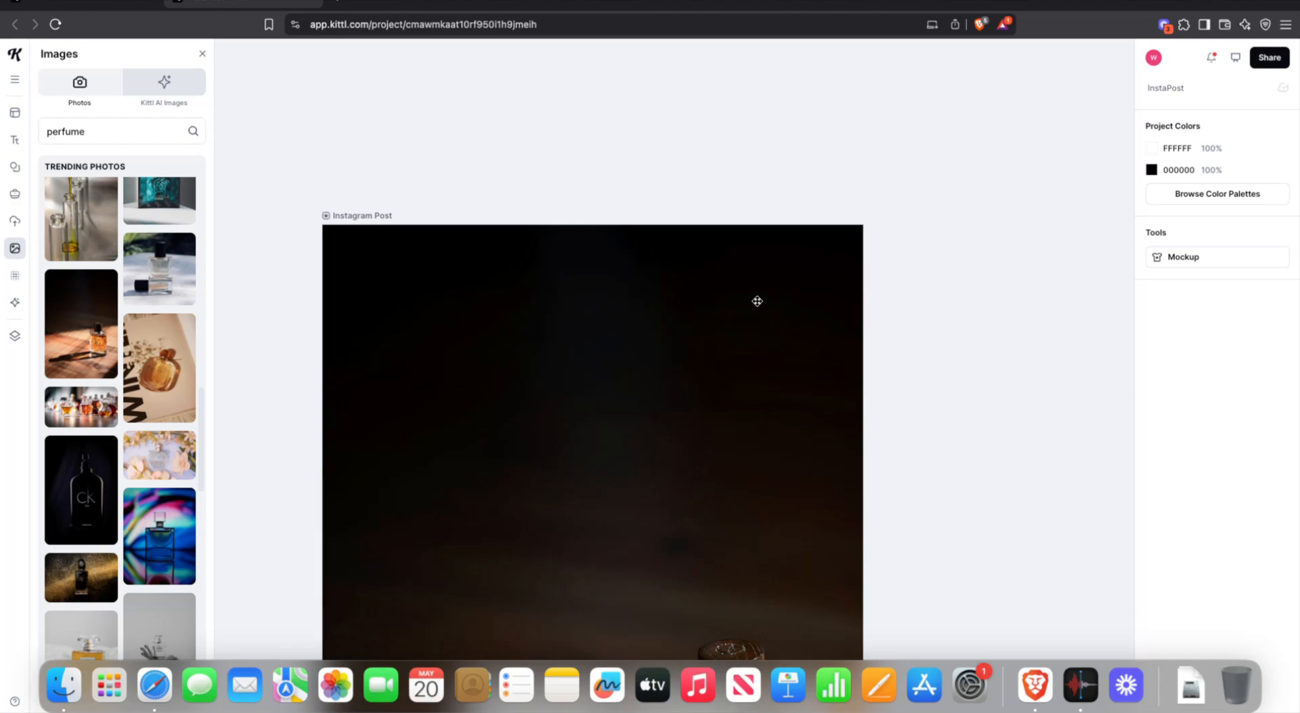
scroll(758, 301, "down", 1)
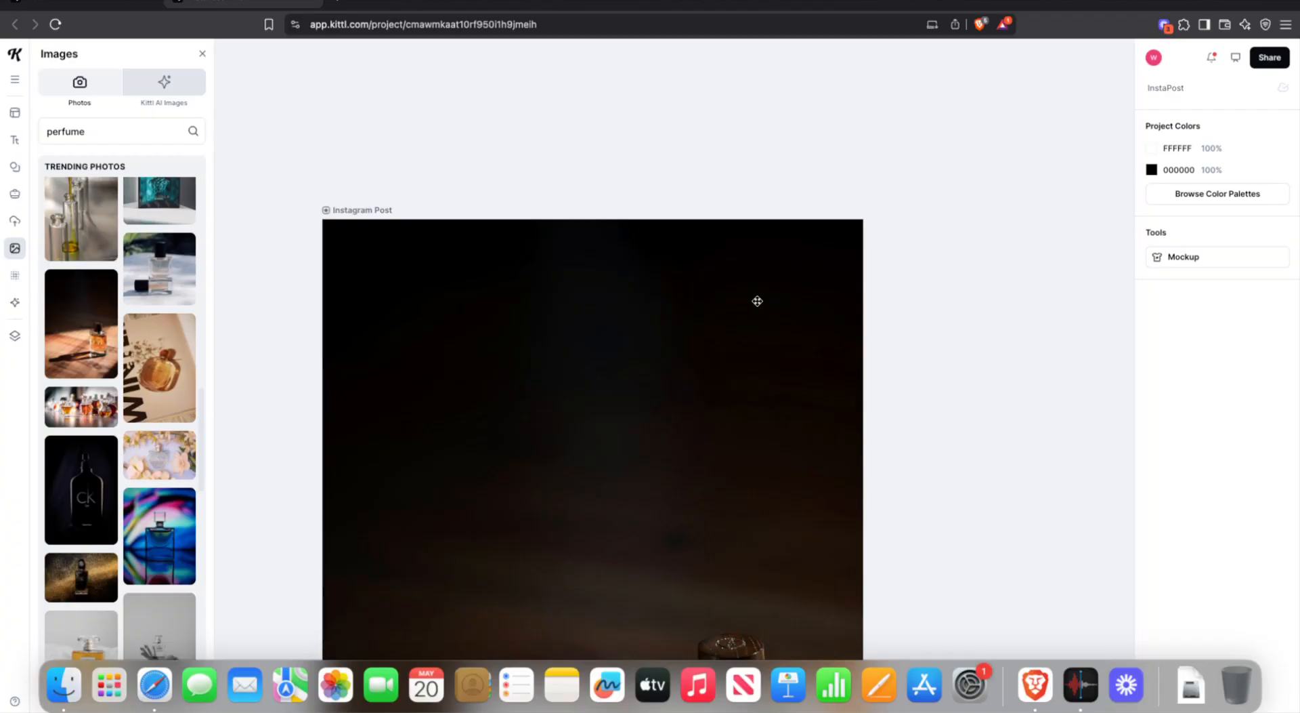
- Move the photo layer below the text in Layers, revert it to the top, and close the panel
left_click(757, 301)
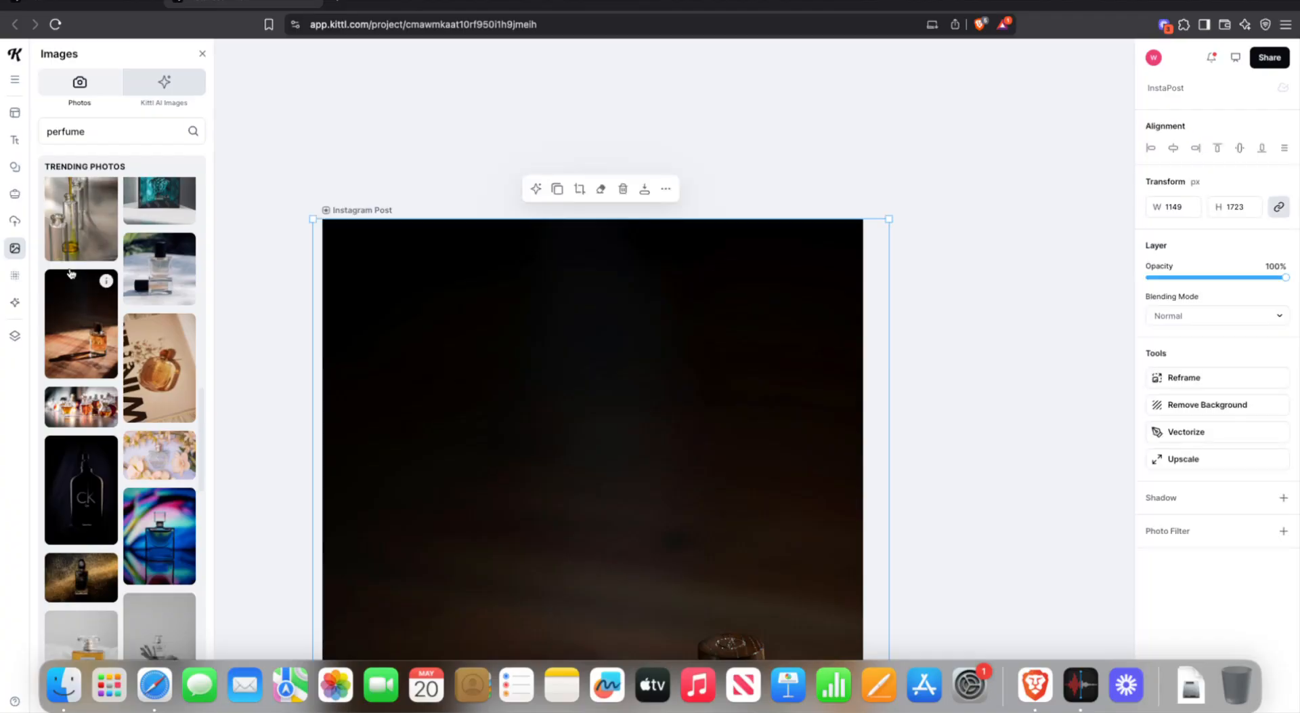
left_click(16, 337)
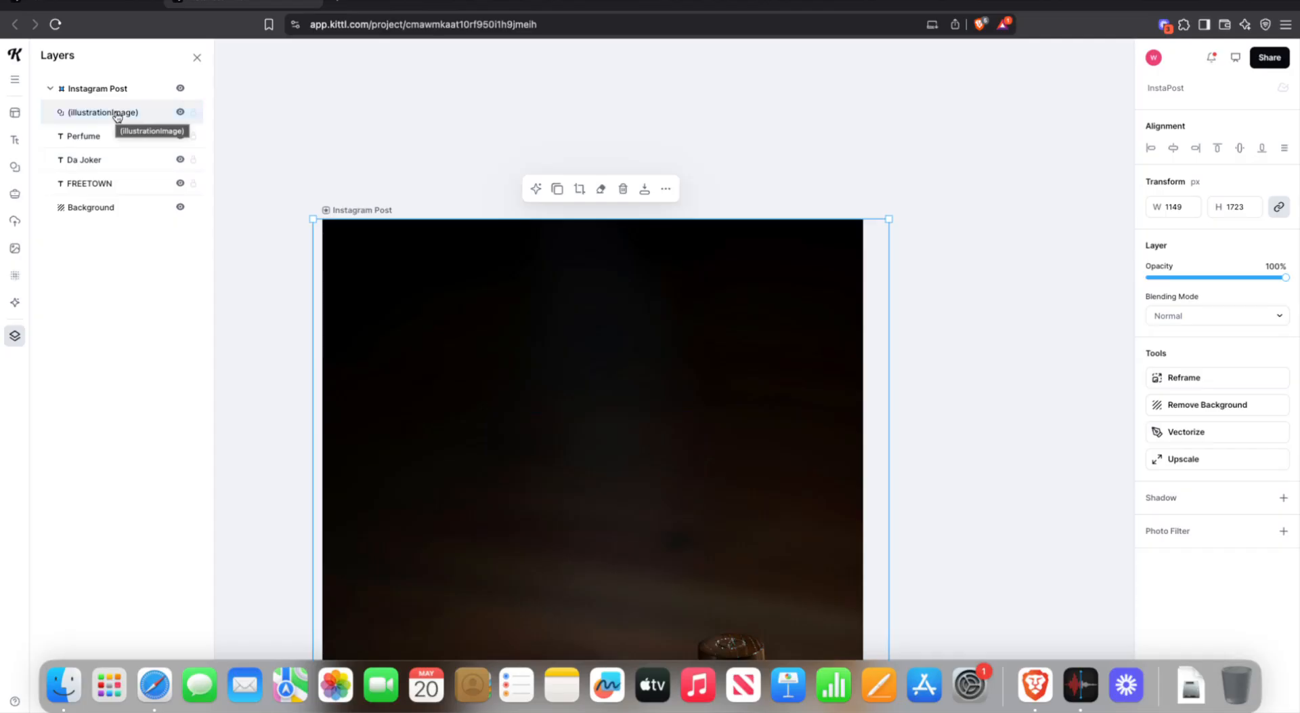
left_click_drag(117, 116, 113, 192)
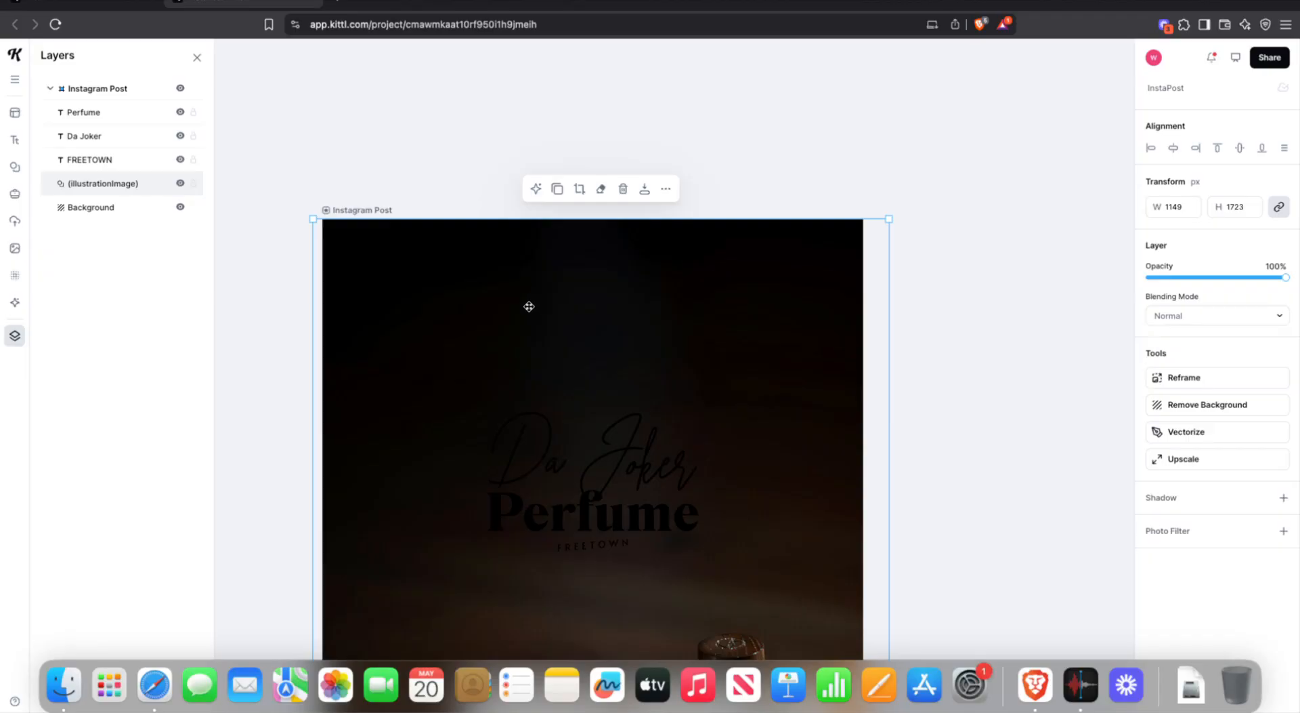
key("super+shift+bracketright")
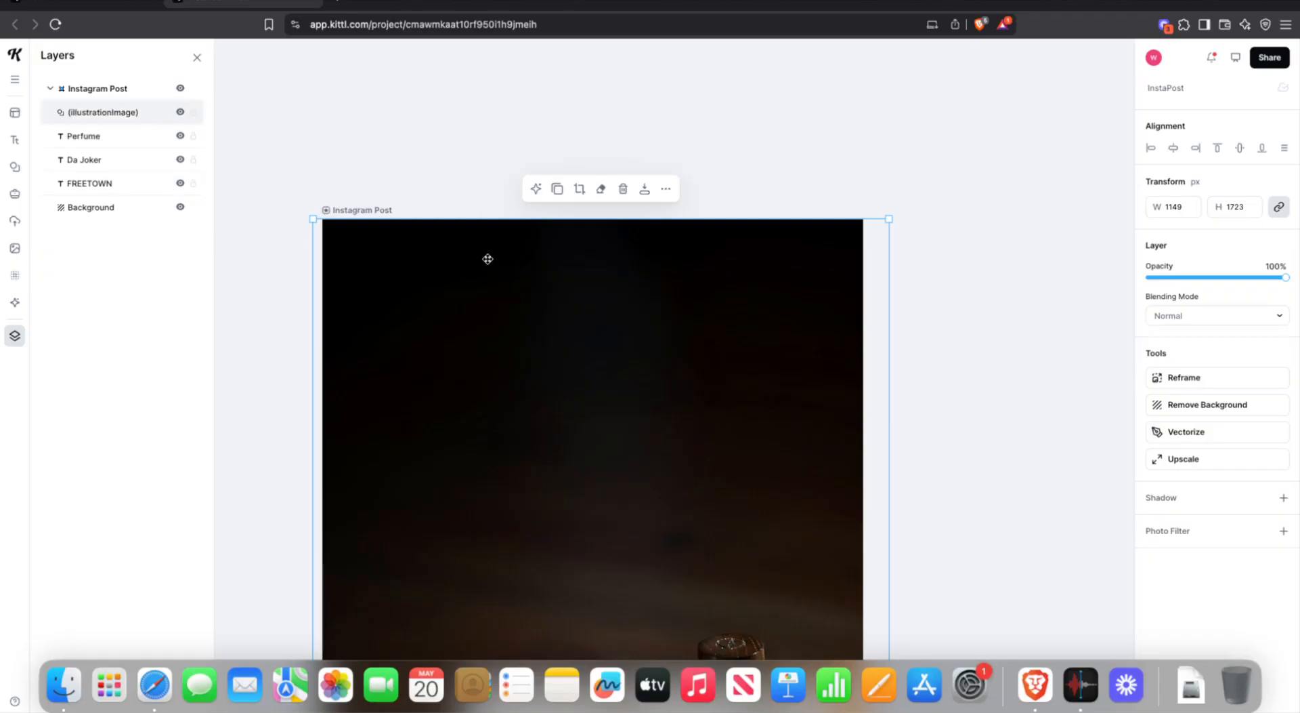
left_click(18, 334)
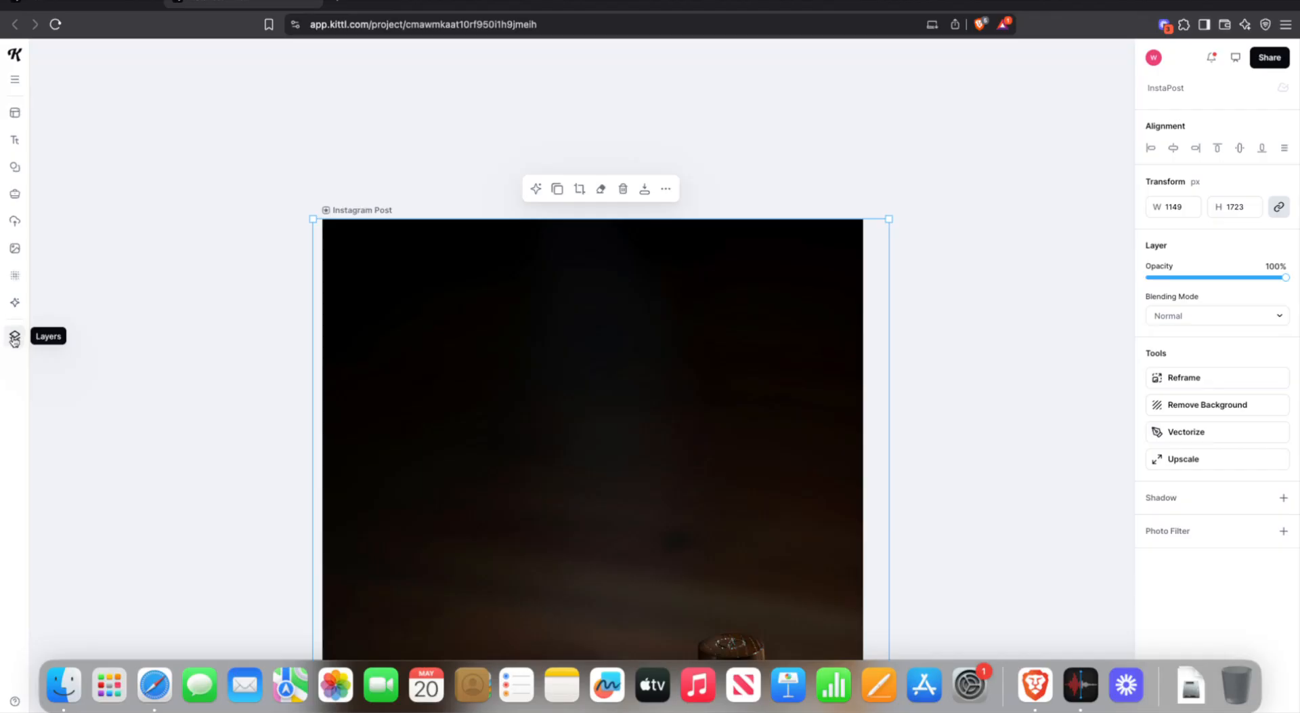
- Move the (illustrationImage) layer below FREETOWN so the black title shows over the photo
left_click(14, 338)
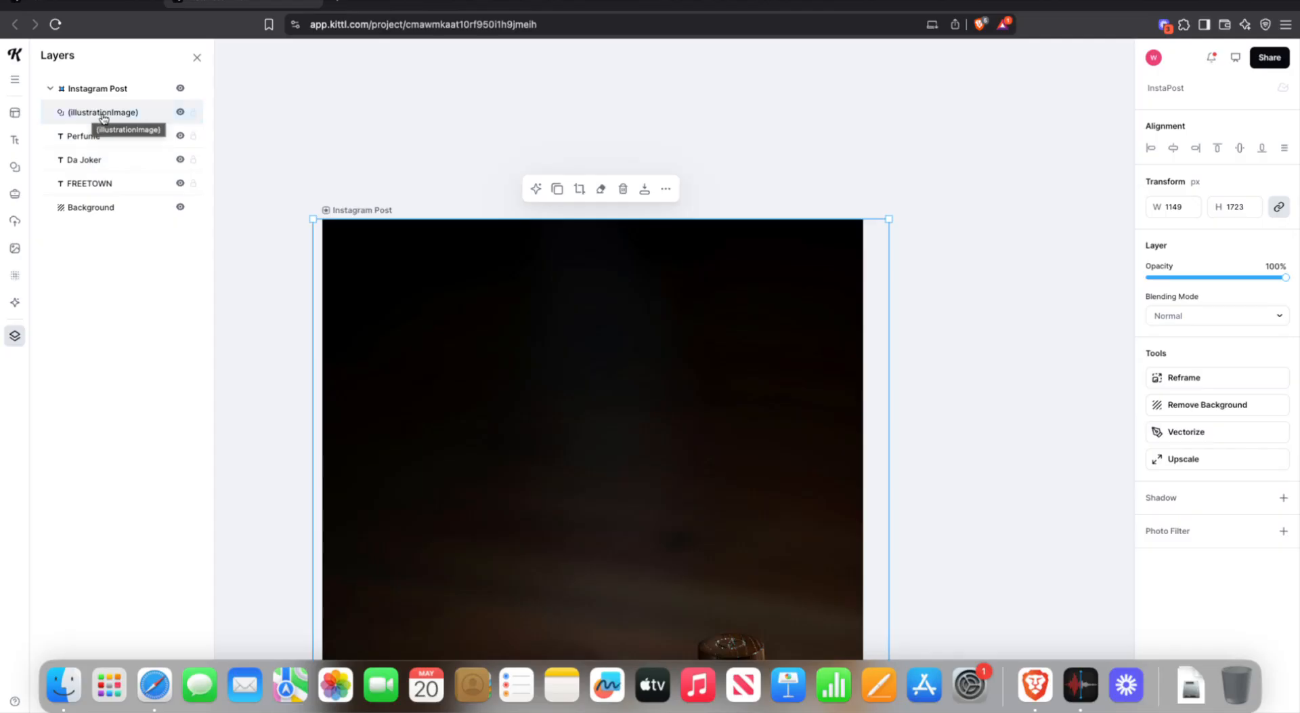
mouse_move(103, 118)
left_mouse_down()
mouse_move(102, 161)
mouse_move(105, 126)
mouse_move(102, 145)
mouse_move(116, 128)
left_mouse_up()
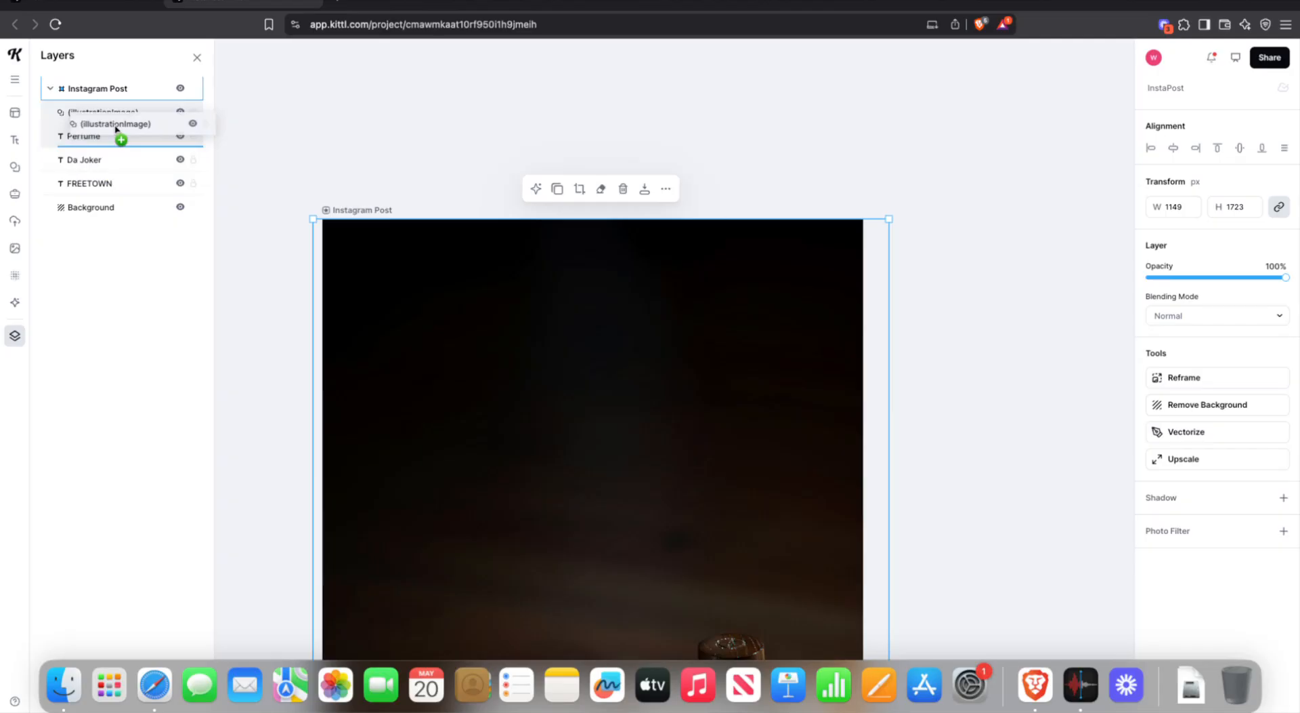
left_click_drag(116, 128, 110, 189)
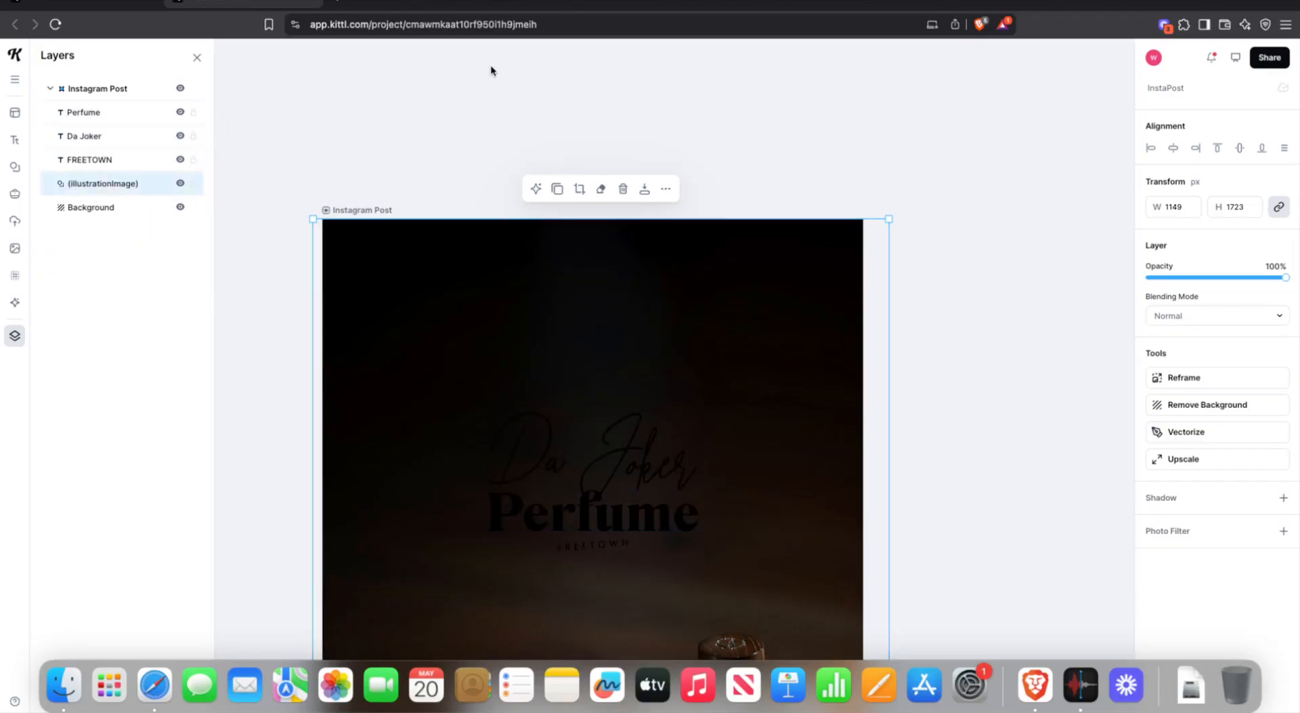
scroll(558, 271, "down", 1)
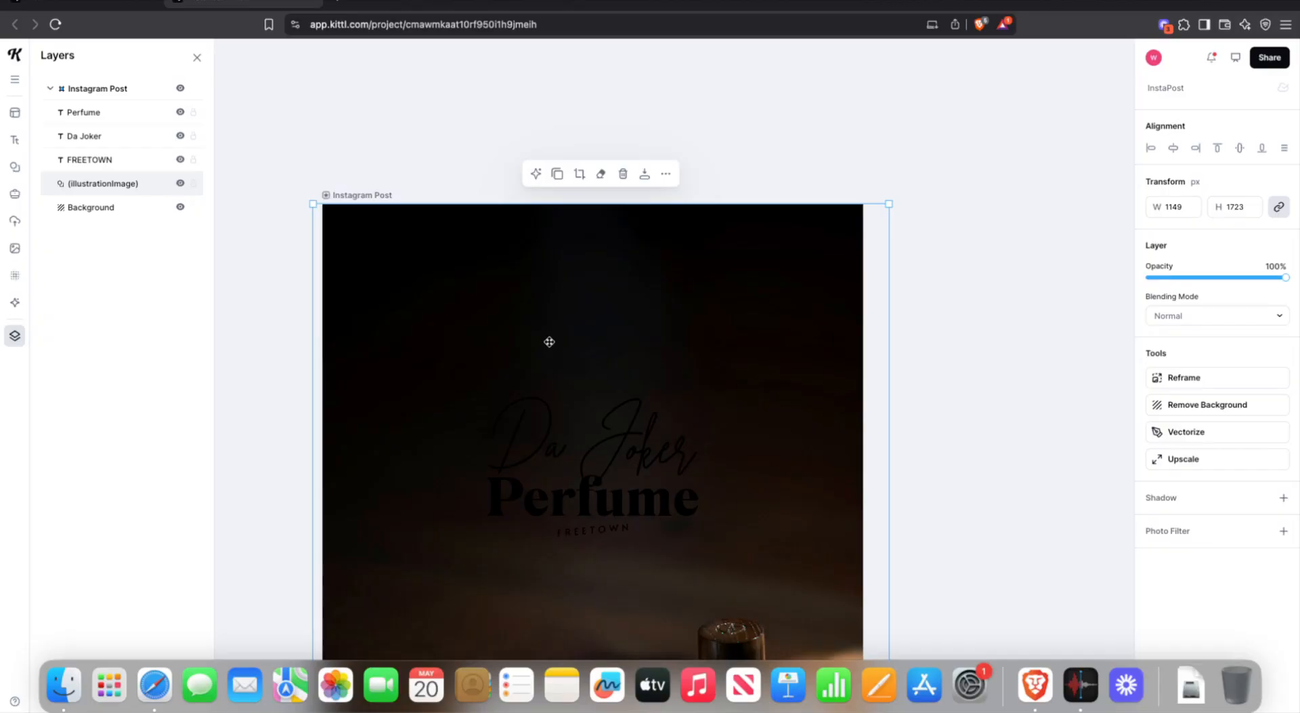
left_click(488, 115)
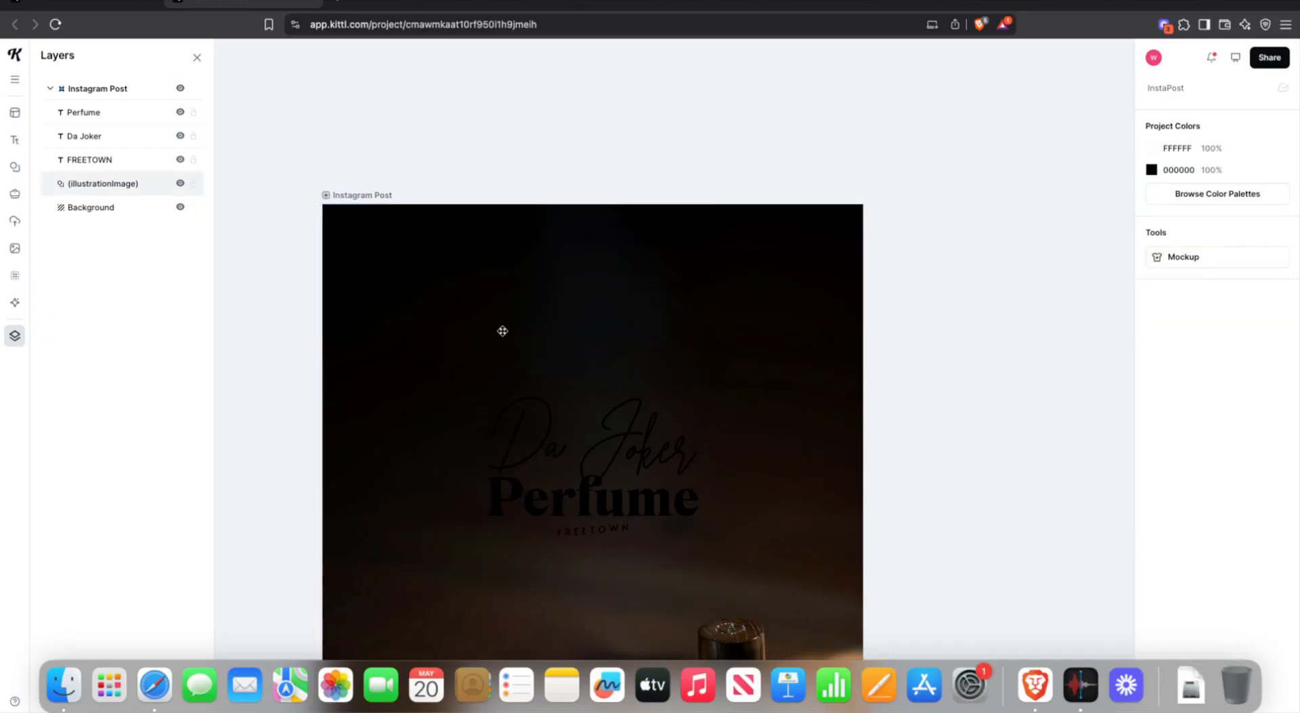
left_click(531, 438)
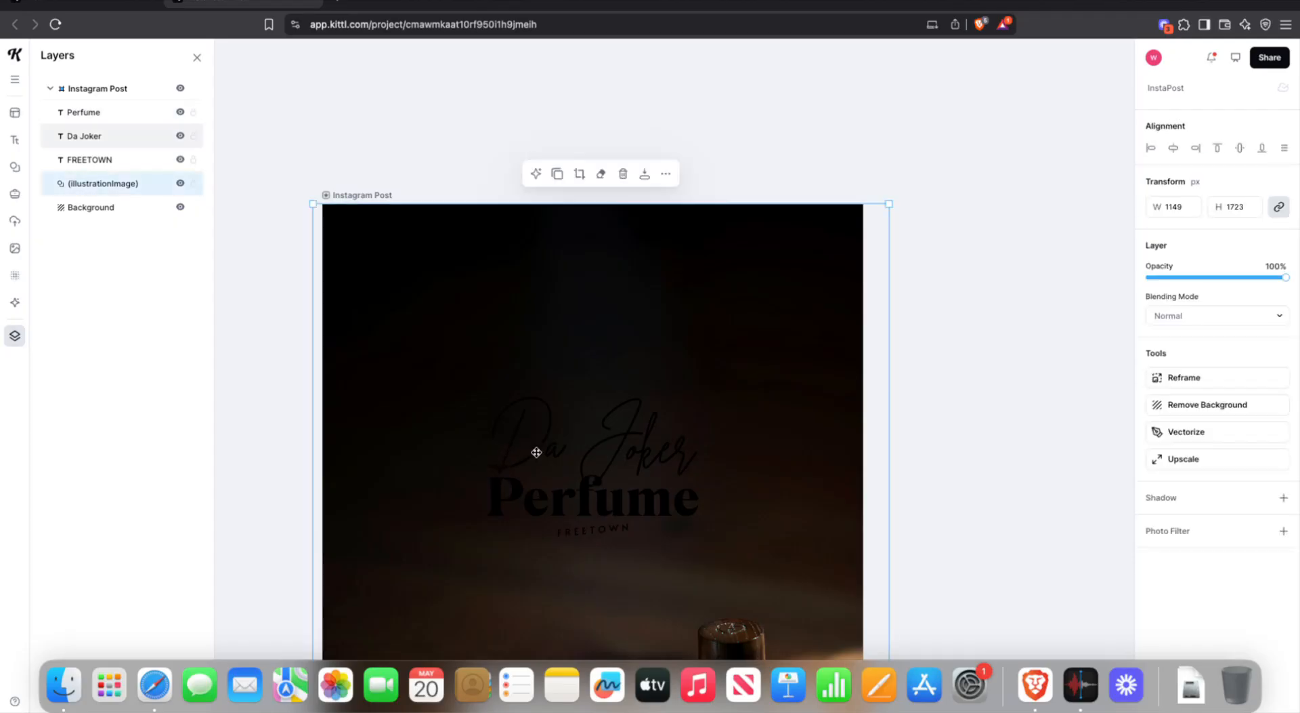
left_click(534, 450)
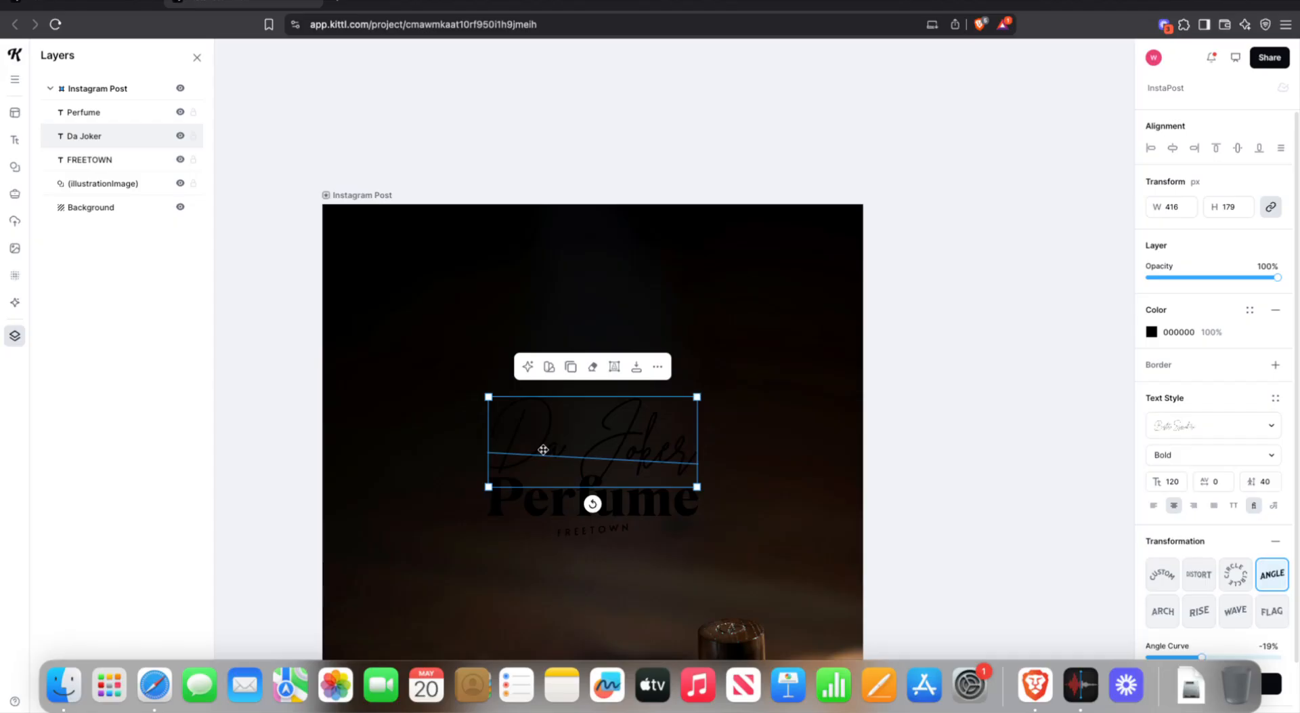
left_click(485, 156)
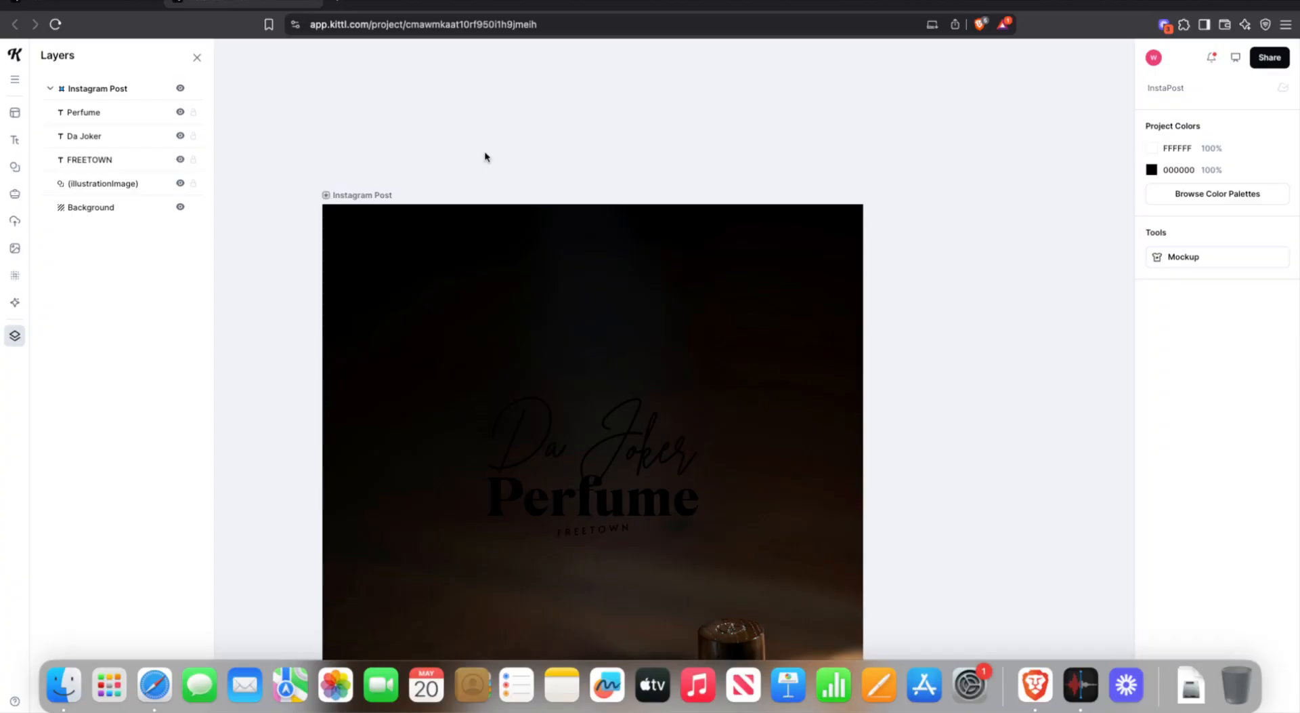
- Select the Perfume text and open its Color swatch in the right panel
left_click(560, 455)
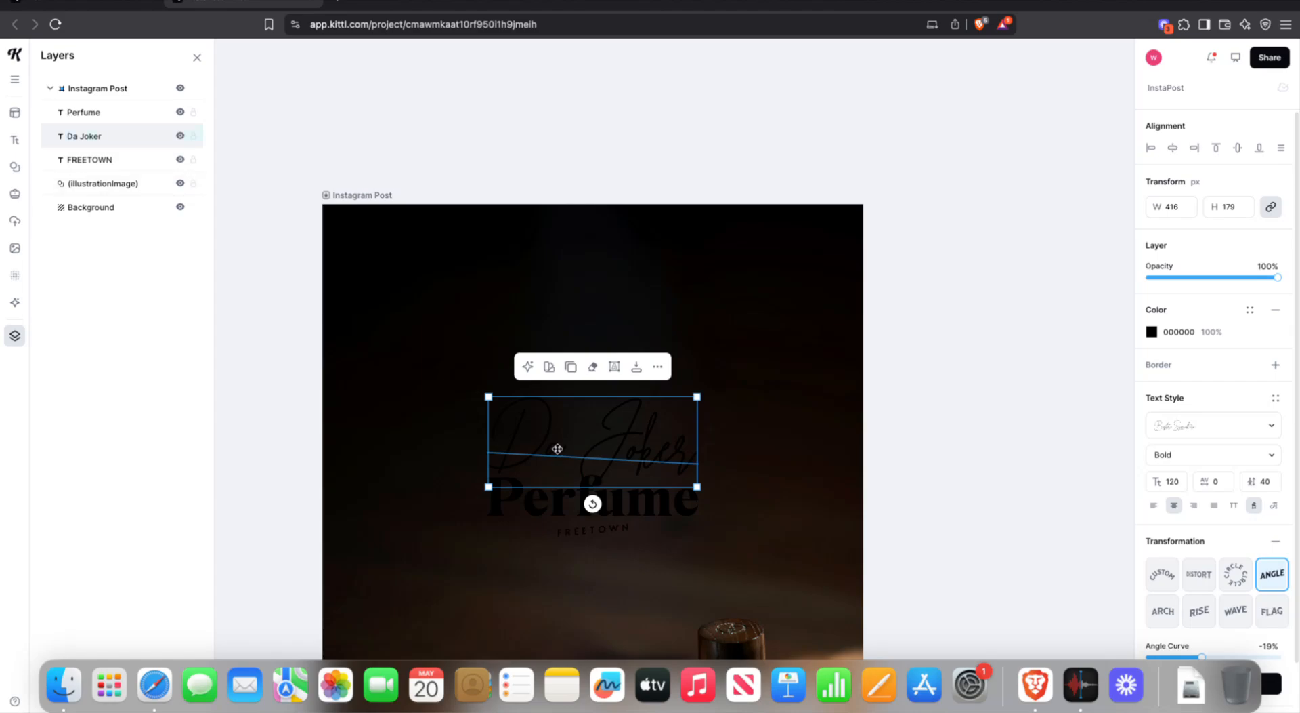
scroll(506, 275, "down", 2)
left_click(505, 445)
scroll(505, 447, "up", 10)
scroll(506, 410, "down", 3)
scroll(506, 408, "down", 10)
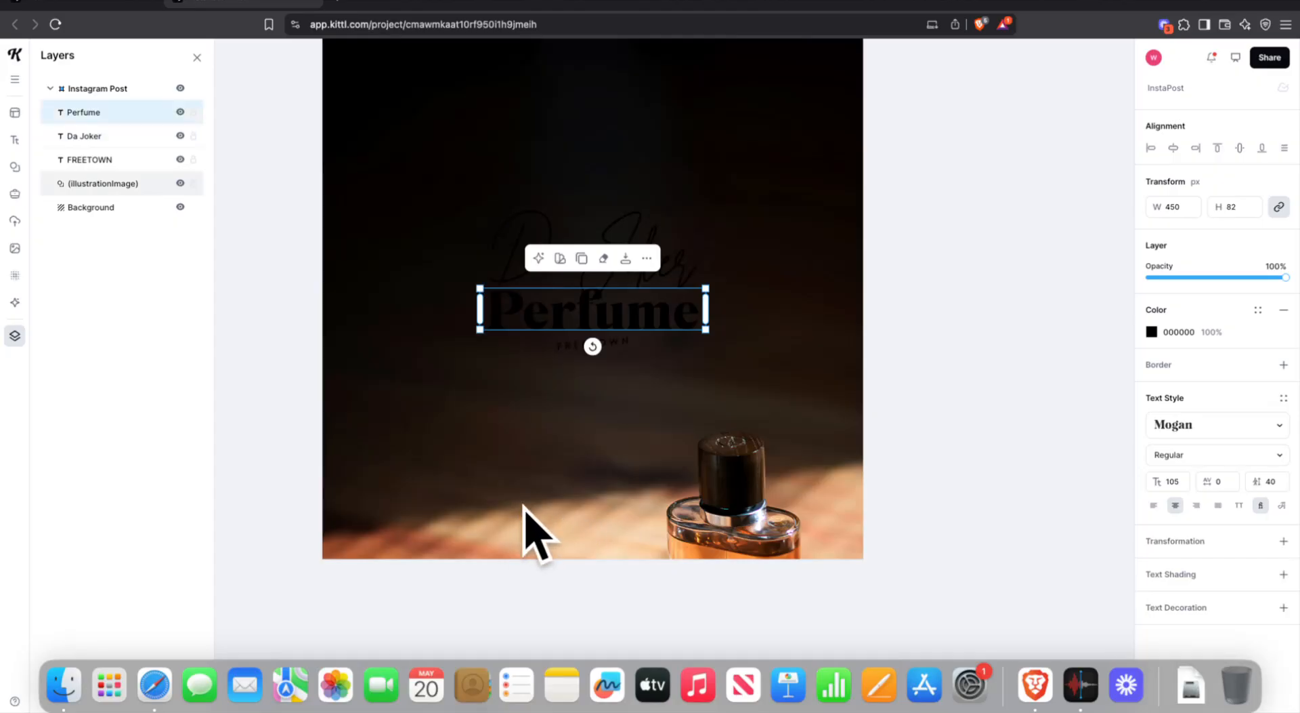
left_click(1152, 332)
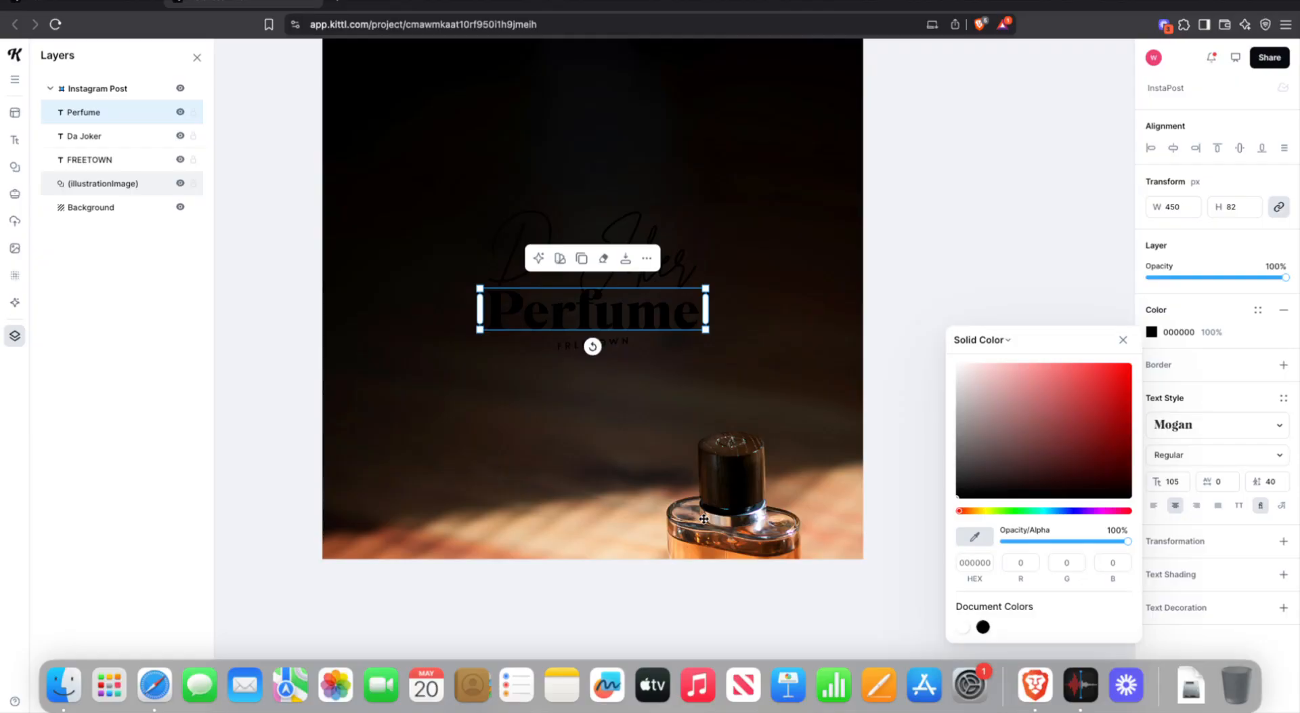
- Color the Perfume text orange F99A48 by sampling the perfume bottle with the eyedropper
left_click(612, 519)
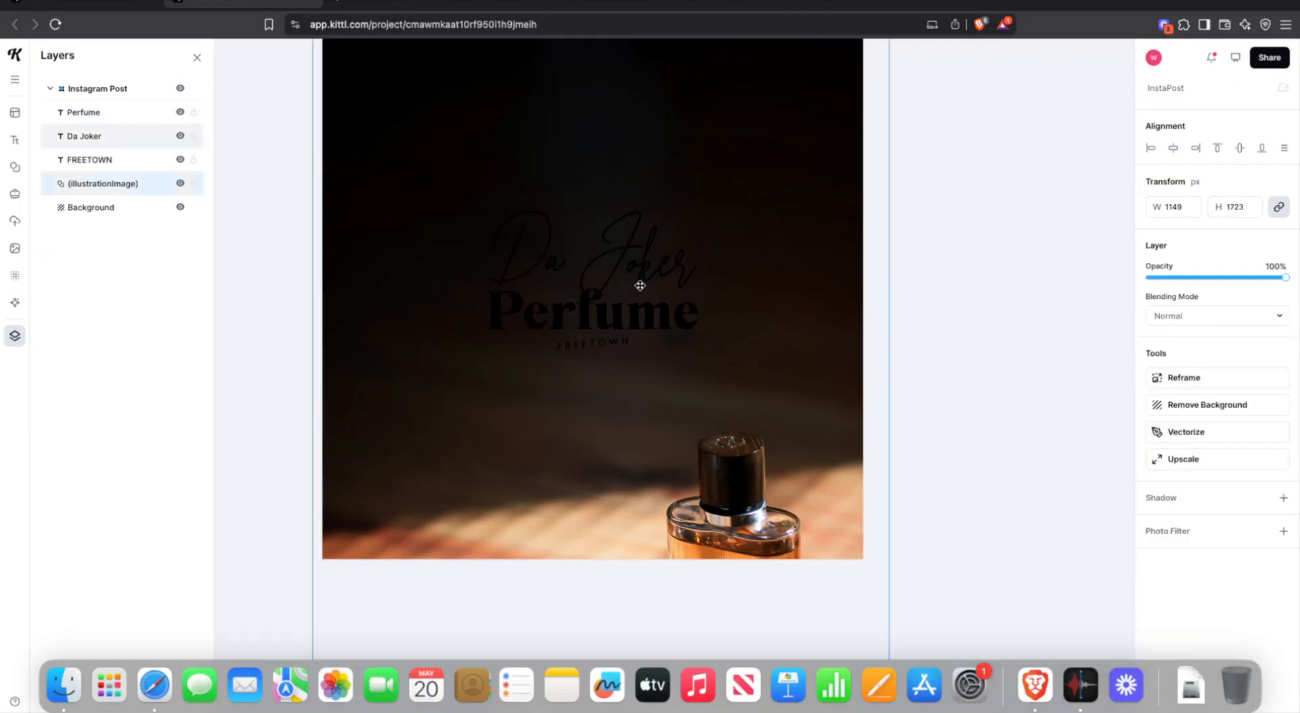
left_click(636, 314)
double_click(635, 314)
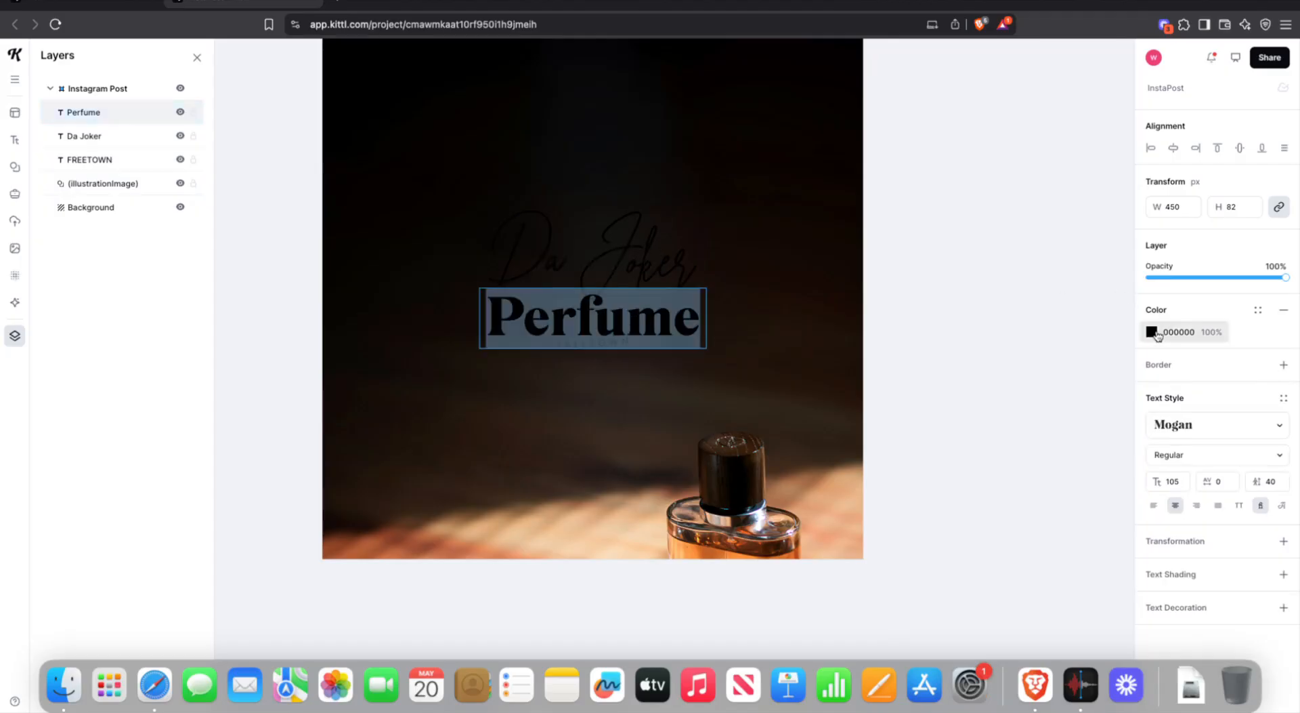
left_click(1152, 332)
left_click(974, 536)
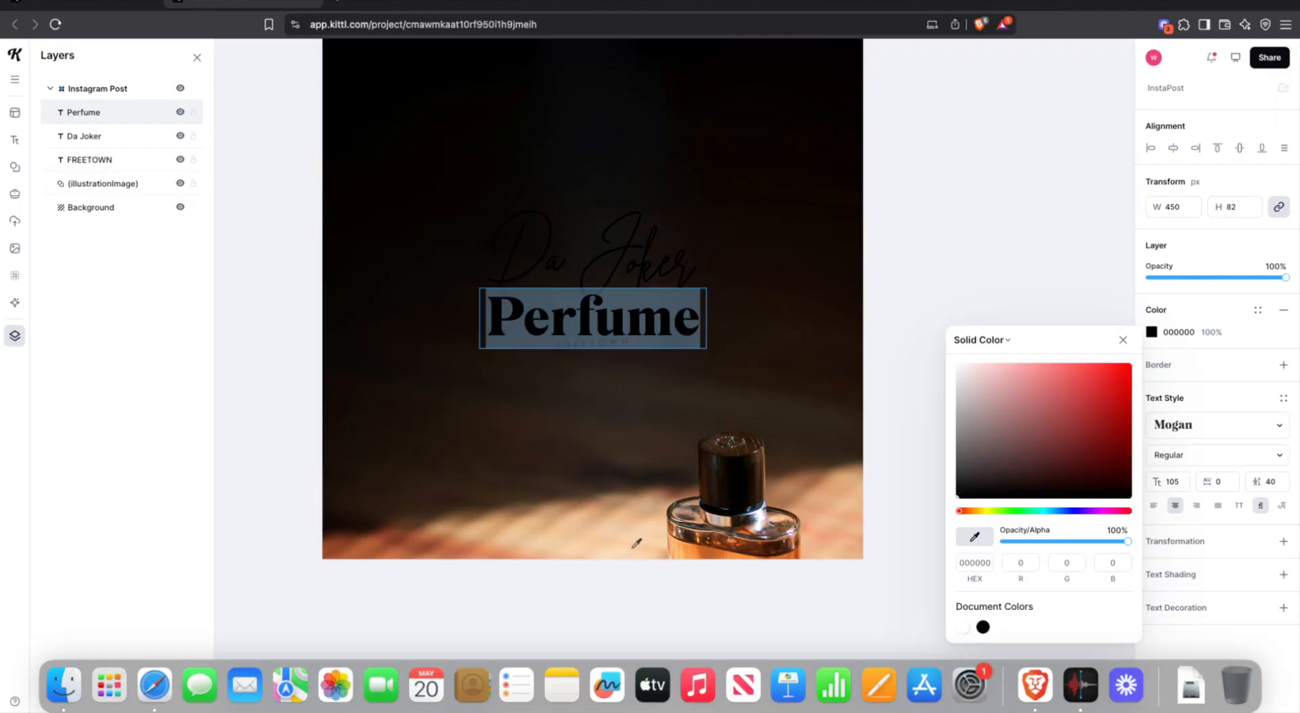
left_click(687, 546)
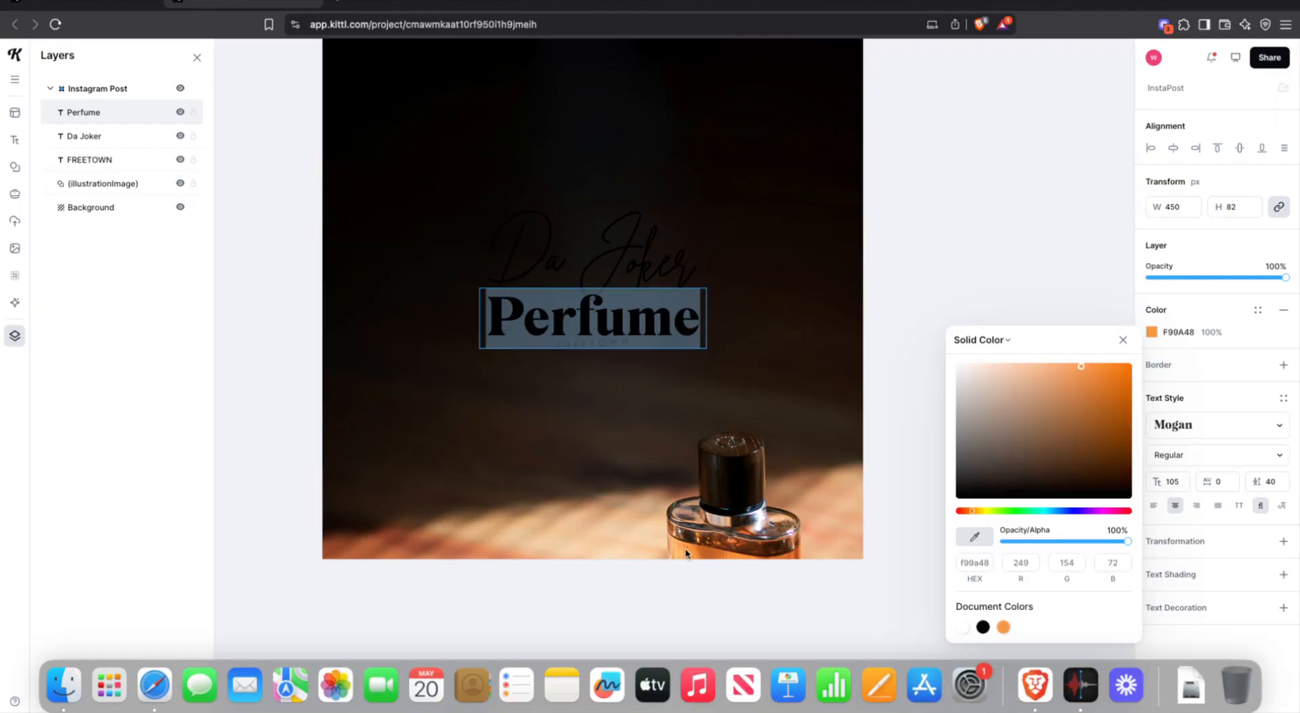
left_click(1226, 316)
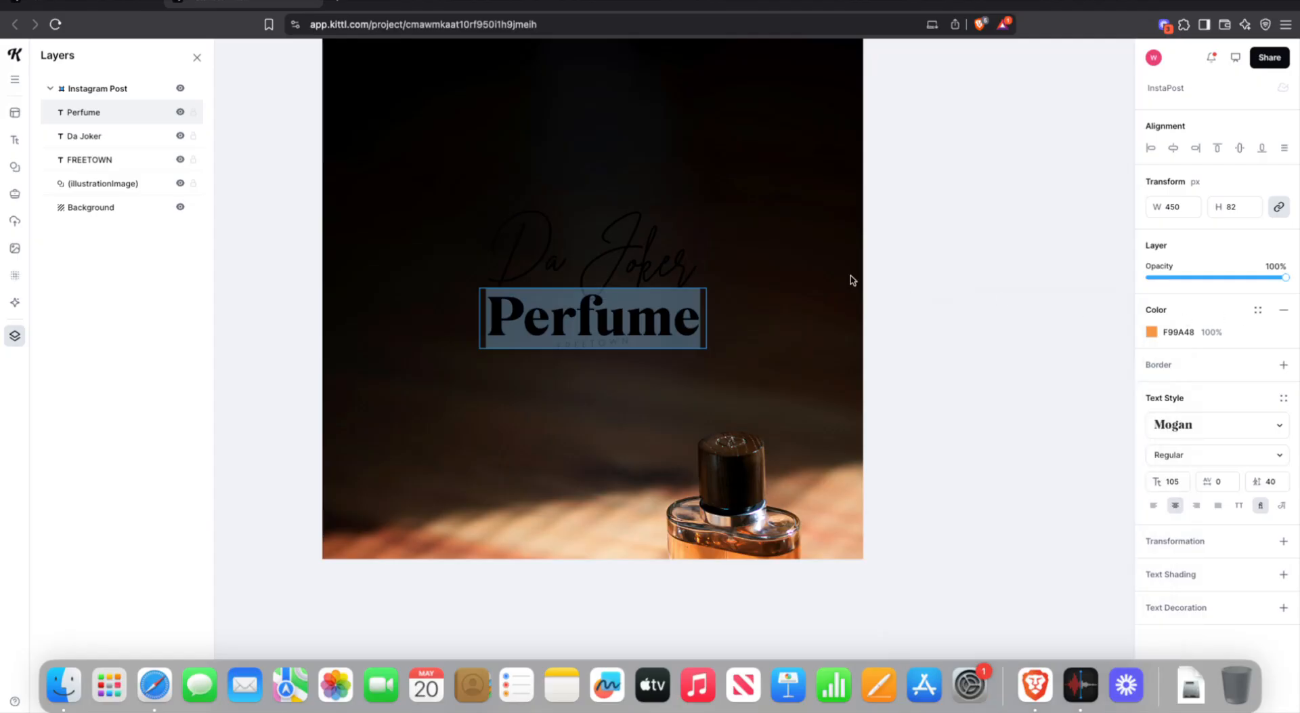
left_click(861, 279)
left_click(952, 303)
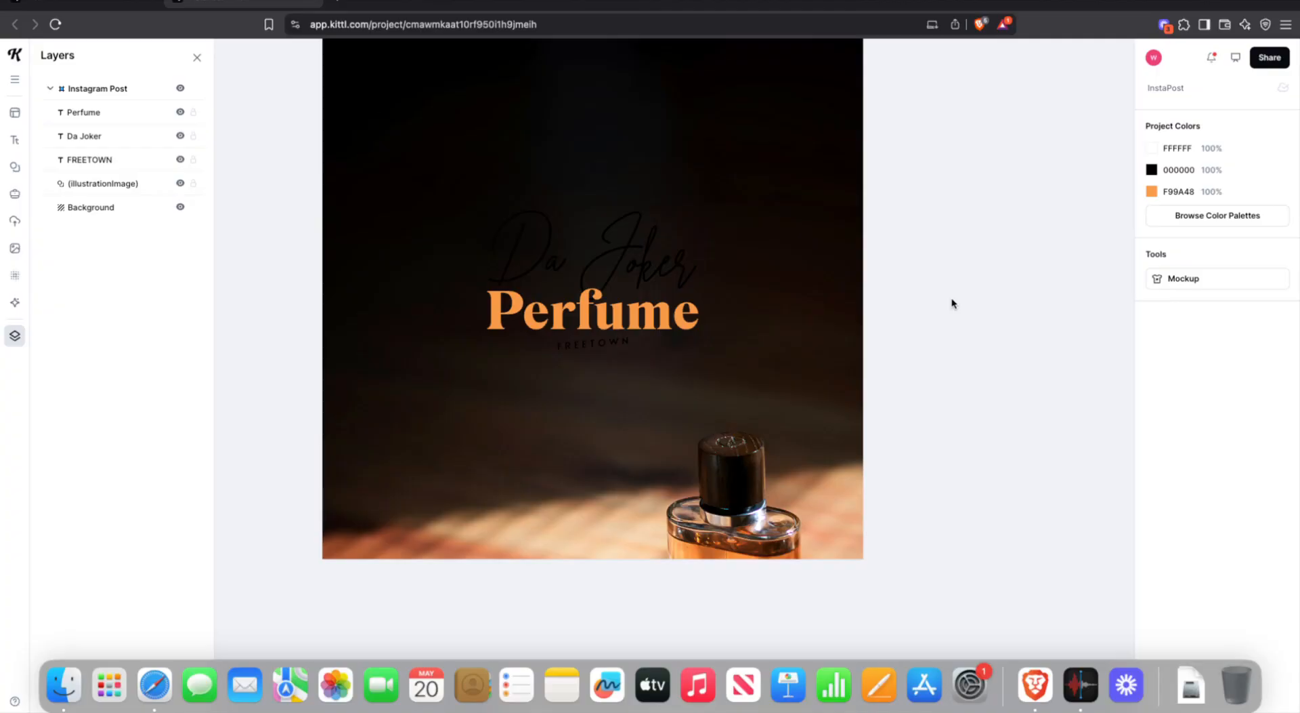
left_click(638, 261)
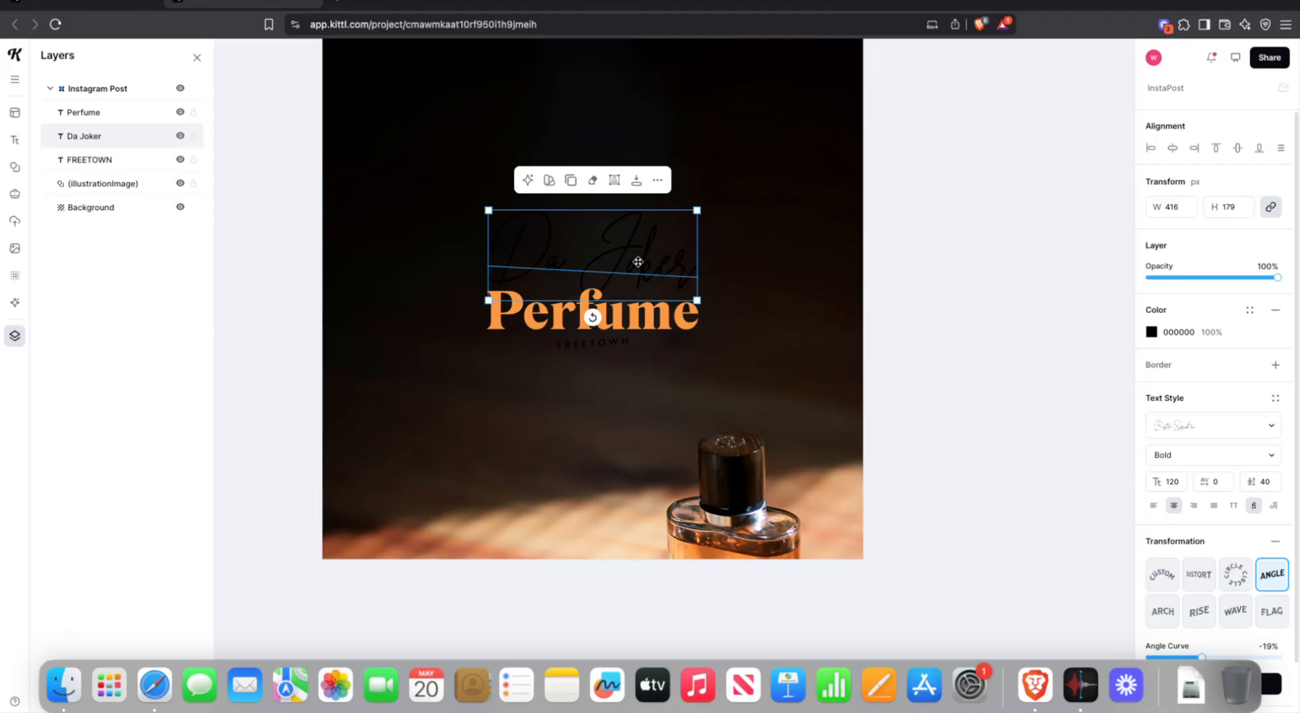
- Select all the Da Joker text and set its color to white FFFFFF
double_click(607, 256)
double_click(604, 258)
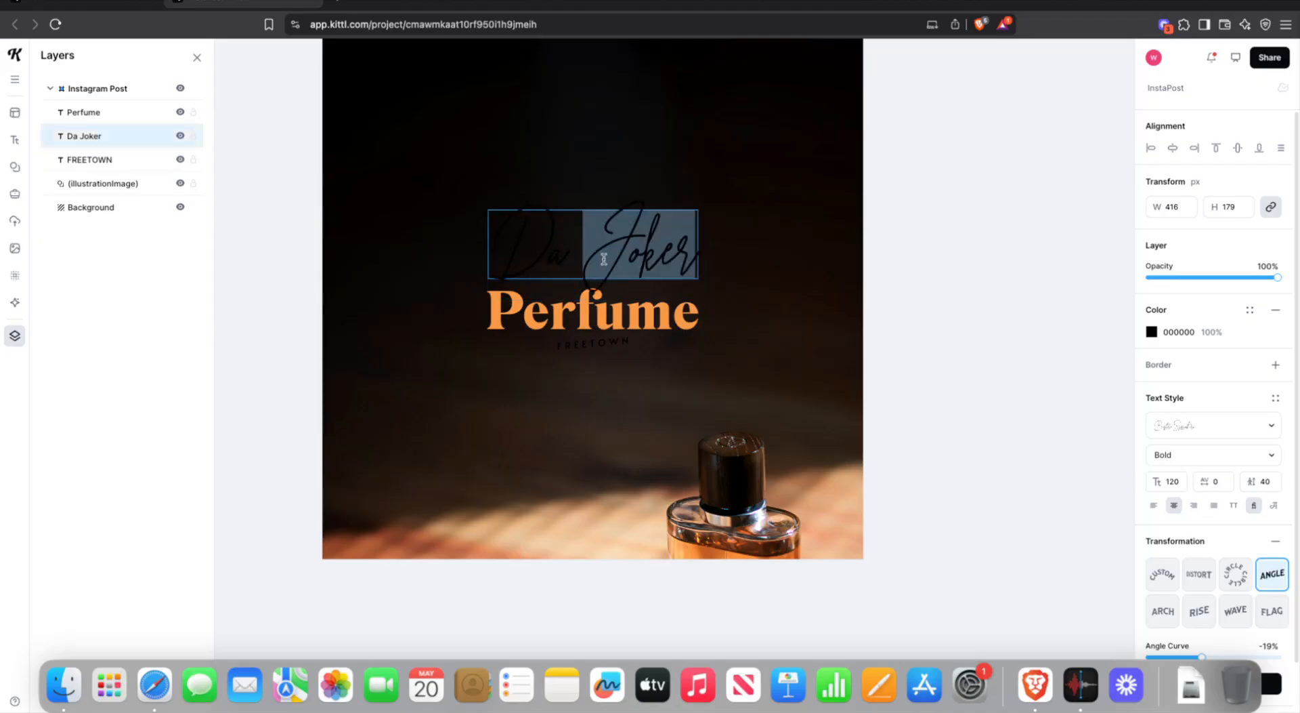
triple_click(604, 258)
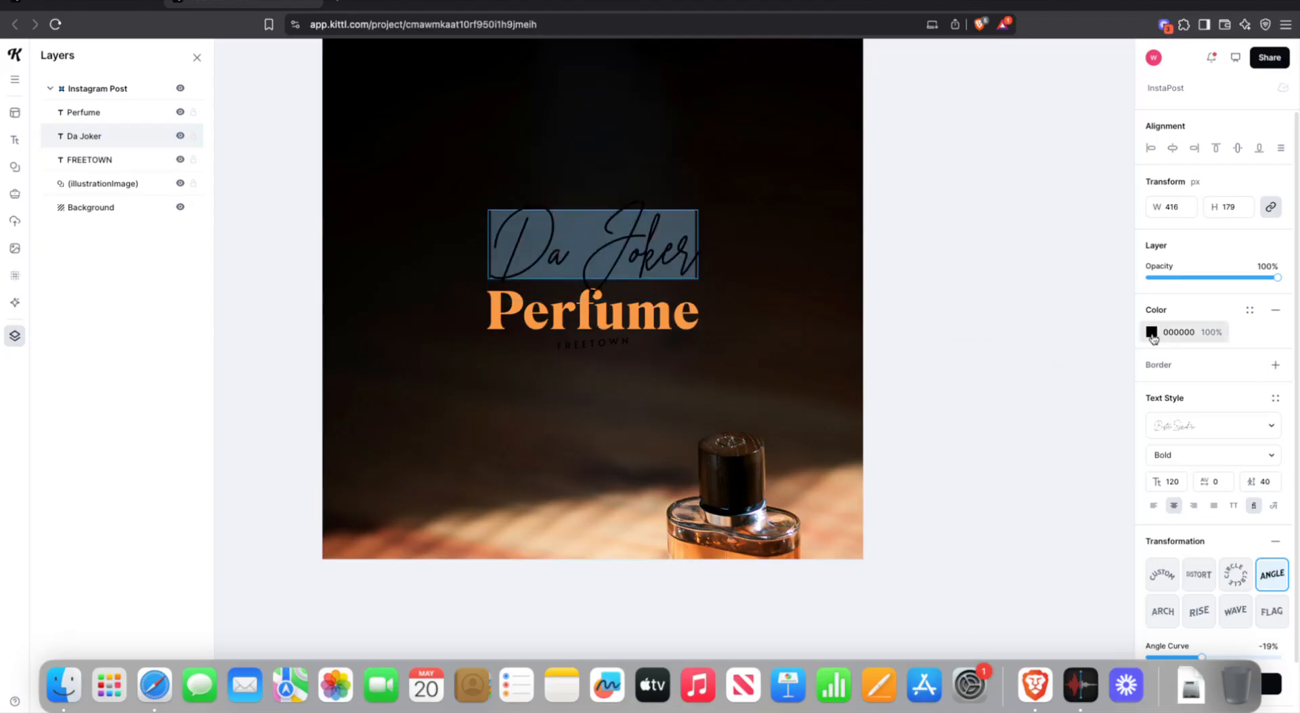
left_click(1164, 335)
left_click_drag(1038, 411, 959, 360)
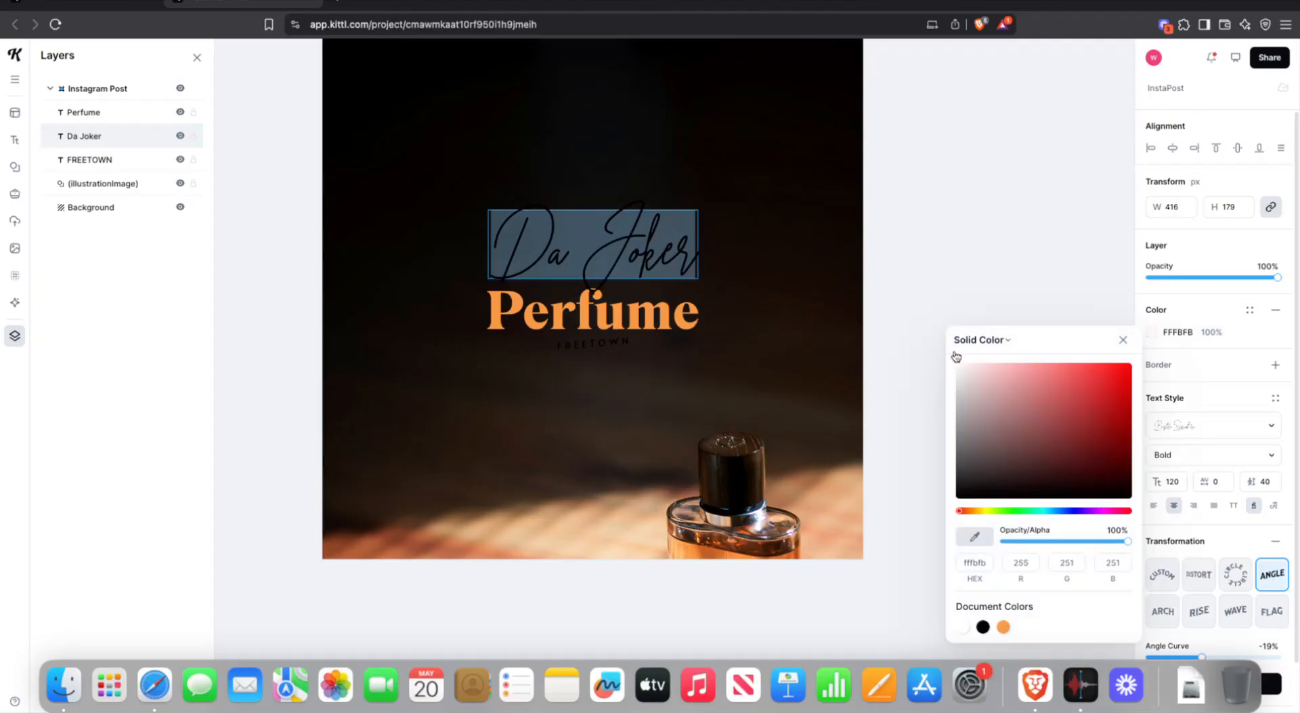
left_click(924, 234)
left_click(924, 234)
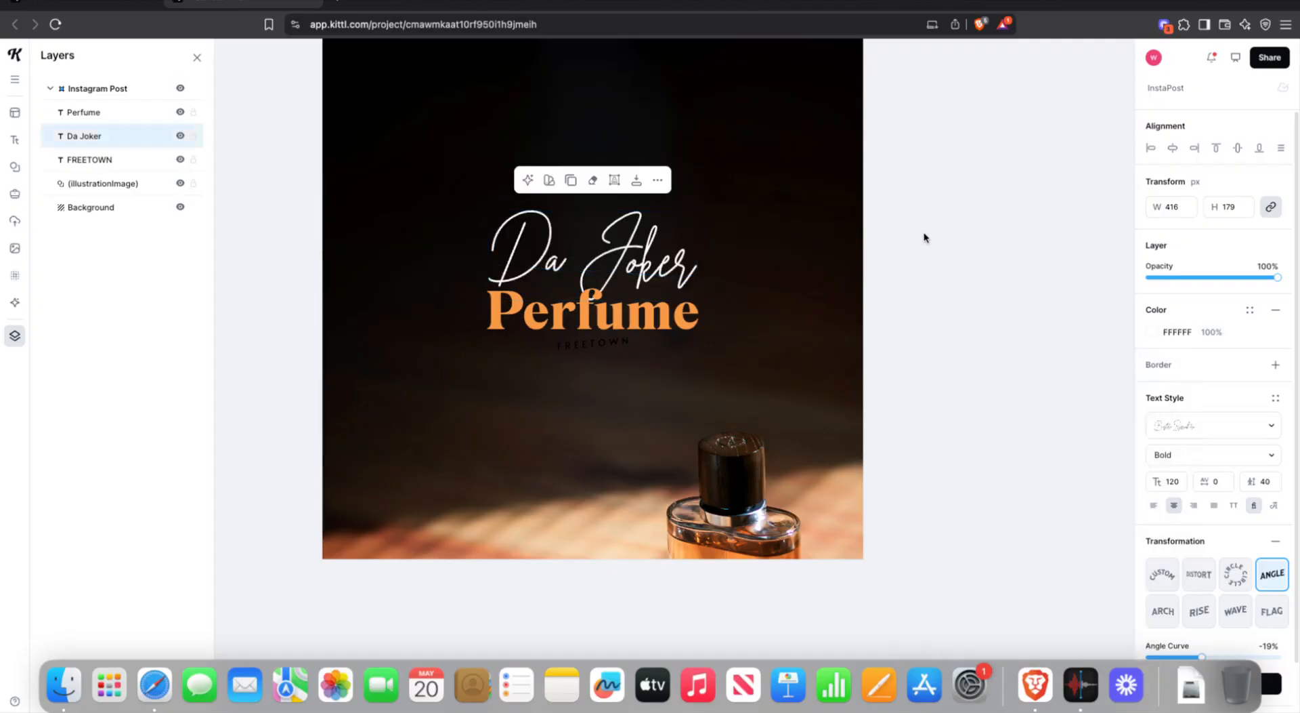
- Make the FREETOWN line white as well
left_click(653, 241)
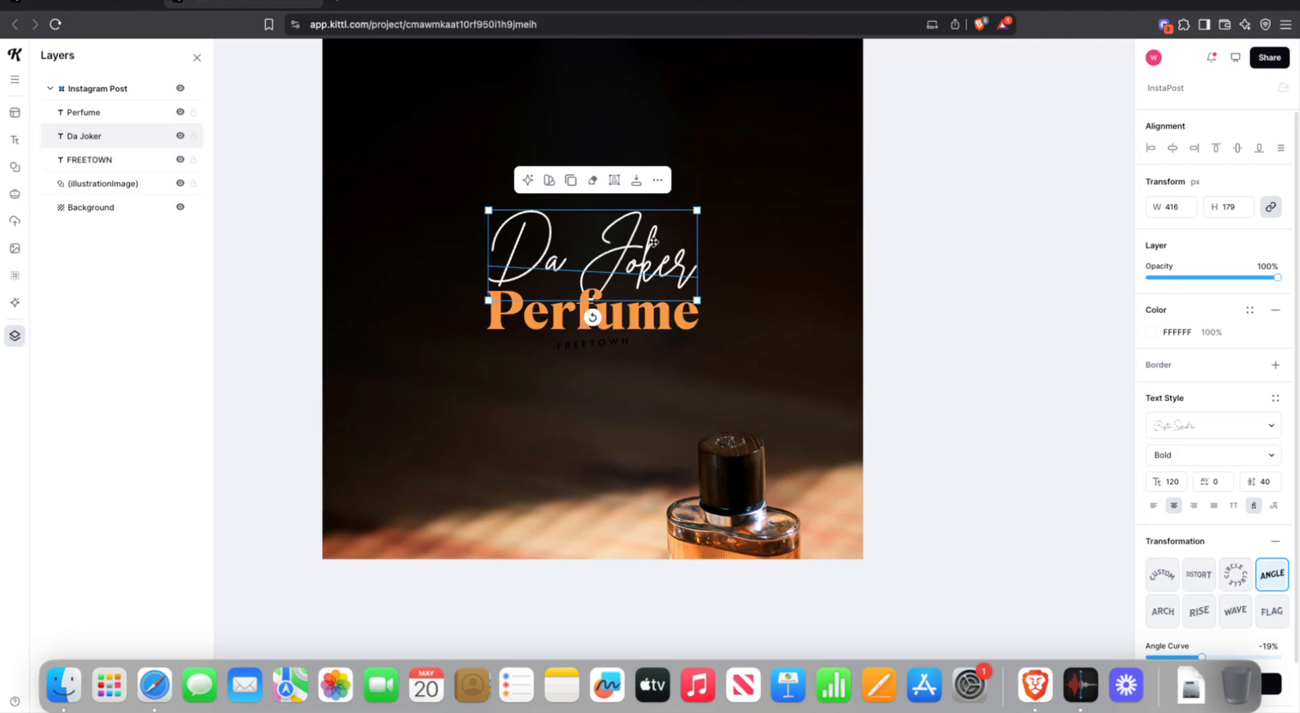
left_click(593, 344)
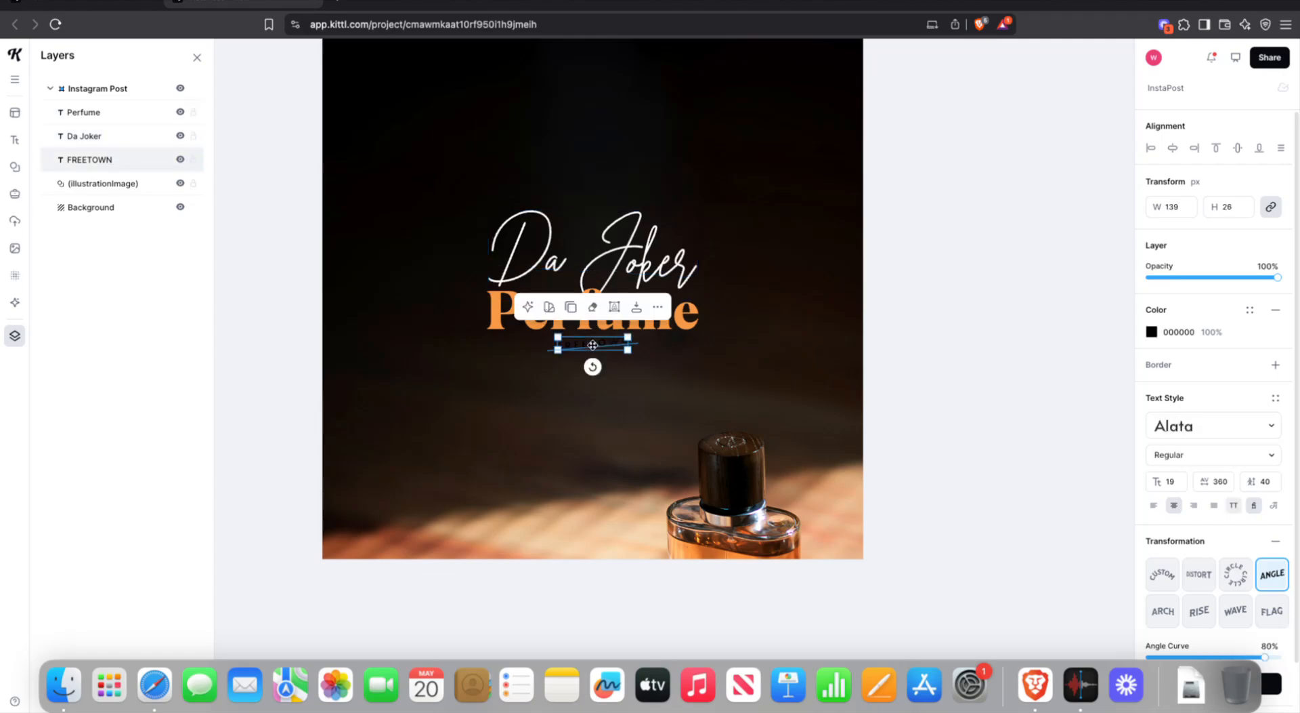
left_click(1155, 335)
left_click(1018, 391)
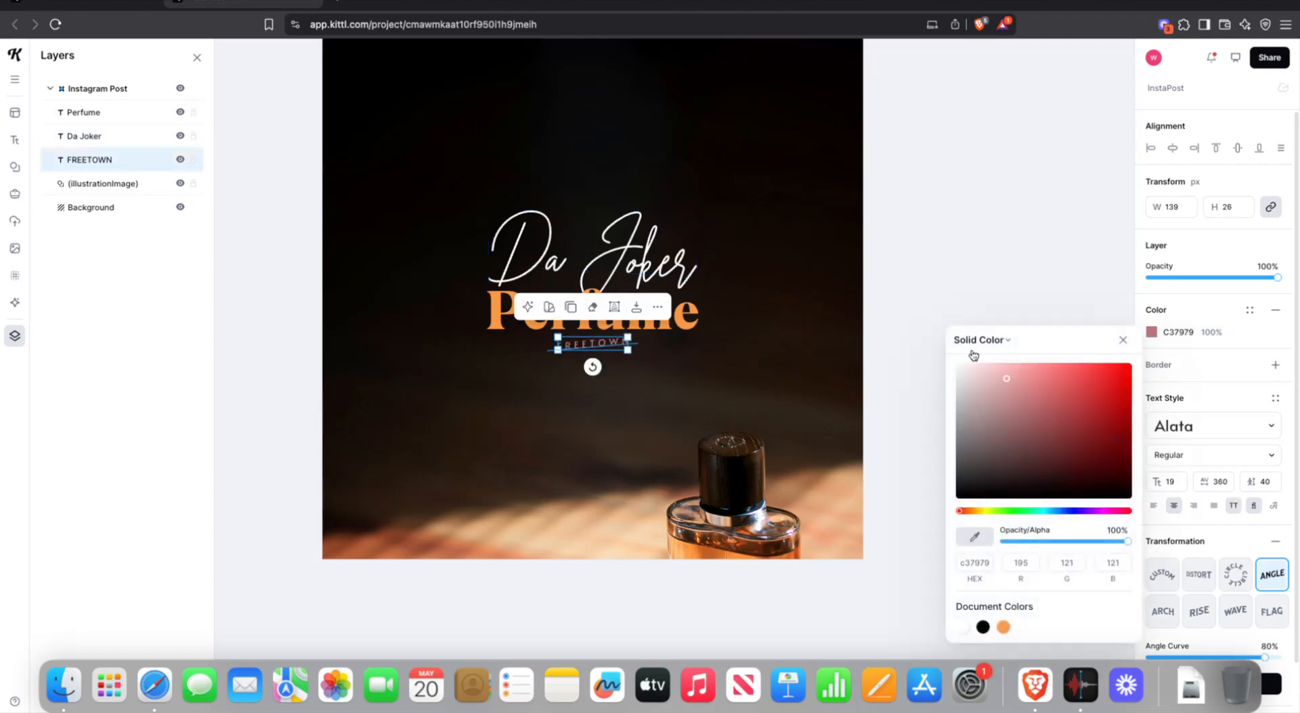
left_click(996, 191)
left_click(512, 247)
left_click(509, 318)
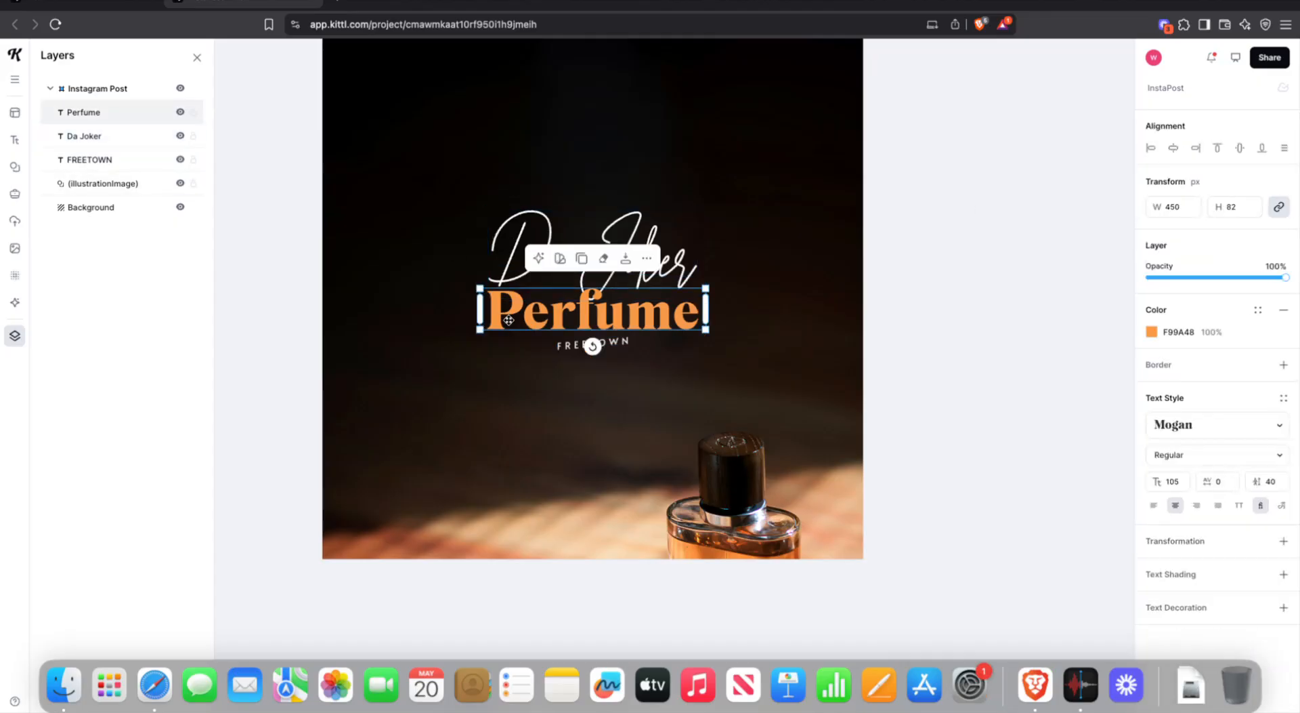
- Undo an accidental photo move, then enlarge Da Joker, Perfume and FREETOWN together
left_click(519, 253, "shift")
left_click(557, 342, "shift")
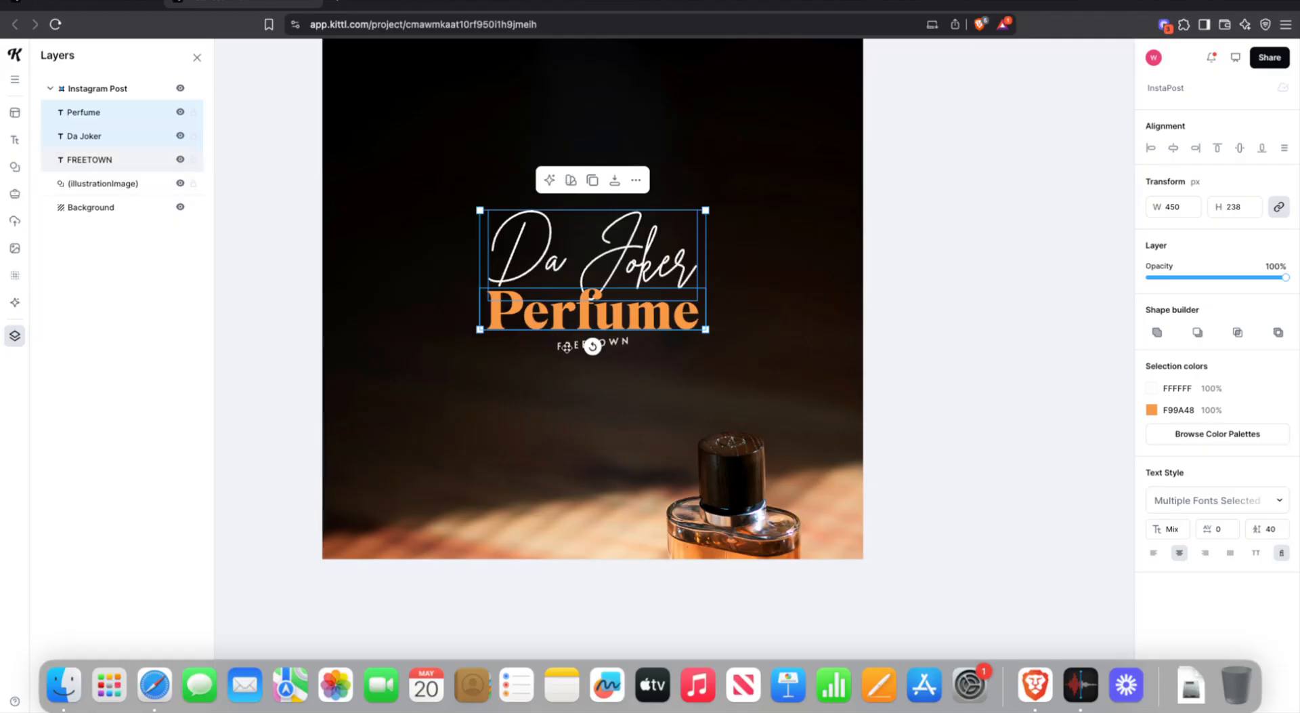
left_click_drag(571, 277, 575, 247)
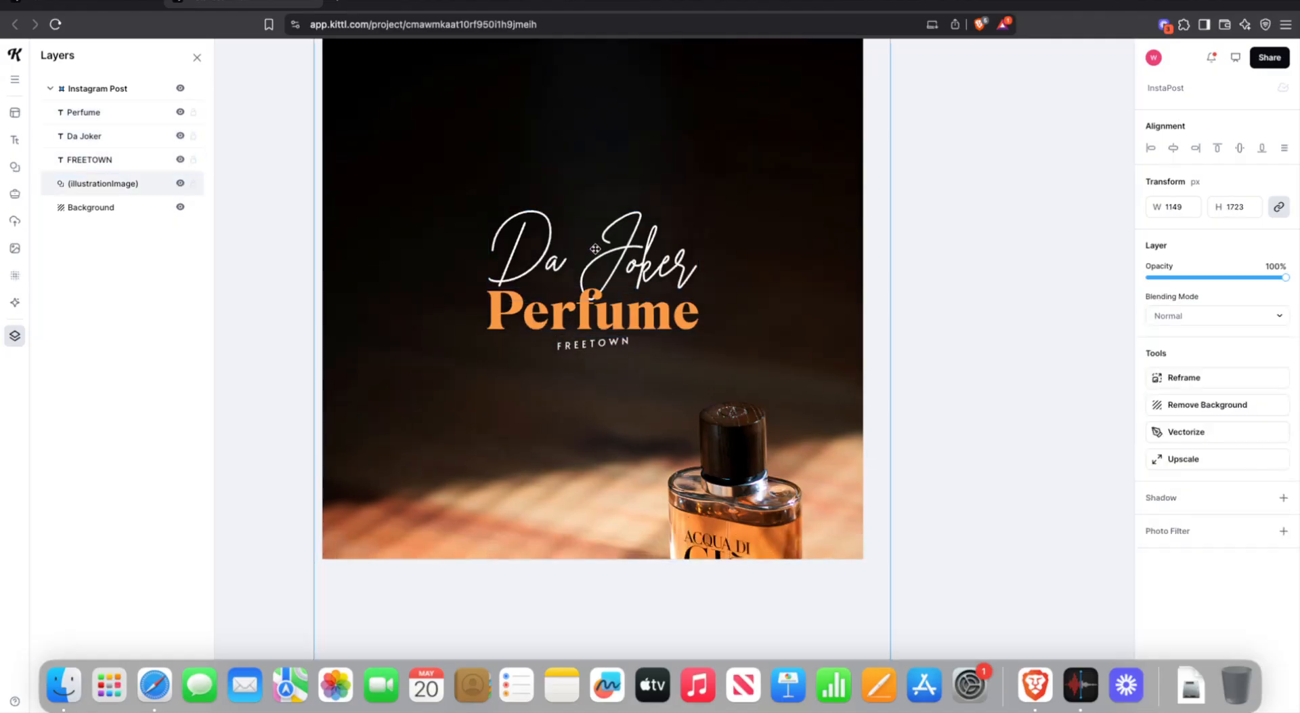
key("super+z")
left_click(962, 285)
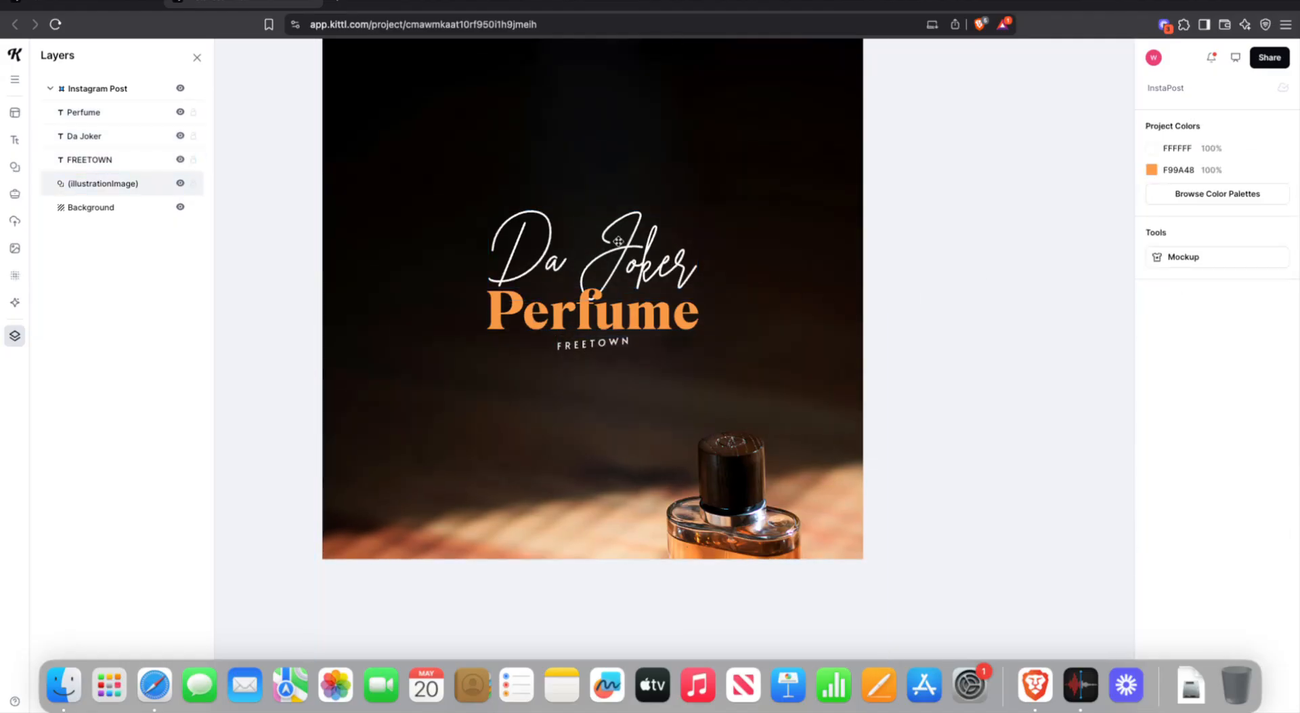
left_click(618, 241)
left_click(637, 257)
left_click(628, 316, "shift")
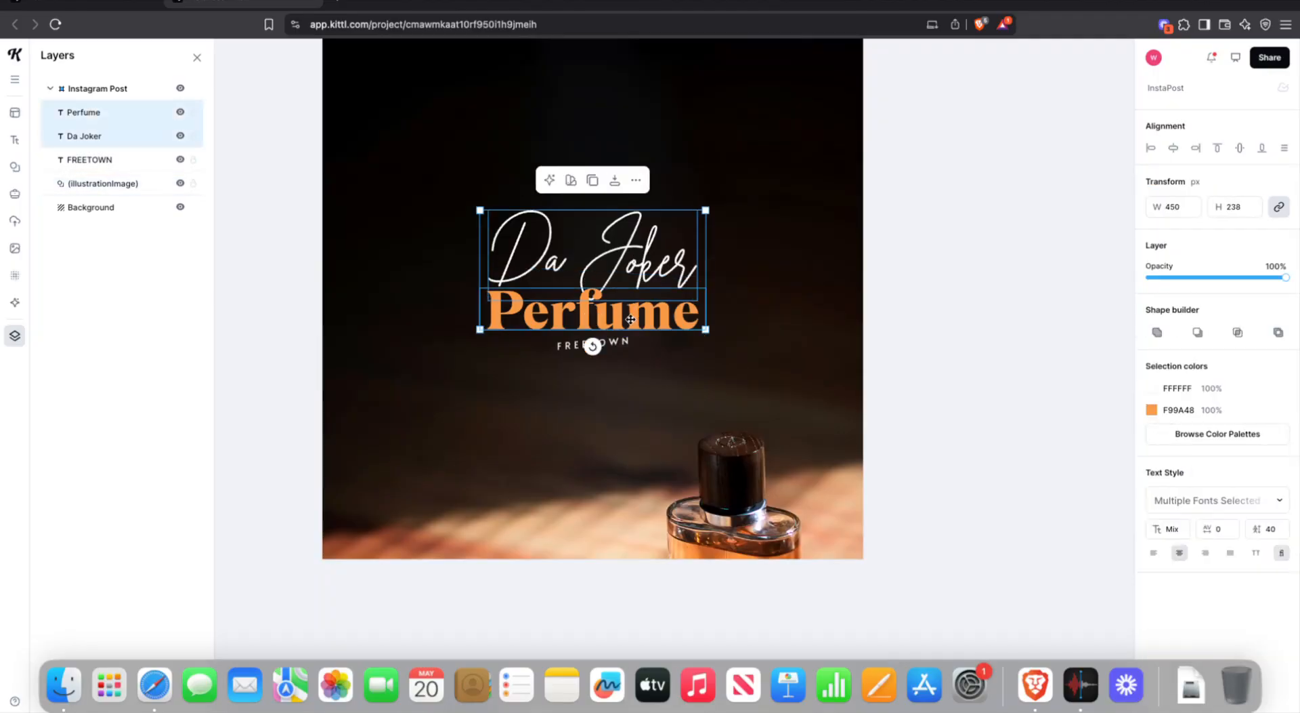
left_click(613, 343, "shift")
left_click_drag(706, 210, 638, 150)
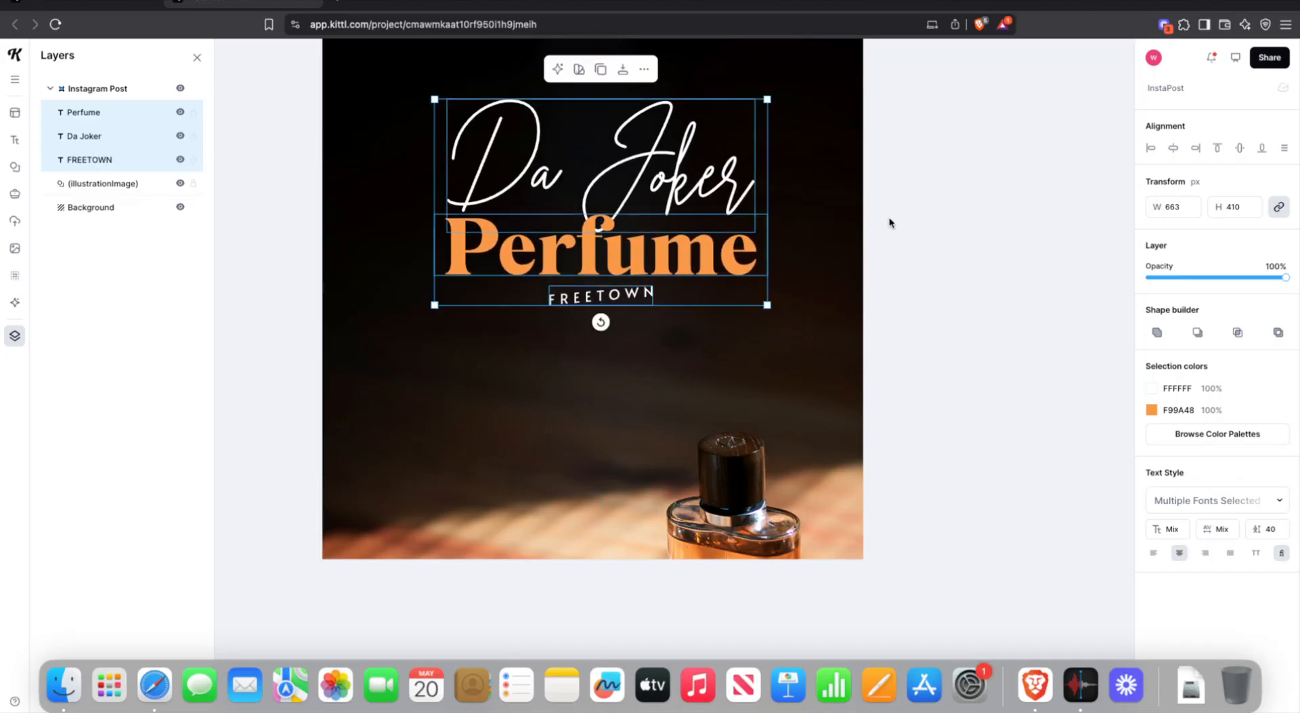
left_click(896, 225)
- Lower the three title lines slightly on the post
scroll(899, 244, "up", 3)
left_click(612, 308)
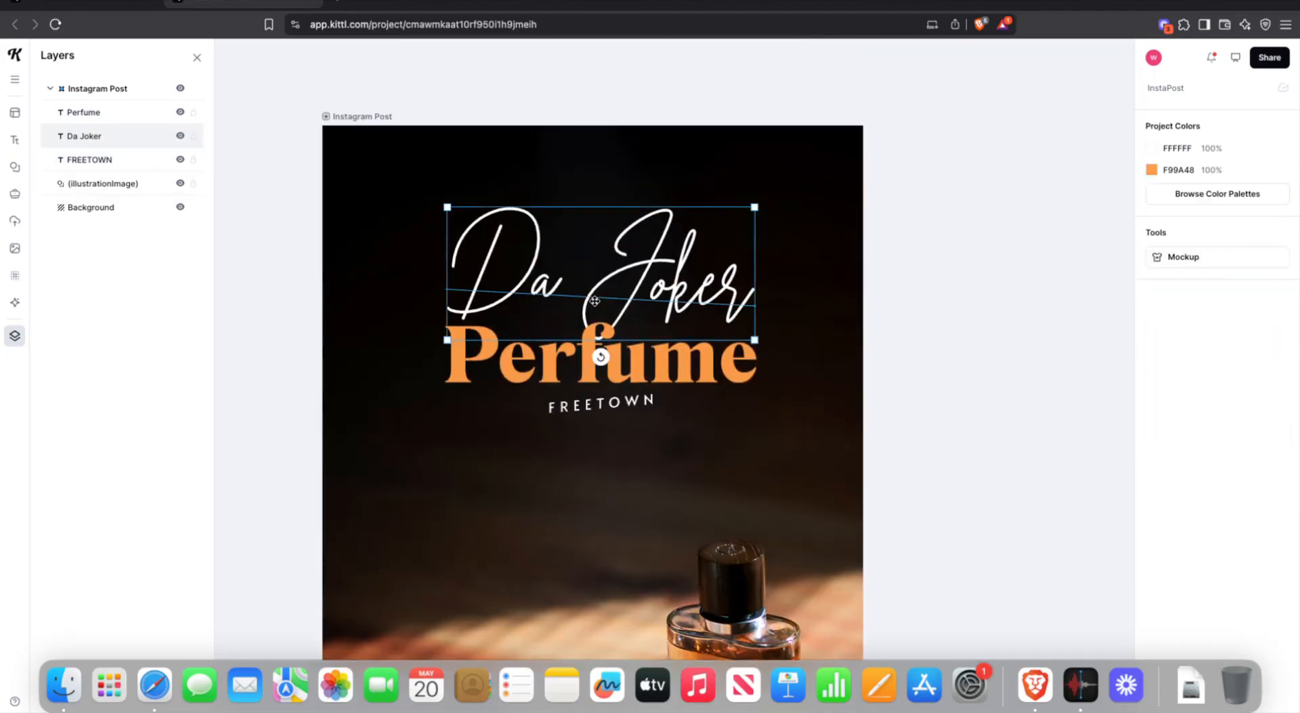
left_click(631, 372)
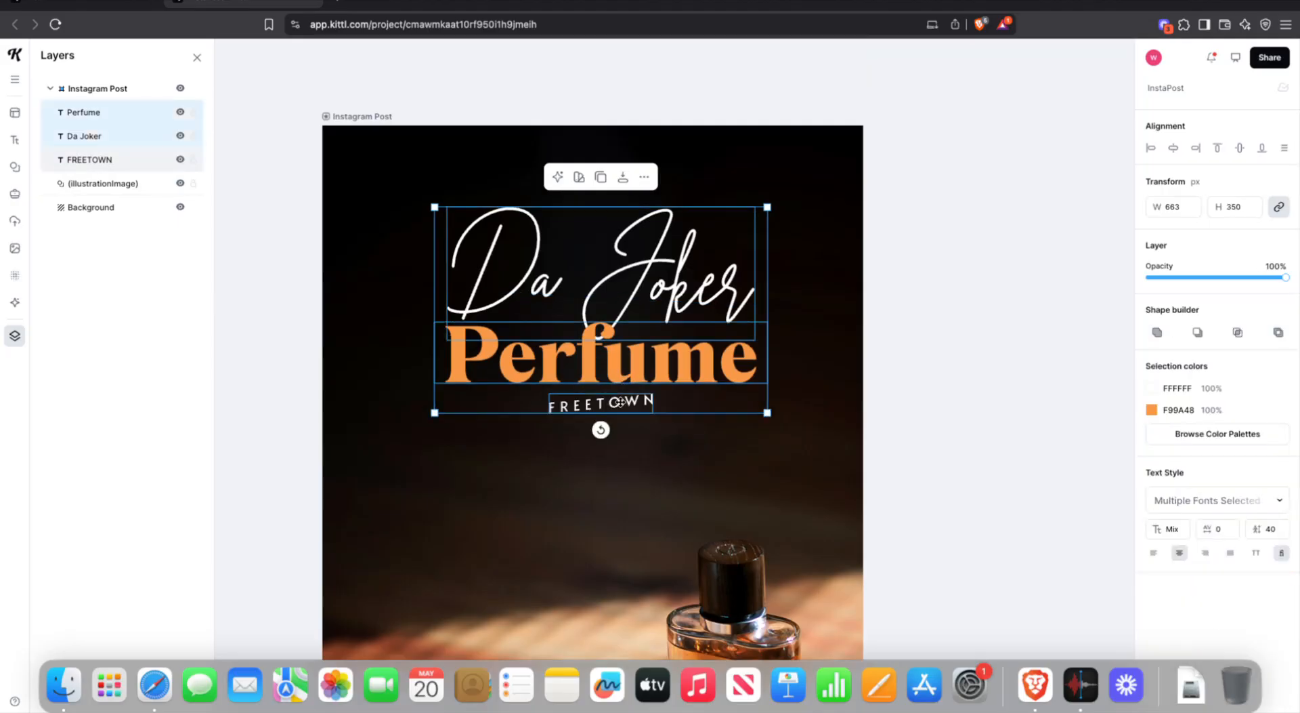
left_click_drag(621, 350, 625, 383)
left_click(996, 400)
- Remove the Angle transformation from FREETOWN so it sits level
scroll(987, 398, "down", 2)
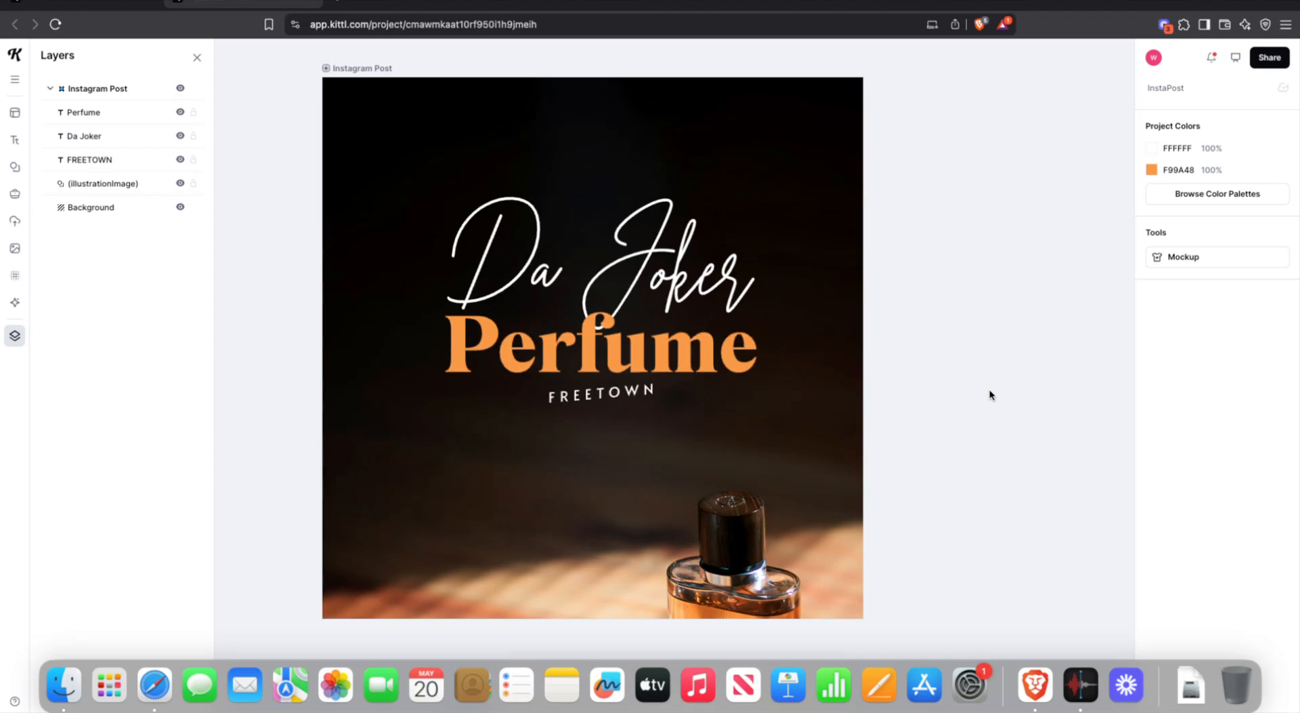
left_click(584, 398)
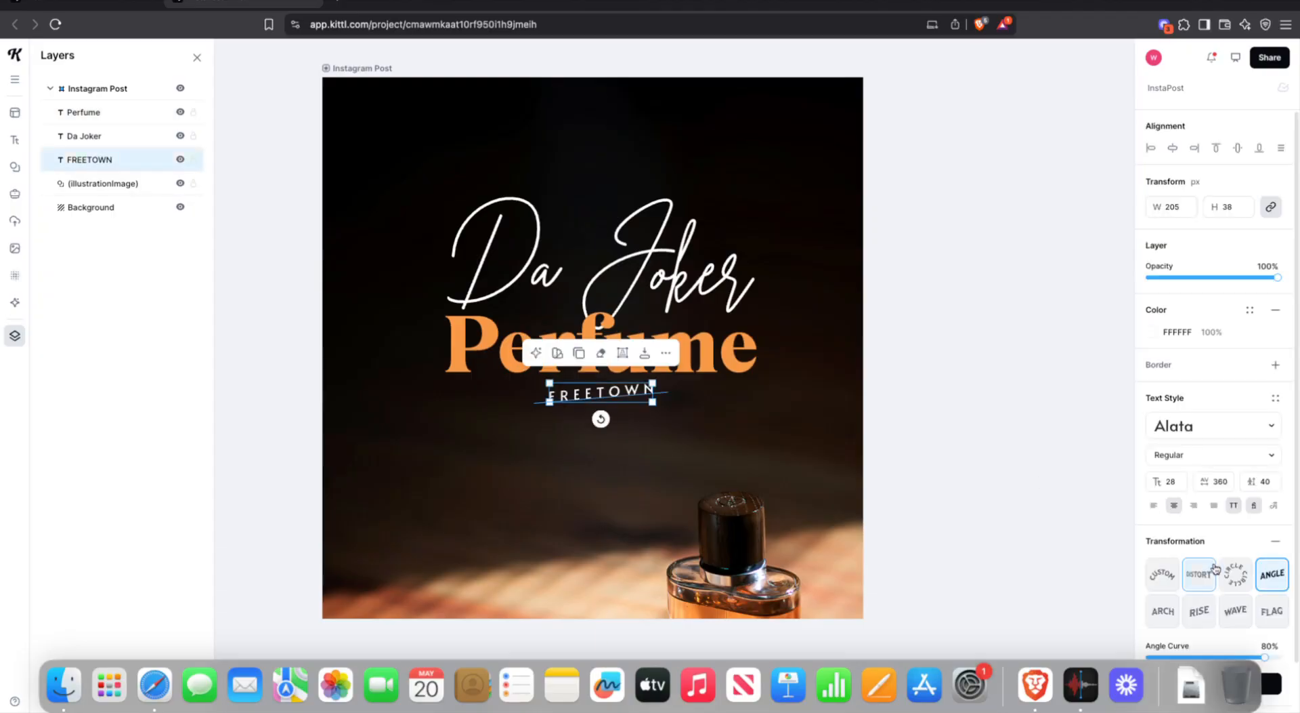
left_click(1275, 540)
left_click(934, 410)
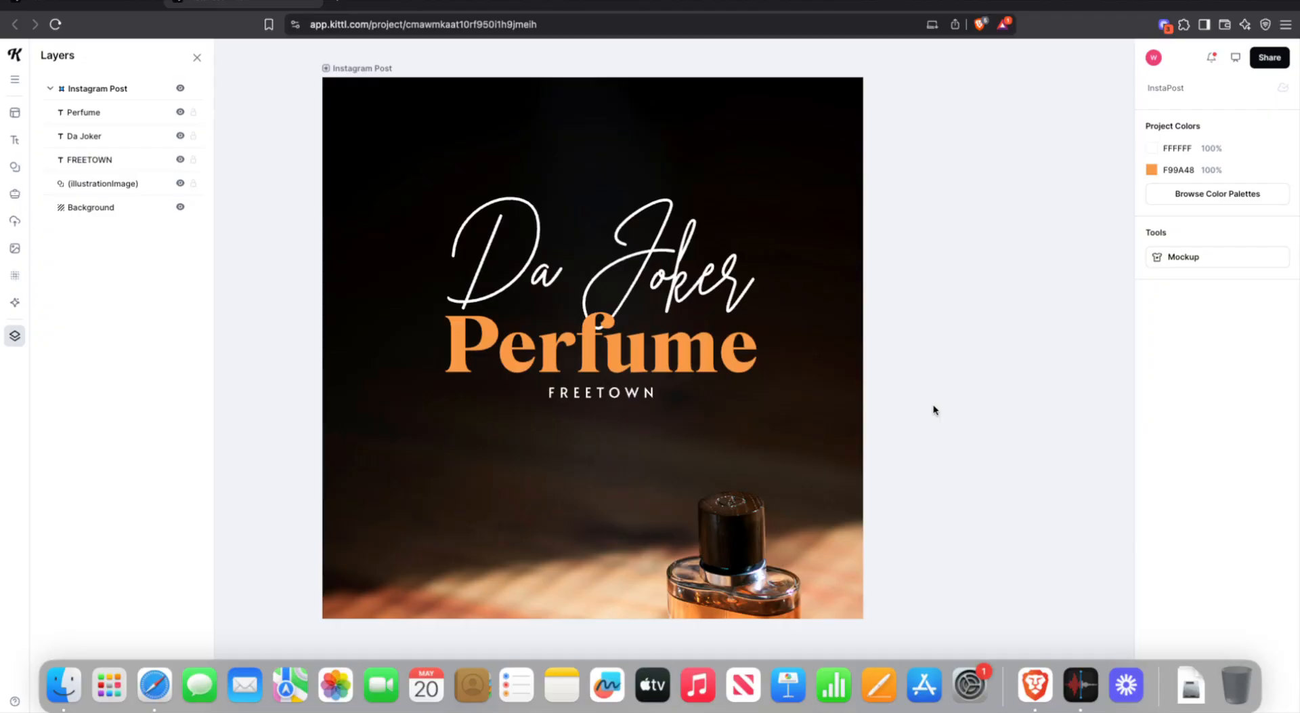
- Search the stock photo library for 'flare' instead of the old perfume term
scroll(925, 244, "down", 3)
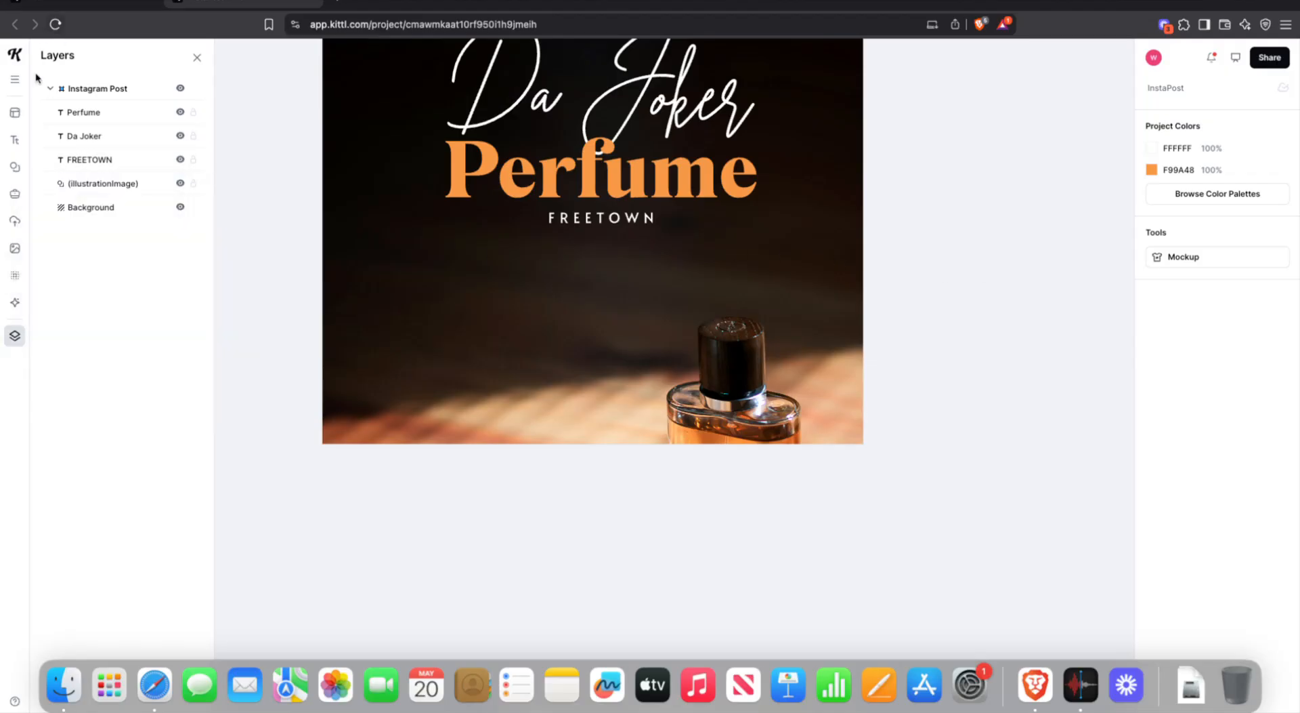
left_click(15, 275)
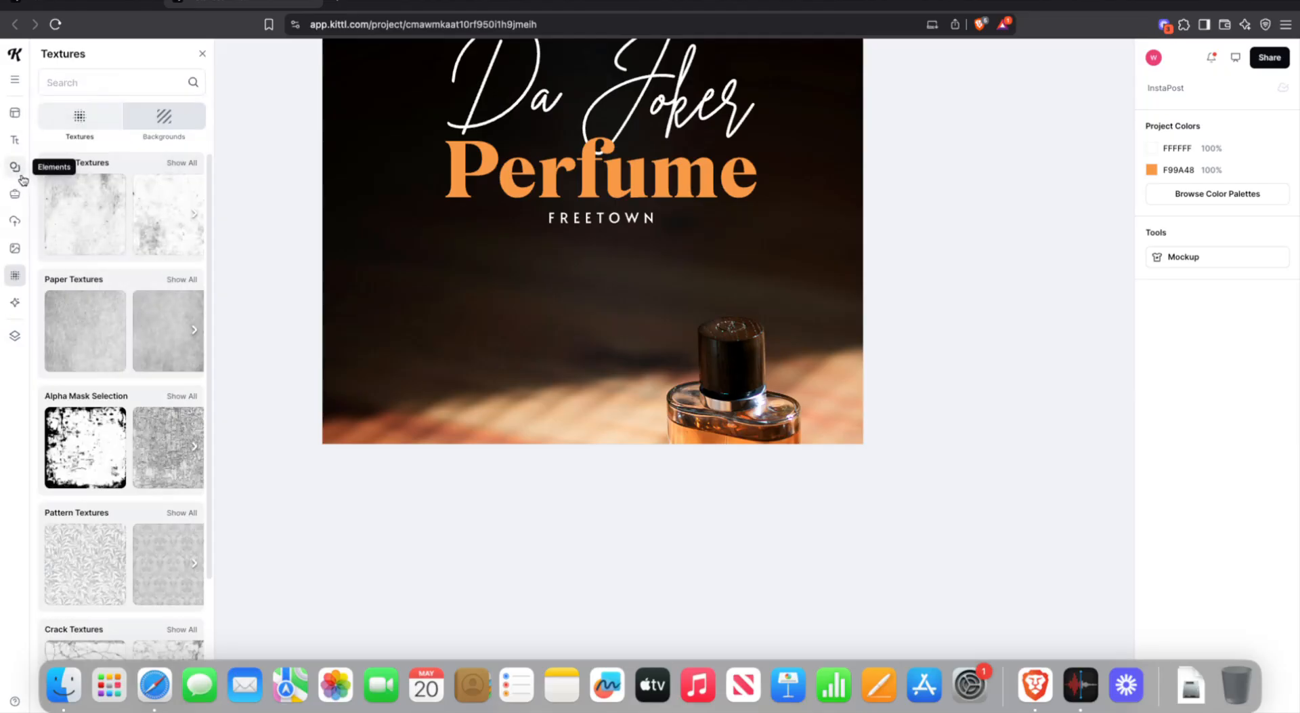
left_click(13, 248)
left_click_drag(83, 133, 39, 120)
type("flare")
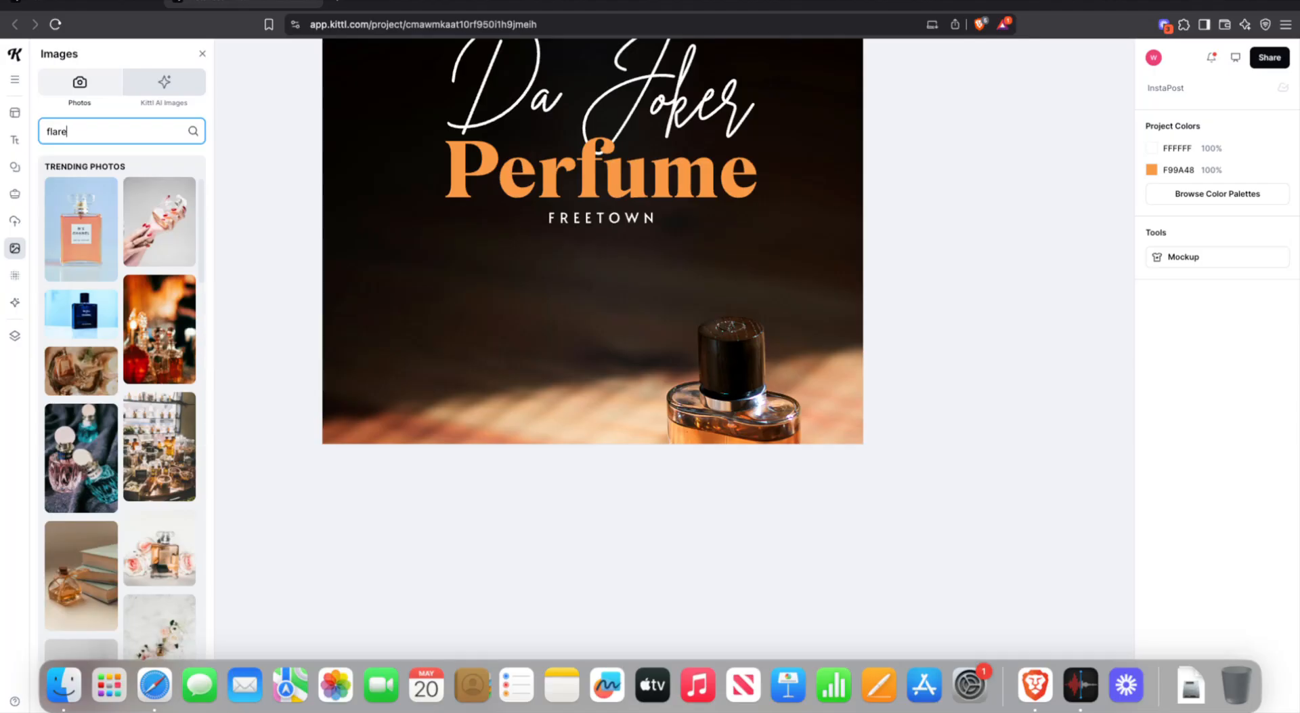
key("Return")
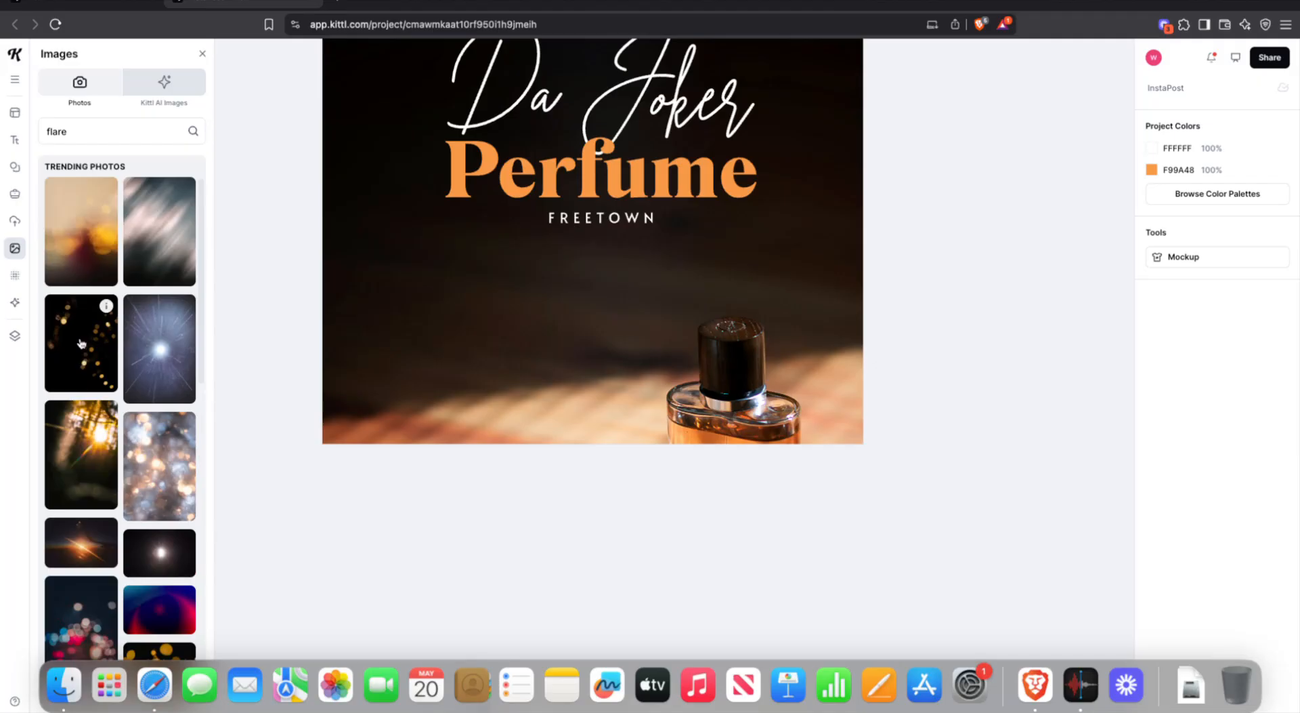
- Add the bokeh photo, enlarge it over the upper post, and set it to Soft Light
left_click(81, 343)
scroll(656, 493, "up", 5)
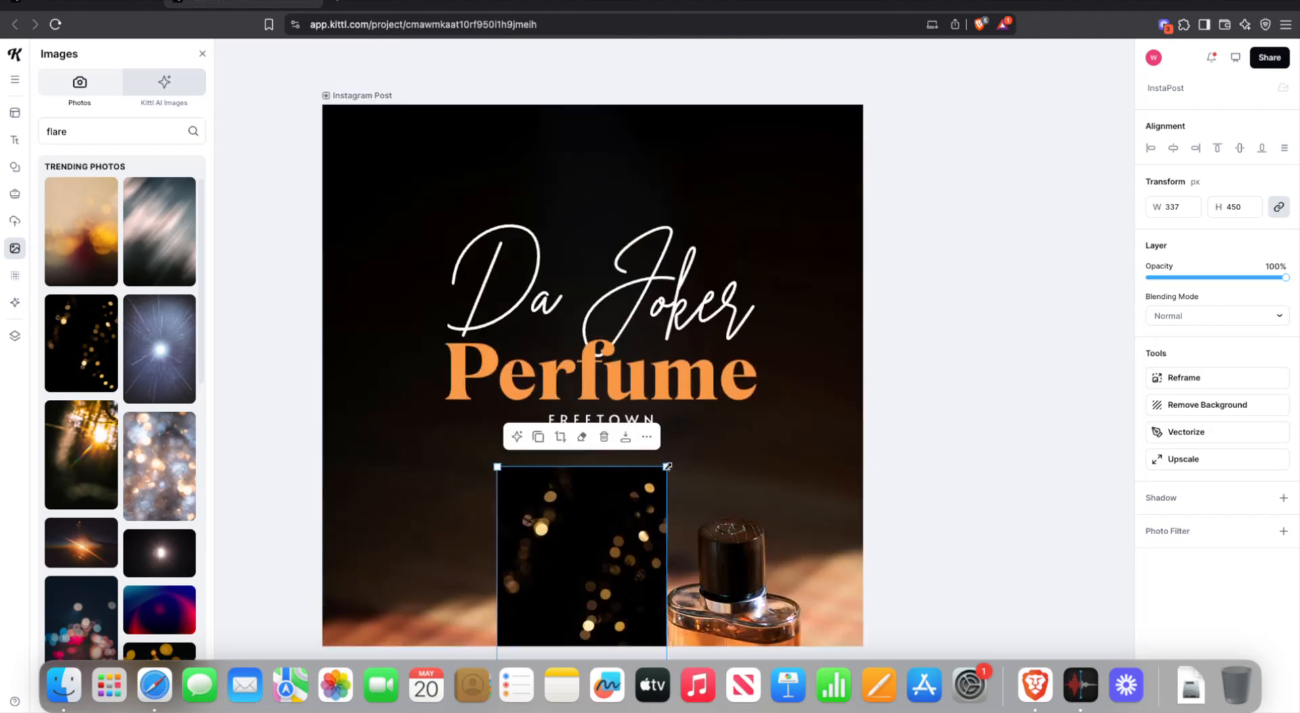
left_click_drag(667, 465, 911, 146)
left_click_drag(789, 306, 678, 216)
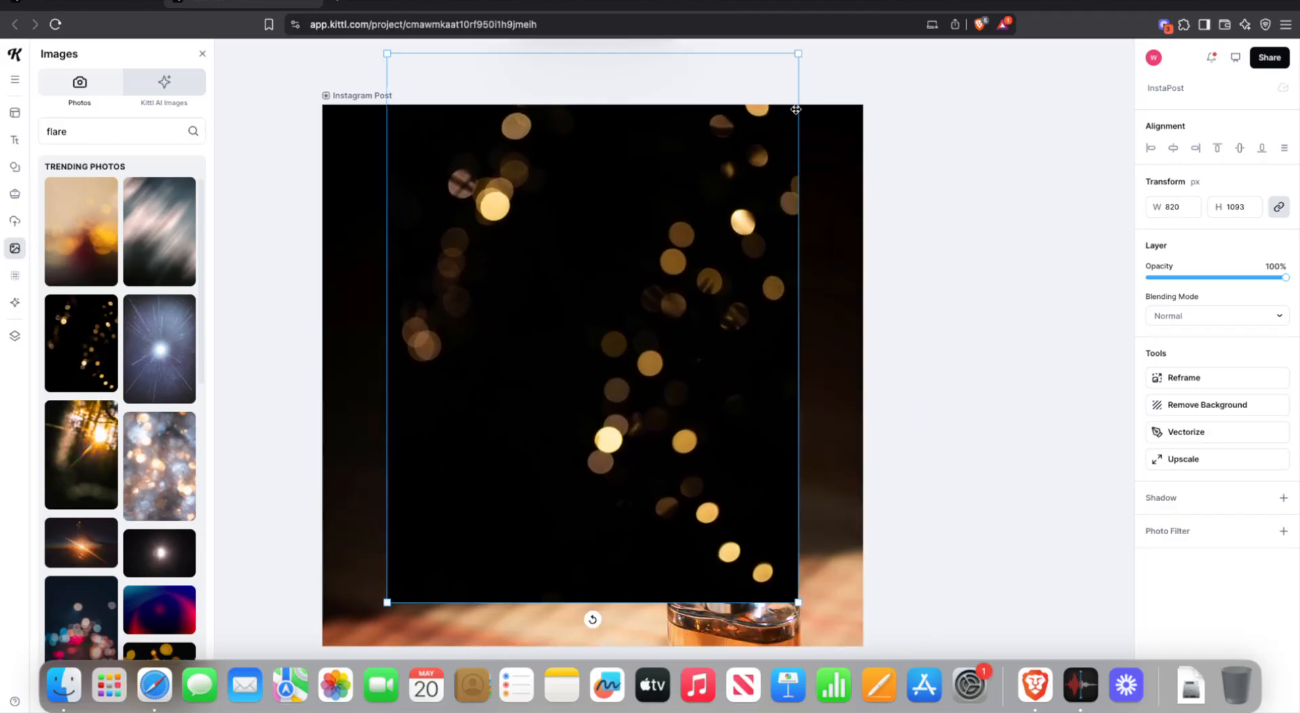
left_click(806, 53)
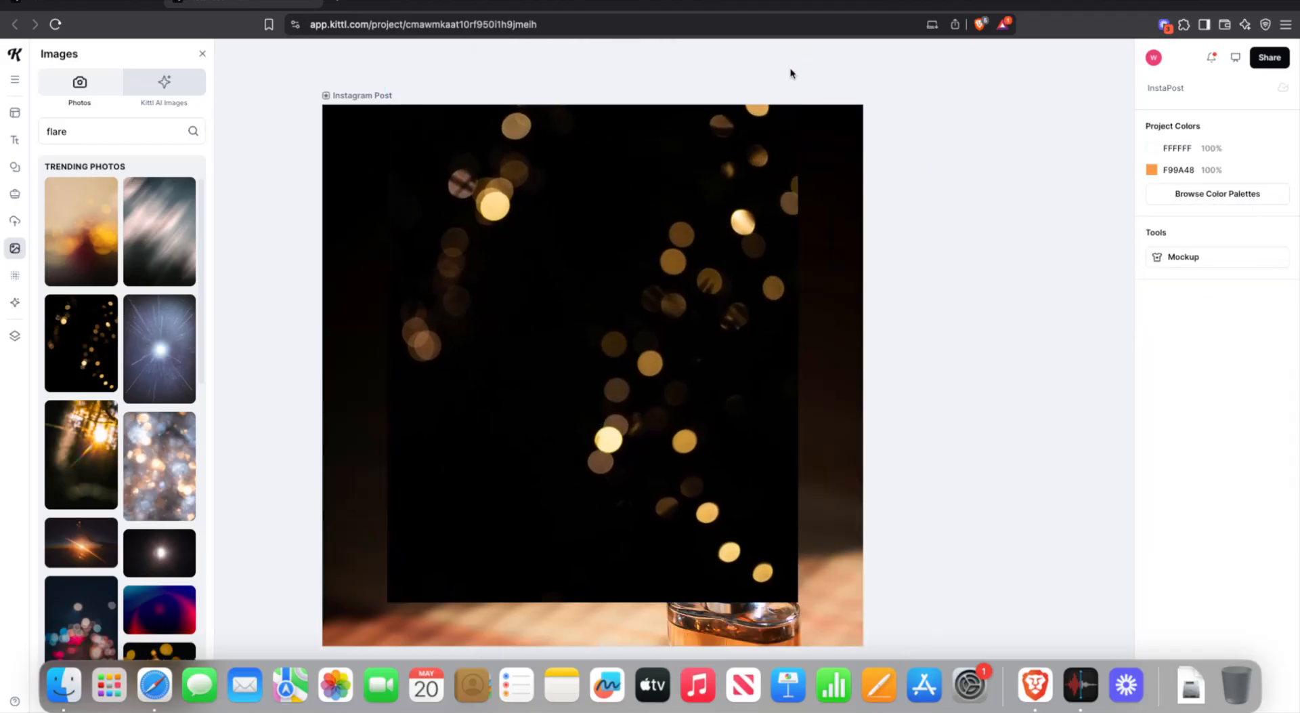
left_click(729, 231)
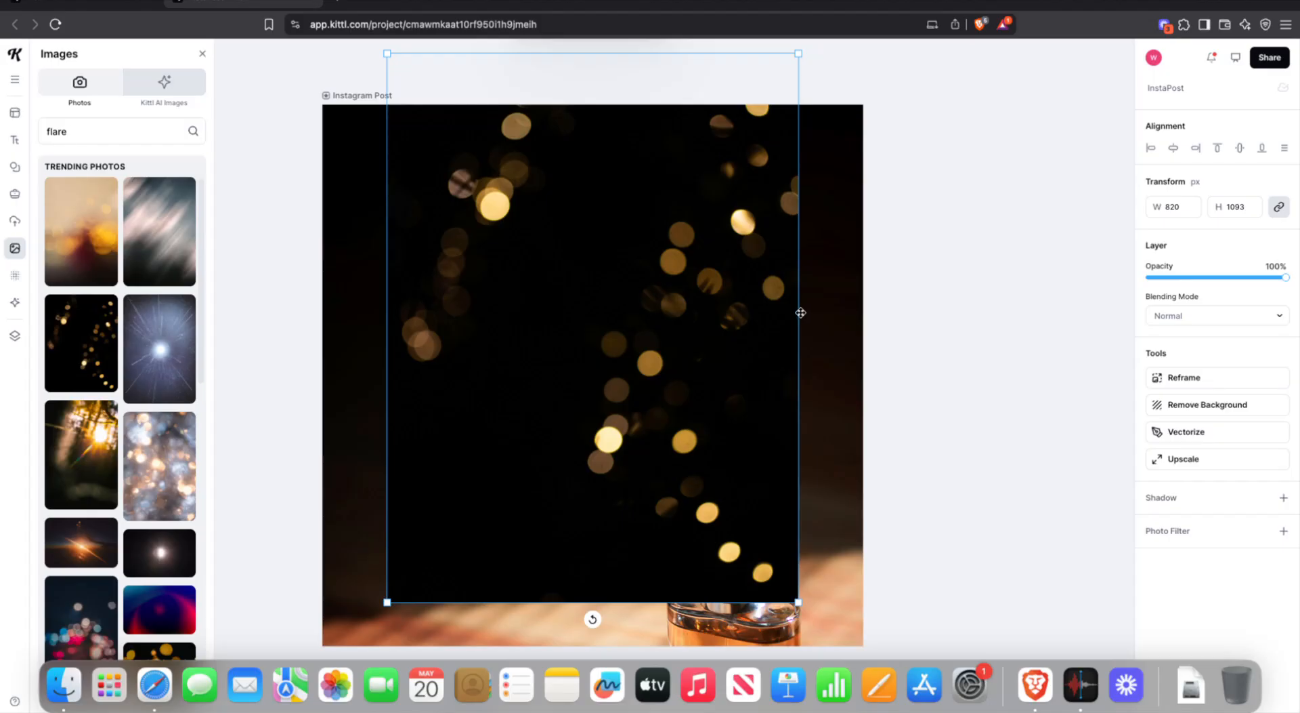
left_click_drag(799, 312, 808, 313)
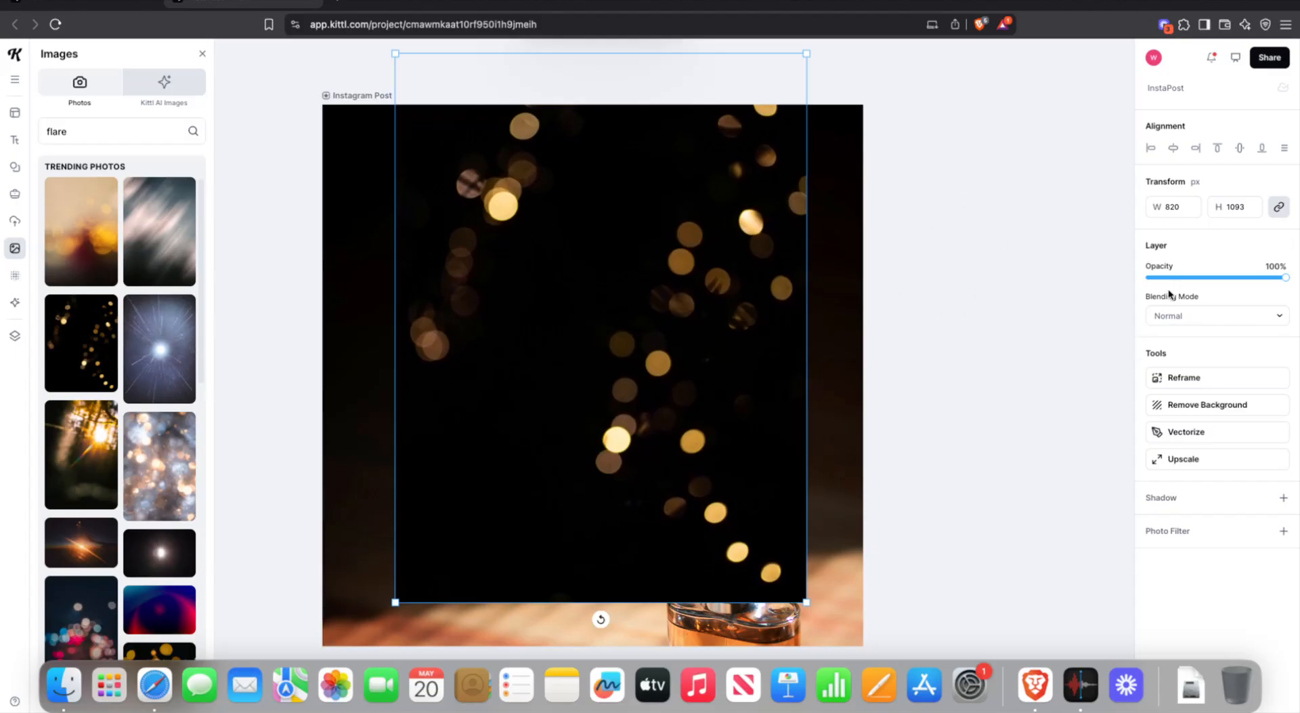
left_click(1276, 315)
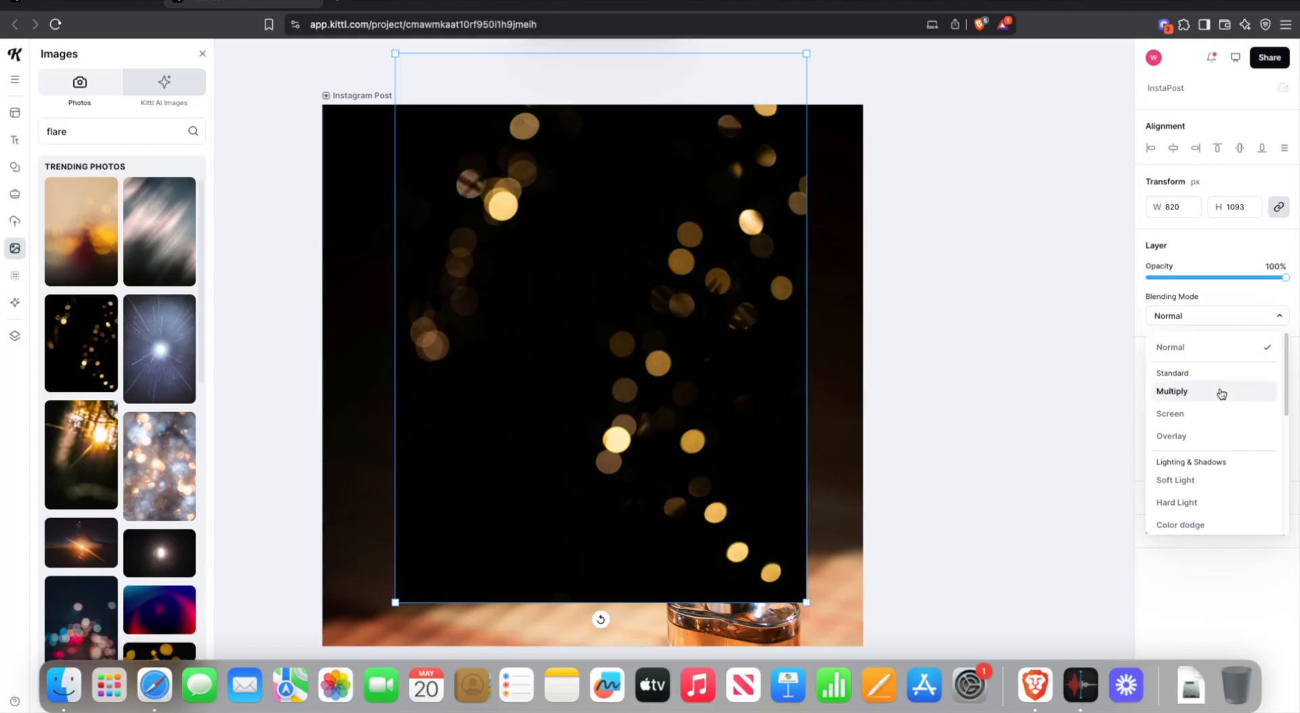
left_click(1185, 483)
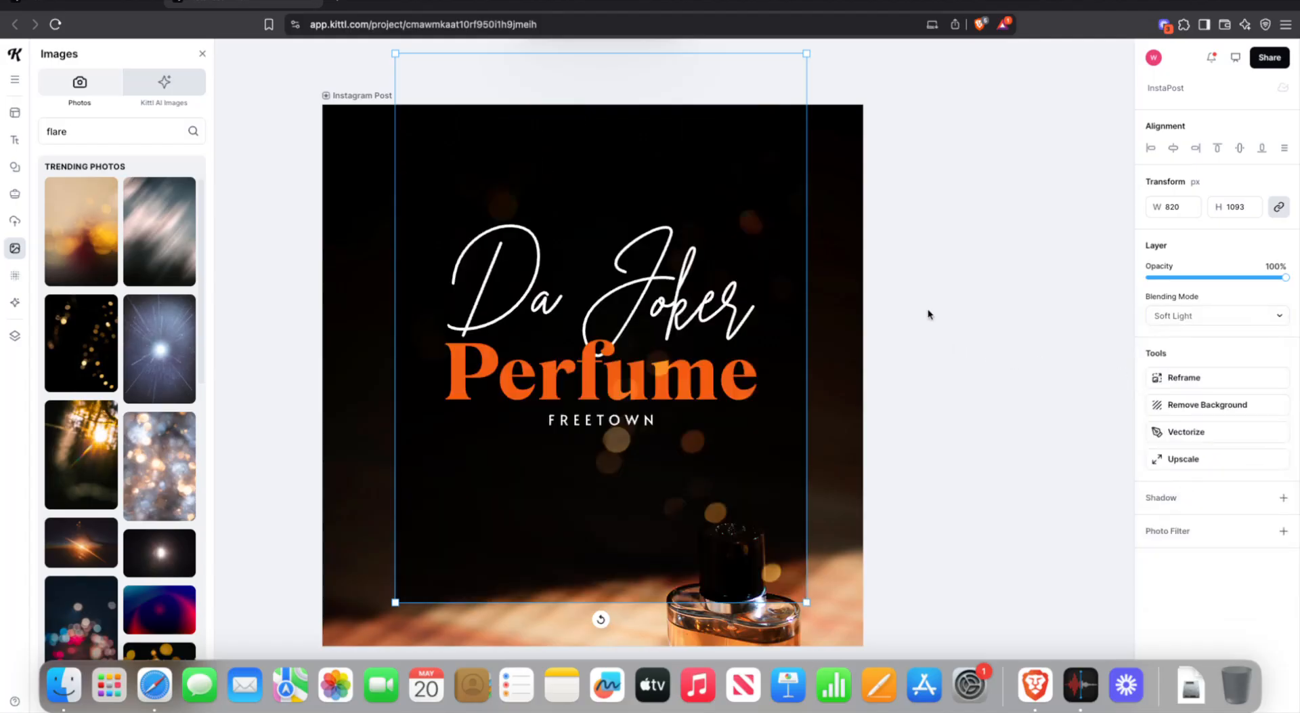
- Shrink and reposition the bokeh overlay, set its opacity to 58%, and try Remove Background
left_click_drag(808, 52, 766, 105)
left_click_drag(674, 487, 664, 437)
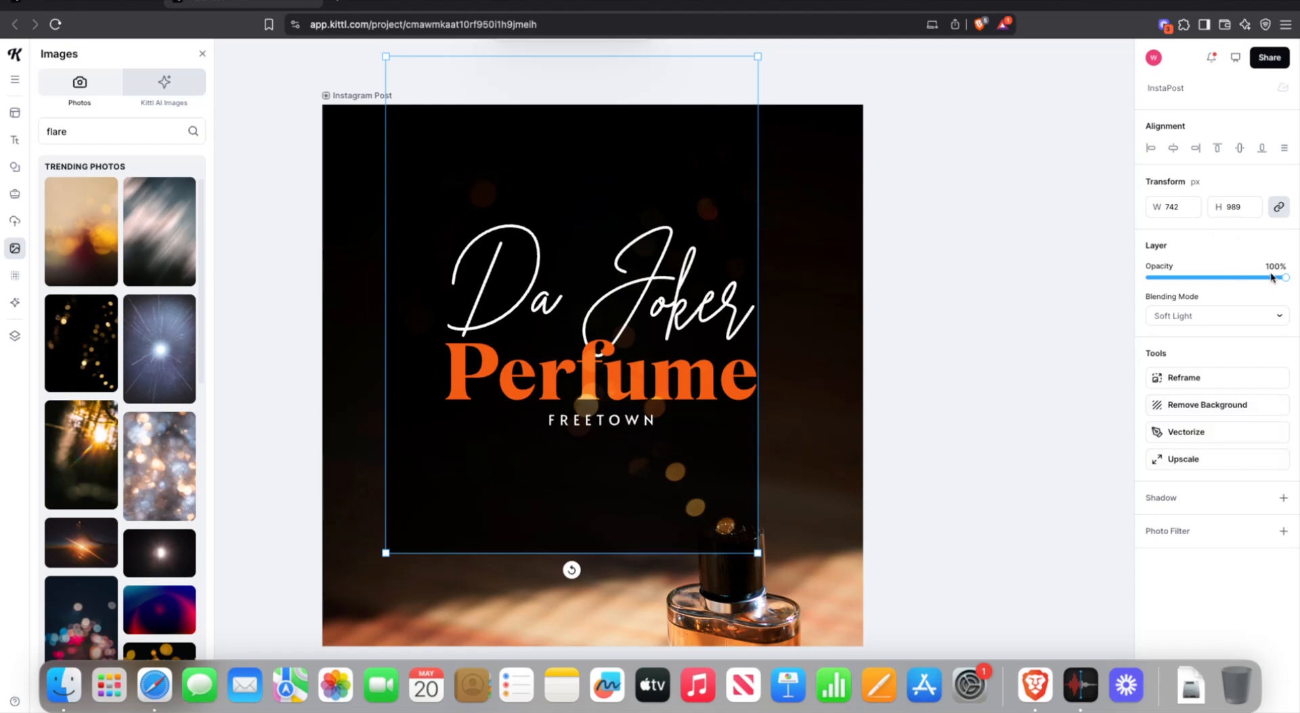
left_click_drag(1285, 277, 1230, 278)
left_click(886, 335)
left_click_drag(597, 446, 628, 385)
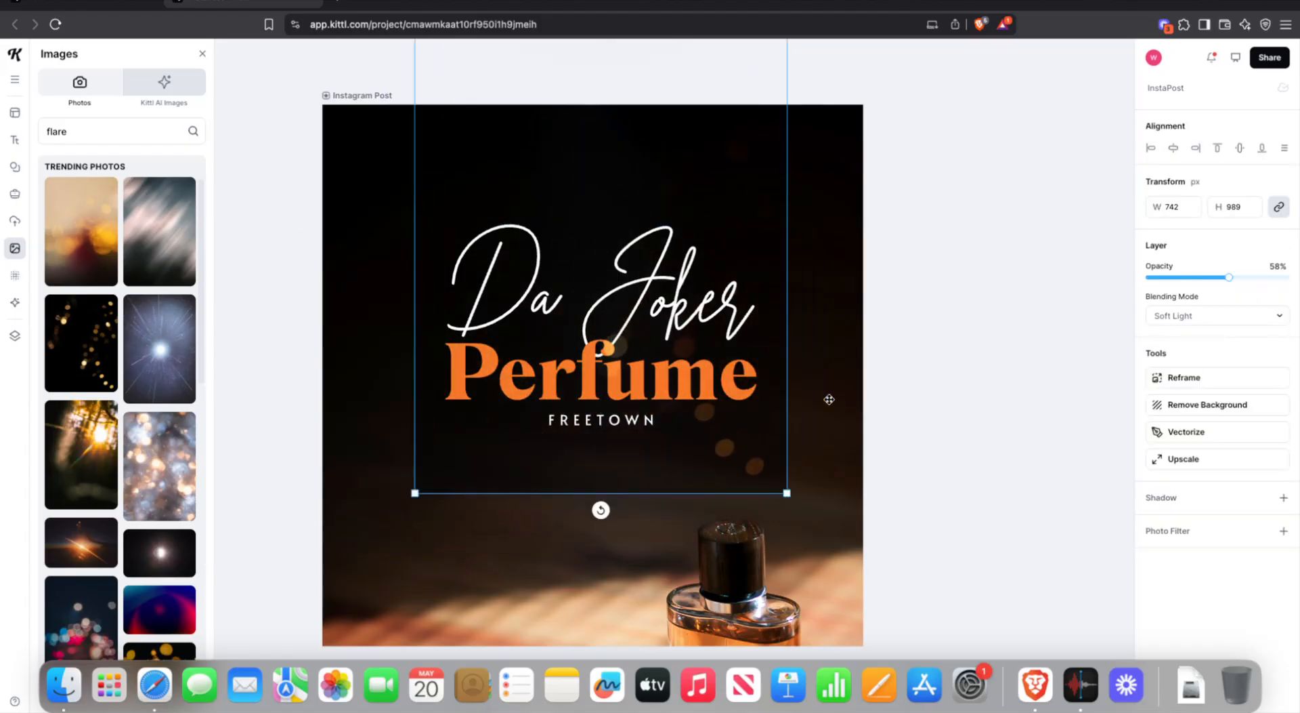
left_click(1190, 407)
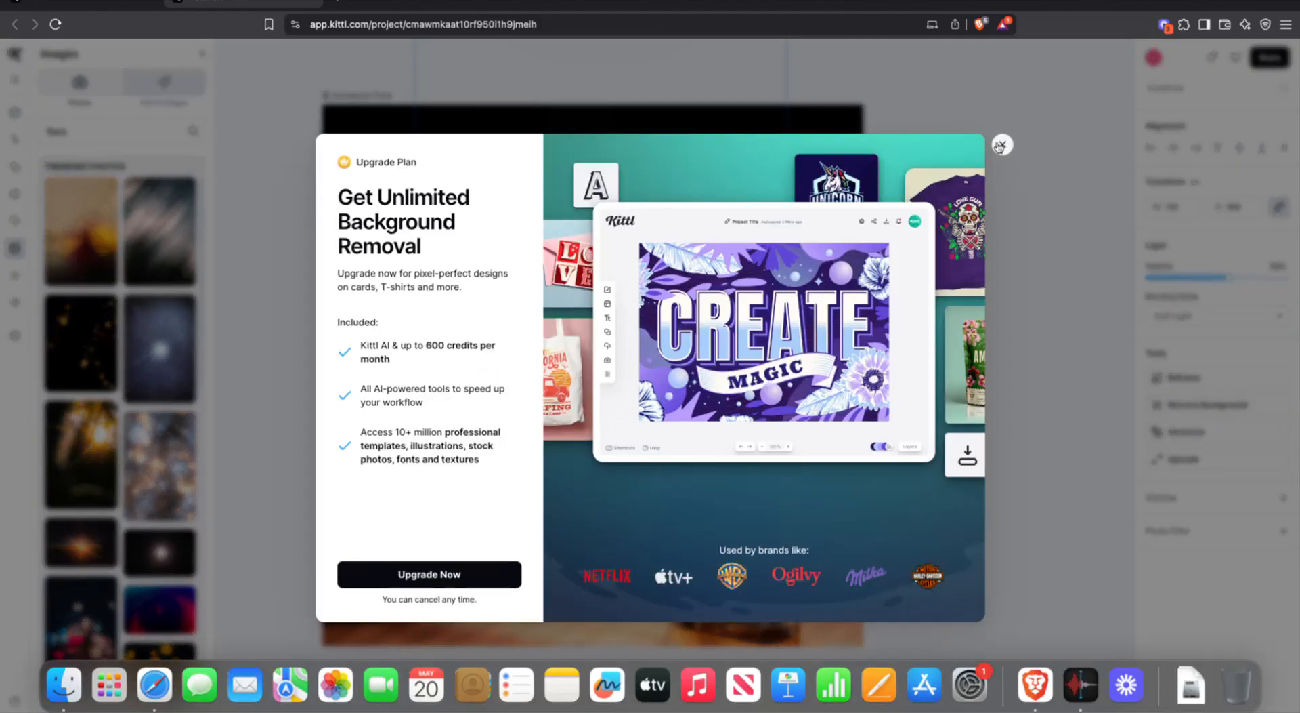
- Enlarge the bokeh overlay to 1110 × 1480 px over the post and ease its opacity to about 49%
left_click(1001, 145)
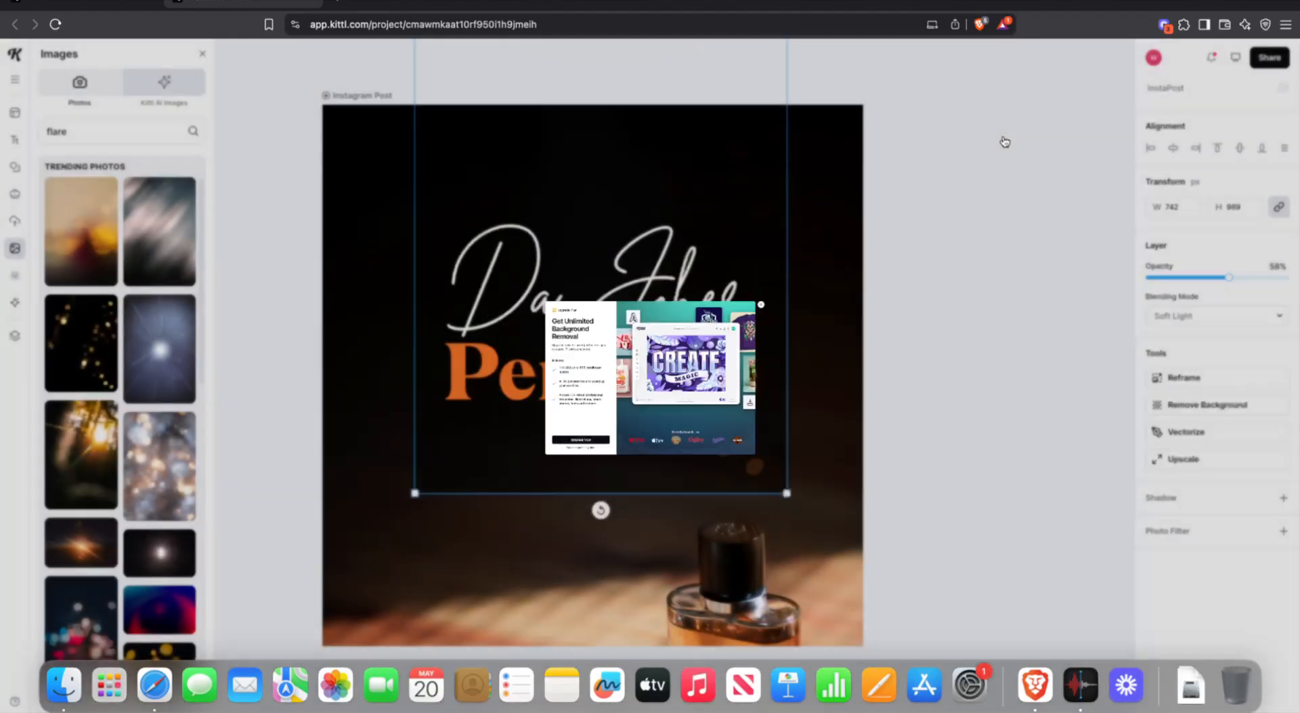
left_click_drag(696, 238, 603, 356)
left_click_drag(695, 115, 941, 27)
left_click_drag(825, 139, 846, 152)
scroll(847, 152, "up", 5)
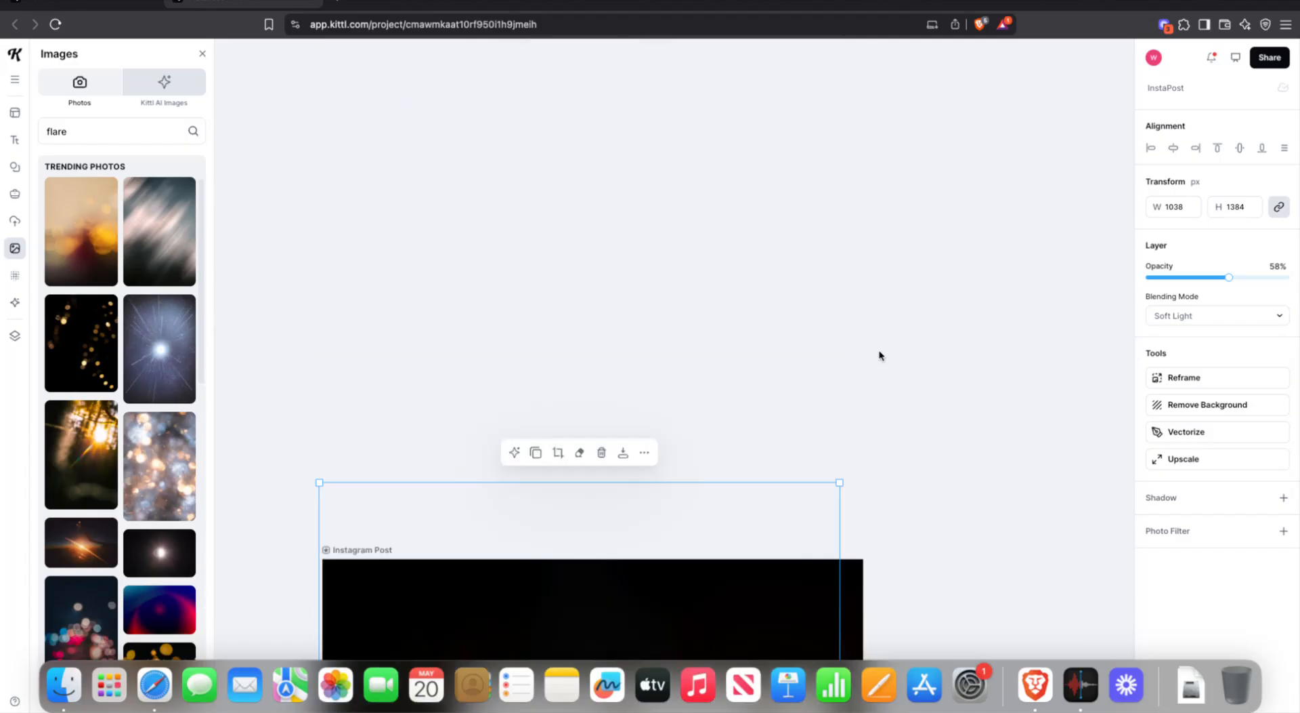
left_click_drag(840, 482, 871, 429)
scroll(845, 381, "down", 5)
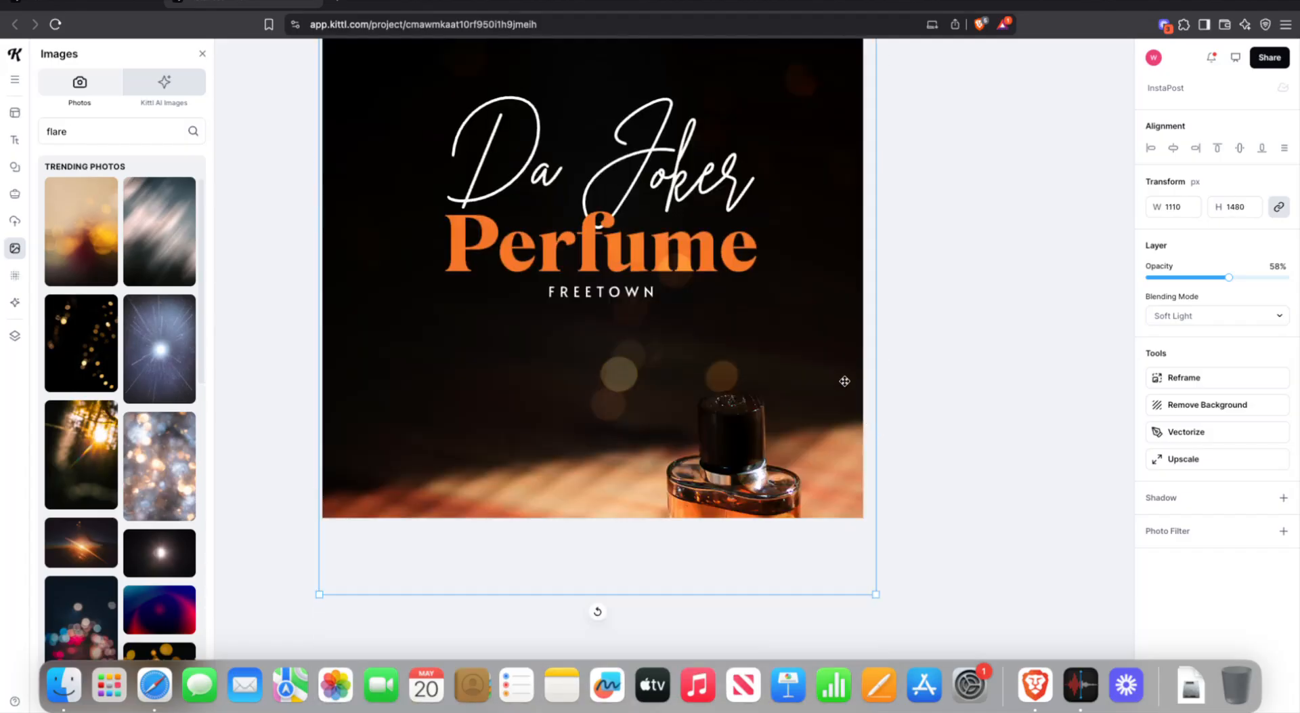
mouse_move(1242, 282)
left_mouse_down()
mouse_move(1269, 277)
mouse_move(1217, 289)
left_mouse_up()
scroll(1027, 332, "up", 3)
left_click(1026, 333)
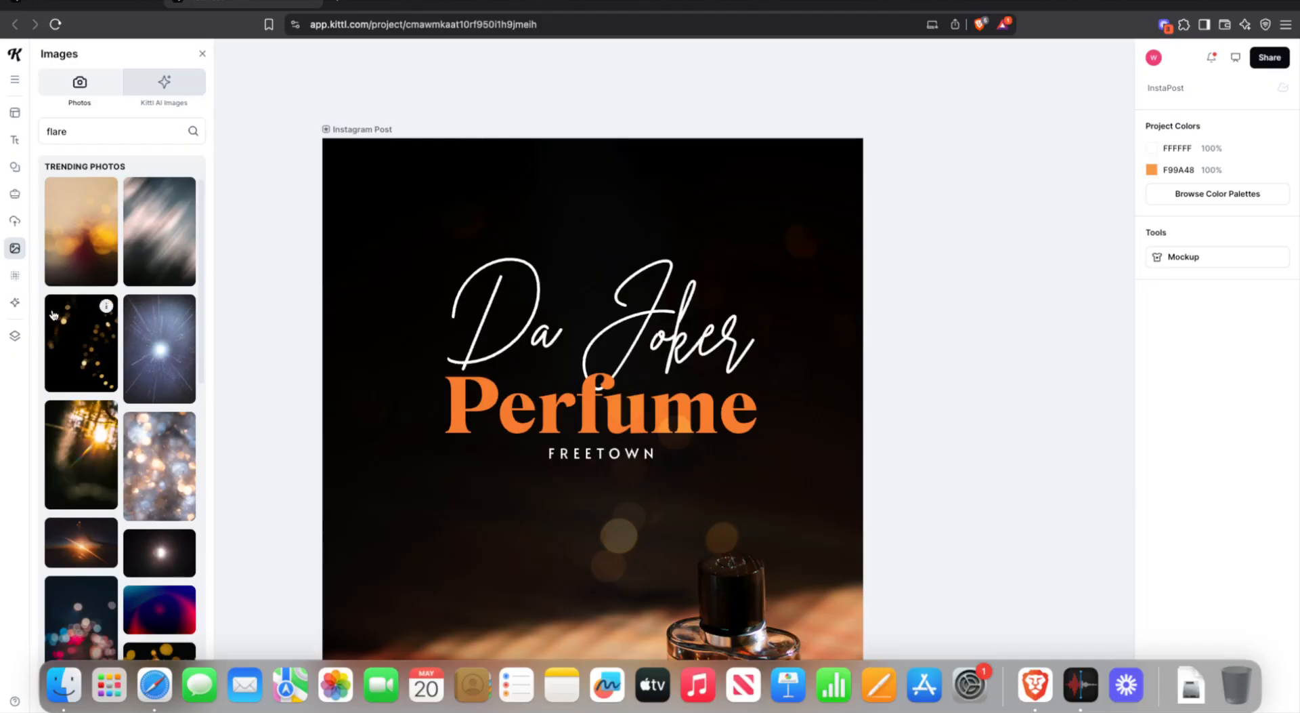
- Add the light-streak photo and scale it to fill the whole artboard
left_click(167, 236)
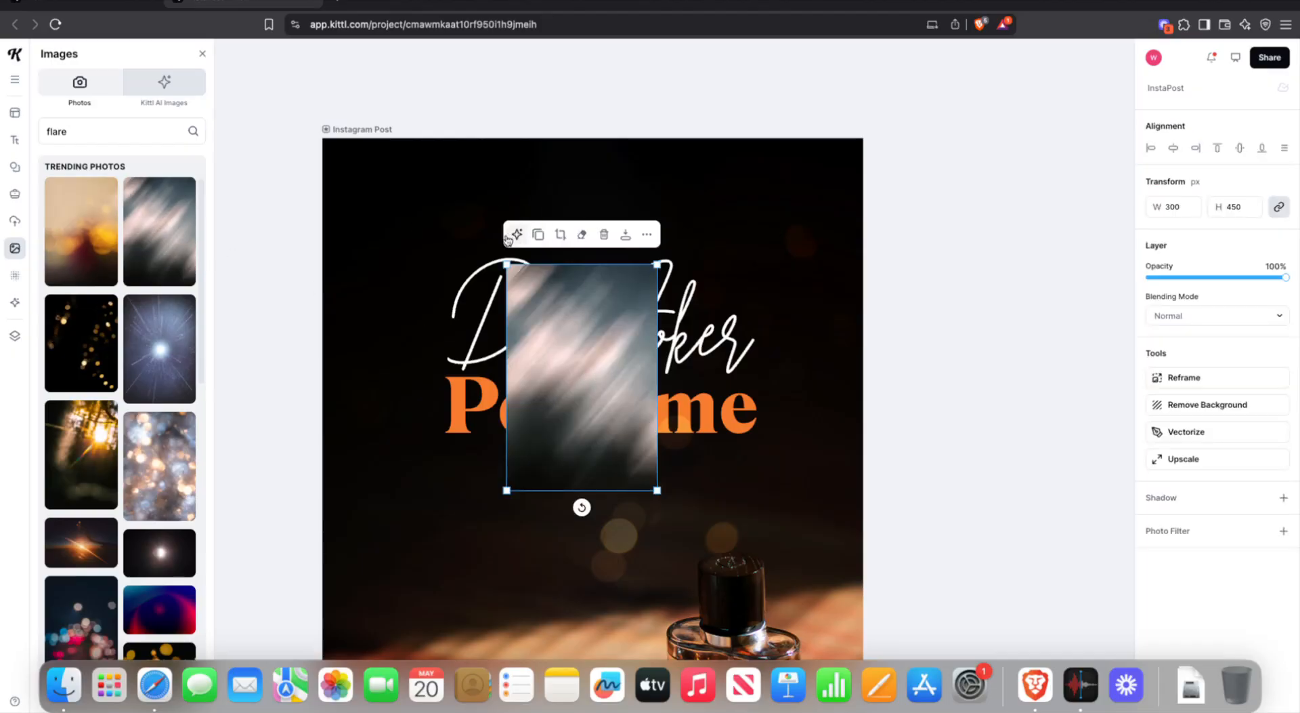
left_click_drag(497, 250, 406, 110)
left_click_drag(491, 278, 387, 313)
left_click_drag(554, 146, 772, 41)
left_click_drag(553, 271, 571, 495)
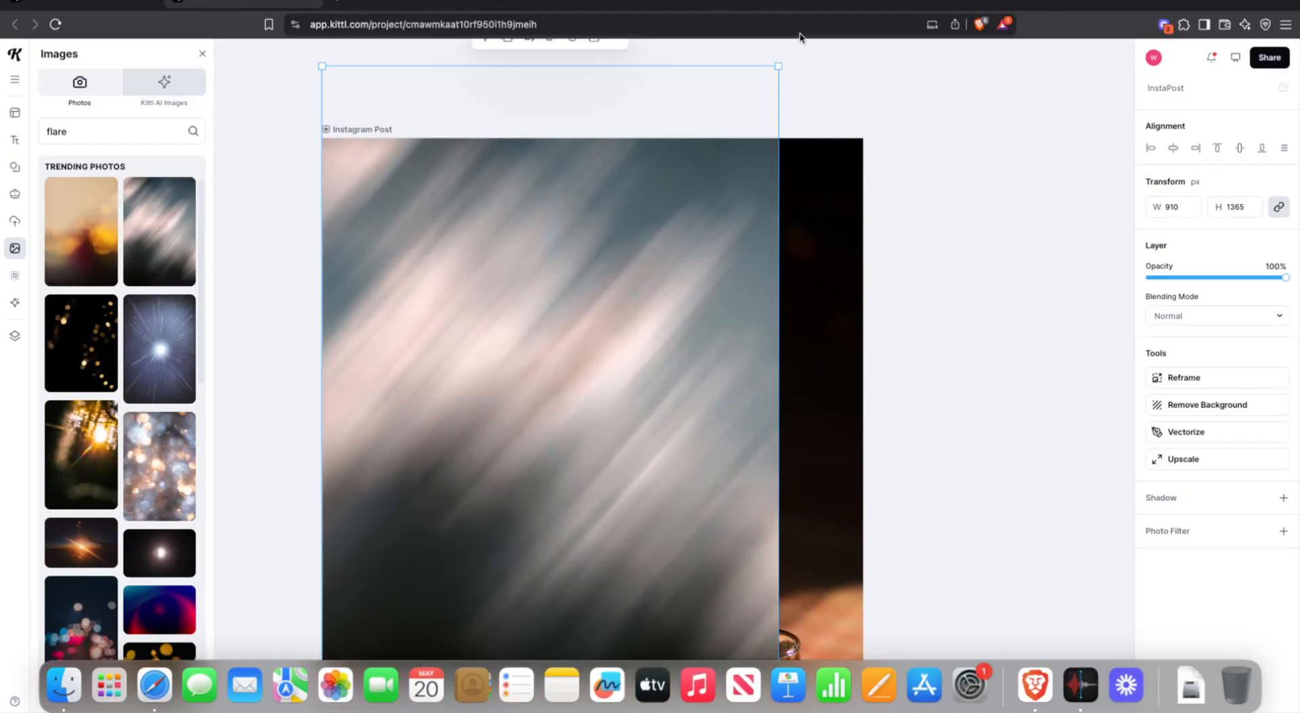
left_click_drag(775, 64, 843, 42)
left_click_drag(671, 277, 665, 372)
left_click_drag(840, 69, 876, 47)
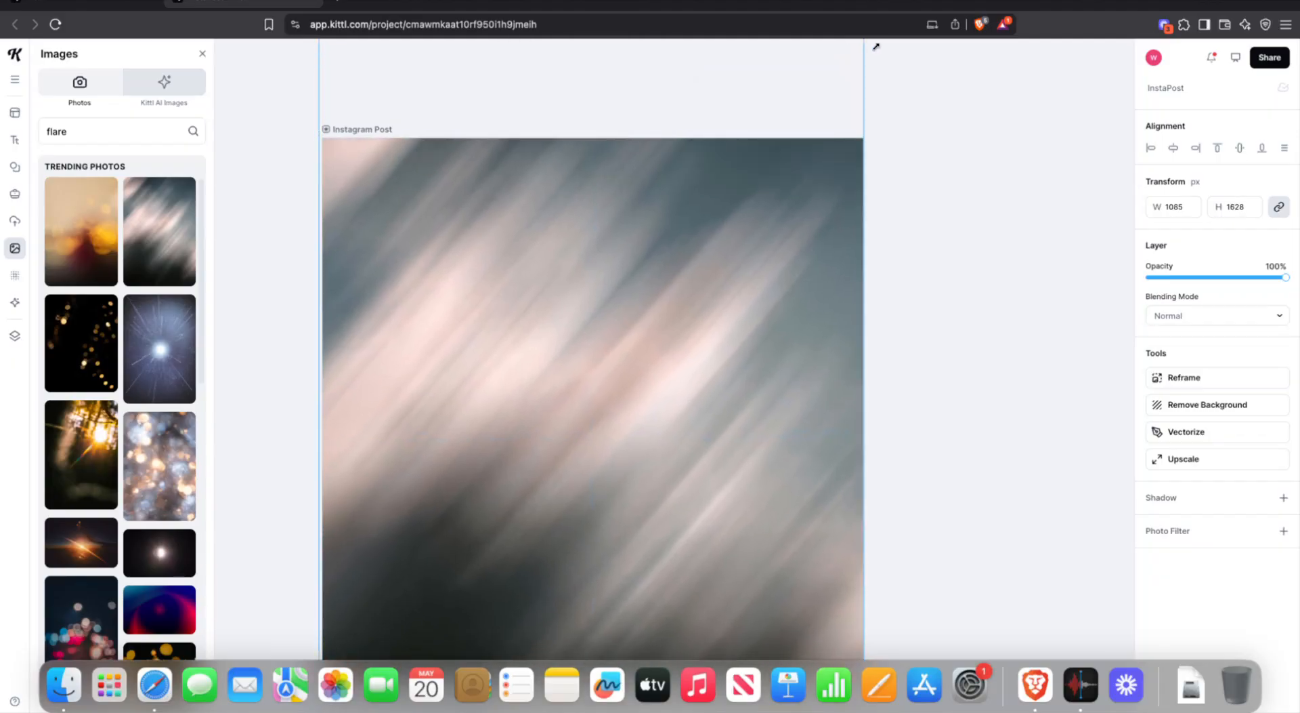
left_click_drag(753, 265, 755, 315)
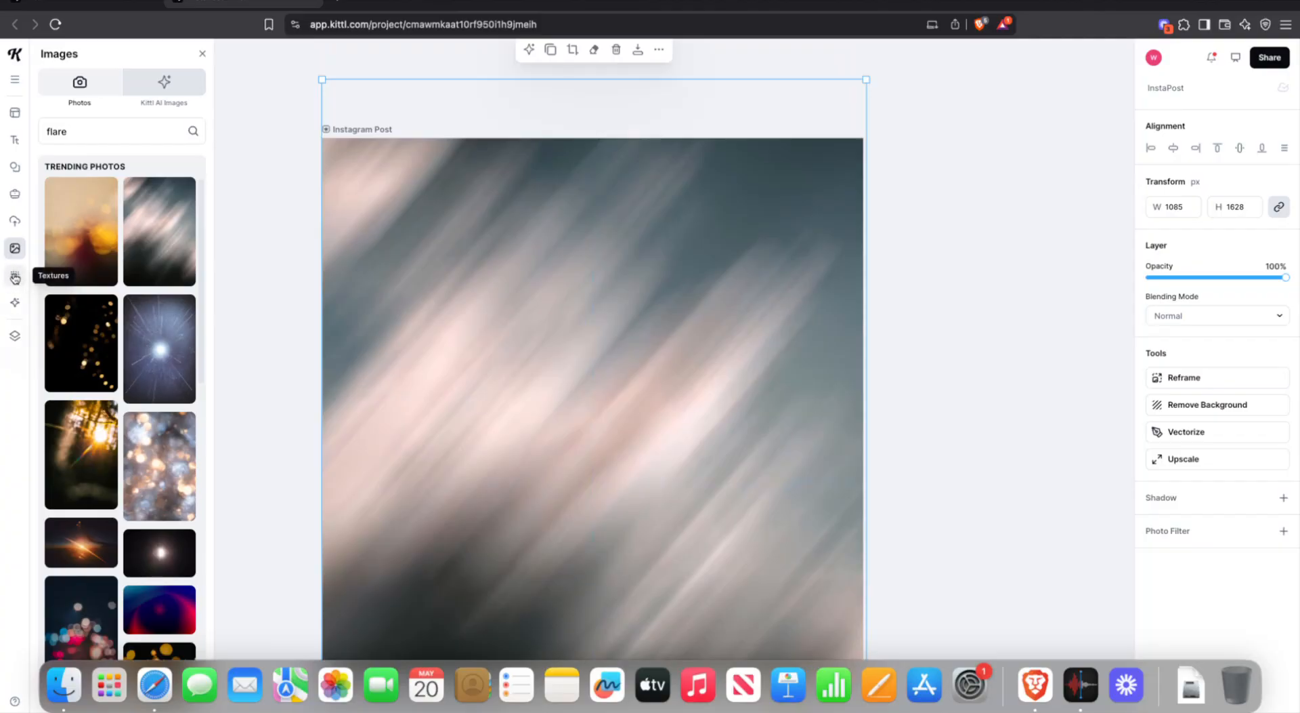
- Move the light-streak layer beneath the text and fade it to 29% opacity
left_click(15, 335)
mouse_move(94, 117)
left_mouse_down()
mouse_move(93, 253)
mouse_move(119, 204)
left_mouse_up()
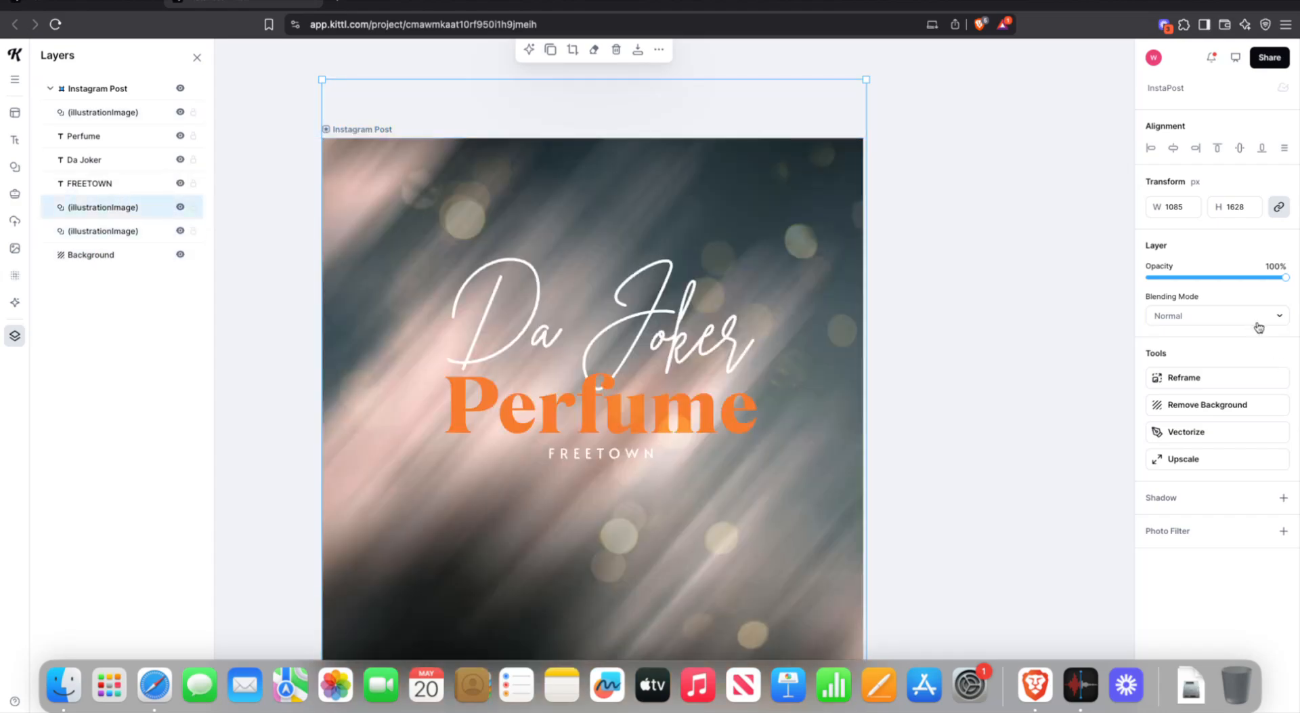
left_click_drag(1285, 277, 1181, 279)
- Deselect the photo and pan the canvas until the entire Instagram Post artboard is visible
left_click(928, 357)
scroll(929, 358, "down", 10)
scroll(929, 362, "up", 2)
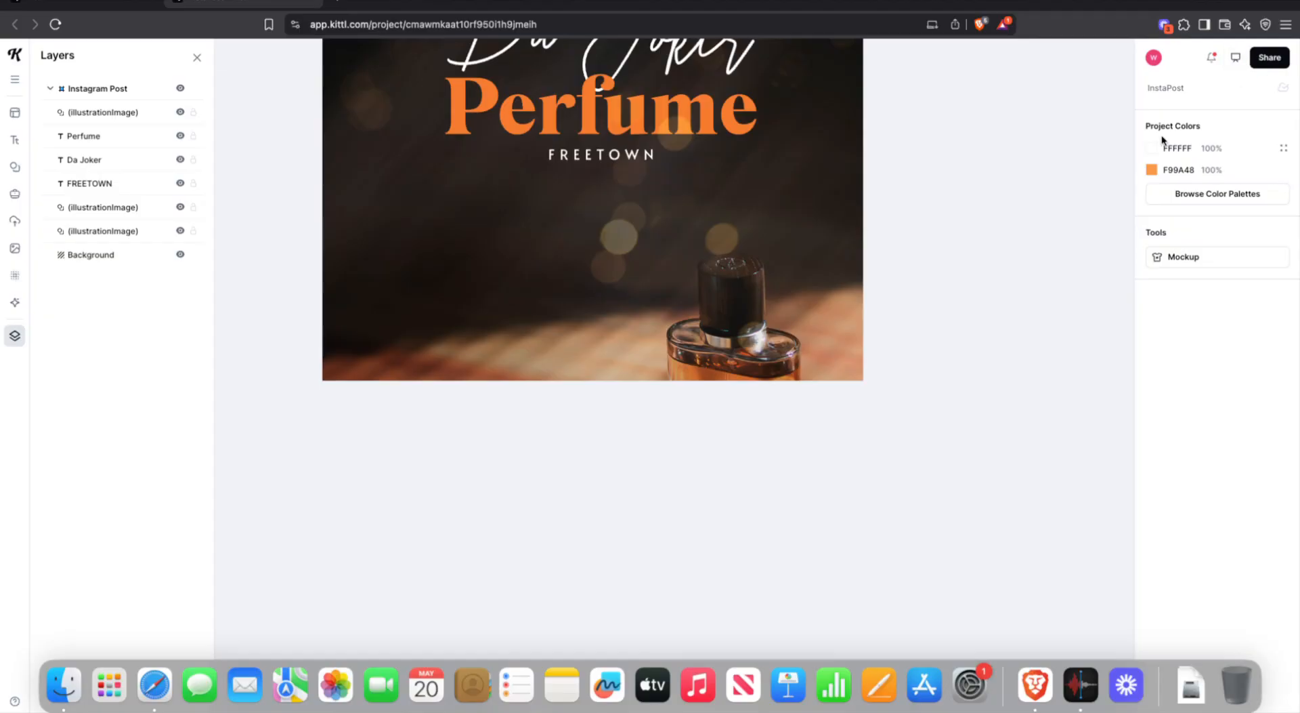
scroll(877, 227, "up", 5)
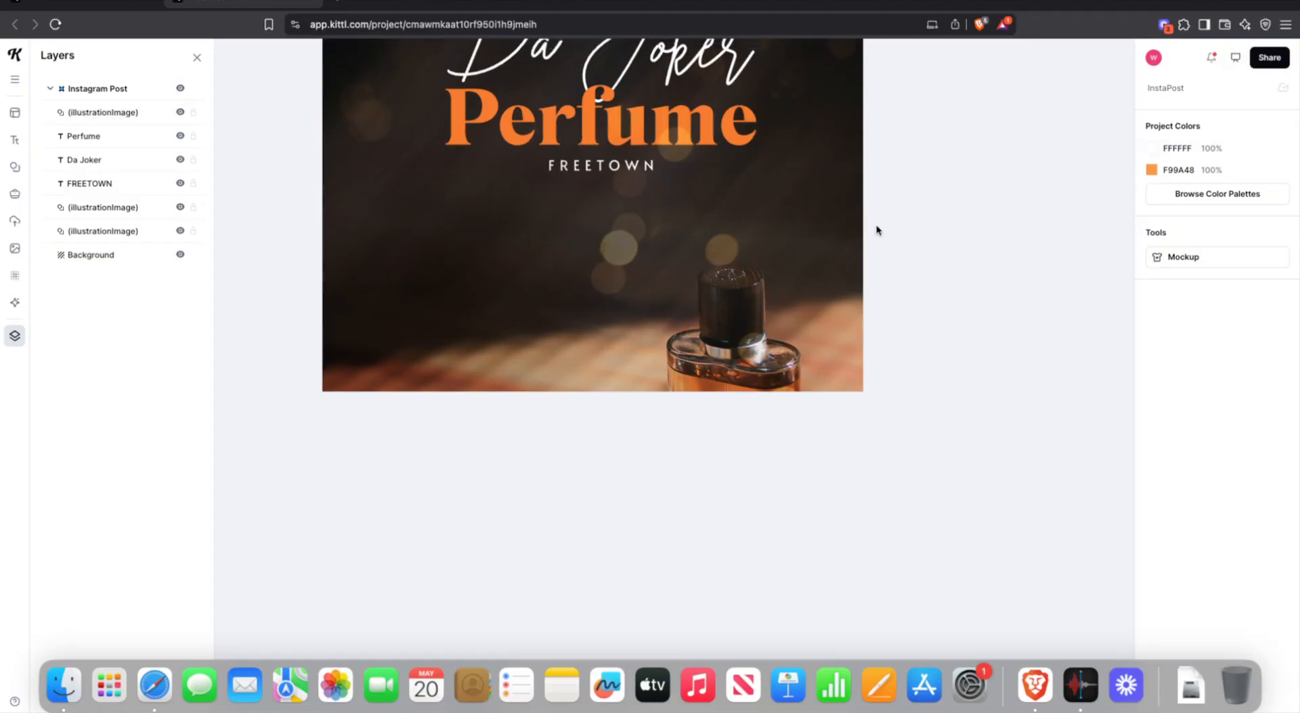
scroll(877, 228, "up", 1)
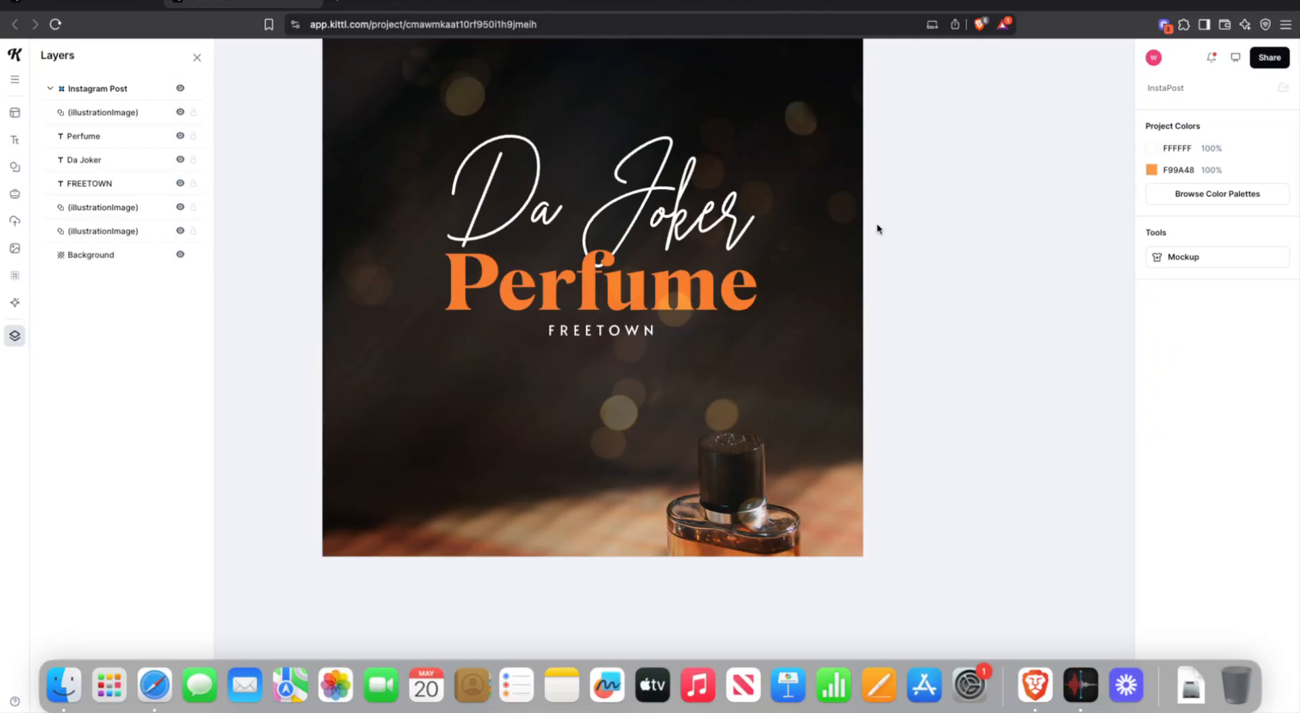
scroll(877, 229, "left", 6)
scroll(953, 128, "left", 4)
scroll(955, 125, "right", 3)
scroll(957, 119, "right", 6)
scroll(955, 122, "up", 3)
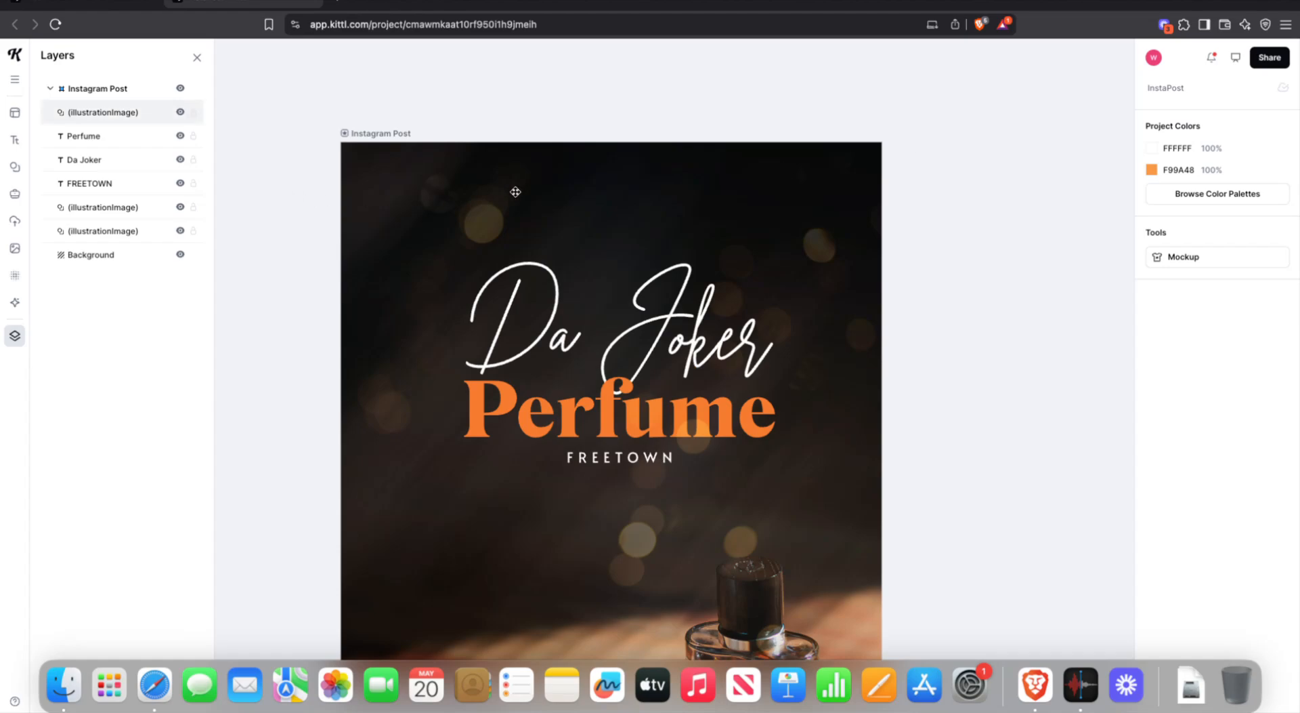
- Download the Instagram post as an 800×800 PNG named InstaPost in Downloads
left_click(1260, 63)
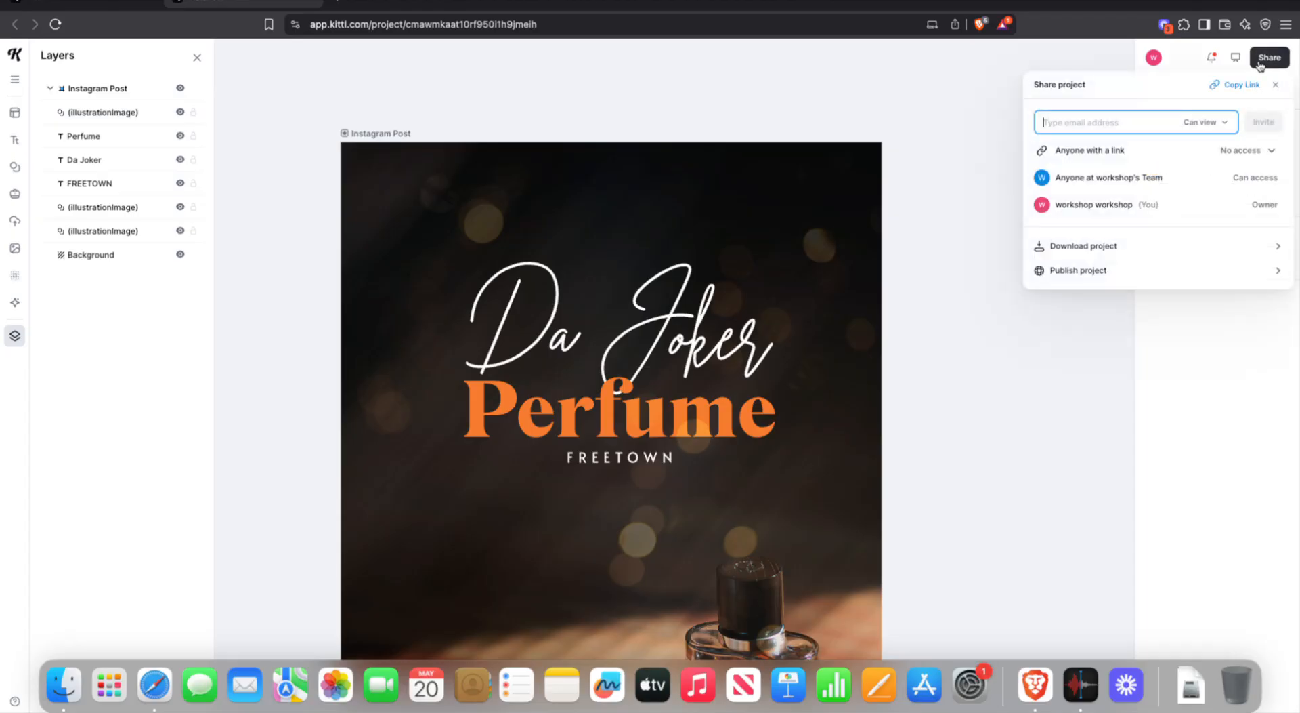
left_click(1184, 245)
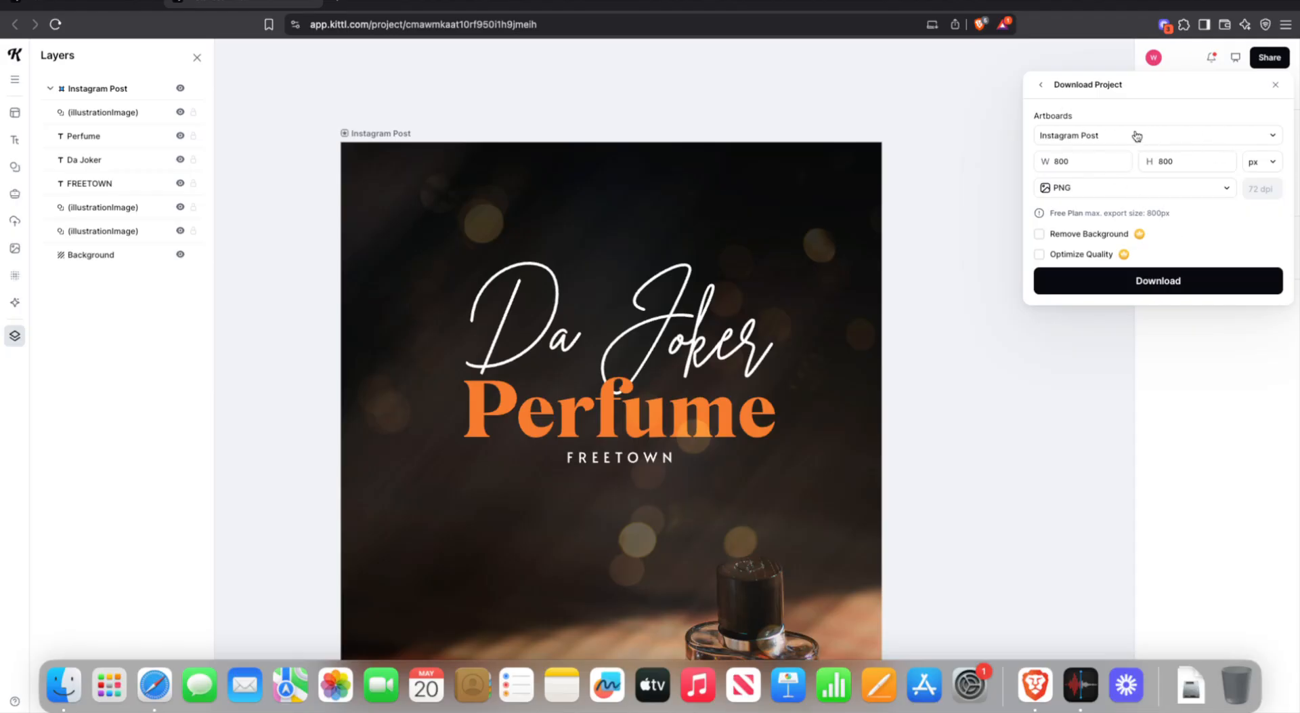
left_click(1078, 192)
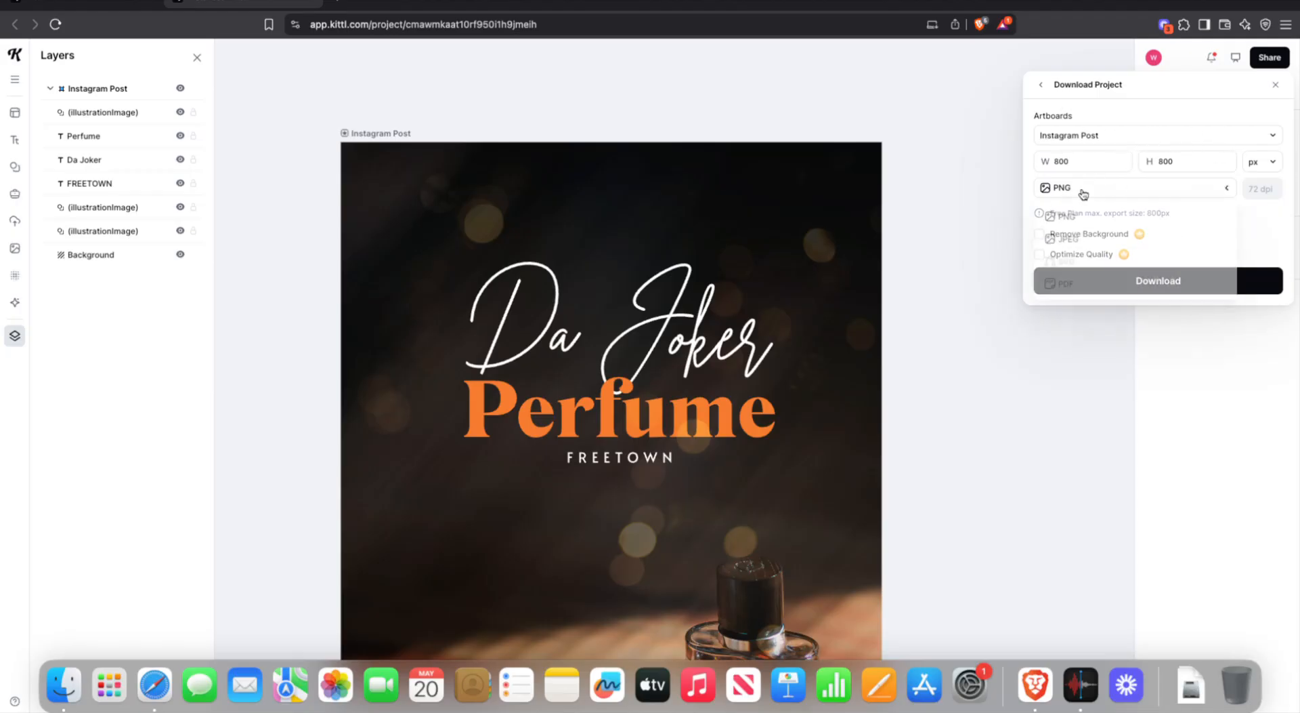
left_click(1140, 119)
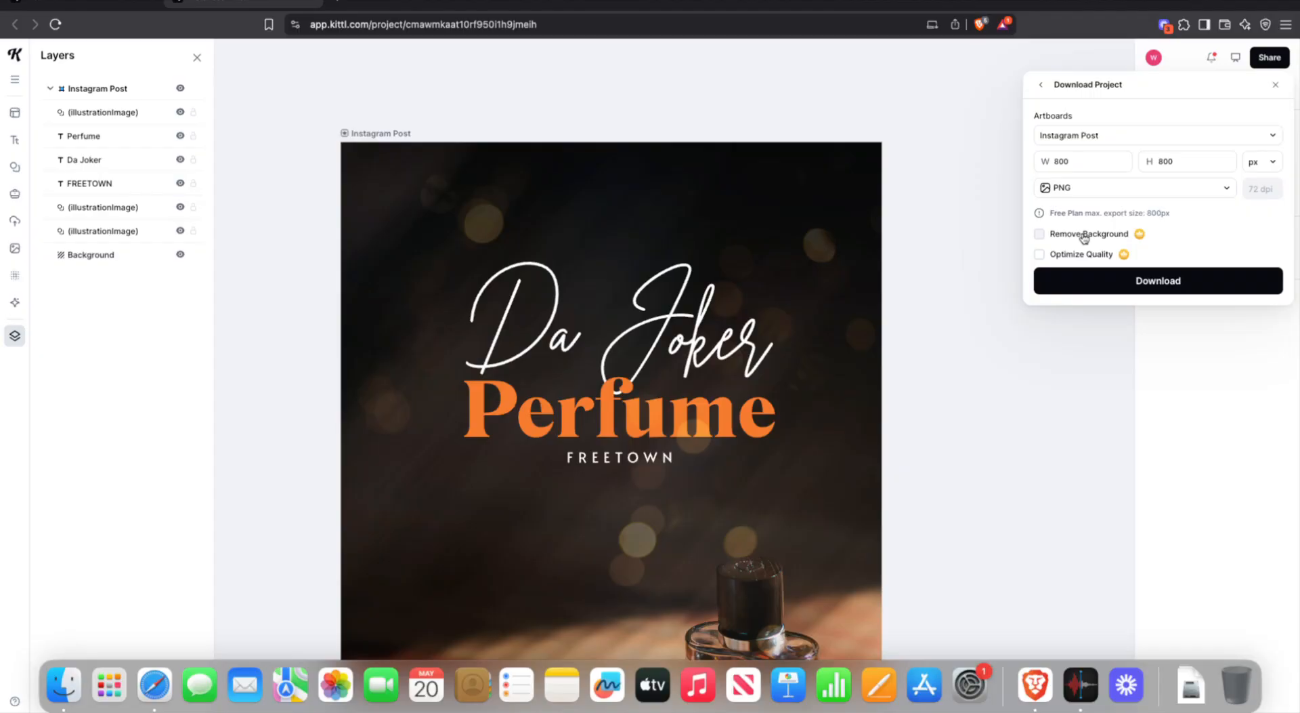
left_click(1112, 274)
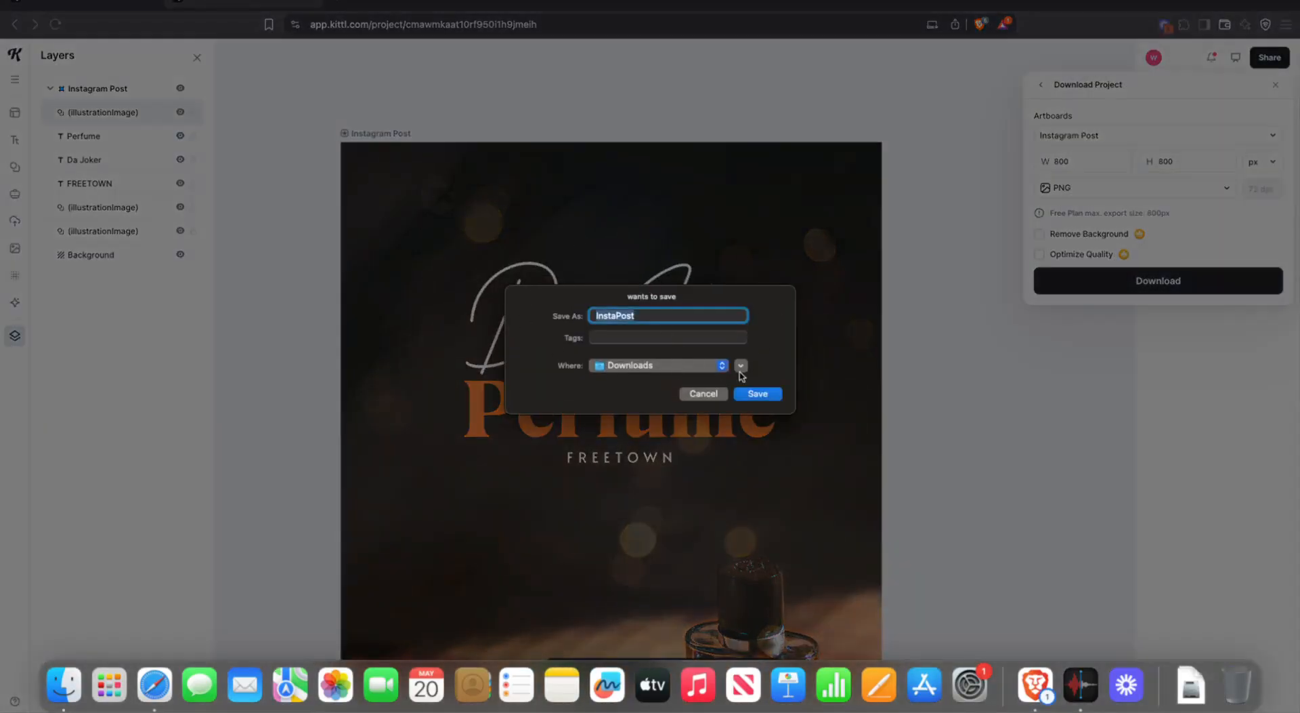
left_click(757, 395)
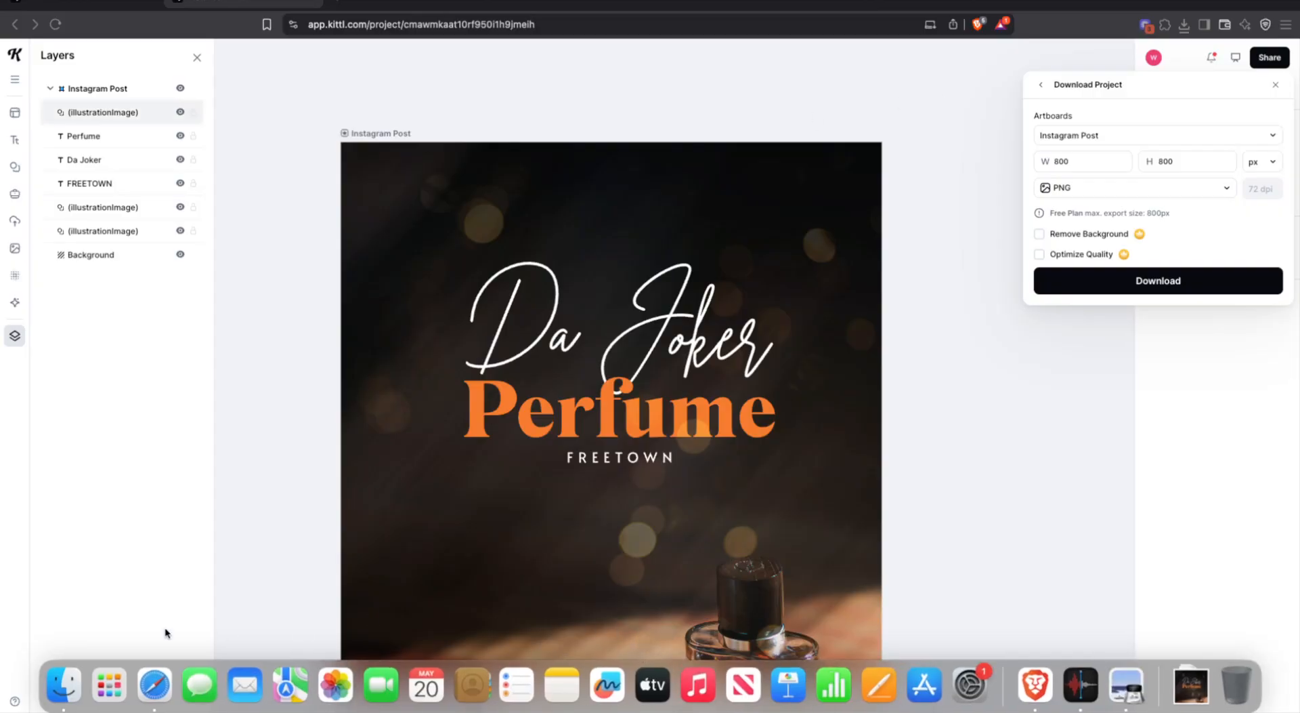
- Check the exported InstaPost file, then undo the overlay edits back to the plain bottle design
left_click(64, 681)
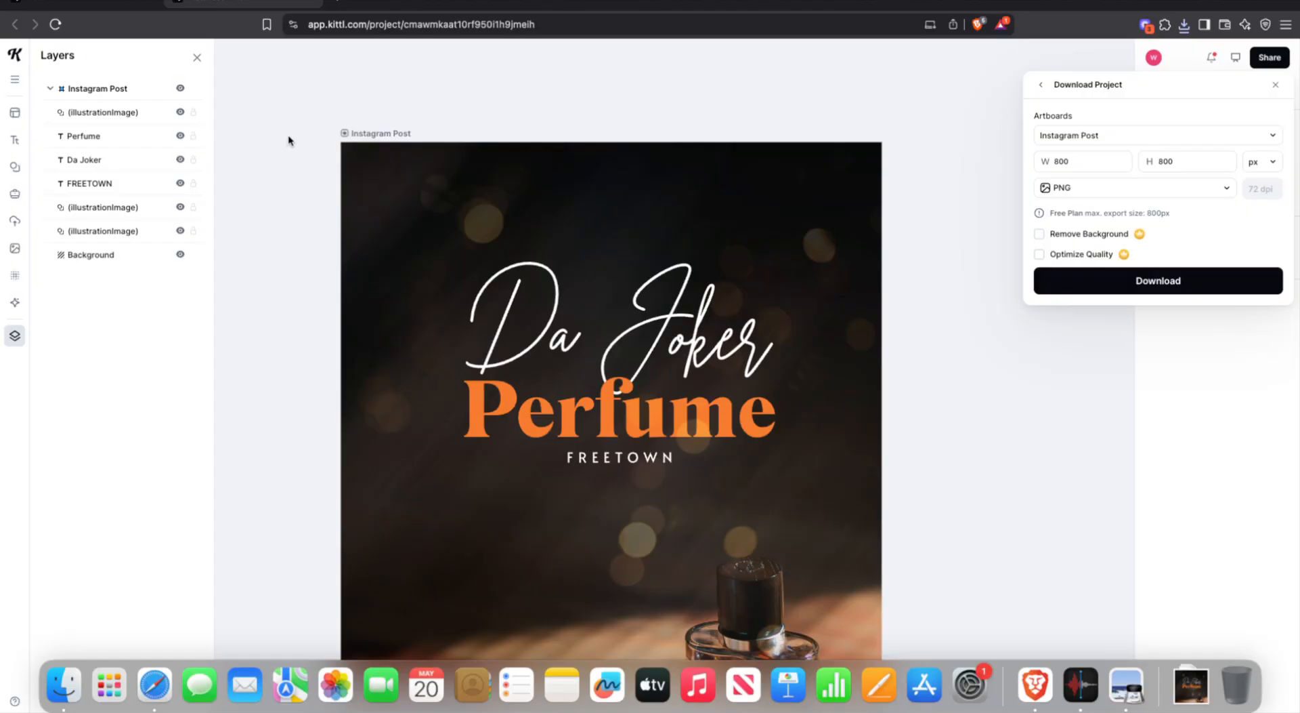
left_click(237, 125)
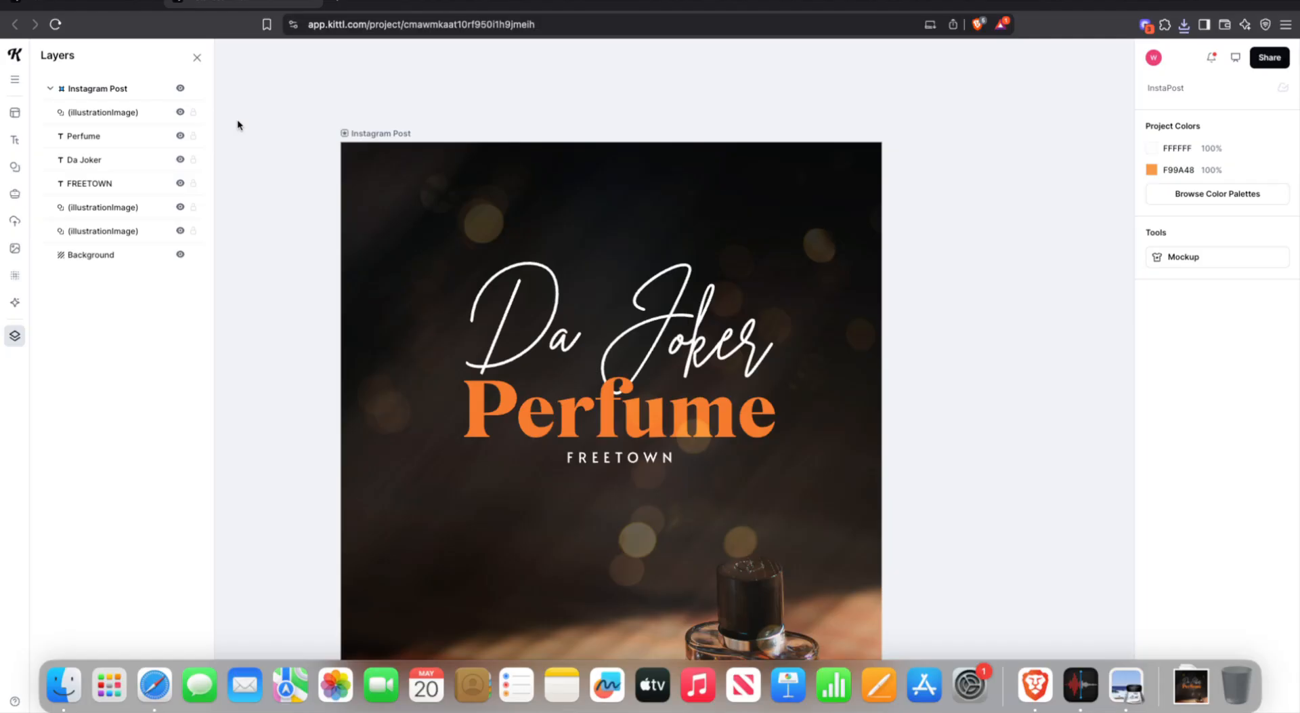
key("super+z")
key("super+z")
key("super+z")
key("super+z")
key("super+z")
key("super+z")
key("super+z")
key("super+z")
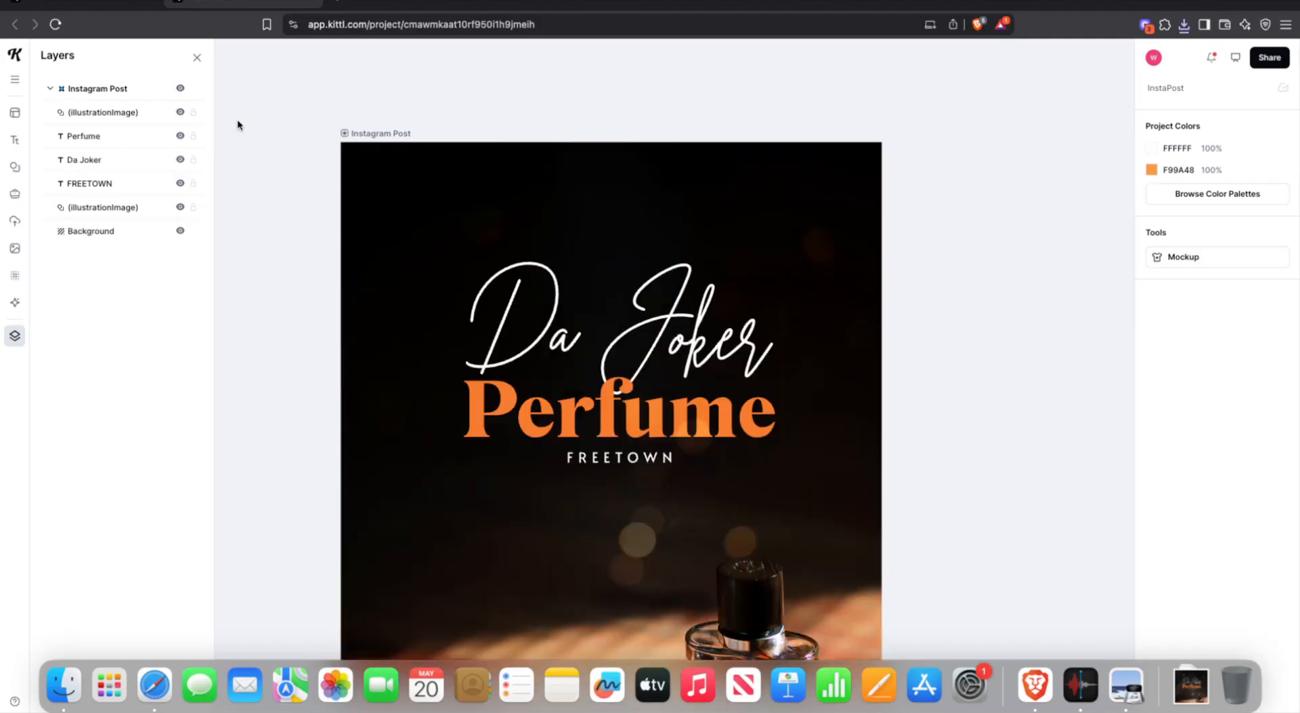
key("super+z")
key("super+z")
key("super+z")
key("super+z")
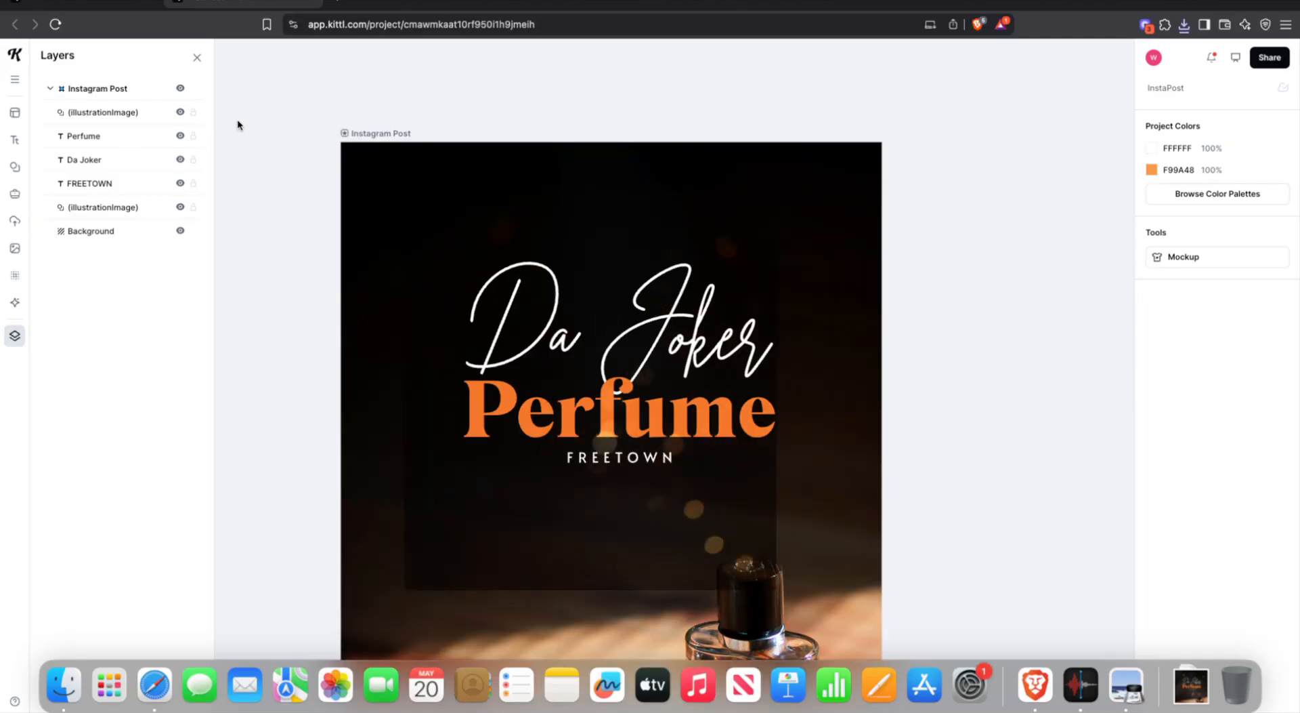
key("super+z")
key("super+z")
key("super+z")
key("super+z")
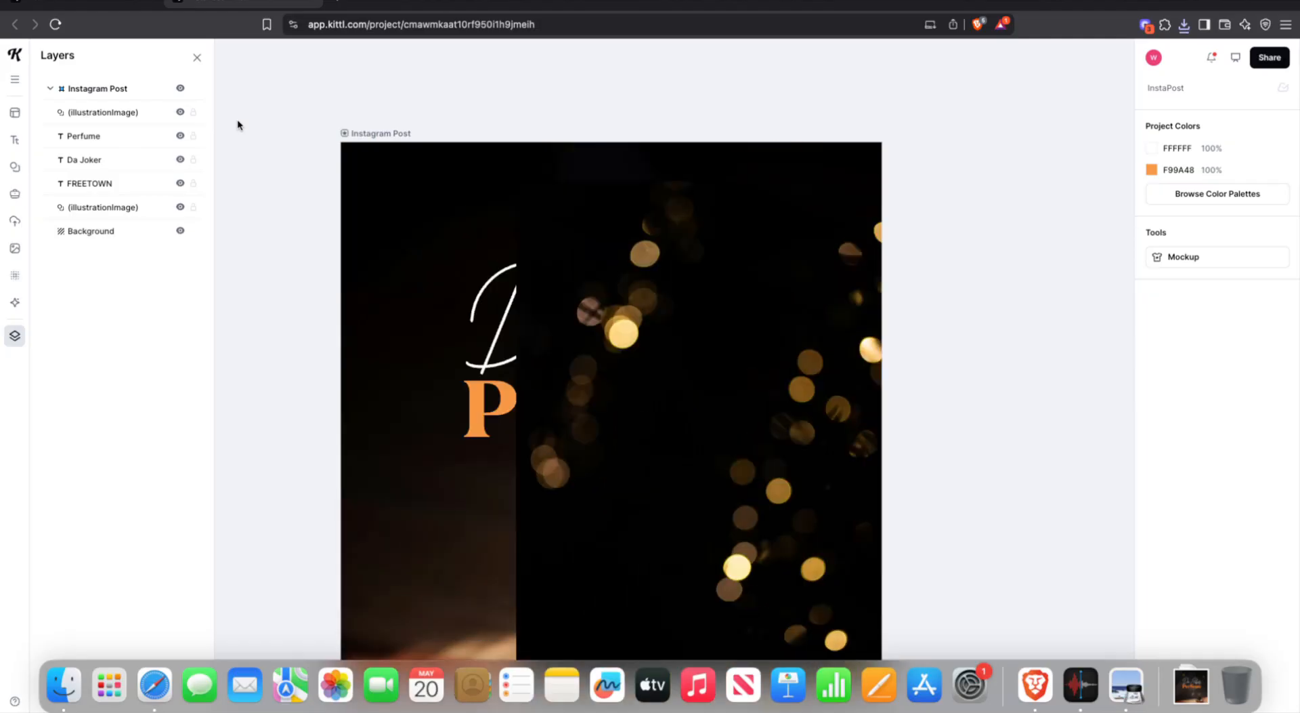
key("super+z")
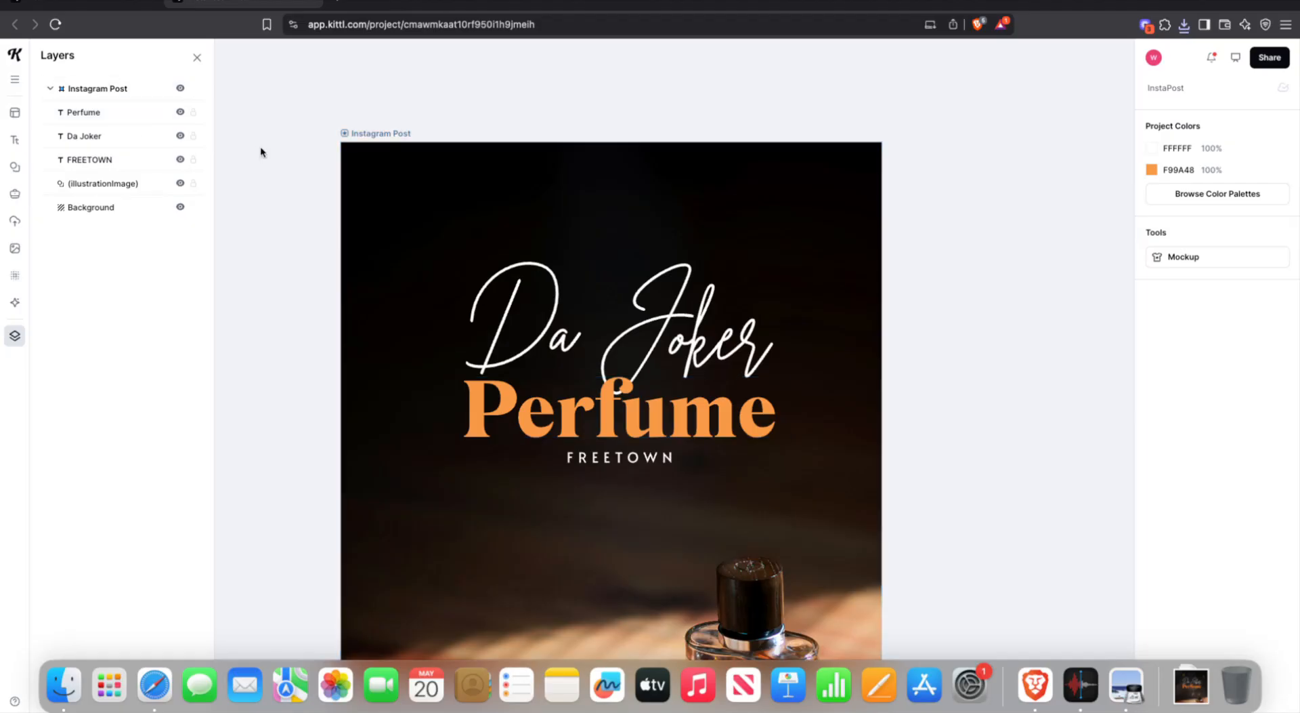
- Add the dark bokeh photo from the 'flare' image results and stretch it across the whole post
left_click(15, 248)
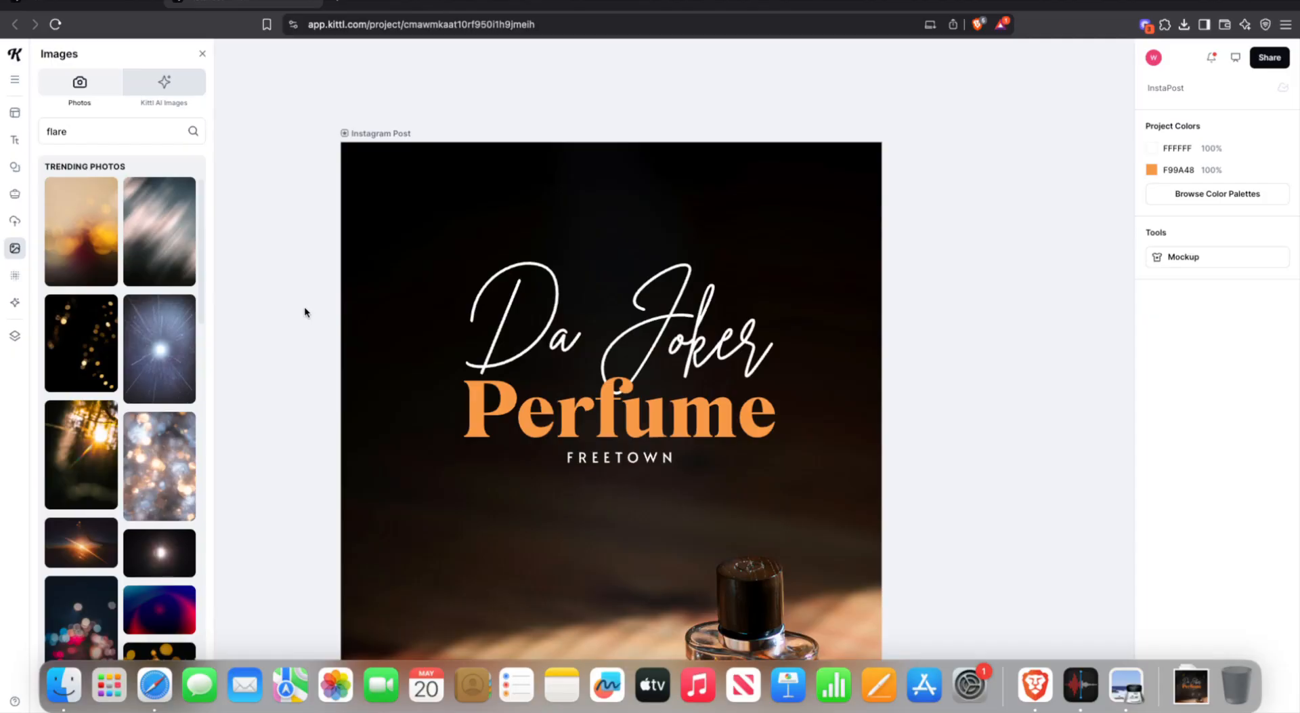
left_click(71, 353)
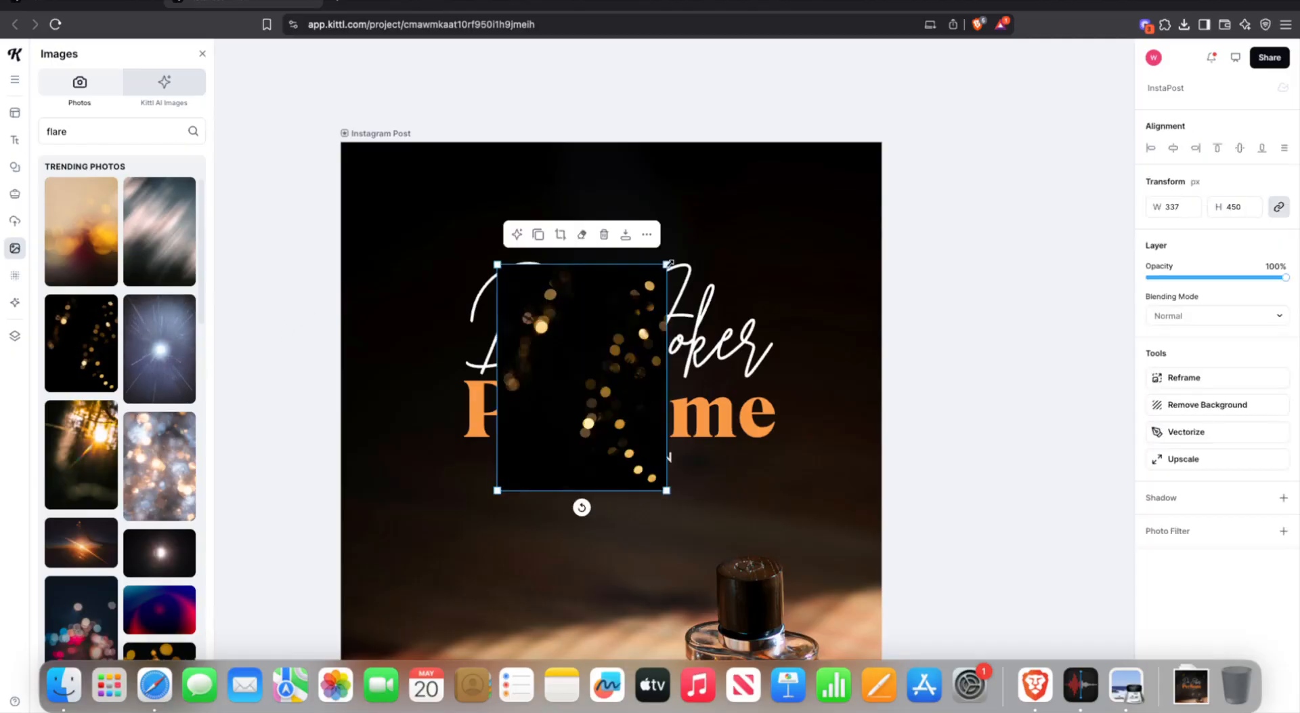
left_click_drag(712, 279, 340, 537)
scroll(416, 418, "down", 8)
scroll(603, 293, "up", 7)
left_click_drag(697, 564, 987, 709)
left_click(980, 309)
- Set the bokeh image's blending mode to Soft Light
left_click(743, 333)
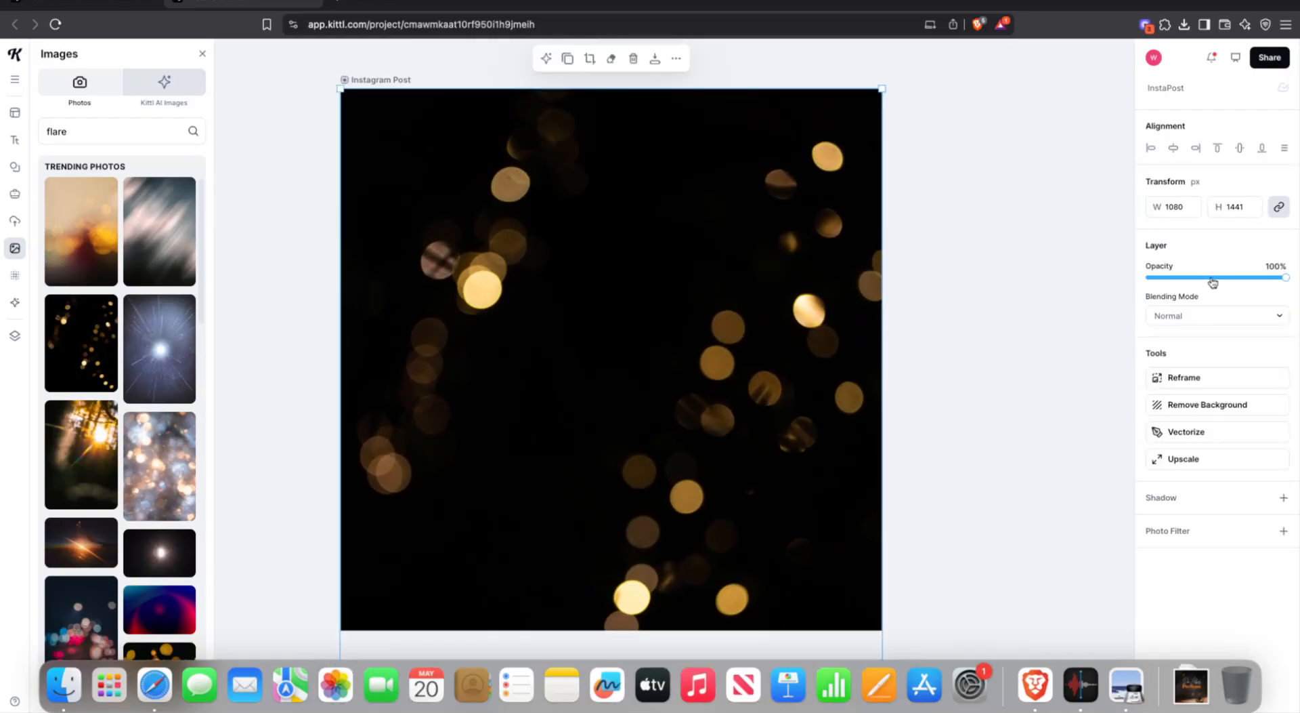
left_click(1188, 316)
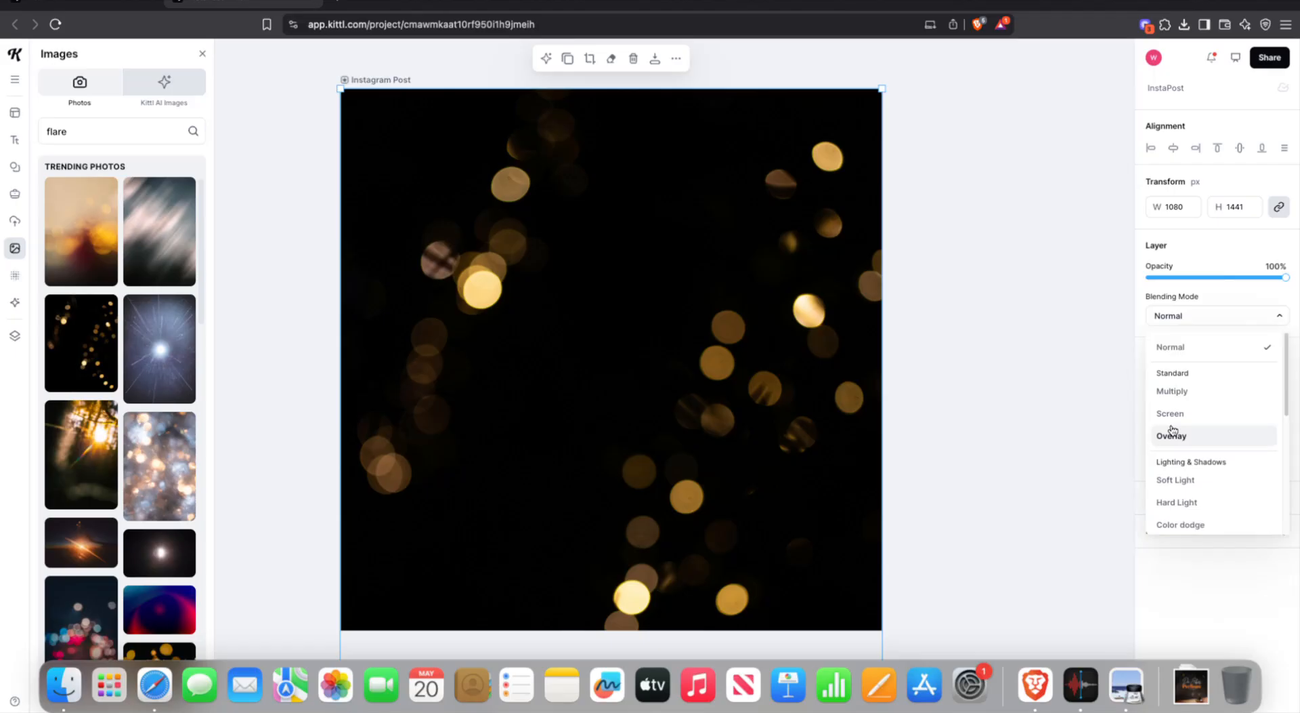
left_click(1184, 477)
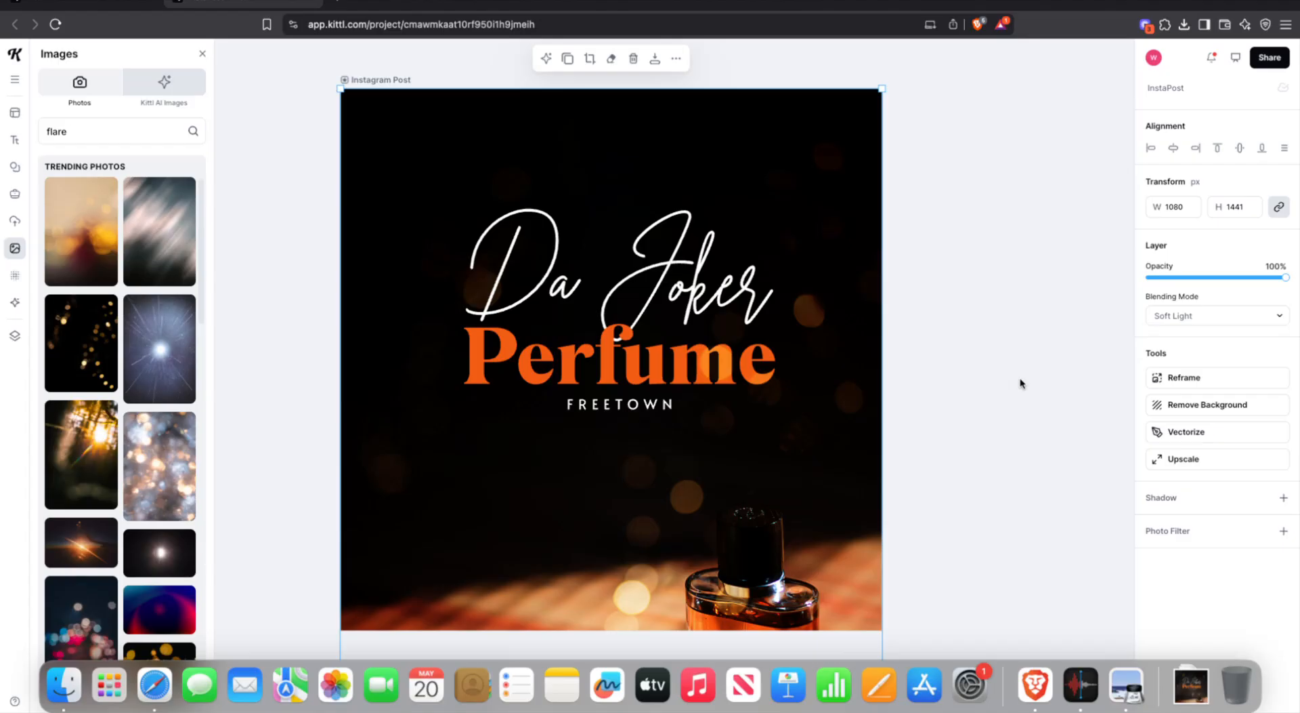
- Add the blurred light-streak photo and size it to cover the post
left_click(147, 243)
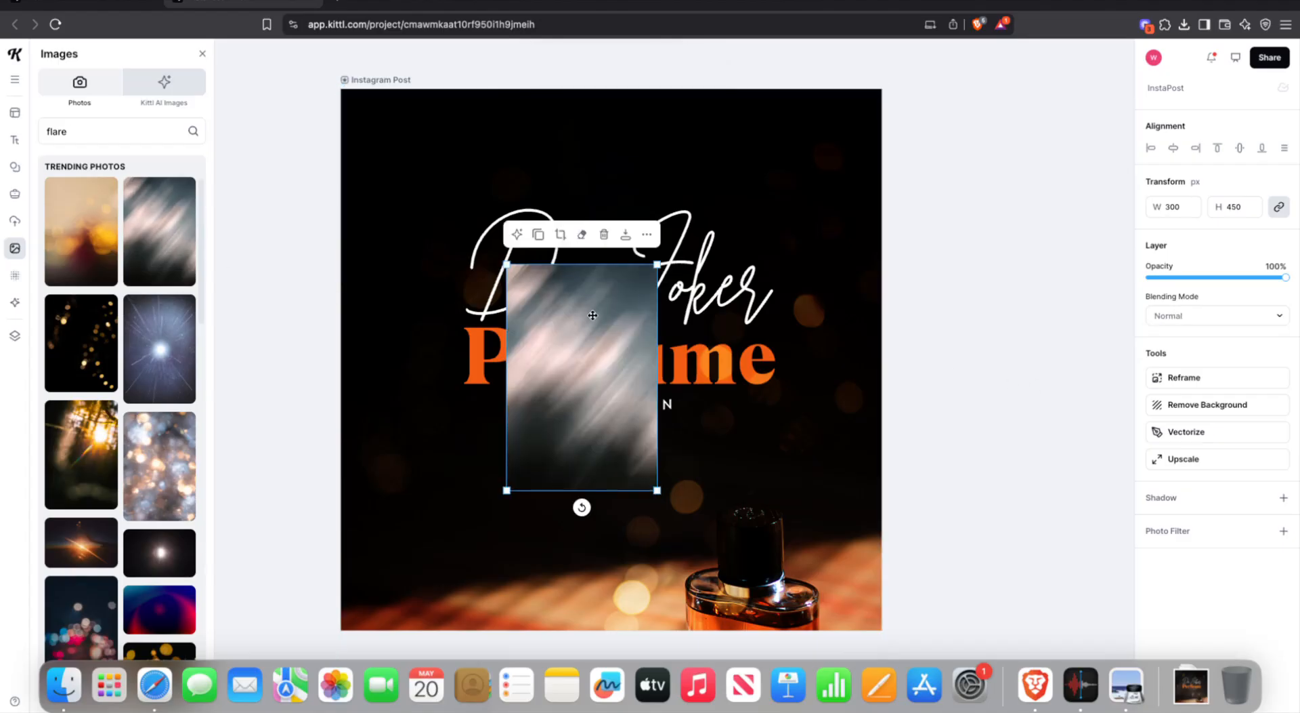
left_click_drag(507, 265, 306, 54)
mouse_move(471, 147)
left_mouse_down()
mouse_move(494, 273)
mouse_move(484, 232)
left_mouse_up()
mouse_move(655, 561)
left_mouse_down()
mouse_move(803, 617)
mouse_move(658, 504)
mouse_move(658, 521)
mouse_move(882, 651)
left_mouse_up()
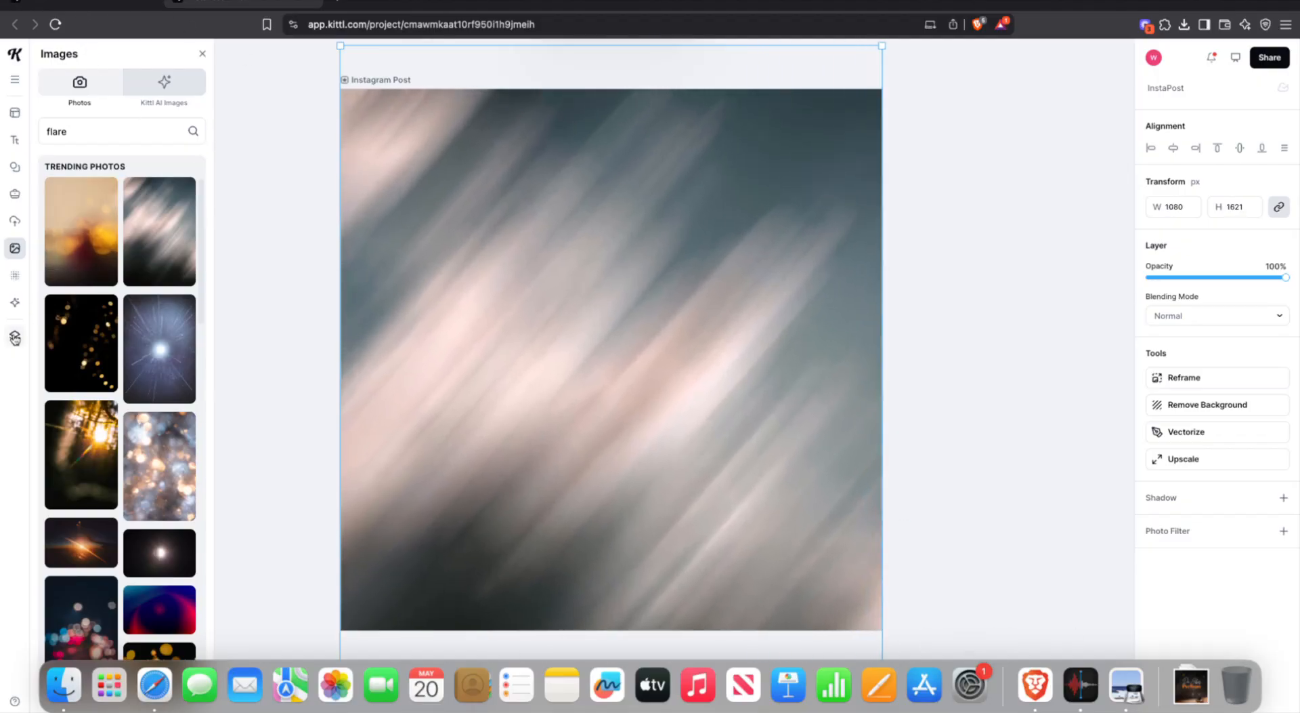
- Move the light-streak layer below the text layers and lower its opacity to 43%
left_click(15, 335)
left_click_drag(93, 112, 94, 224)
left_click_drag(1285, 277, 1208, 277)
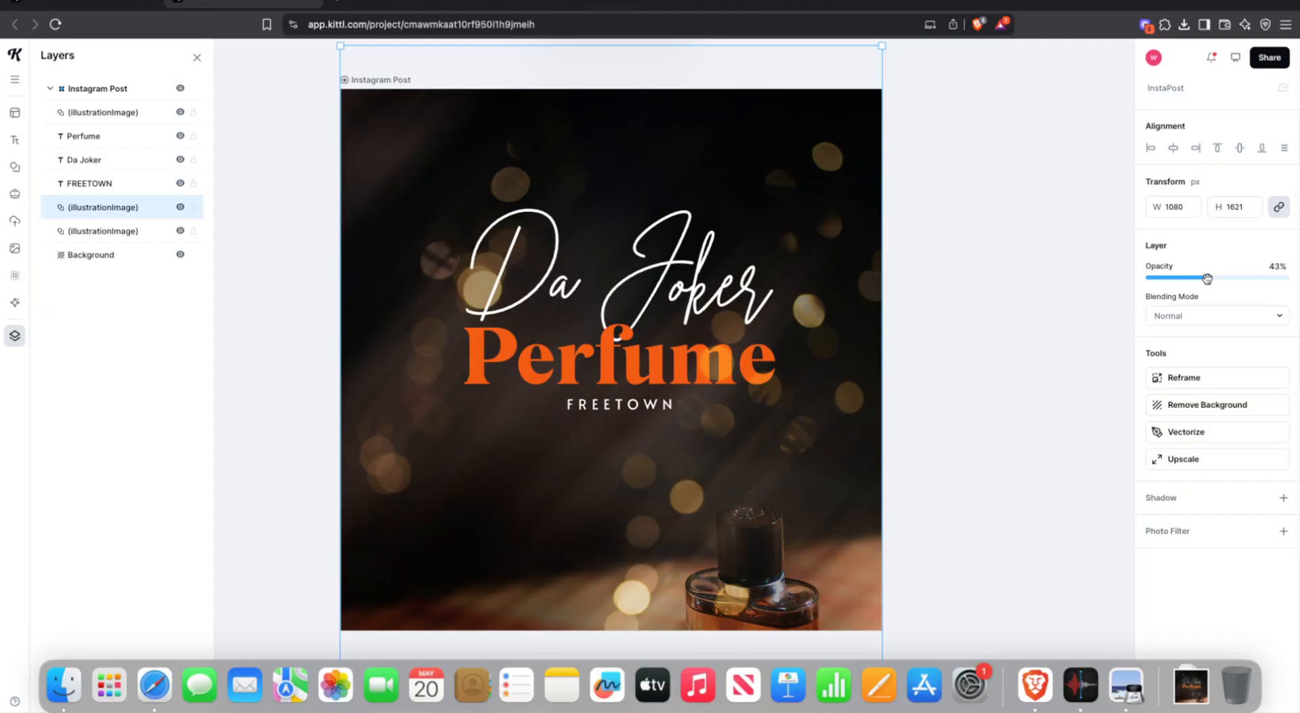
left_click(979, 369)
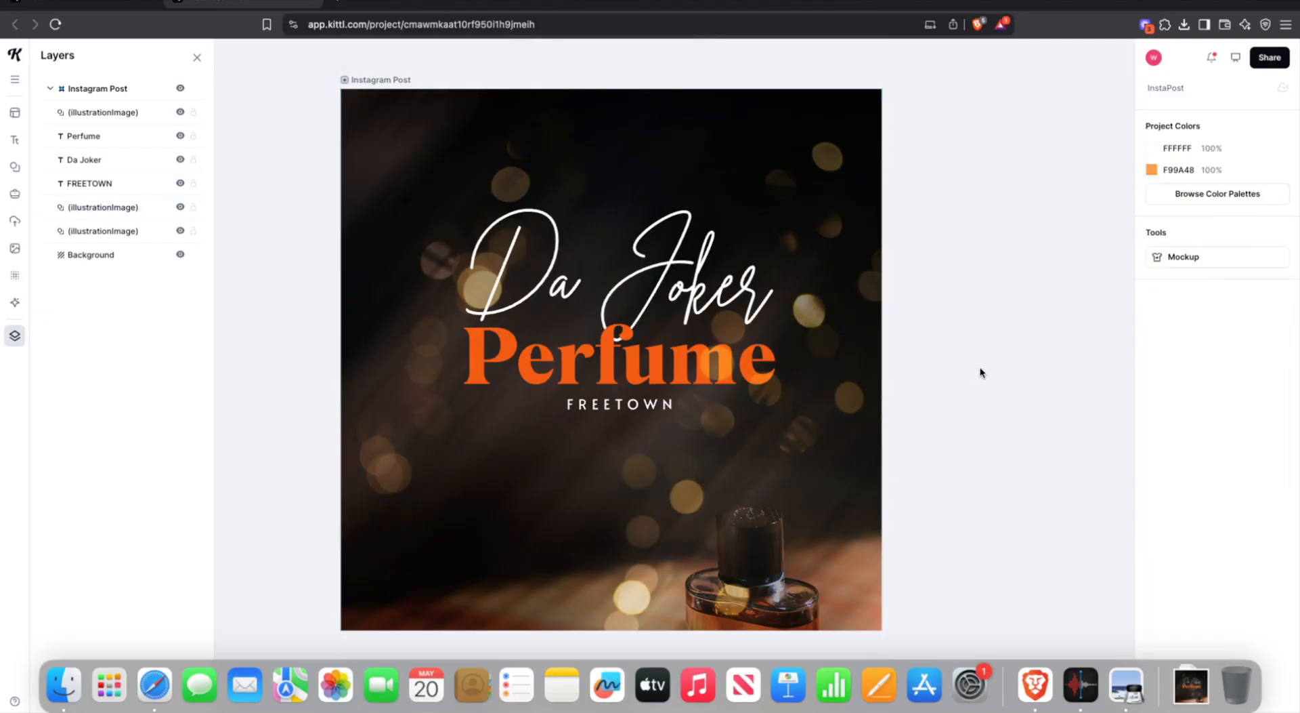